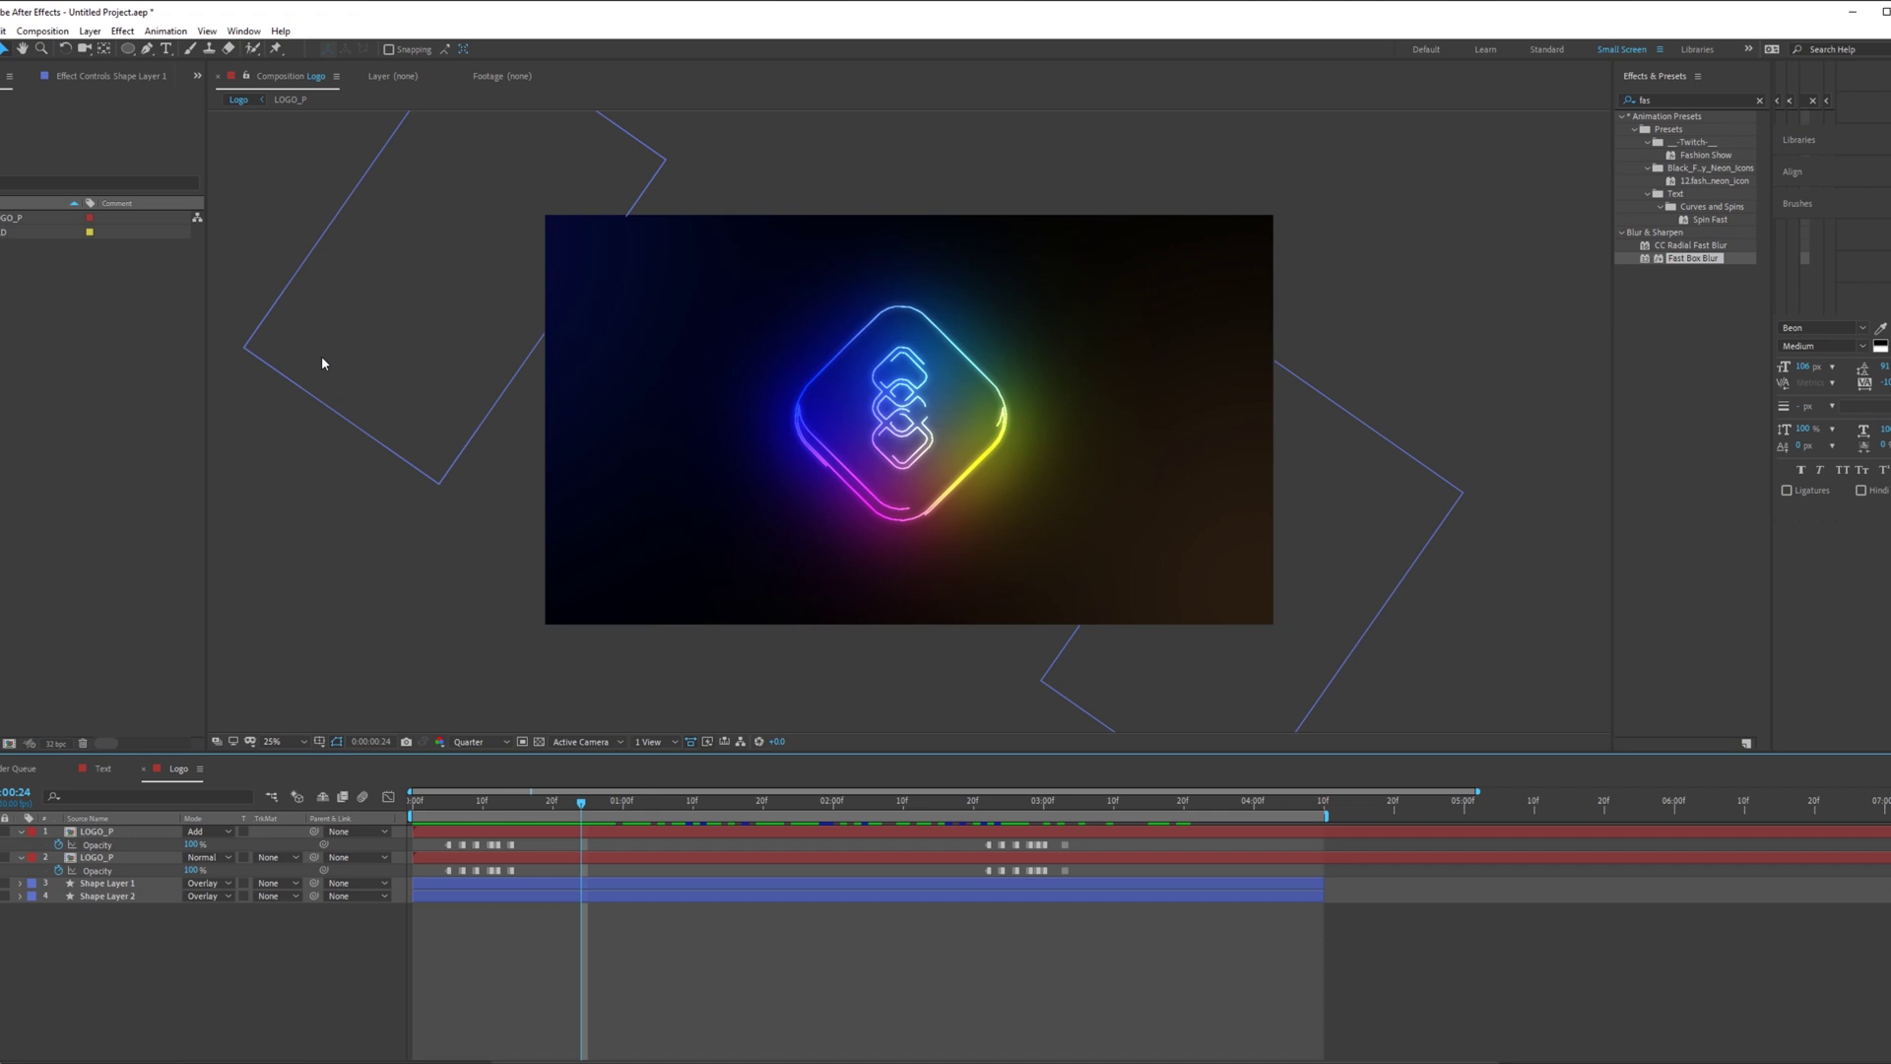
Step: Create a new composition named text_neon_fx with the 4K_Youtube preset
click(42, 31)
click(89, 49)
text(text)
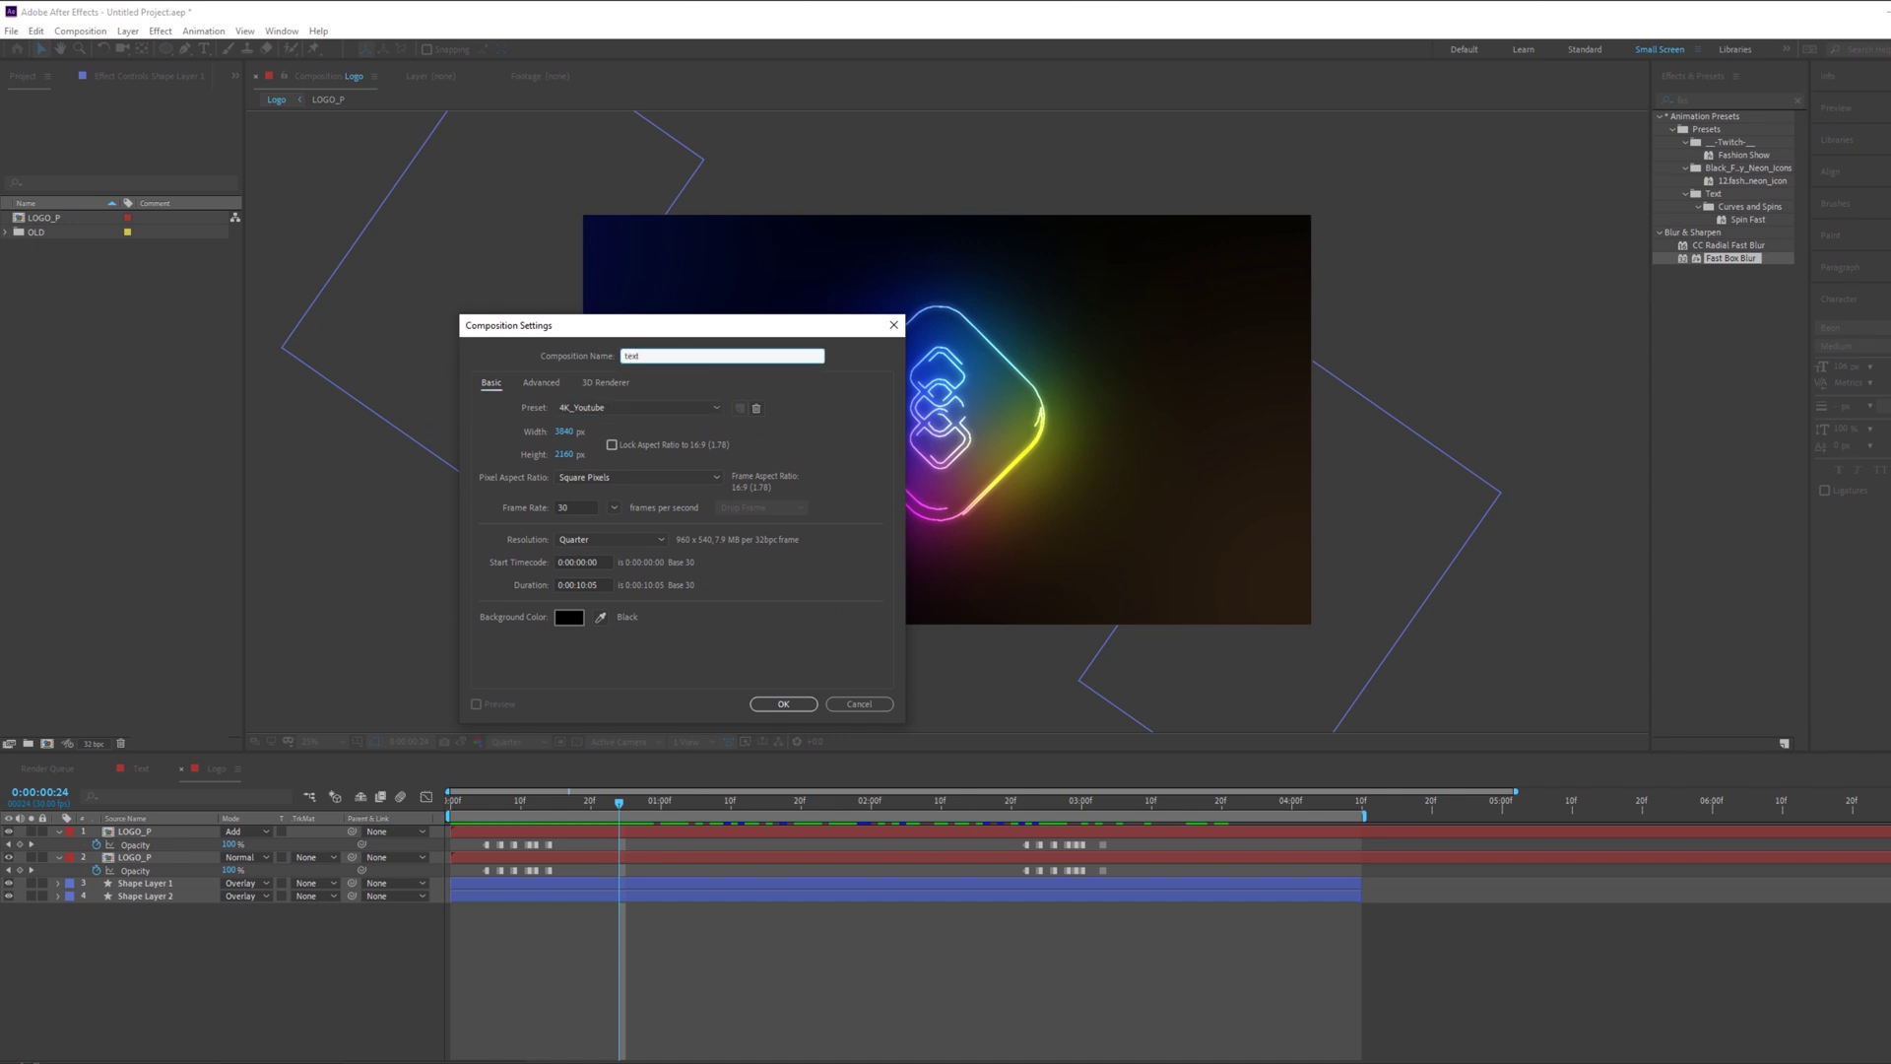
text(_be)
key(BackSpace)
text(neon_fx)
key(Return)
click(324, 743)
click(342, 772)
click(335, 873)
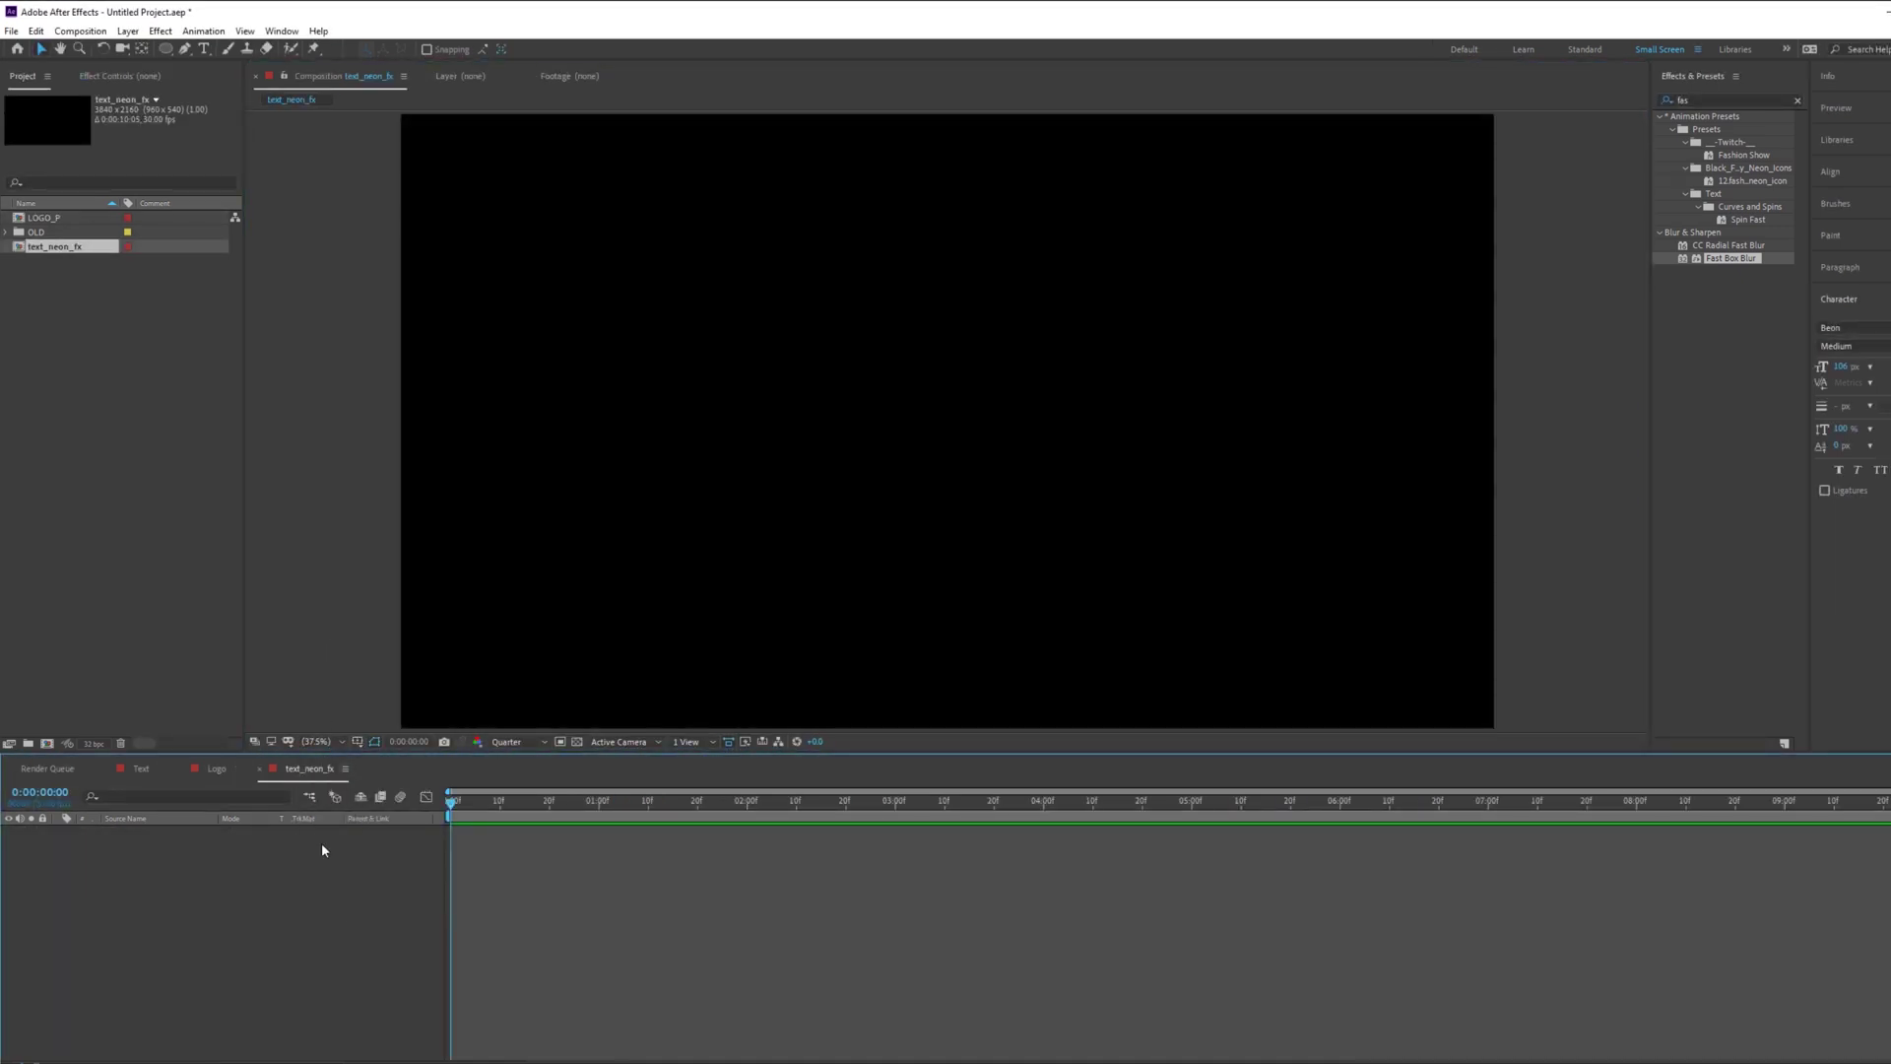
Step: Add a text layer reading "NEON FX" near the middle of the composition
click(204, 48)
click(830, 438)
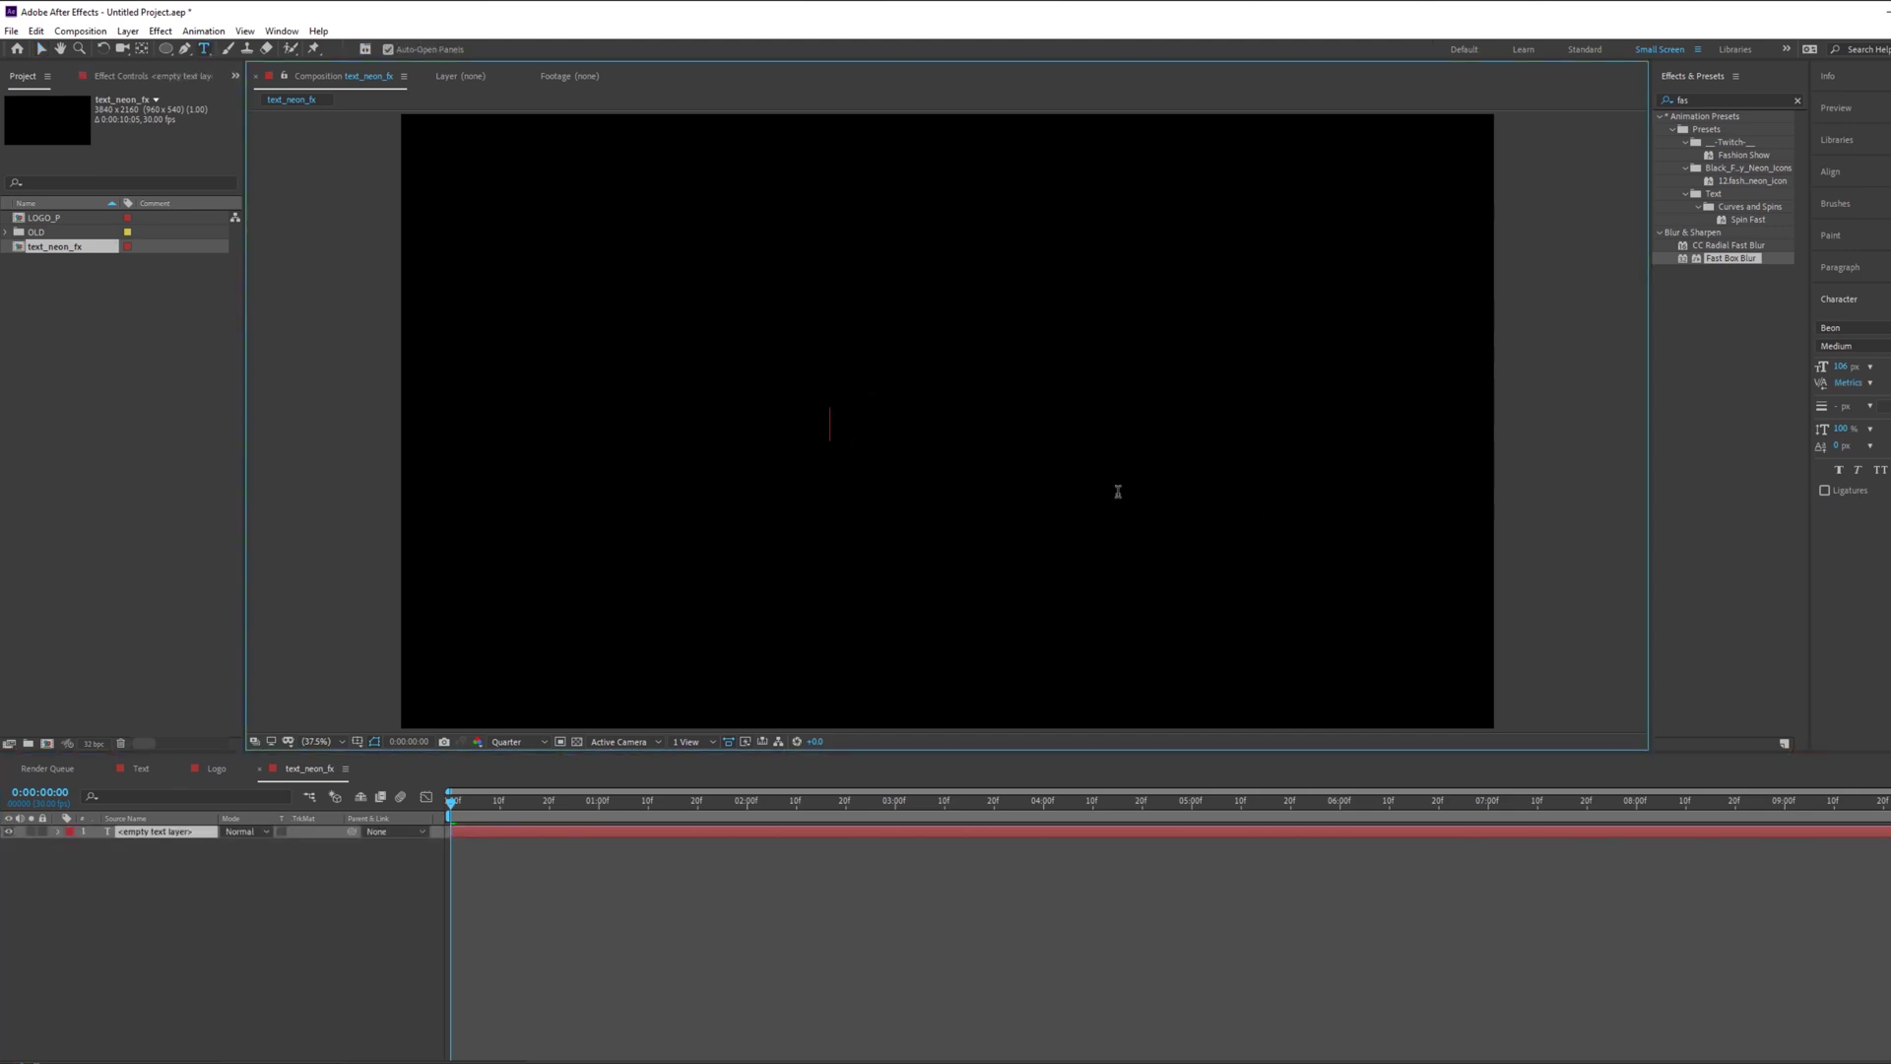
text(NEON F)
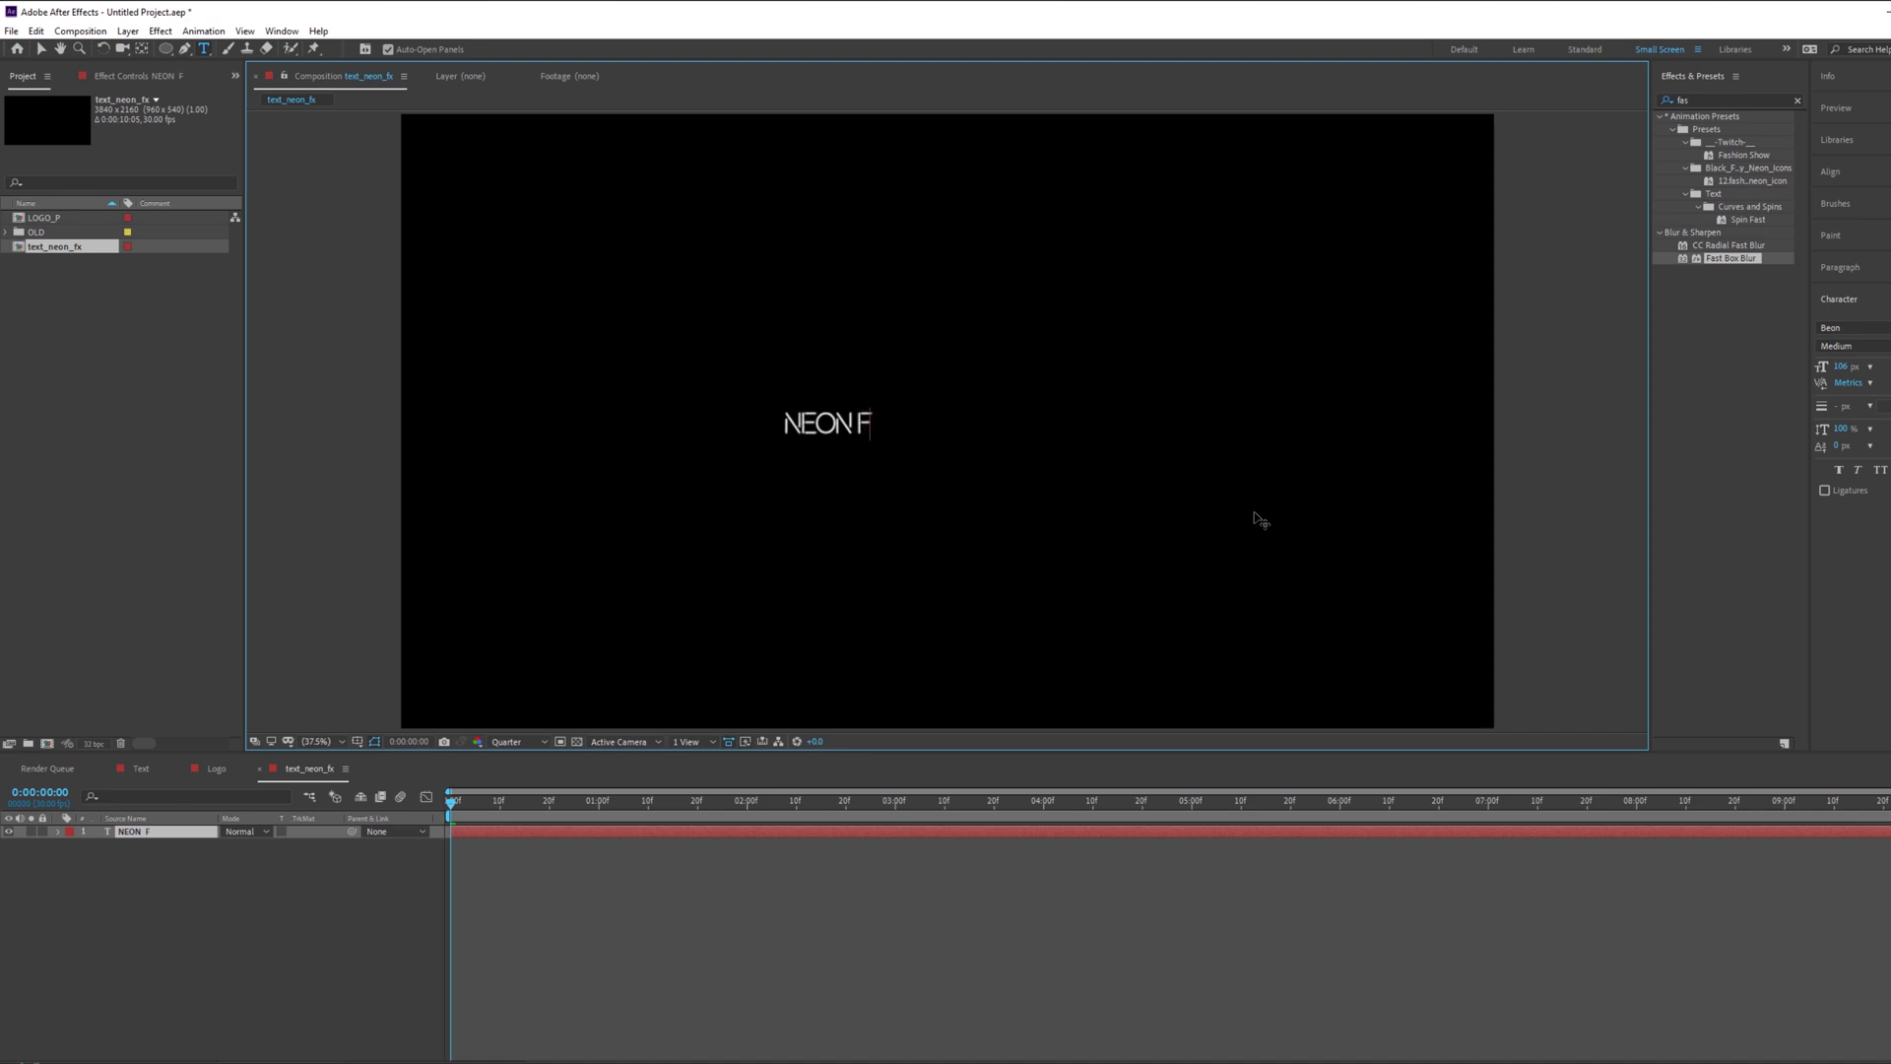
text(C)
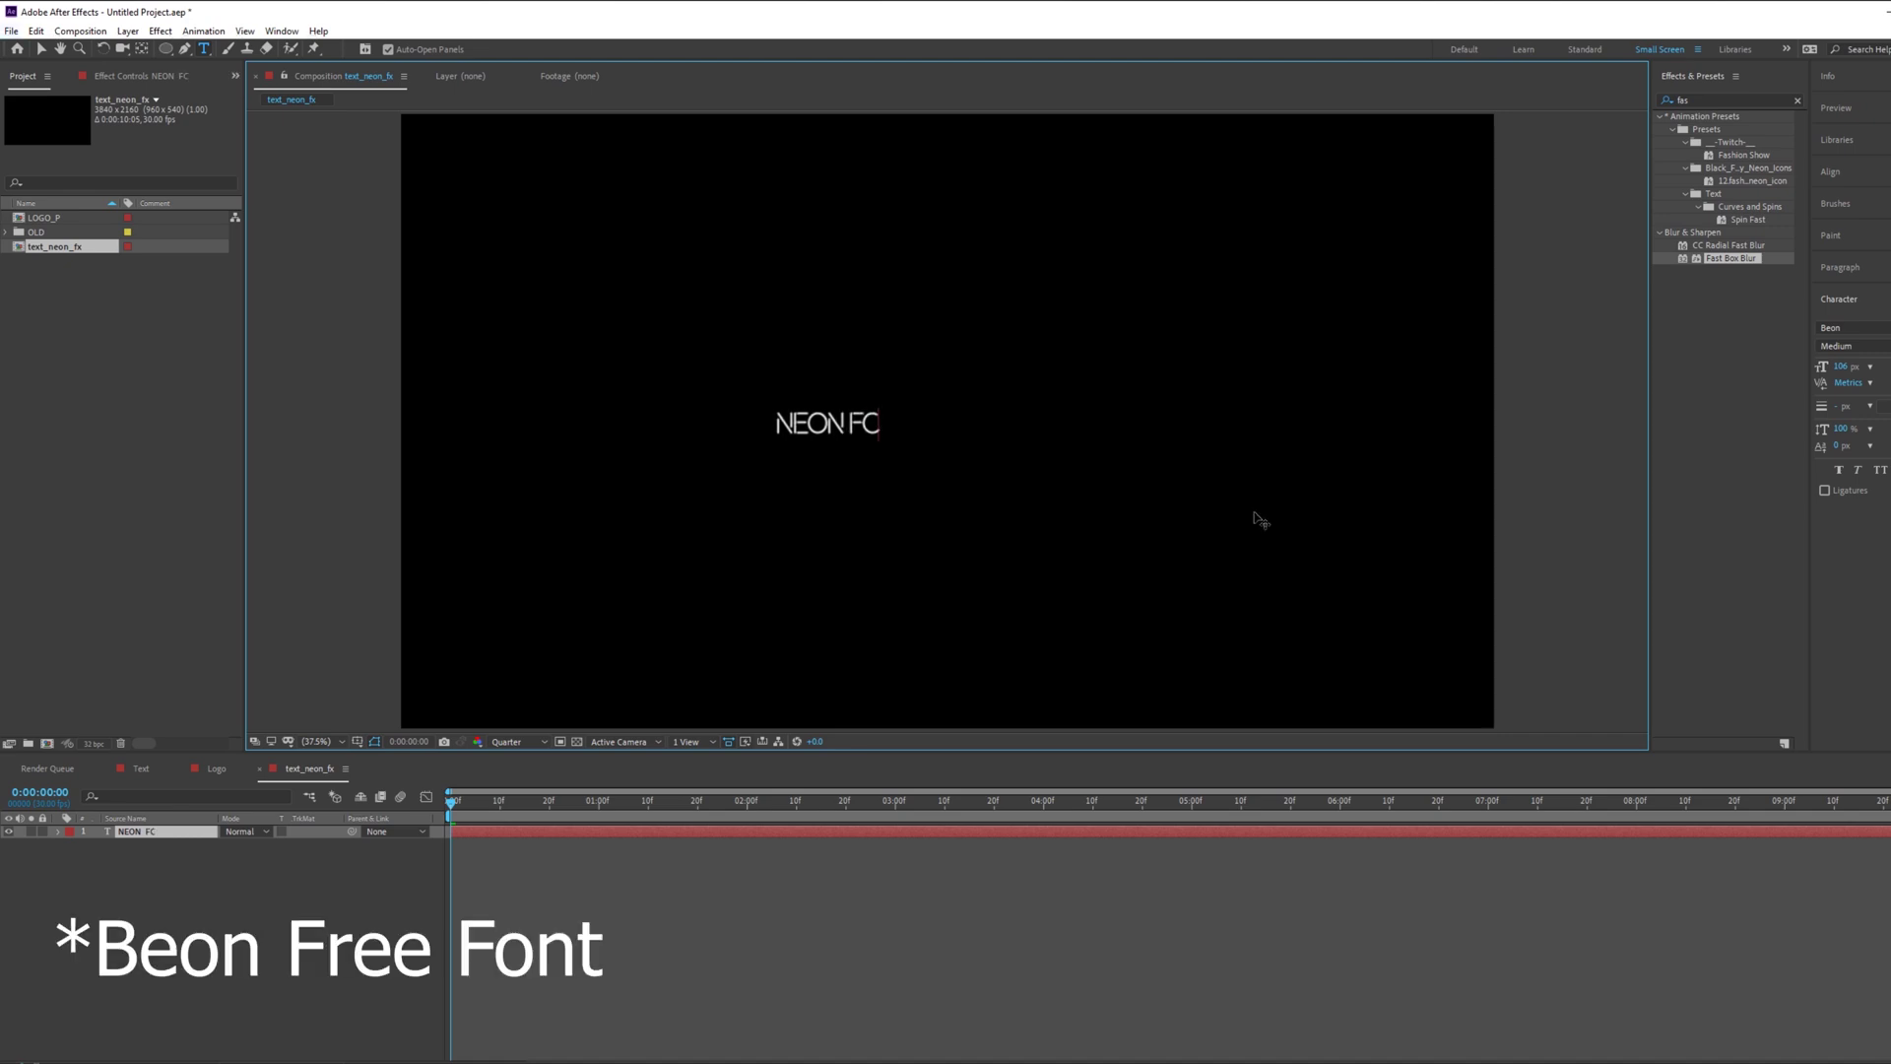
key(BackSpace)
text(X)
Step: Scale up the NEON FX text, centre its anchor point and place it near the middle of the composition
click(40, 49)
drag(884, 417, 1108, 327)
key(ctrl+alt+Home)
key(ctrl+Home)
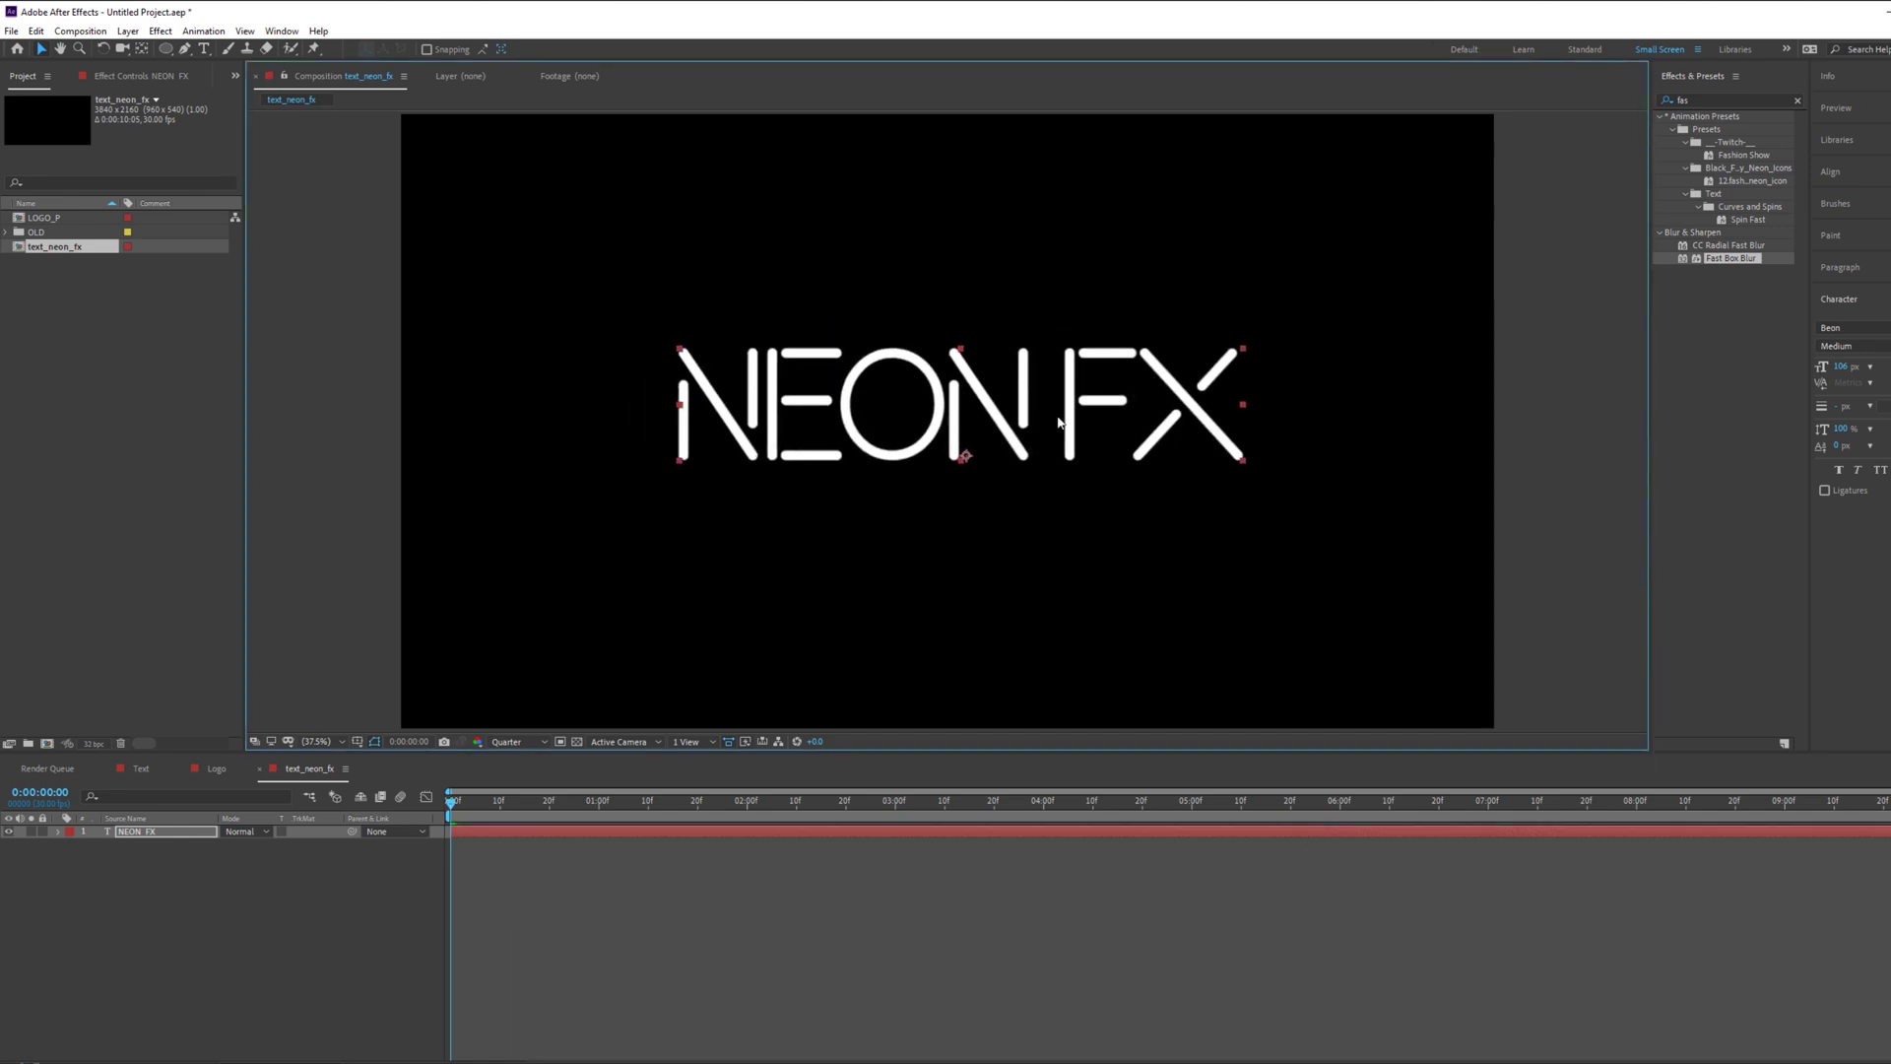
drag(1085, 445, 1067, 443)
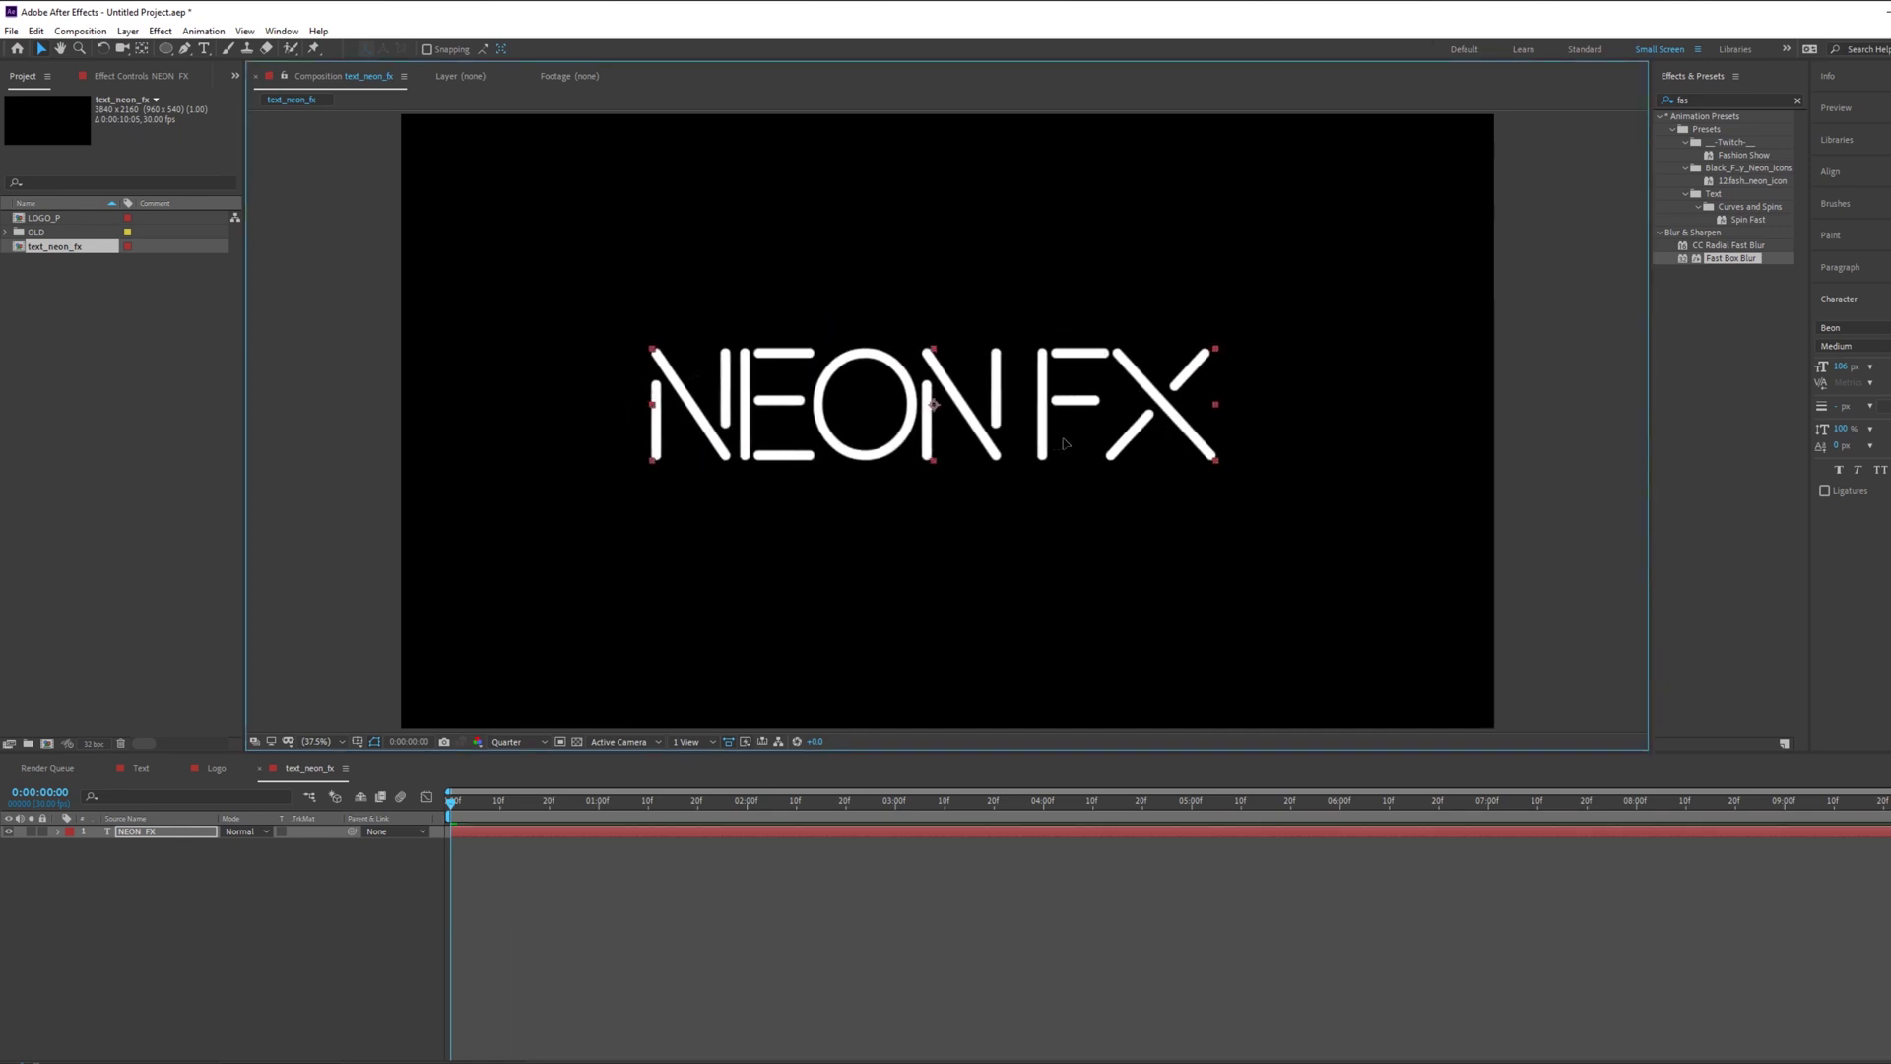
Step: Keep the Beon font for the NEON FX text, widen its letter spacing and re-centre it in the frame
click(1861, 327)
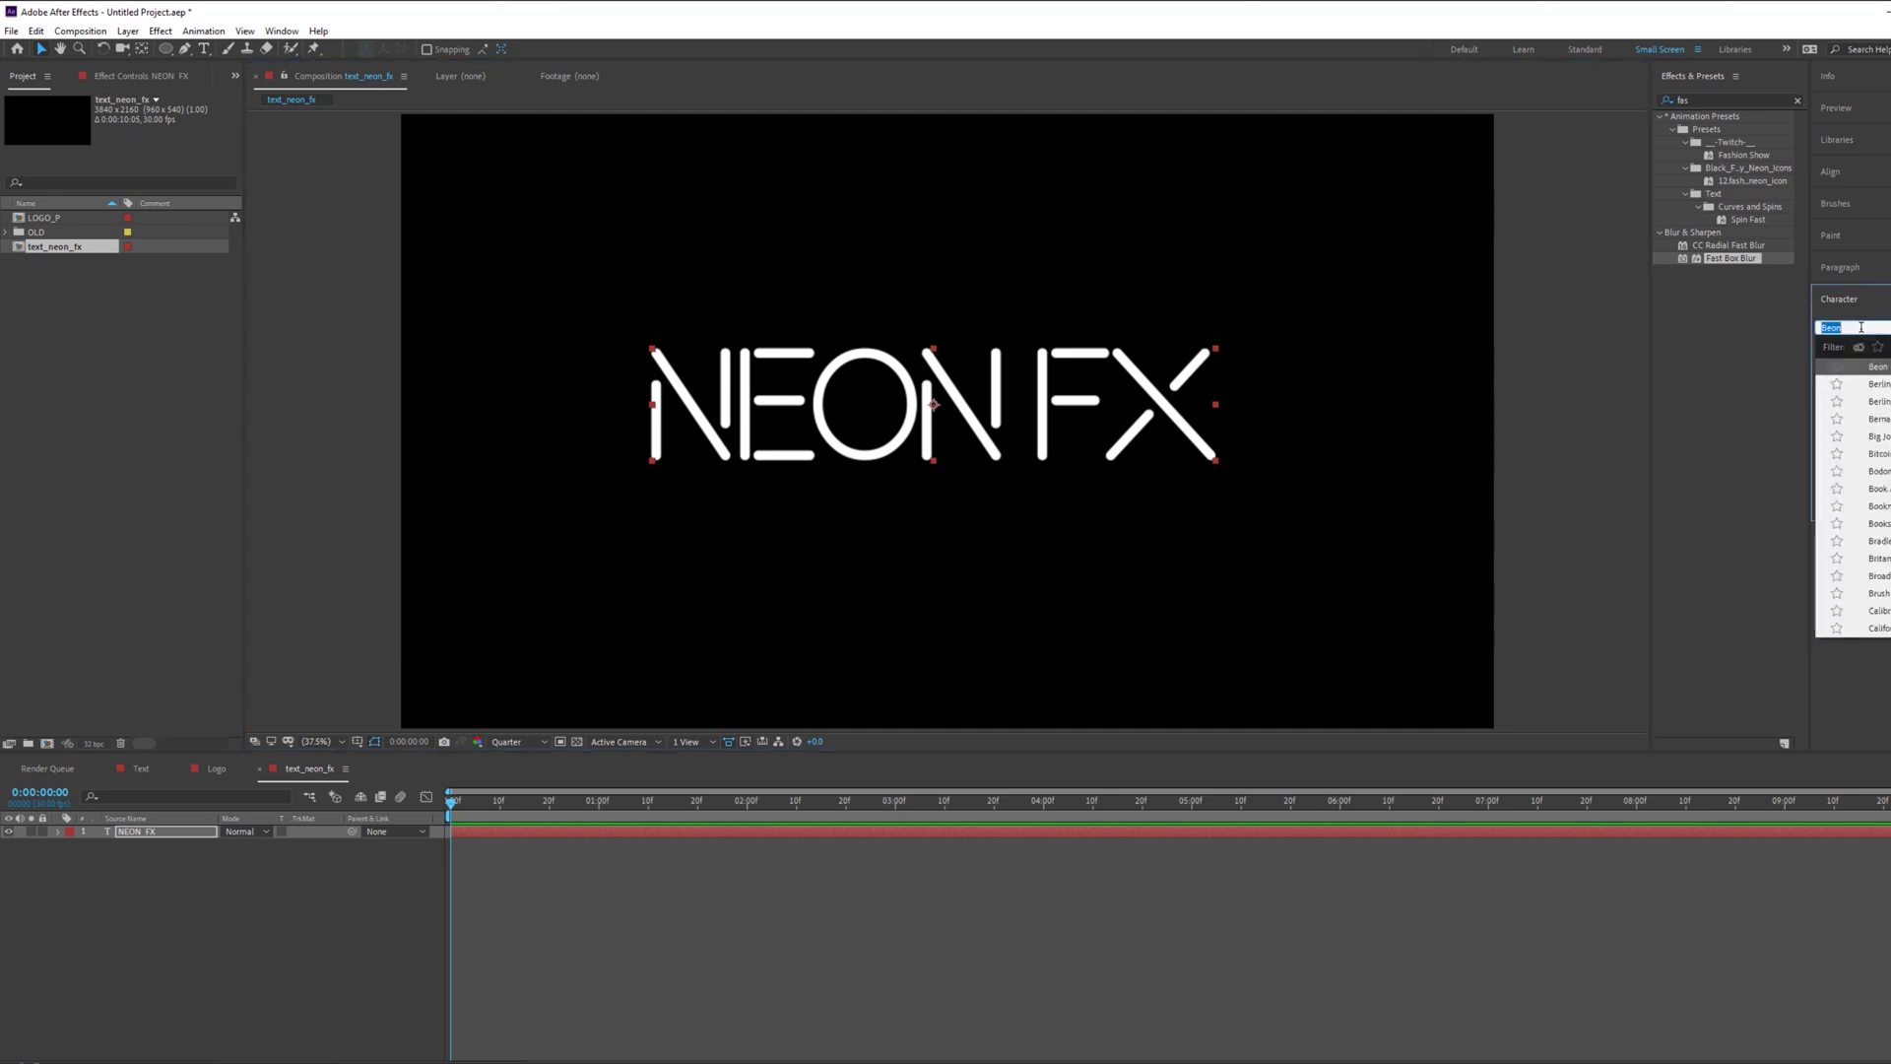
click(1848, 310)
click(1854, 301)
click(1852, 328)
click(1880, 306)
click(1883, 301)
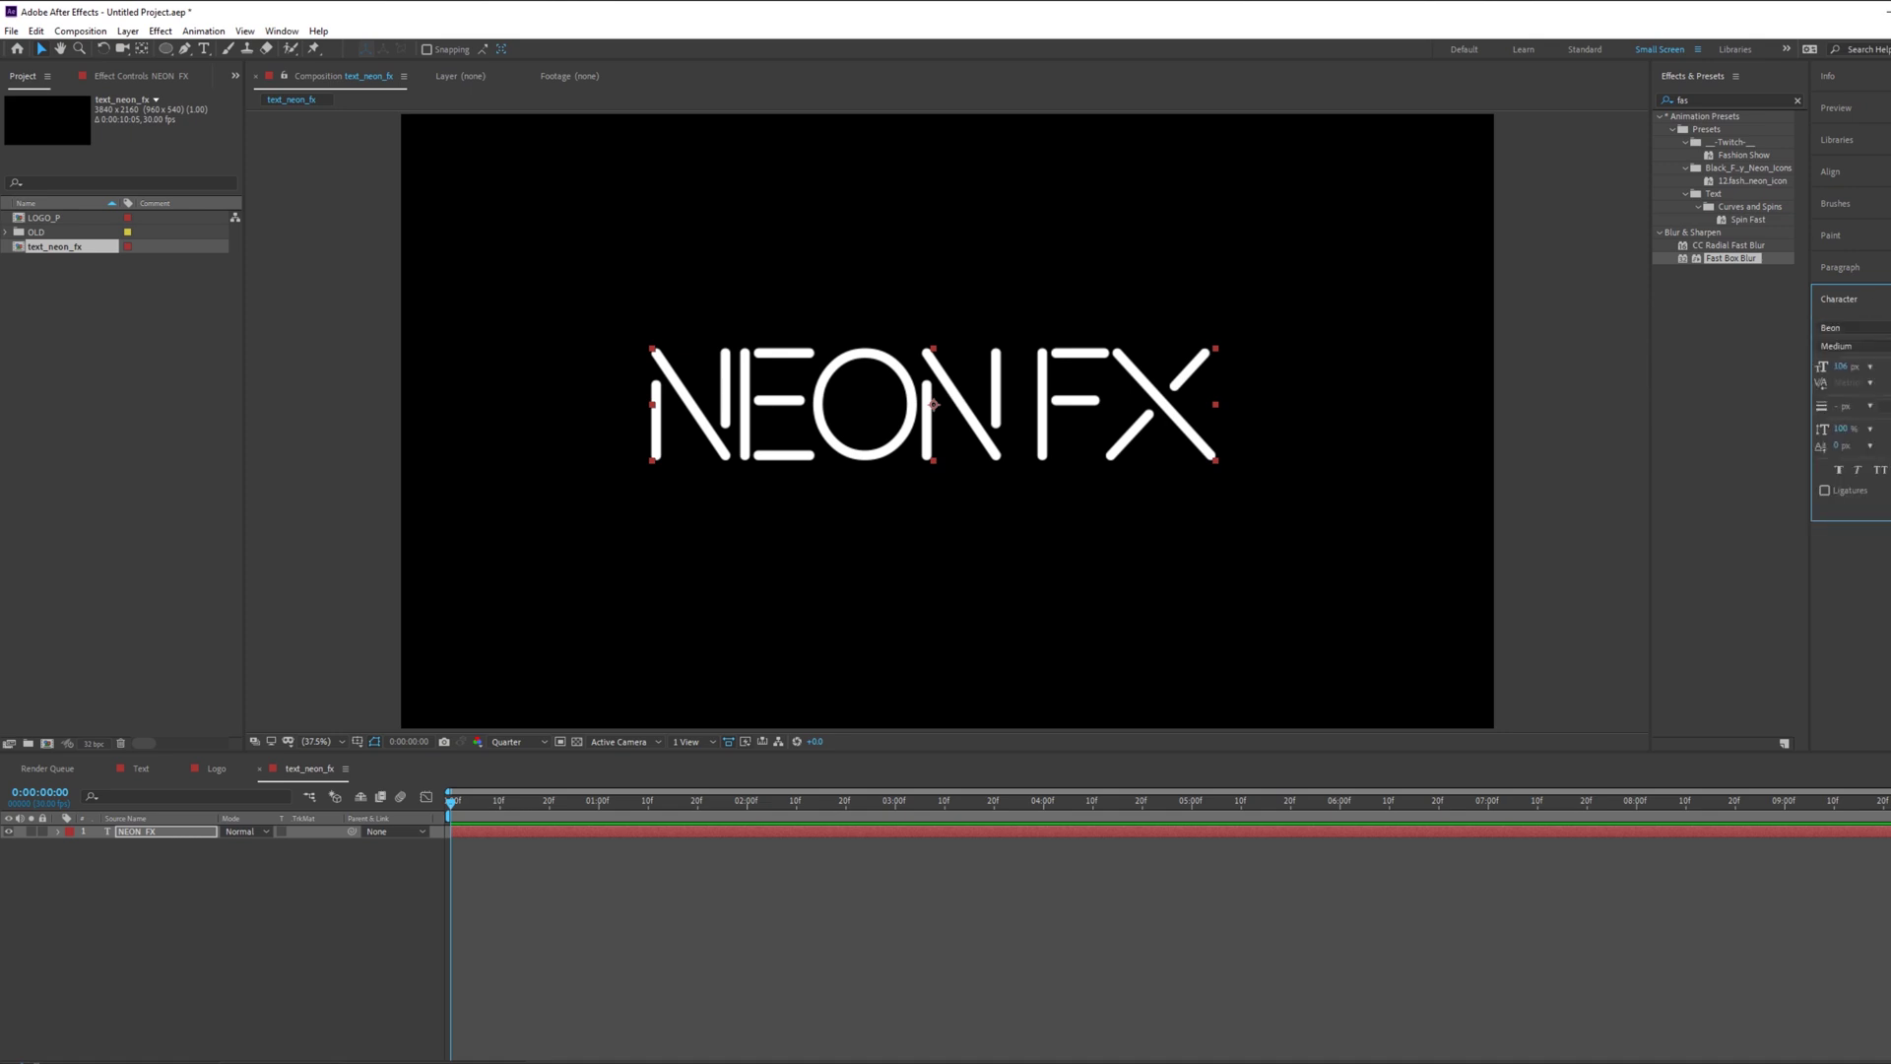
Step: Pre-compose the NEON FX text layer into a new composition named text_1, moving all attributes
click(154, 839)
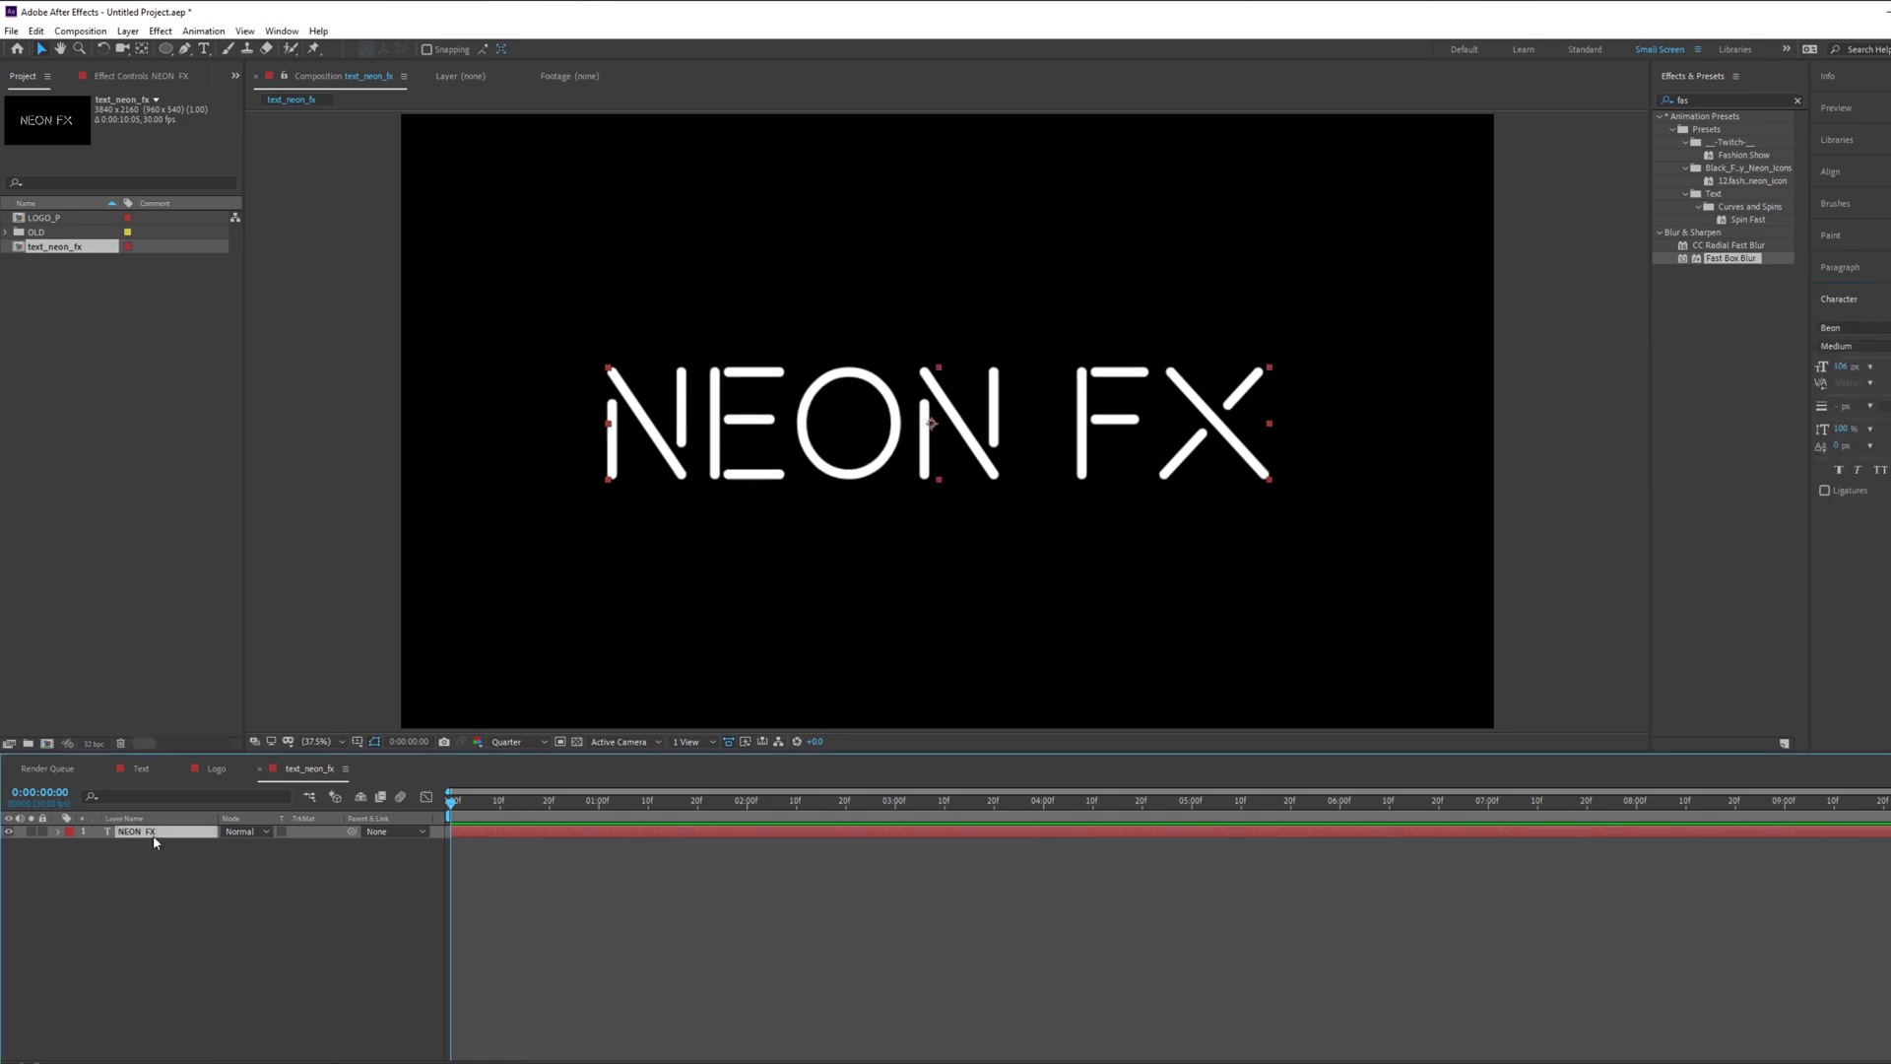
click(127, 30)
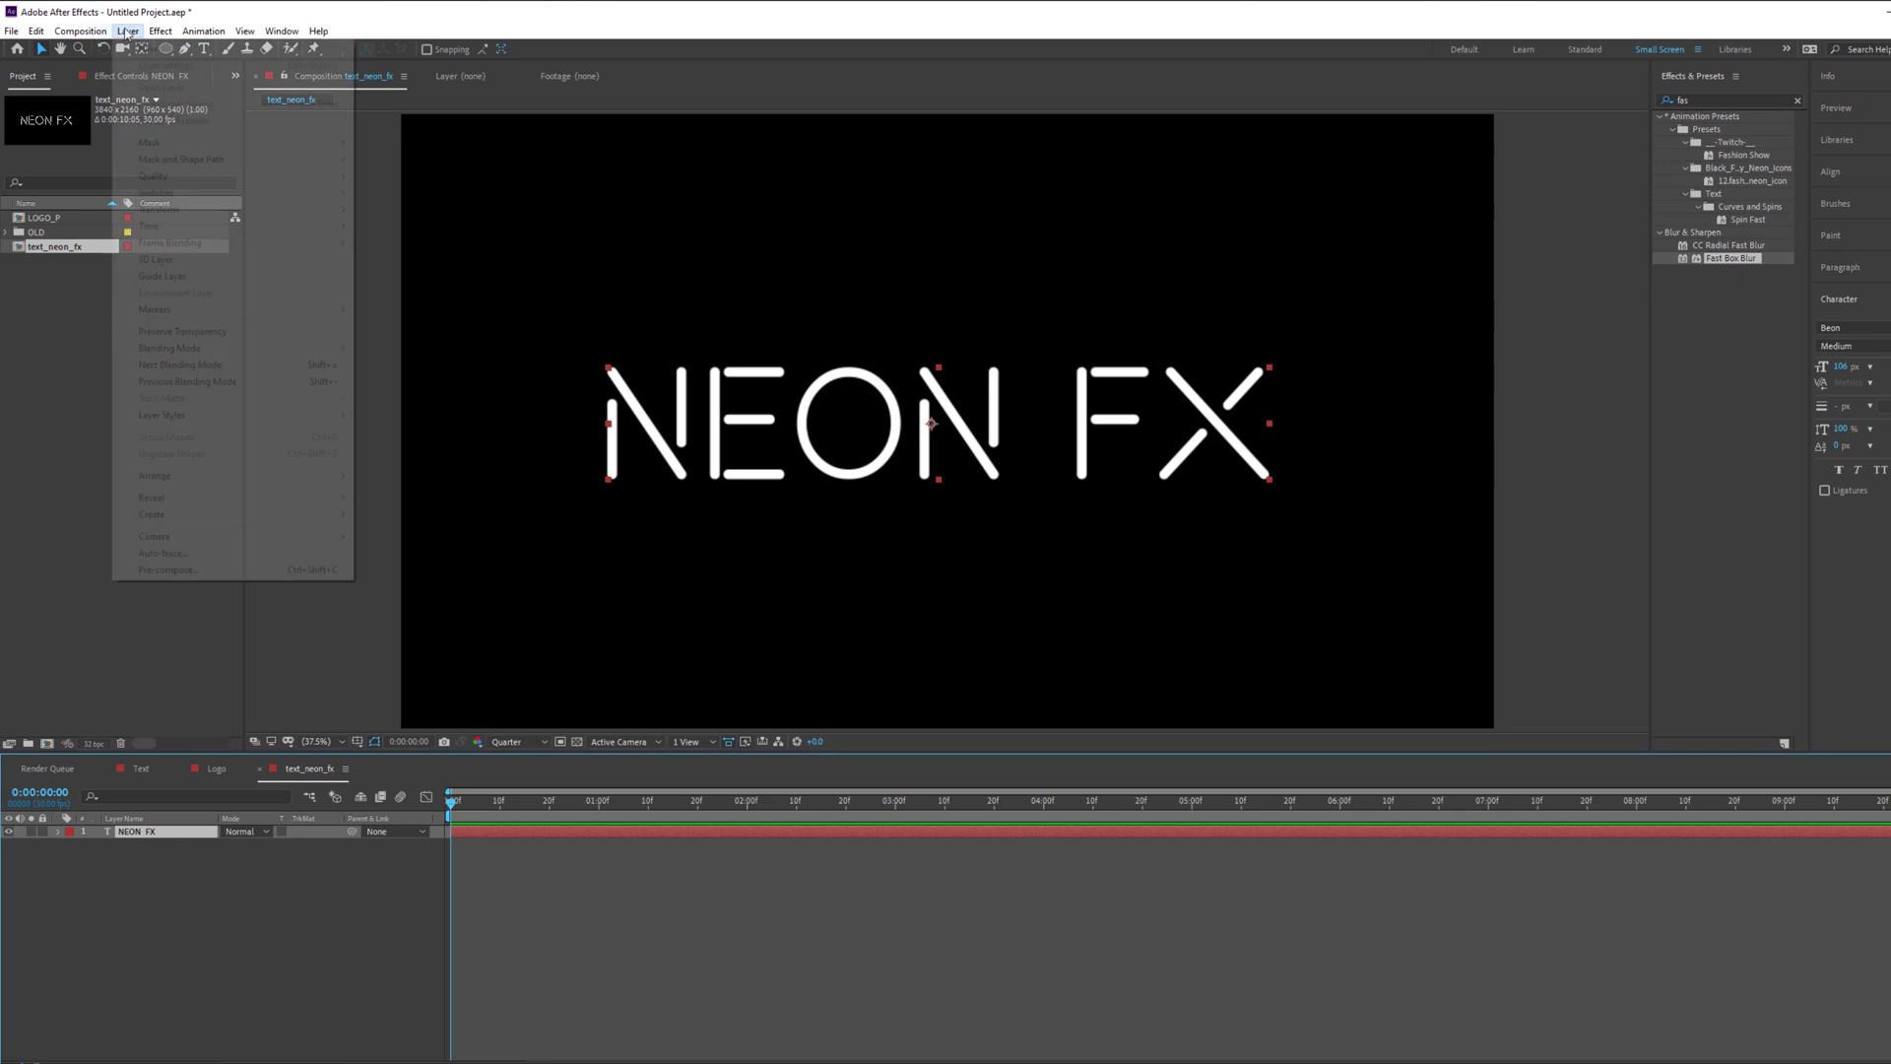
click(182, 571)
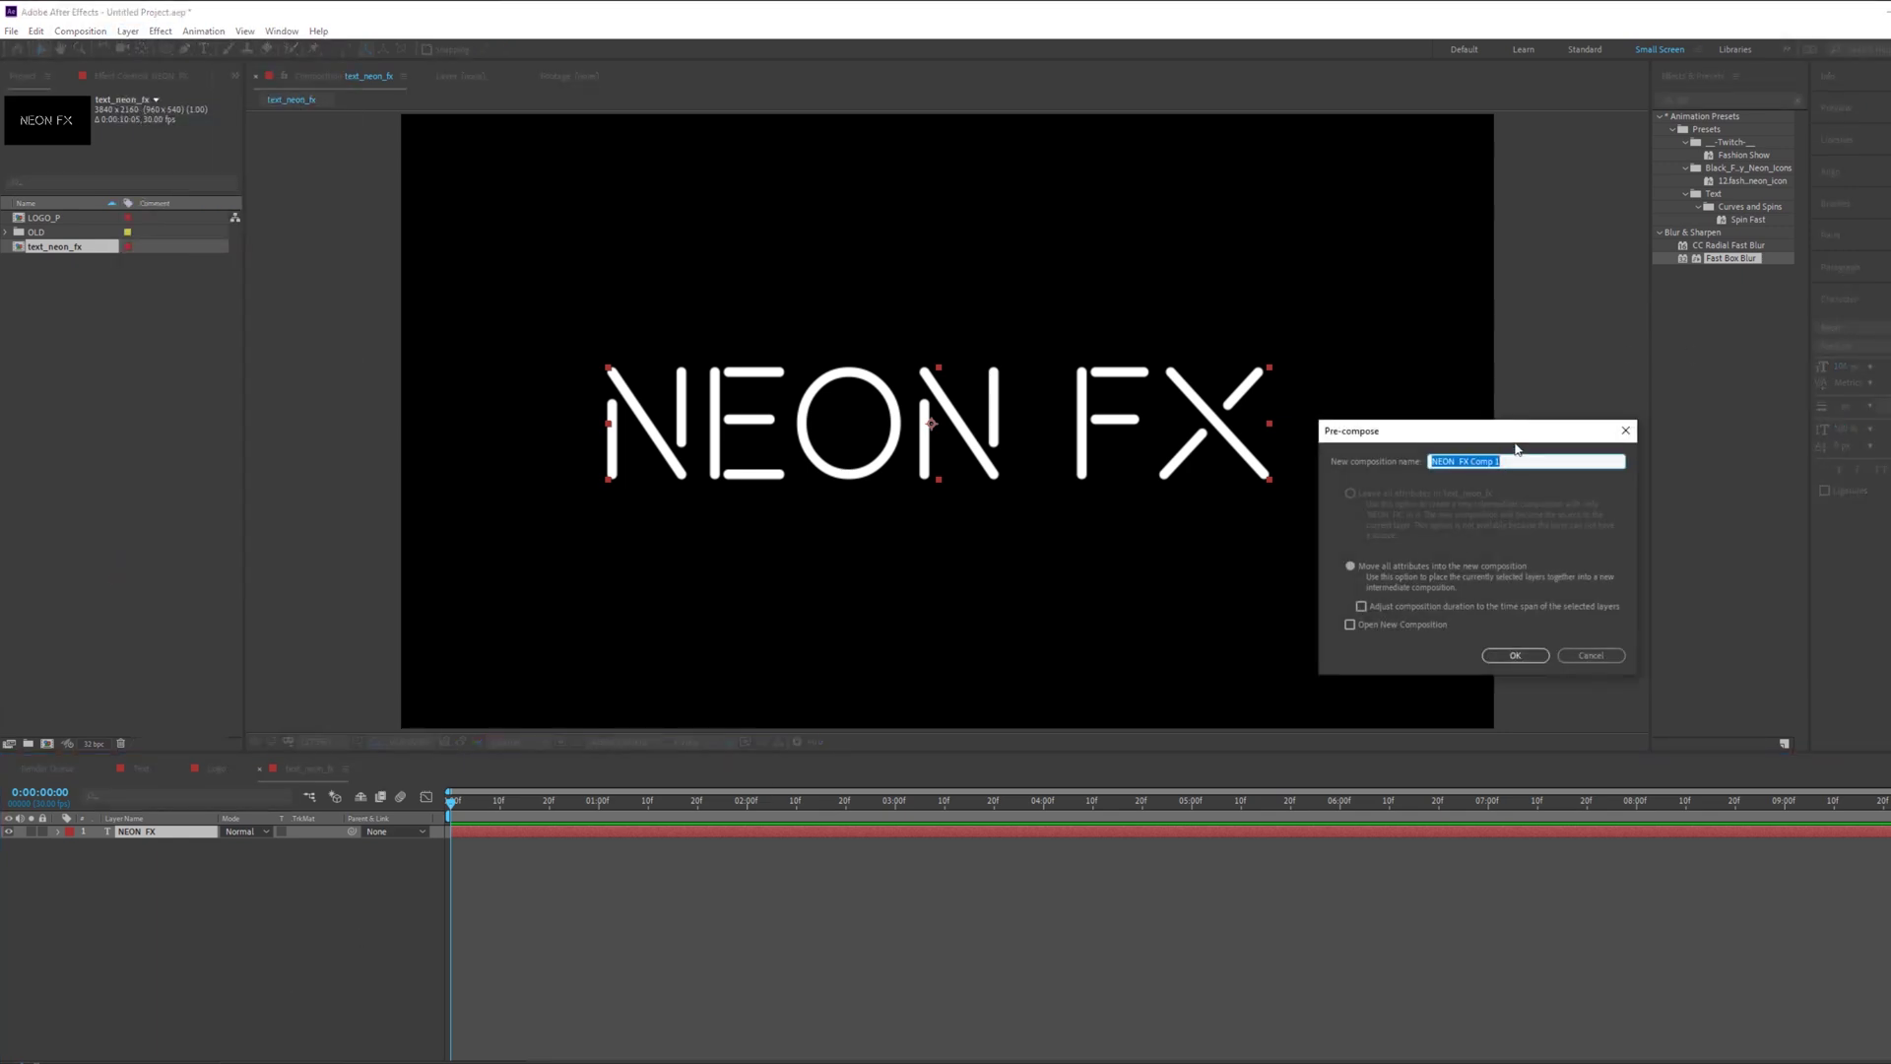
drag(1515, 440, 1360, 487)
text(text_)
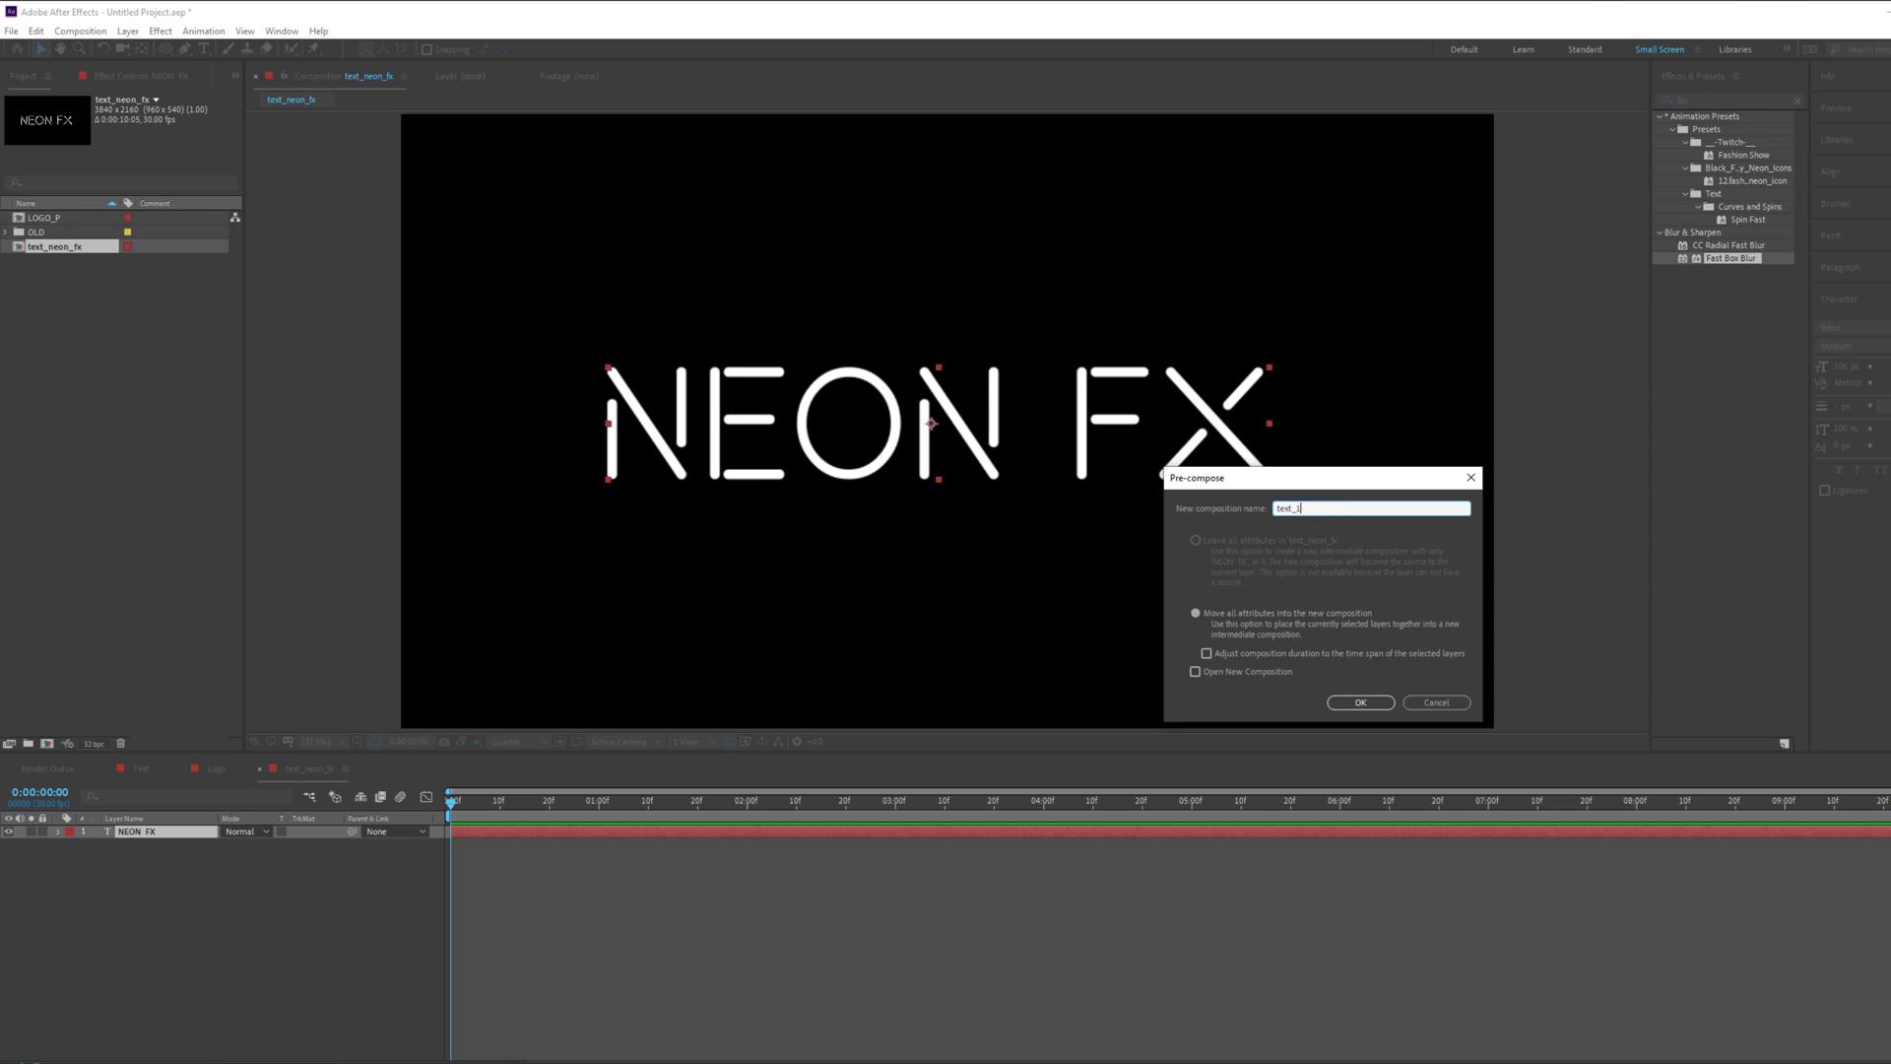
key(Return)
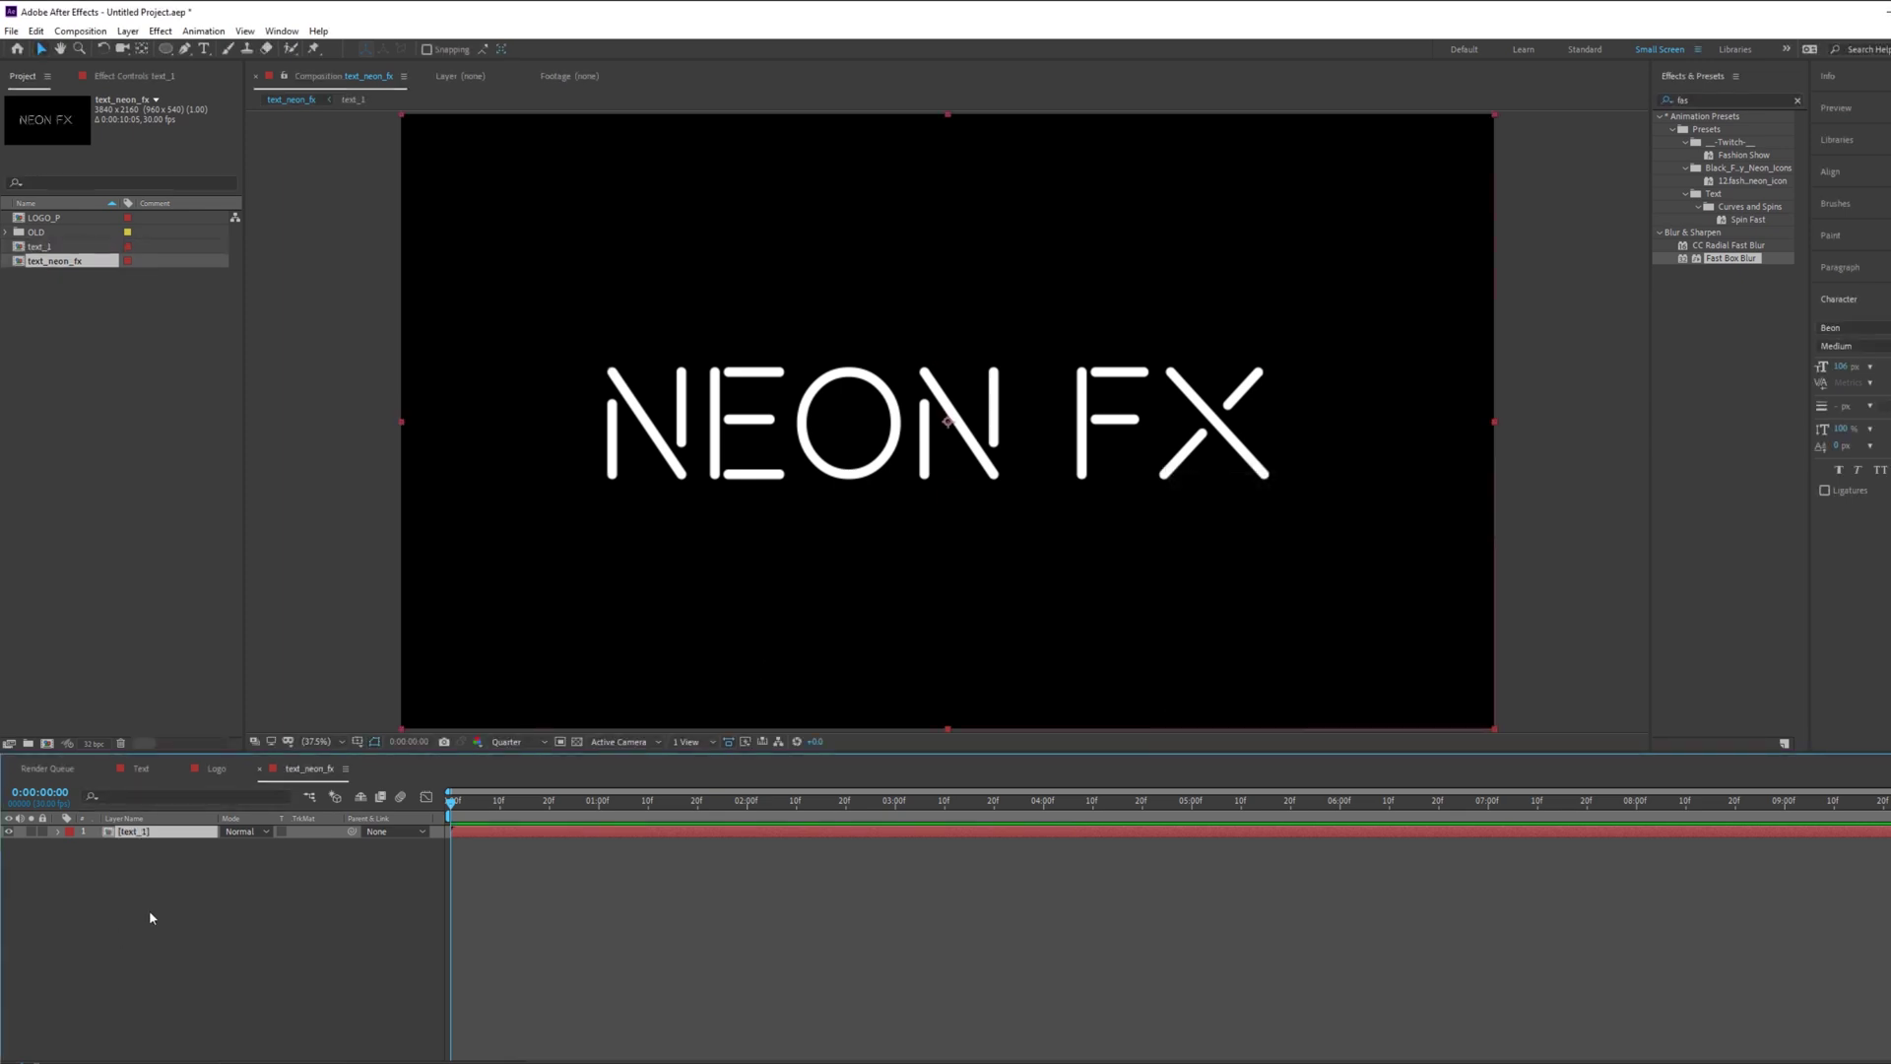
Step: Open the text_1 composition and crop it to a wide region of interest drawn closely above and below the text
double_click(148, 832)
click(227, 880)
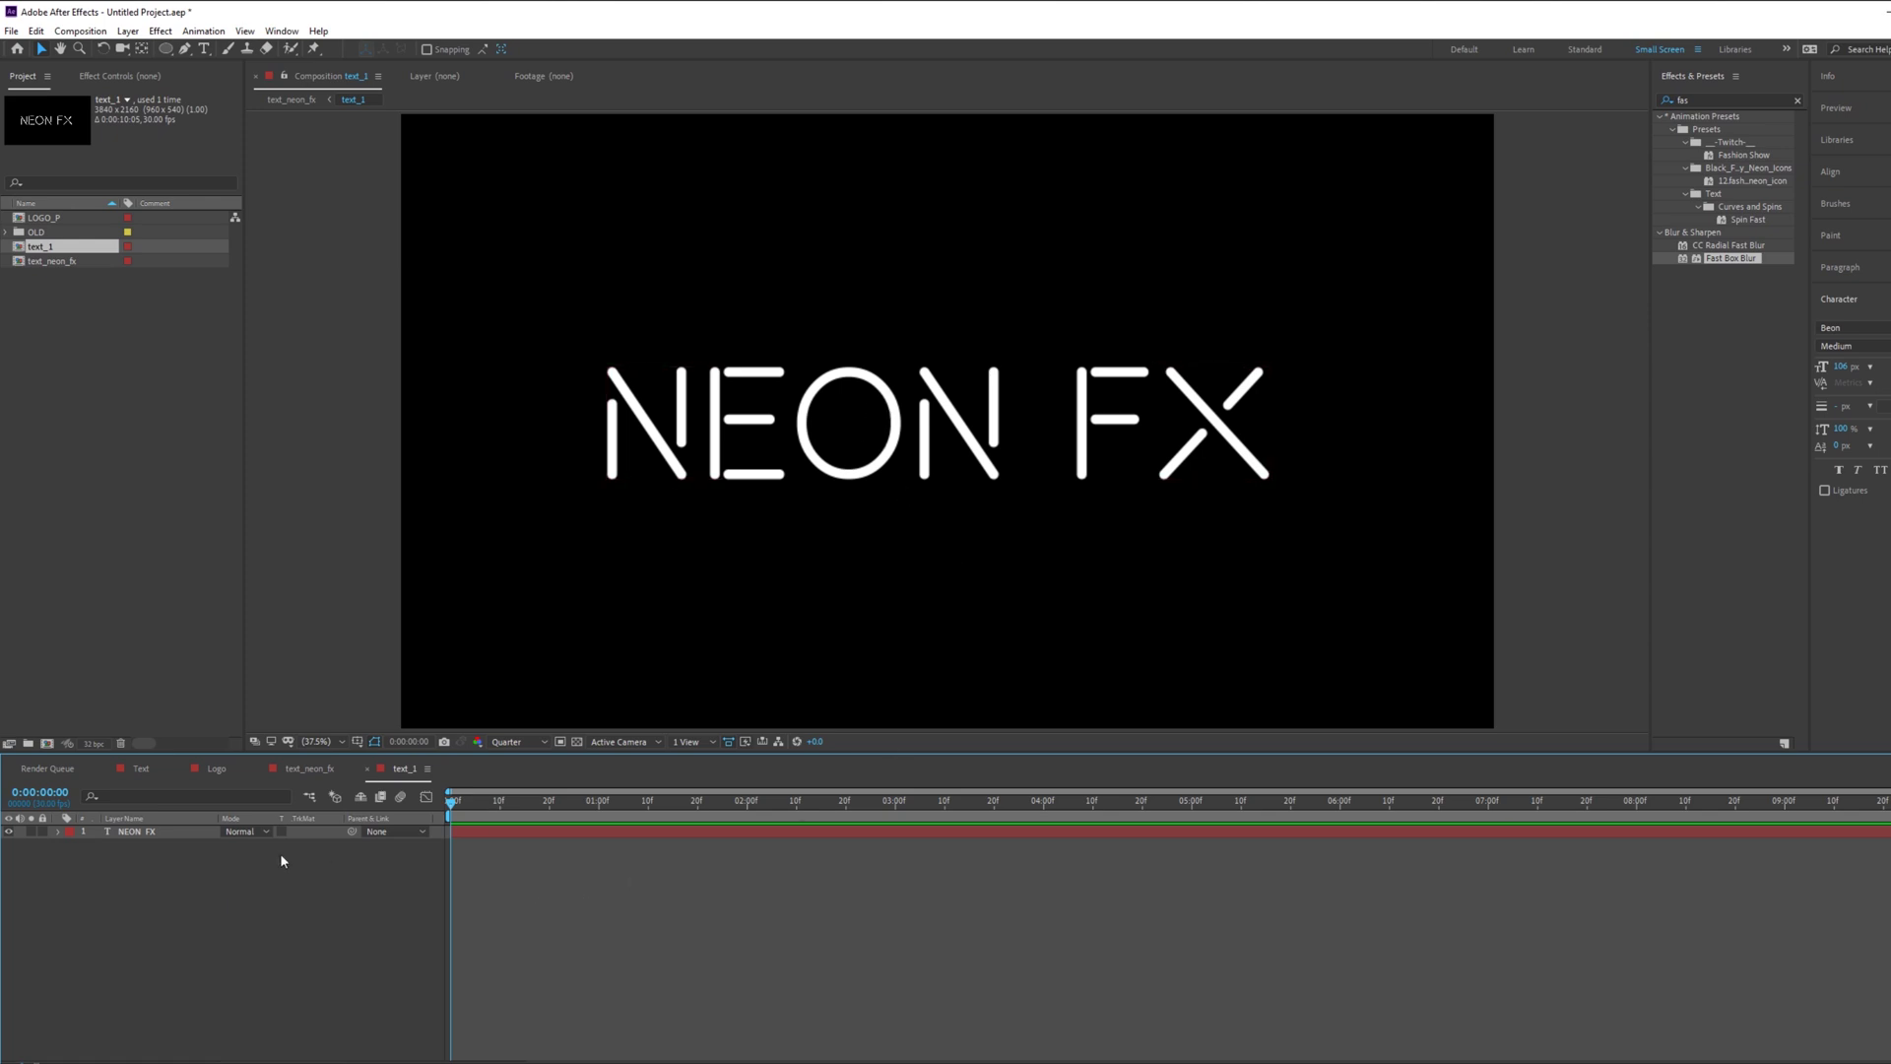
click(183, 832)
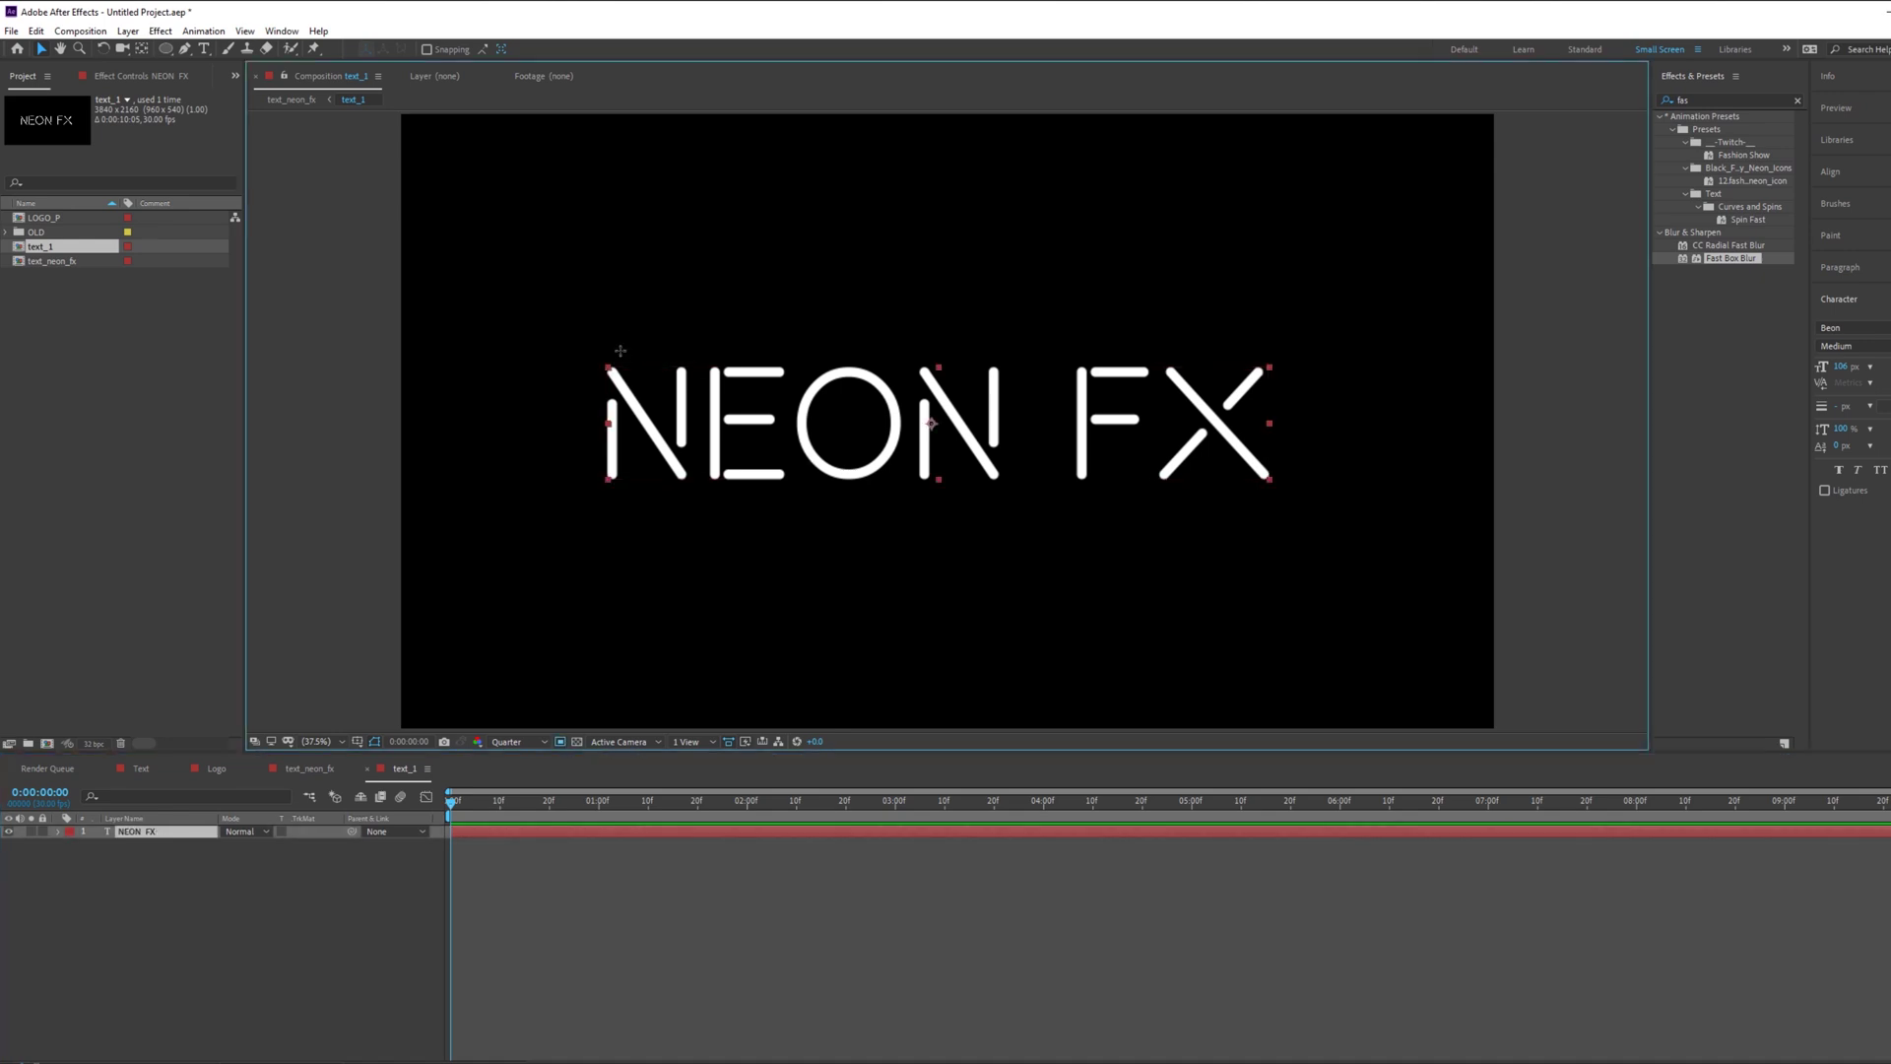
mouse_move(448, 340)
mouse_down()
mouse_move(1303, 529)
mouse_move(1556, 494)
mouse_up()
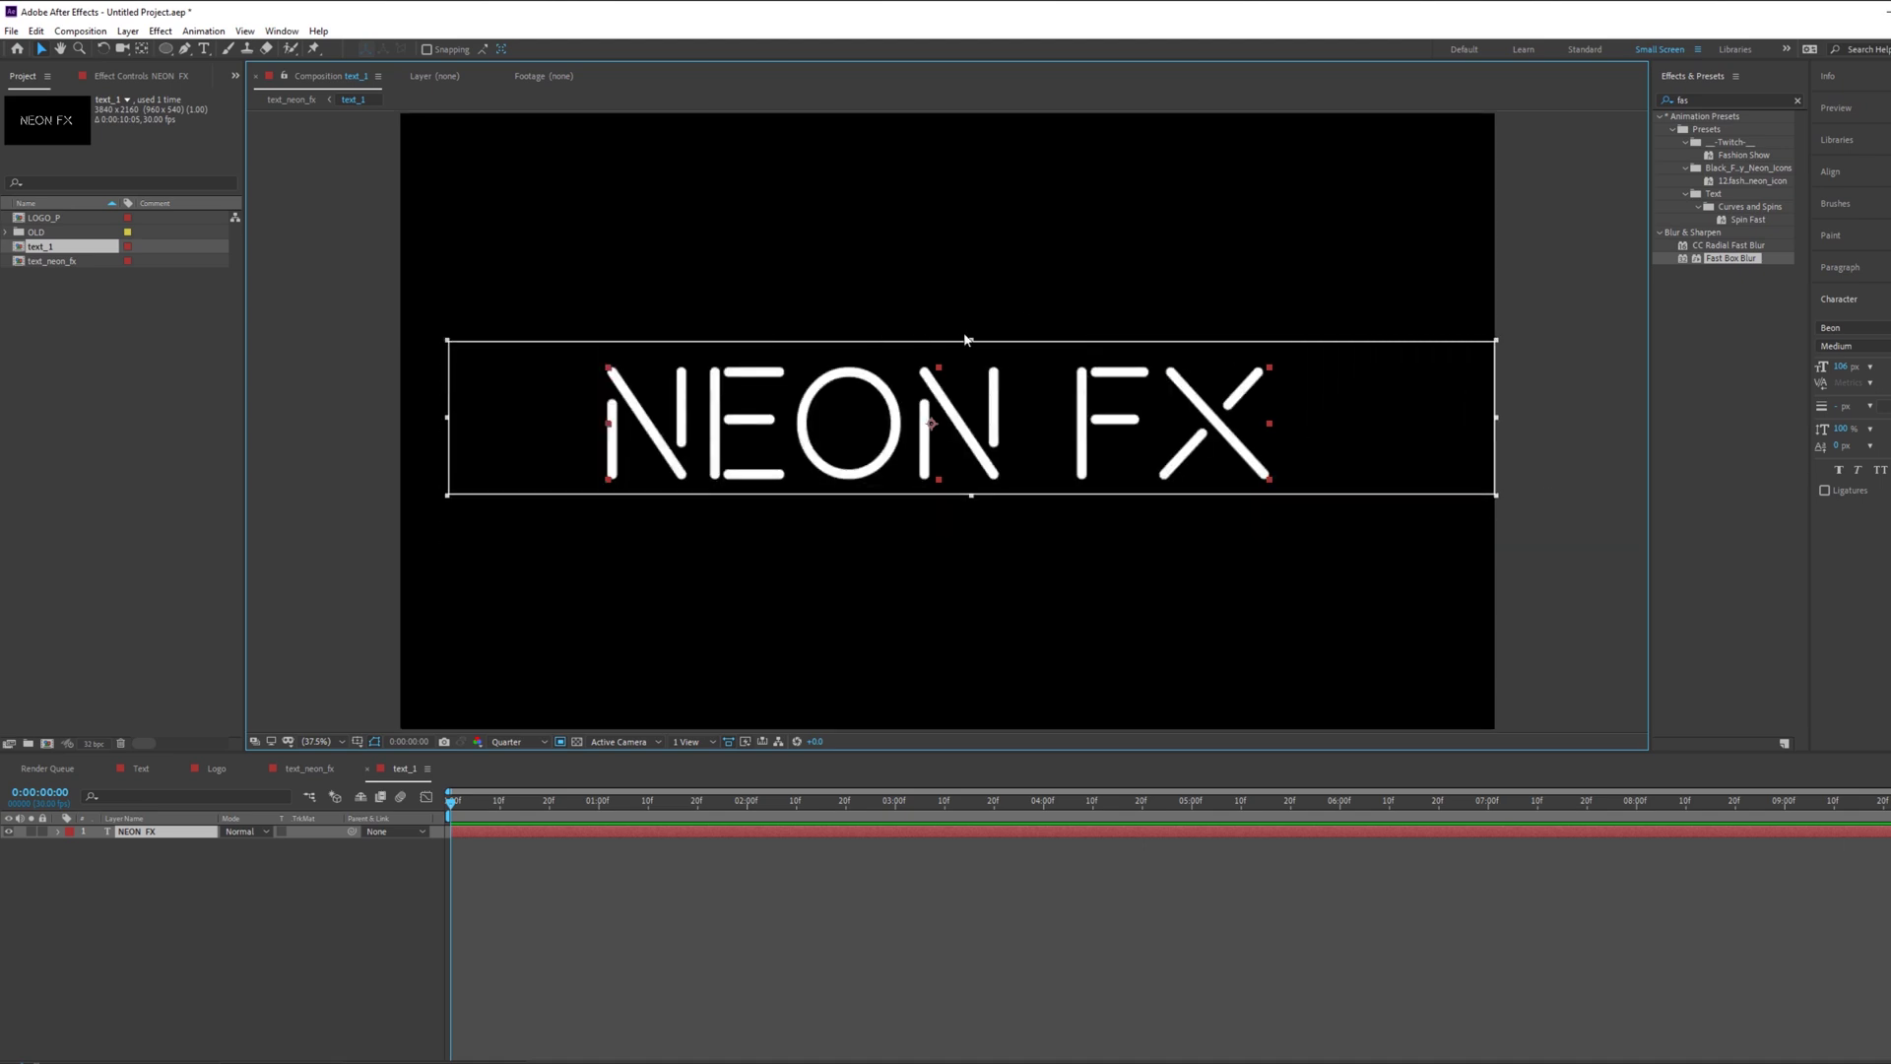
drag(971, 340, 971, 351)
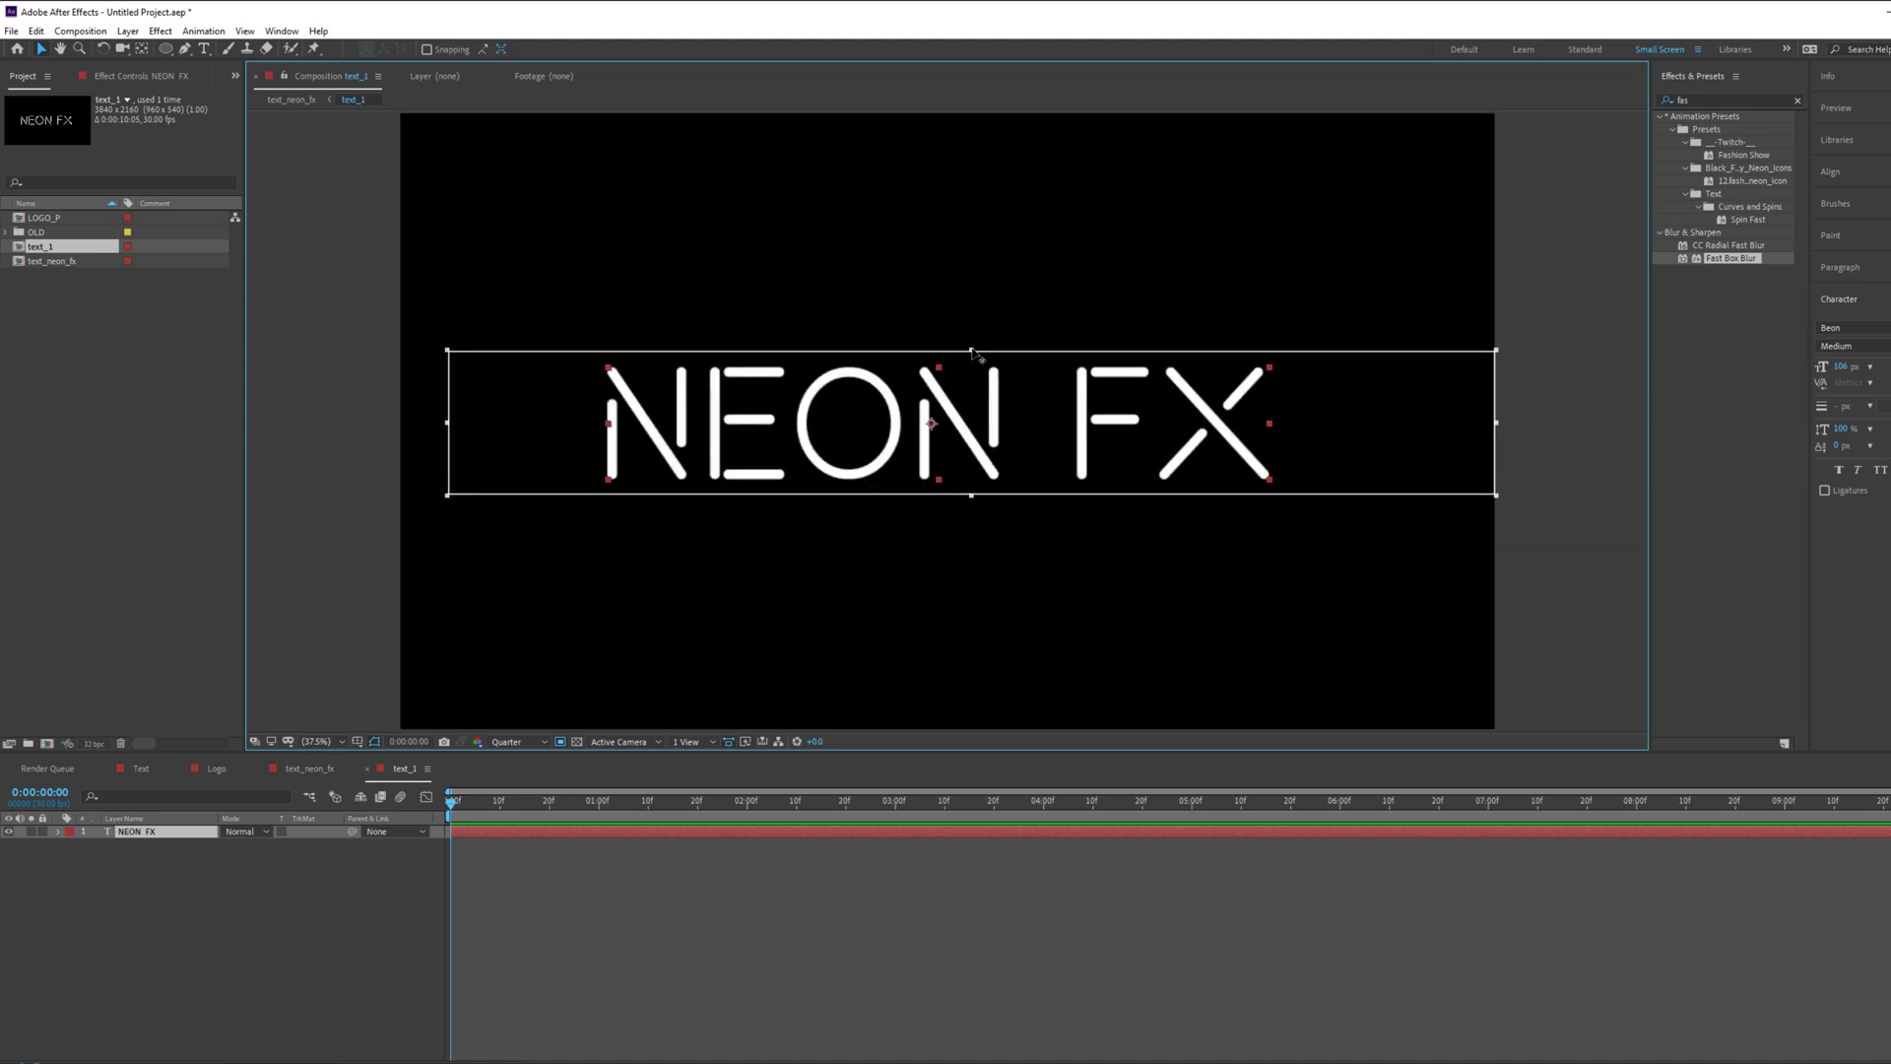
click(81, 30)
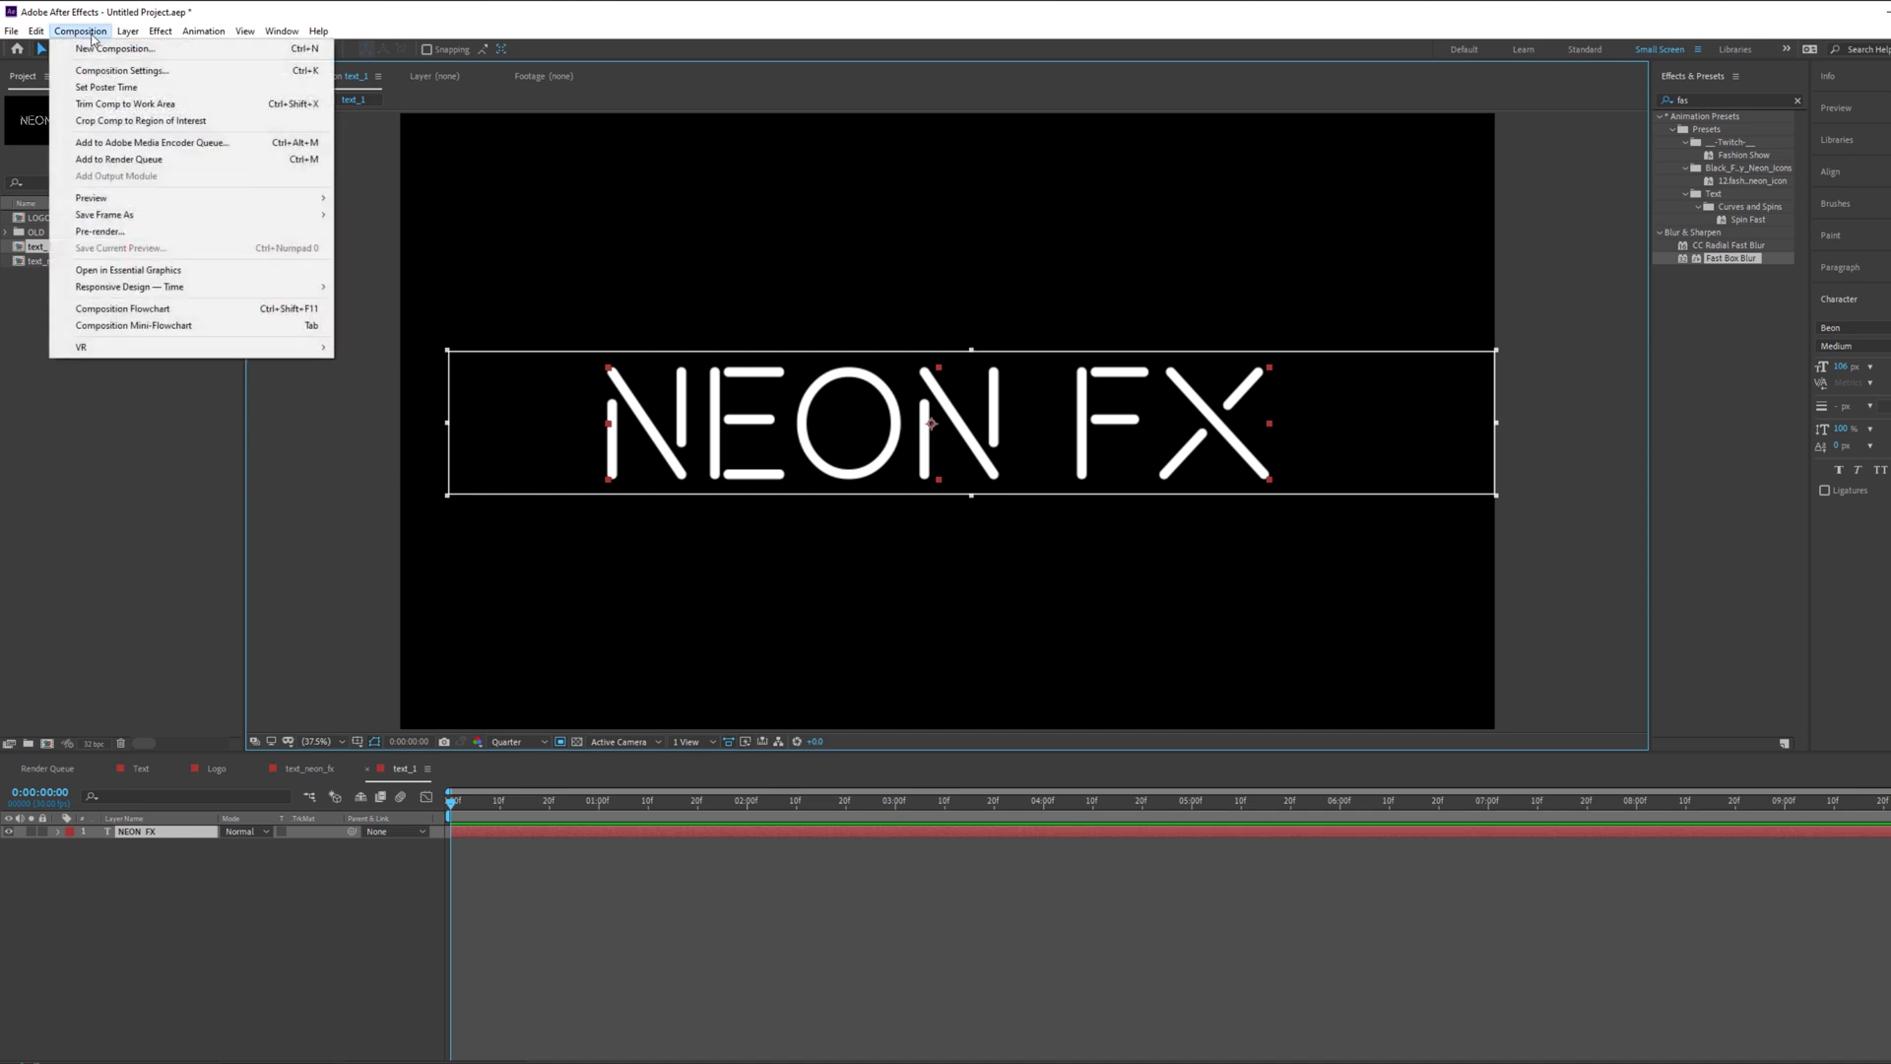
click(133, 120)
Step: Enlarge the NEON FX text slightly inside the cropped text_1 composition
drag(499, 804, 505, 847)
click(151, 836)
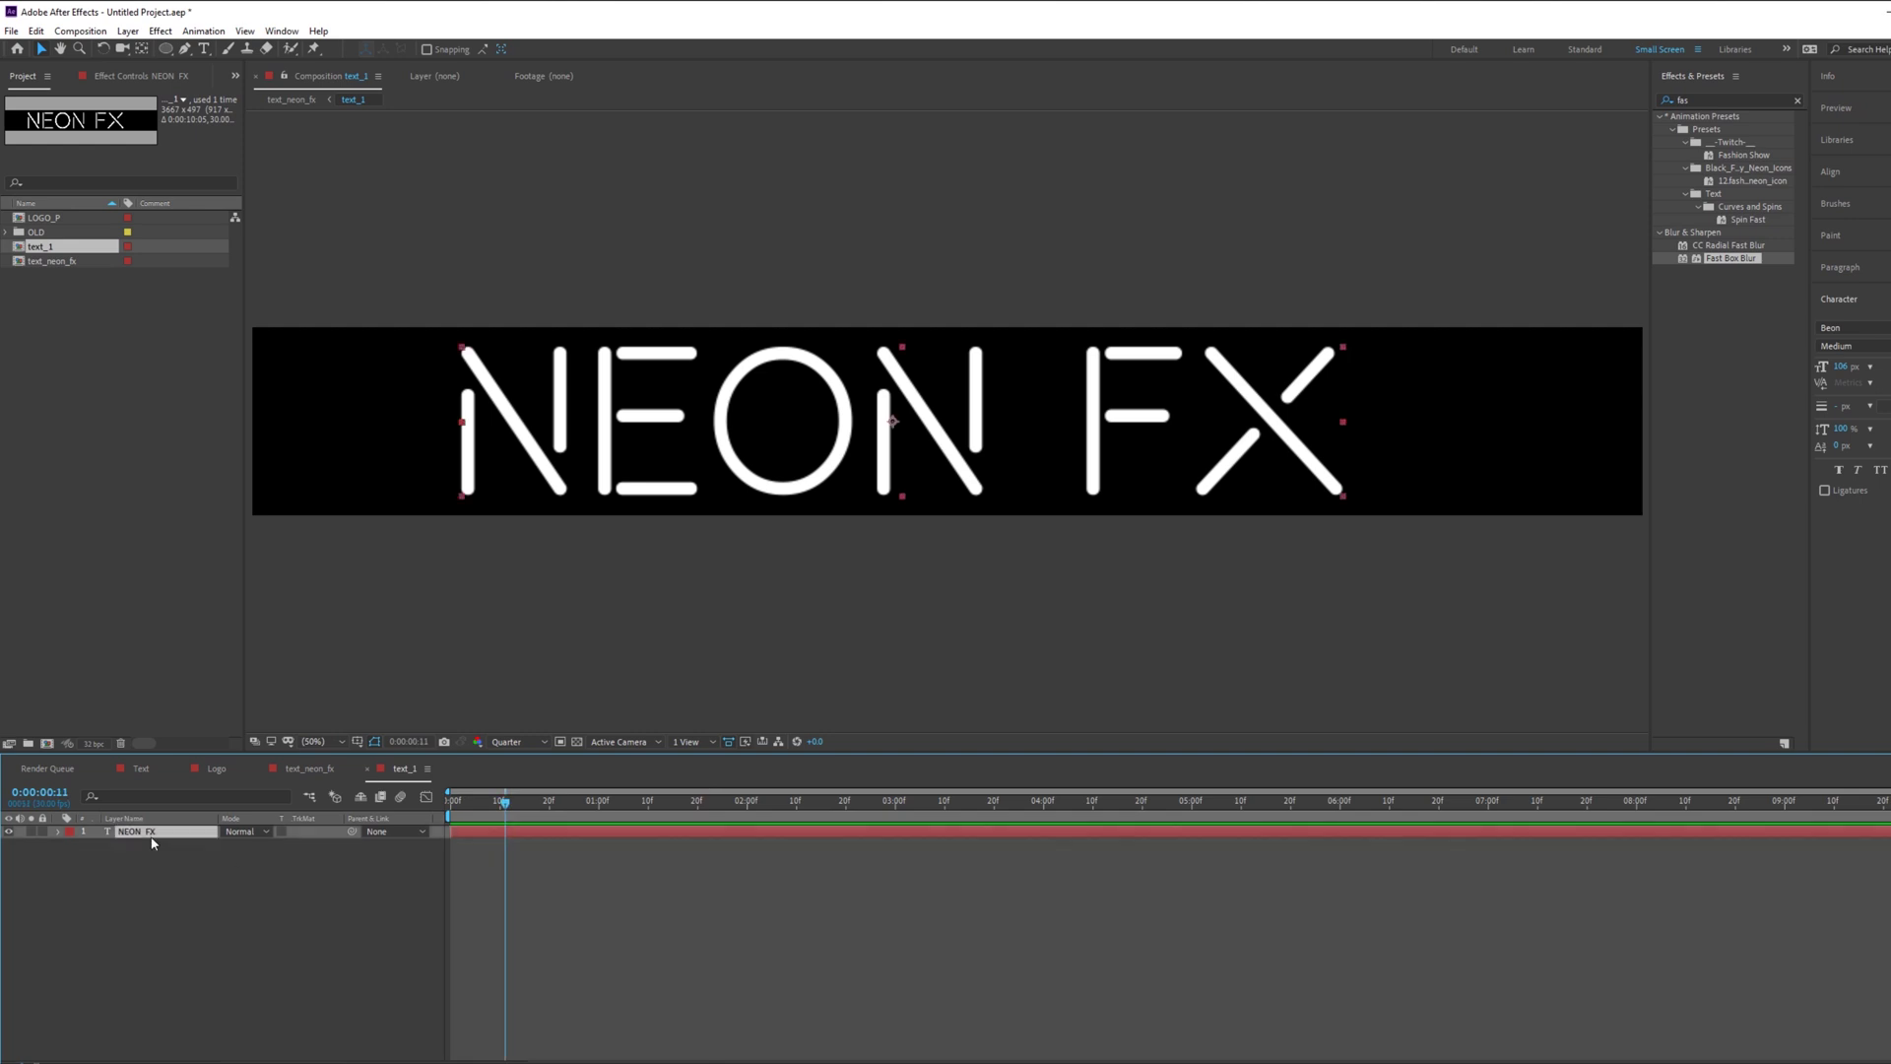
click(266, 921)
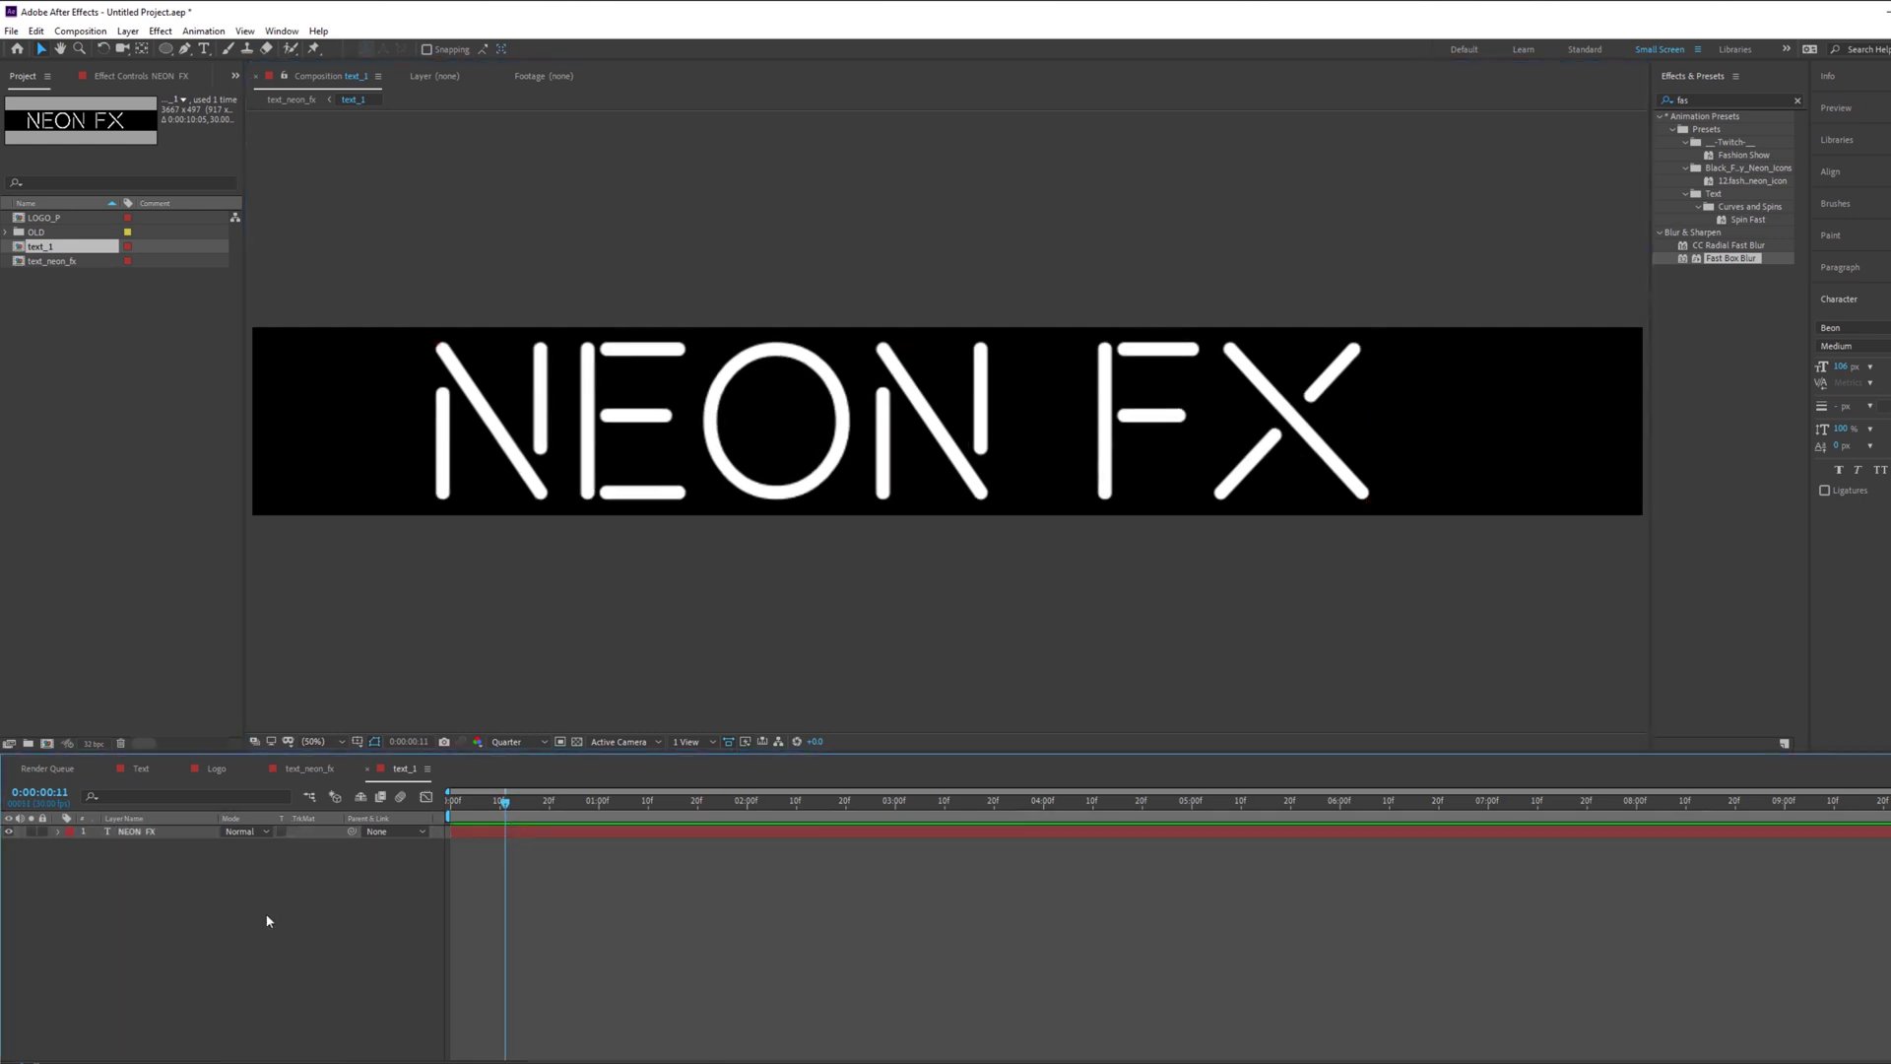
Step: Close the text_1, Text and Logo timelines, return to text_neon_fx and briefly preview it
click(368, 768)
click(106, 768)
click(106, 768)
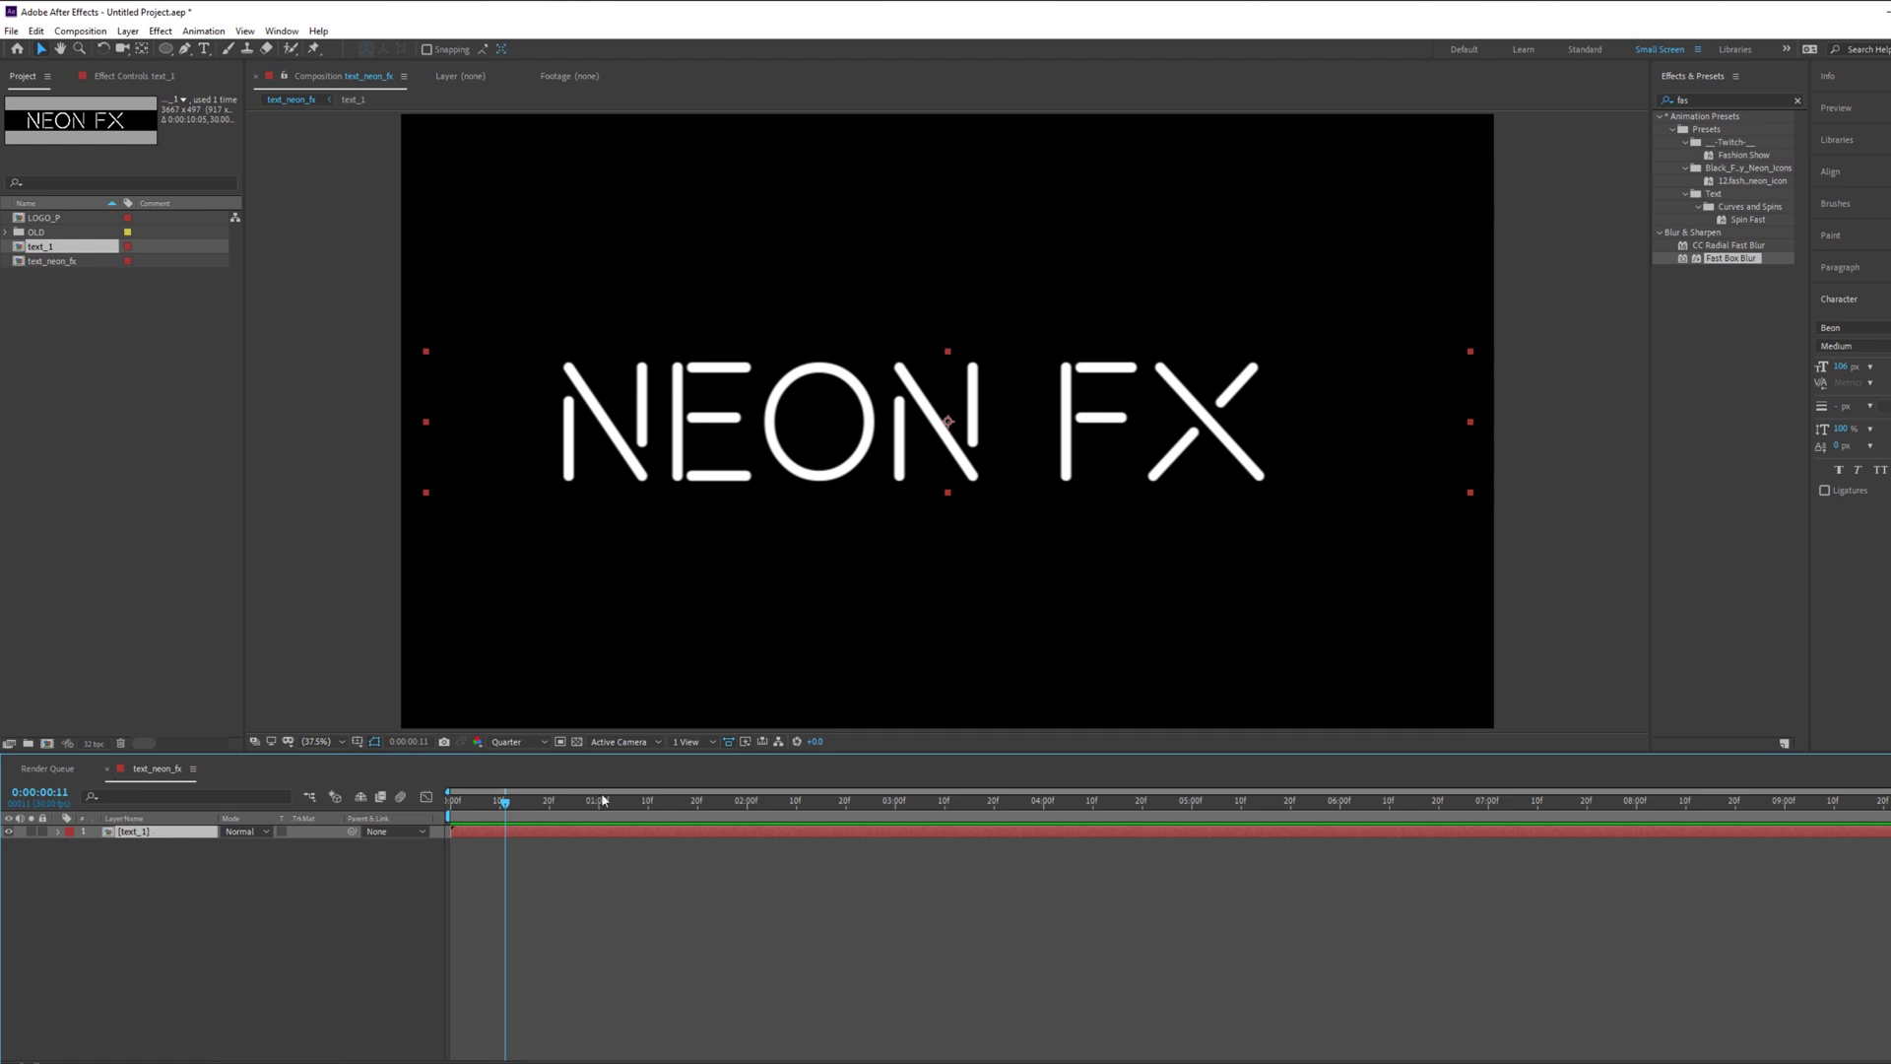
key(space)
click(223, 980)
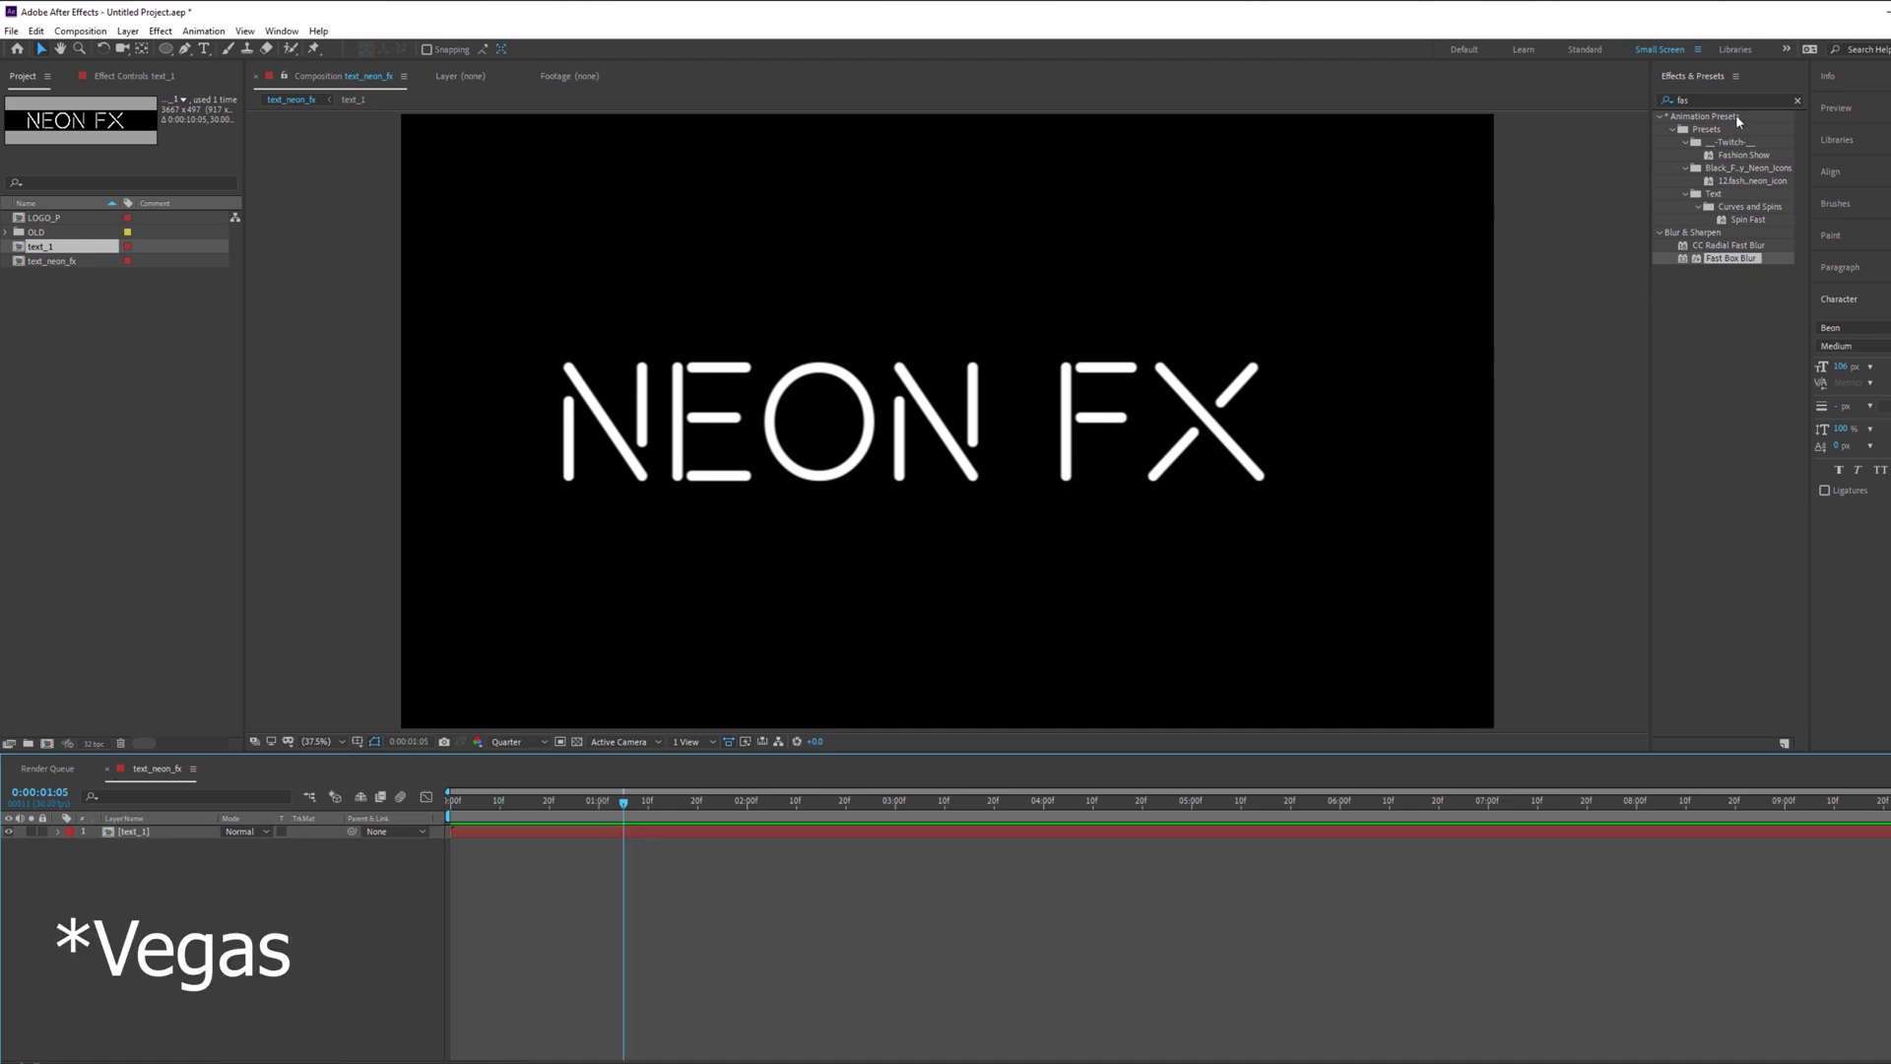
Step: Find the Vegas effect and apply it to the text_1 layer, widening the area that shows its settings
drag(1724, 100, 1590, 93)
text(vegas)
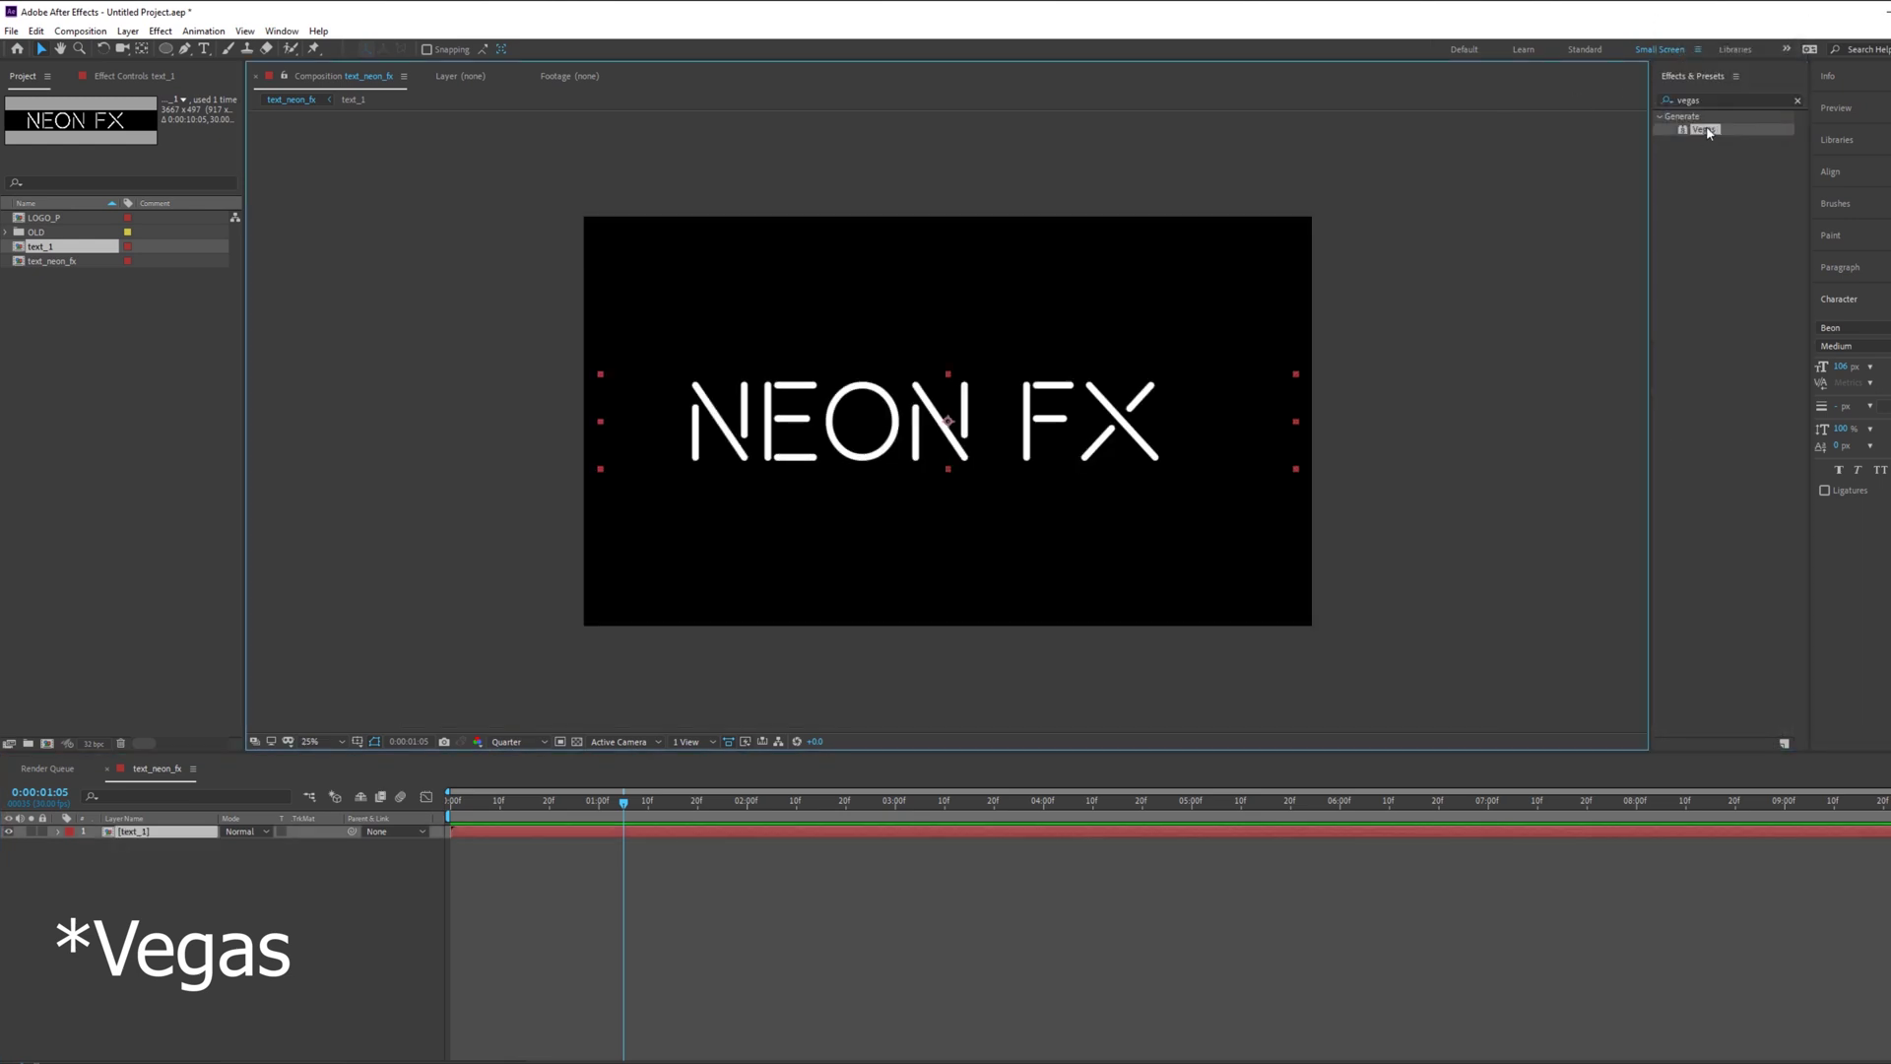
drag(1703, 129, 909, 438)
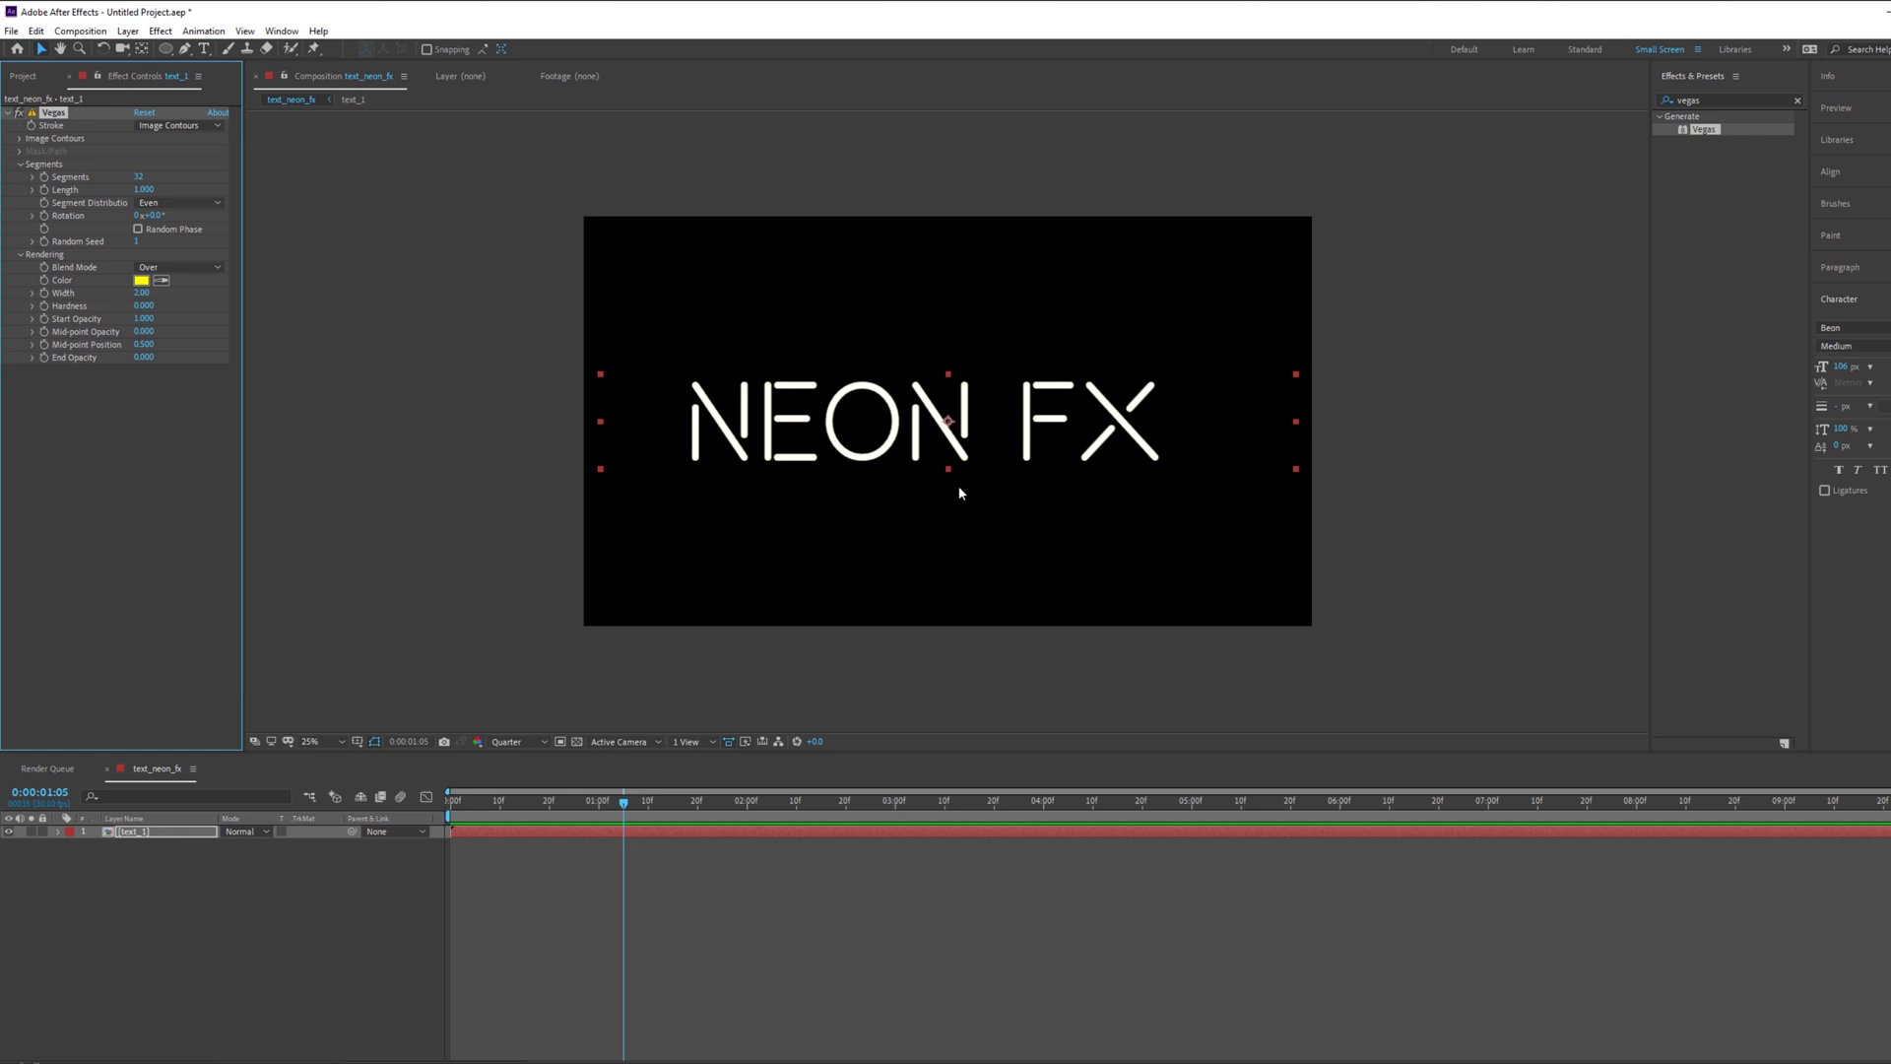
drag(245, 173, 422, 186)
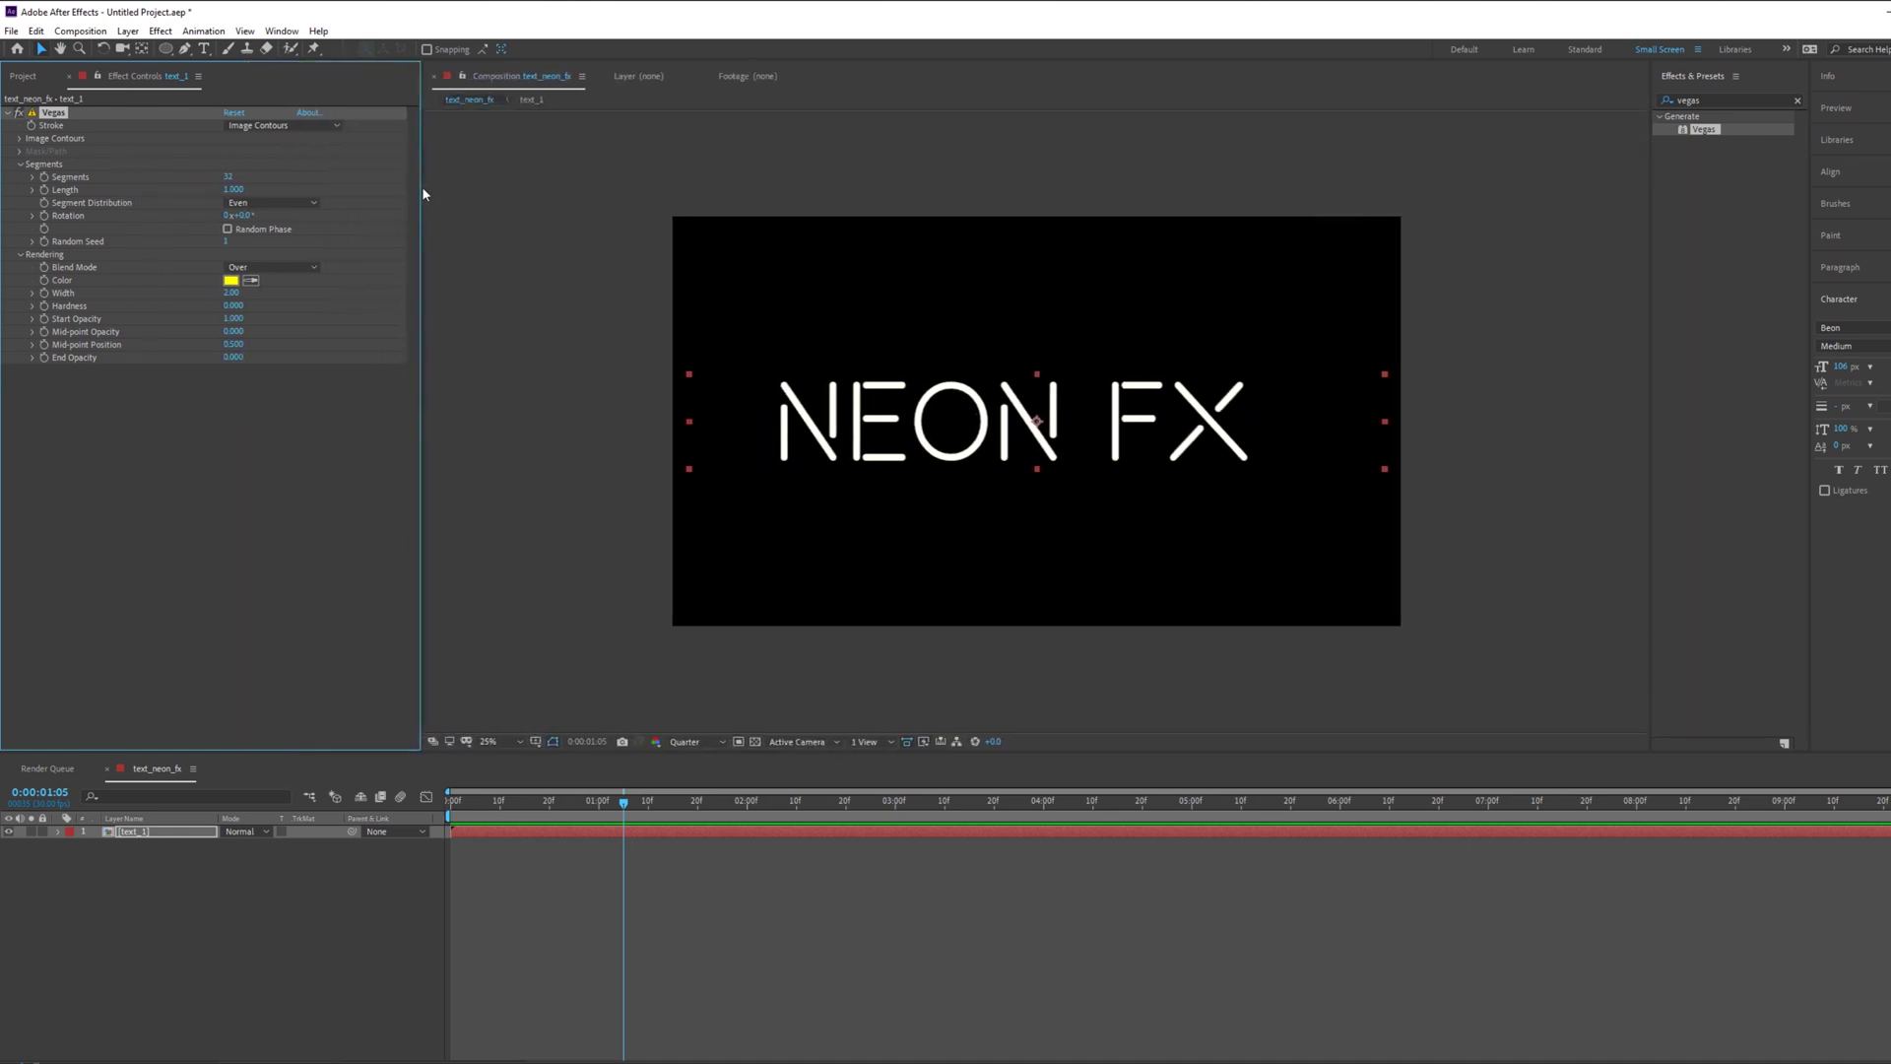
Step: Set the Vegas effect's image contours input layer to text_1
click(18, 141)
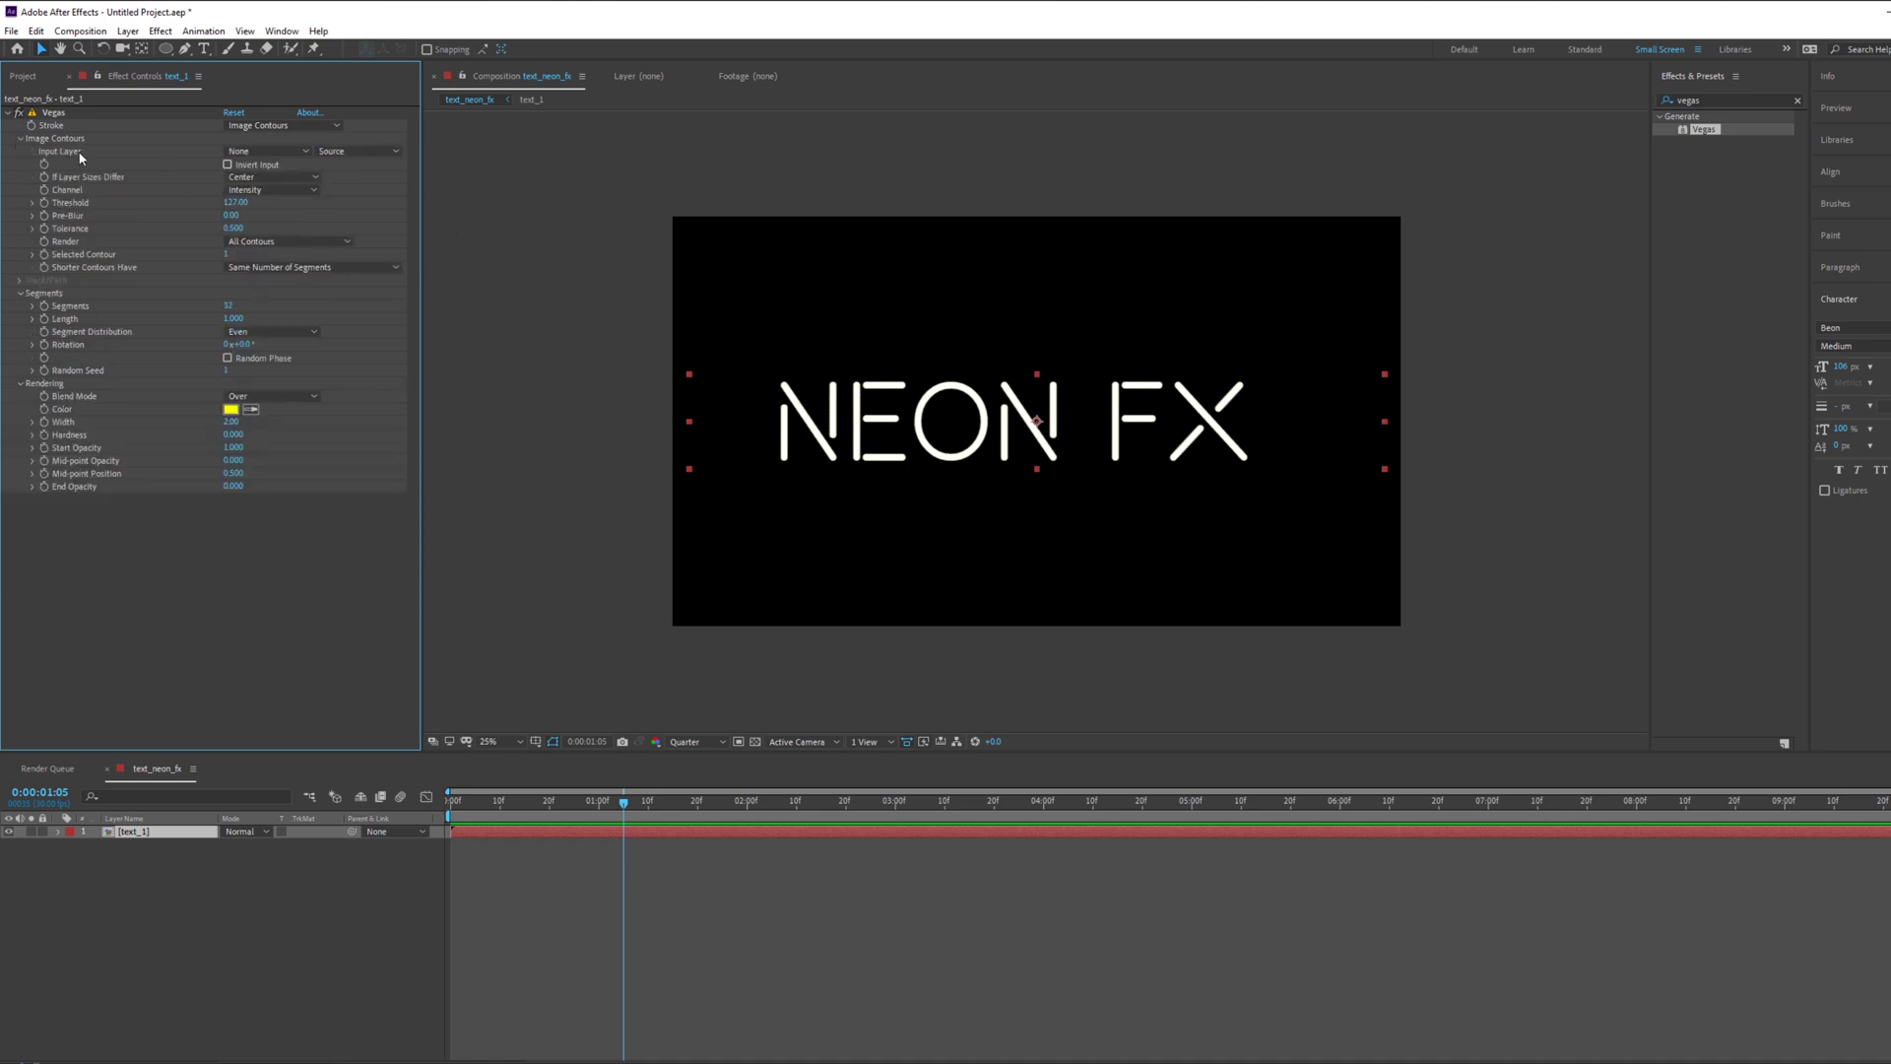
click(264, 150)
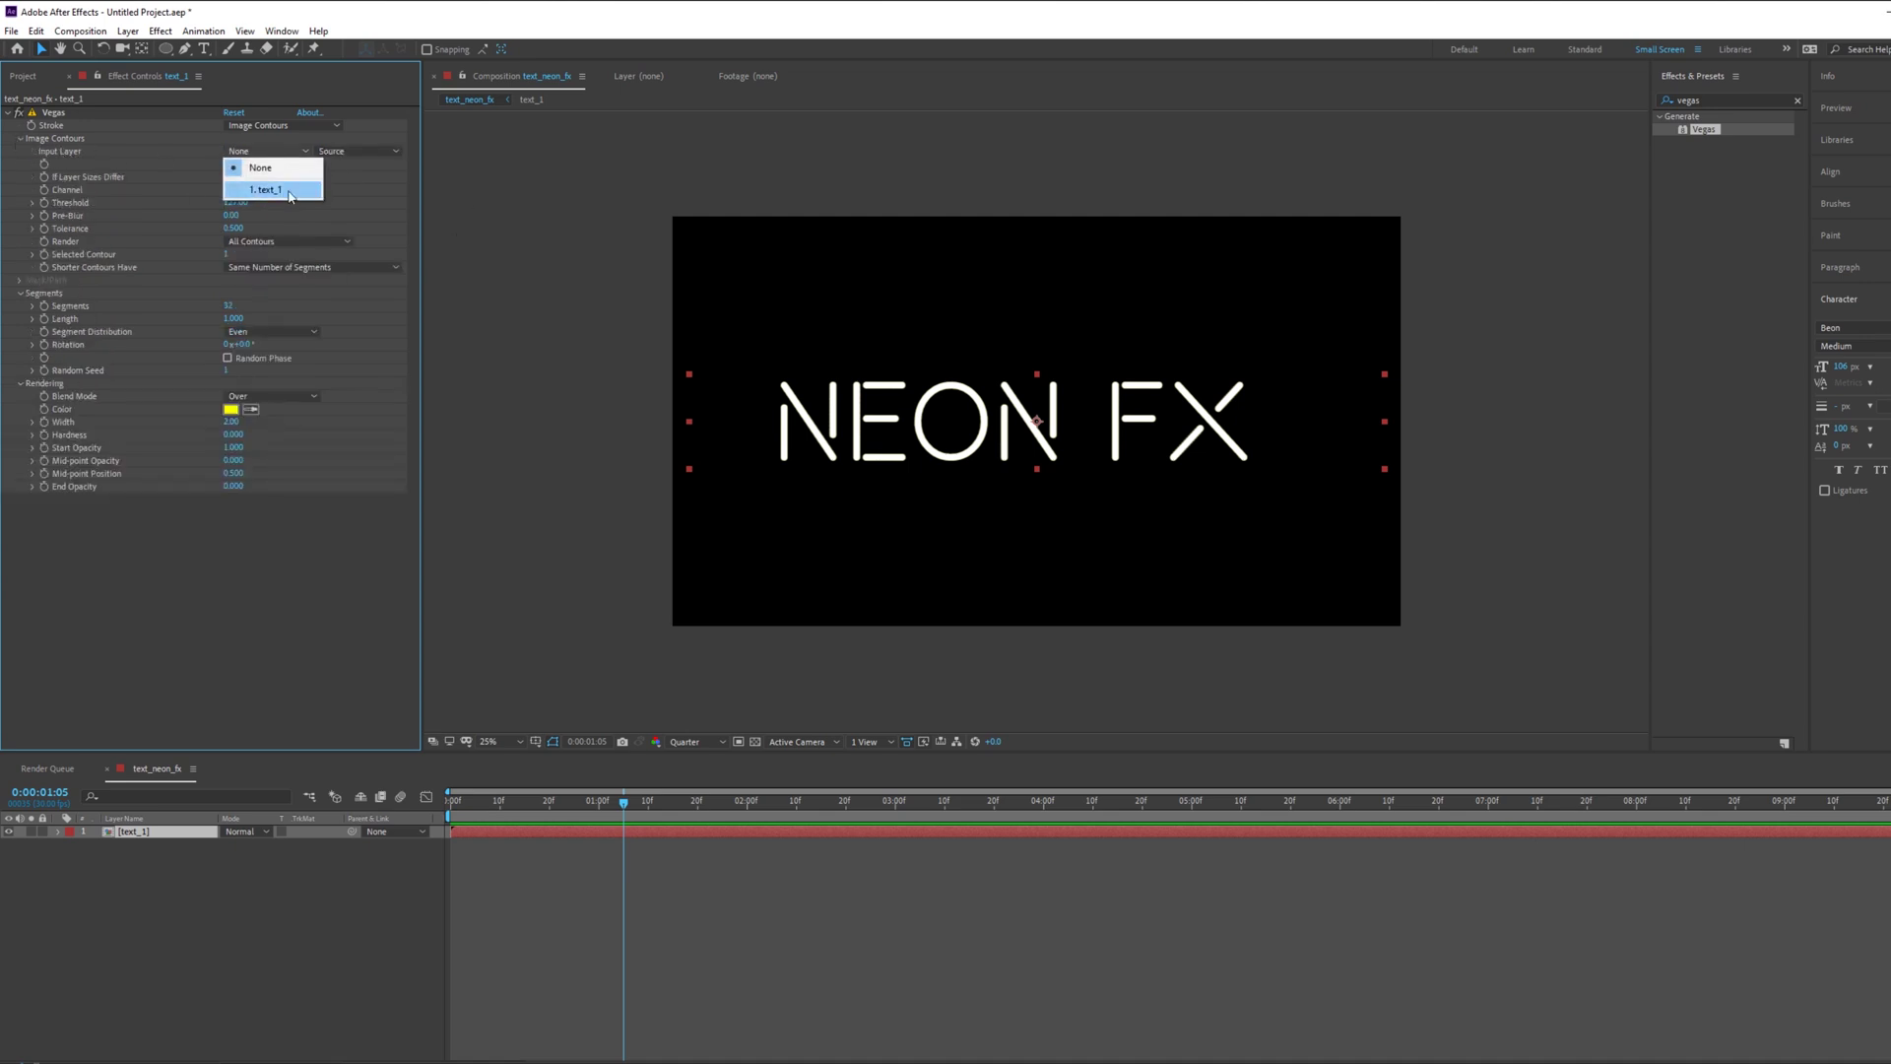
click(280, 189)
click(828, 900)
mouse_move(624, 801)
mouse_down()
mouse_move(936, 802)
mouse_move(646, 815)
mouse_up()
click(258, 618)
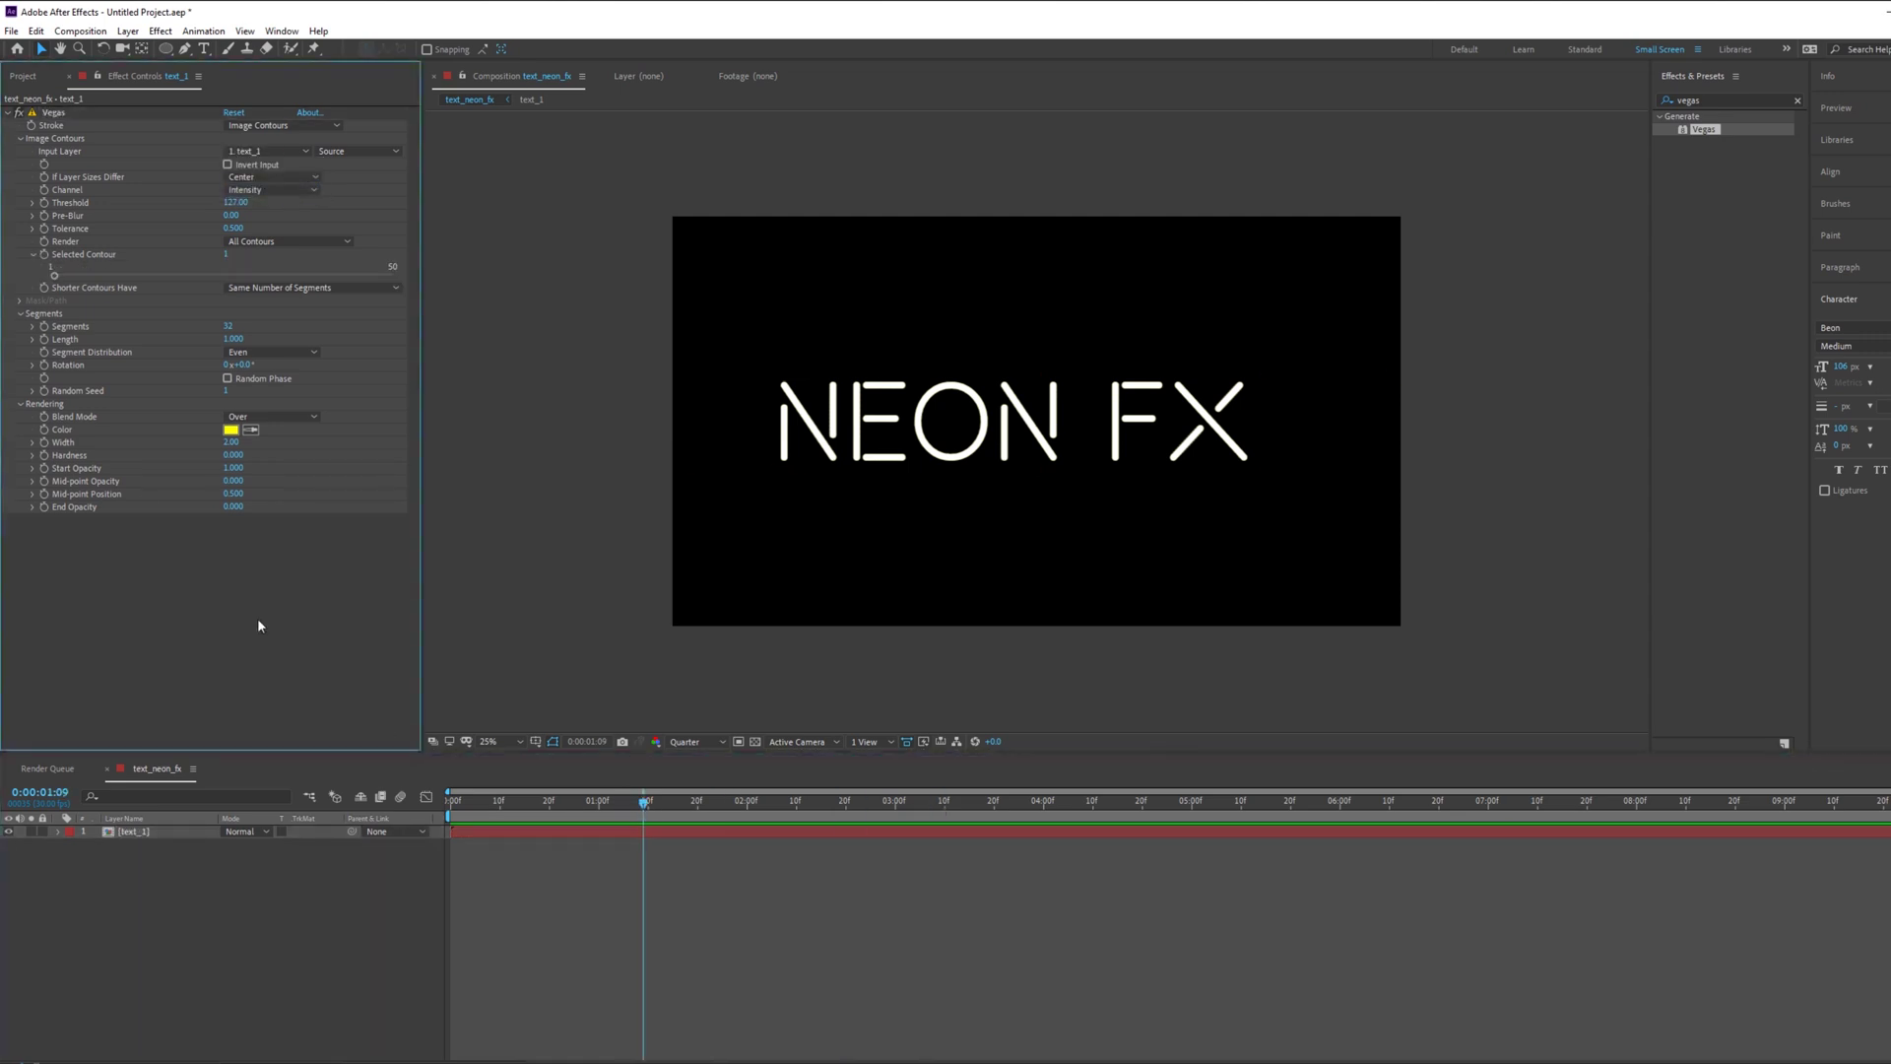
Step: Set the Vegas effect's rendering blend mode to Transparent so only the contour strokes are drawn
click(298, 416)
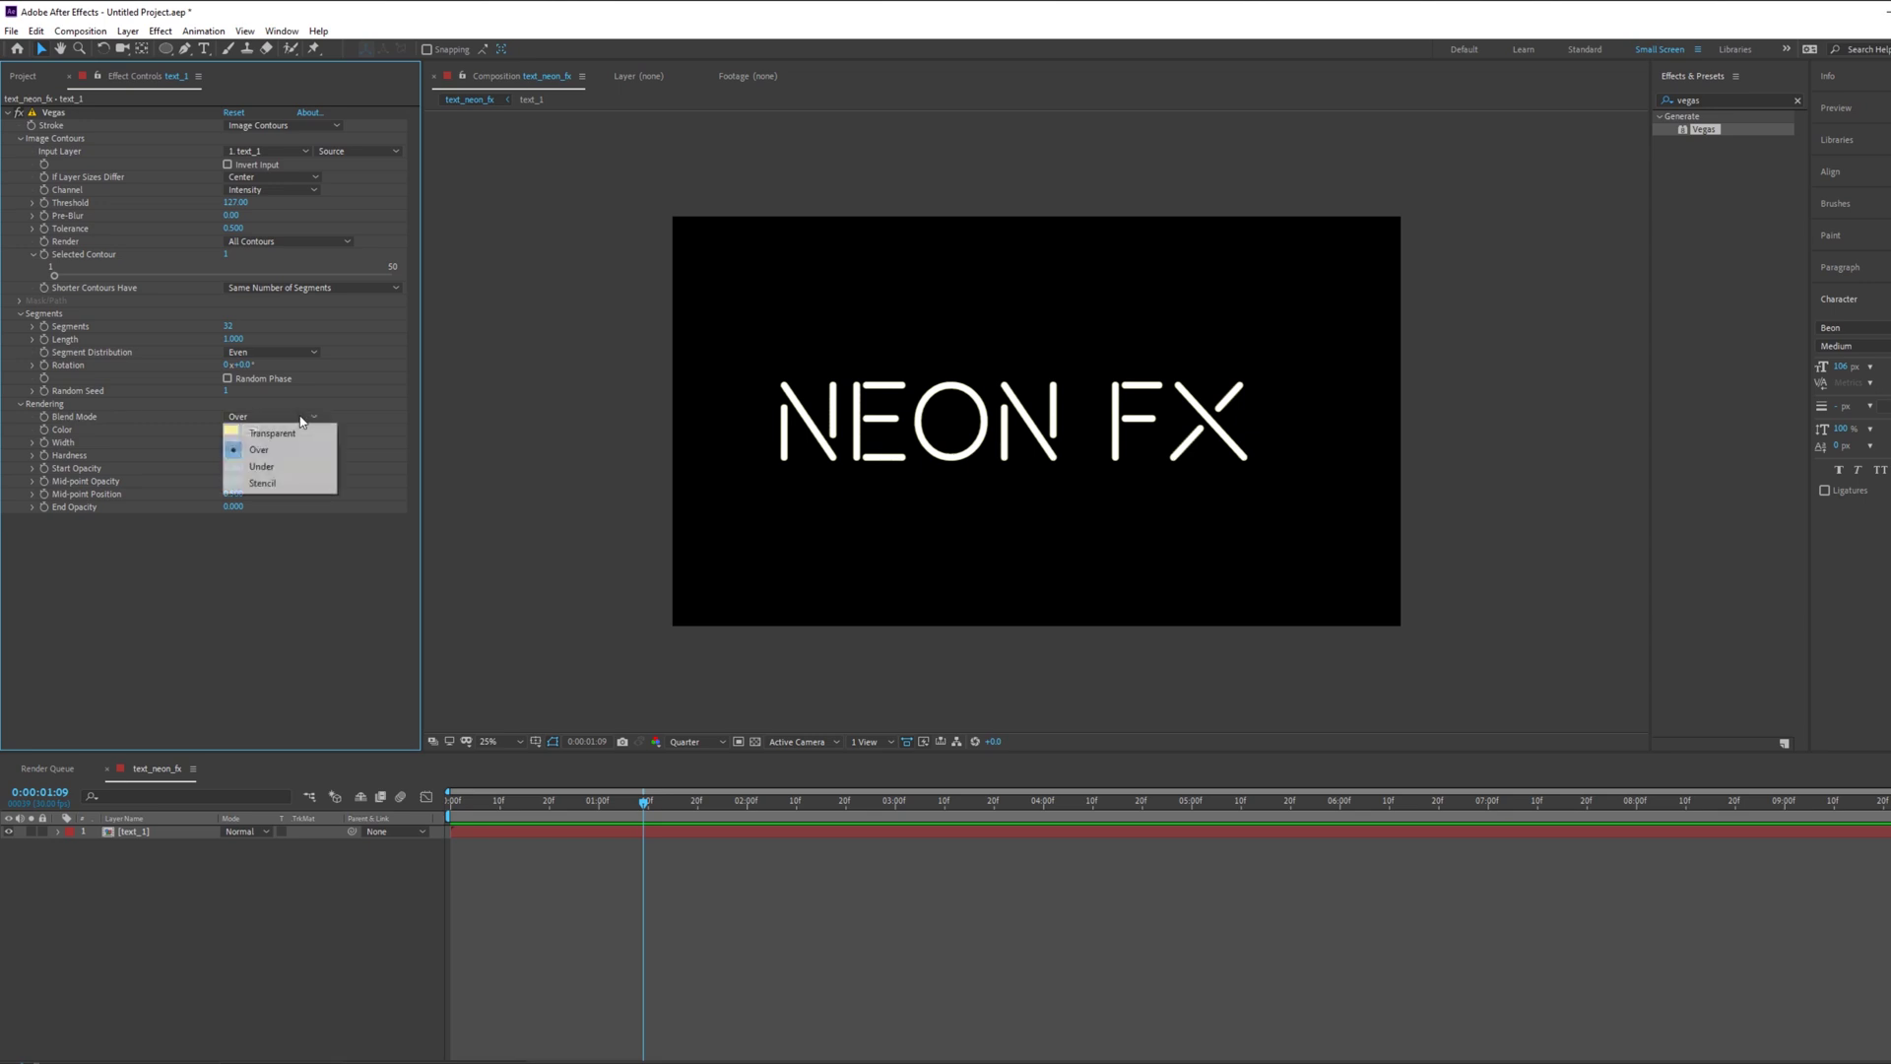
click(184, 426)
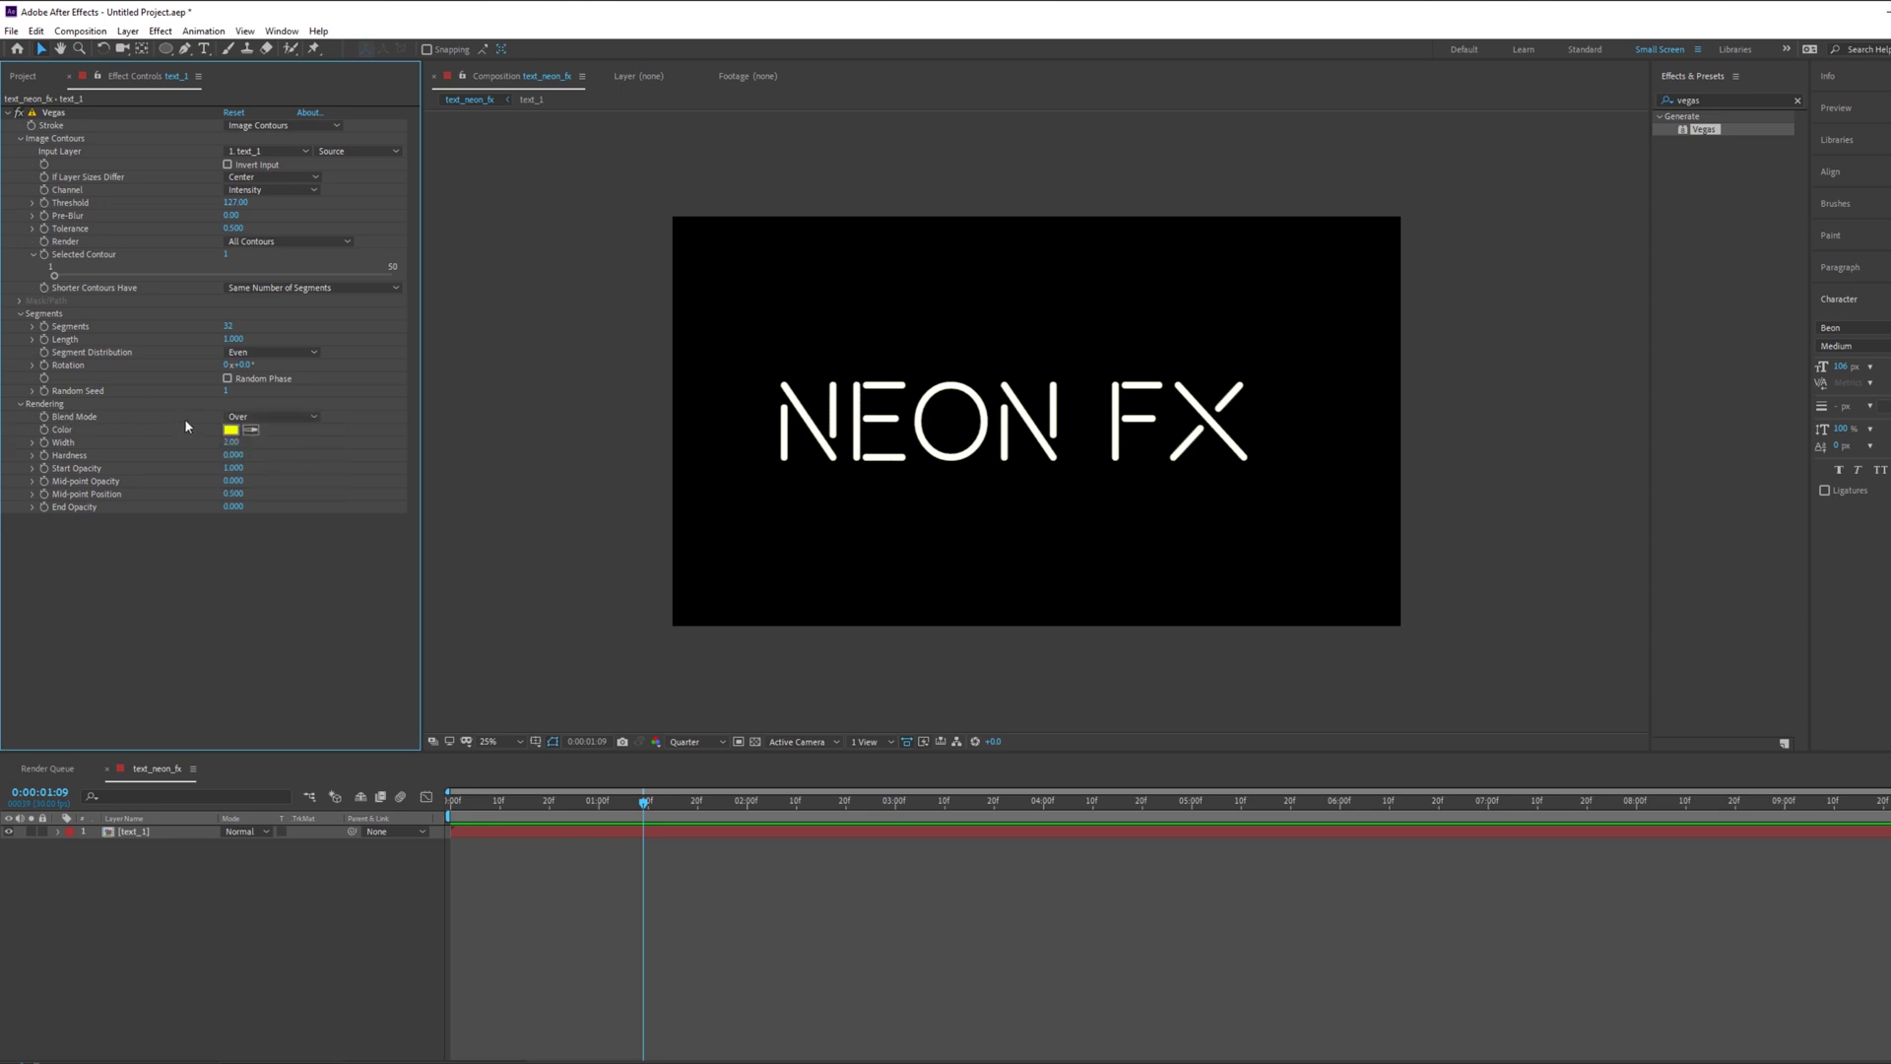
click(266, 418)
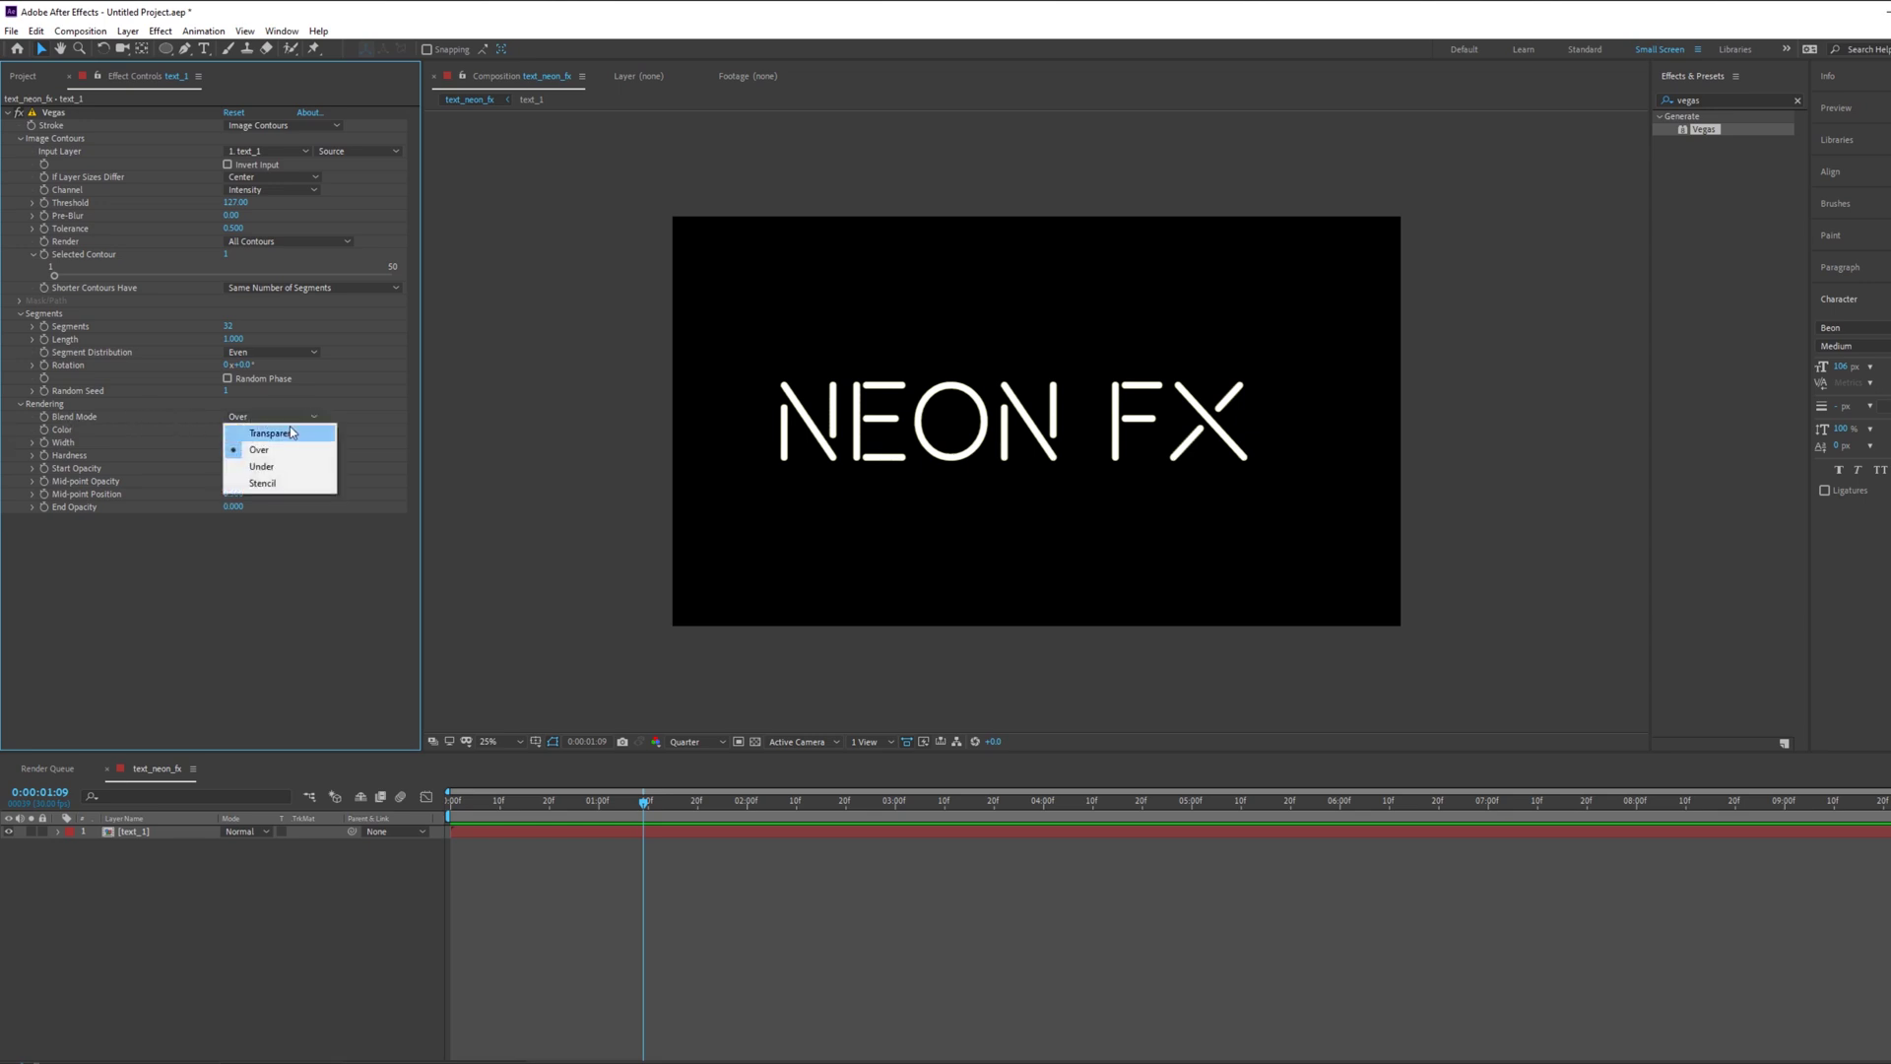
click(312, 434)
key(period)
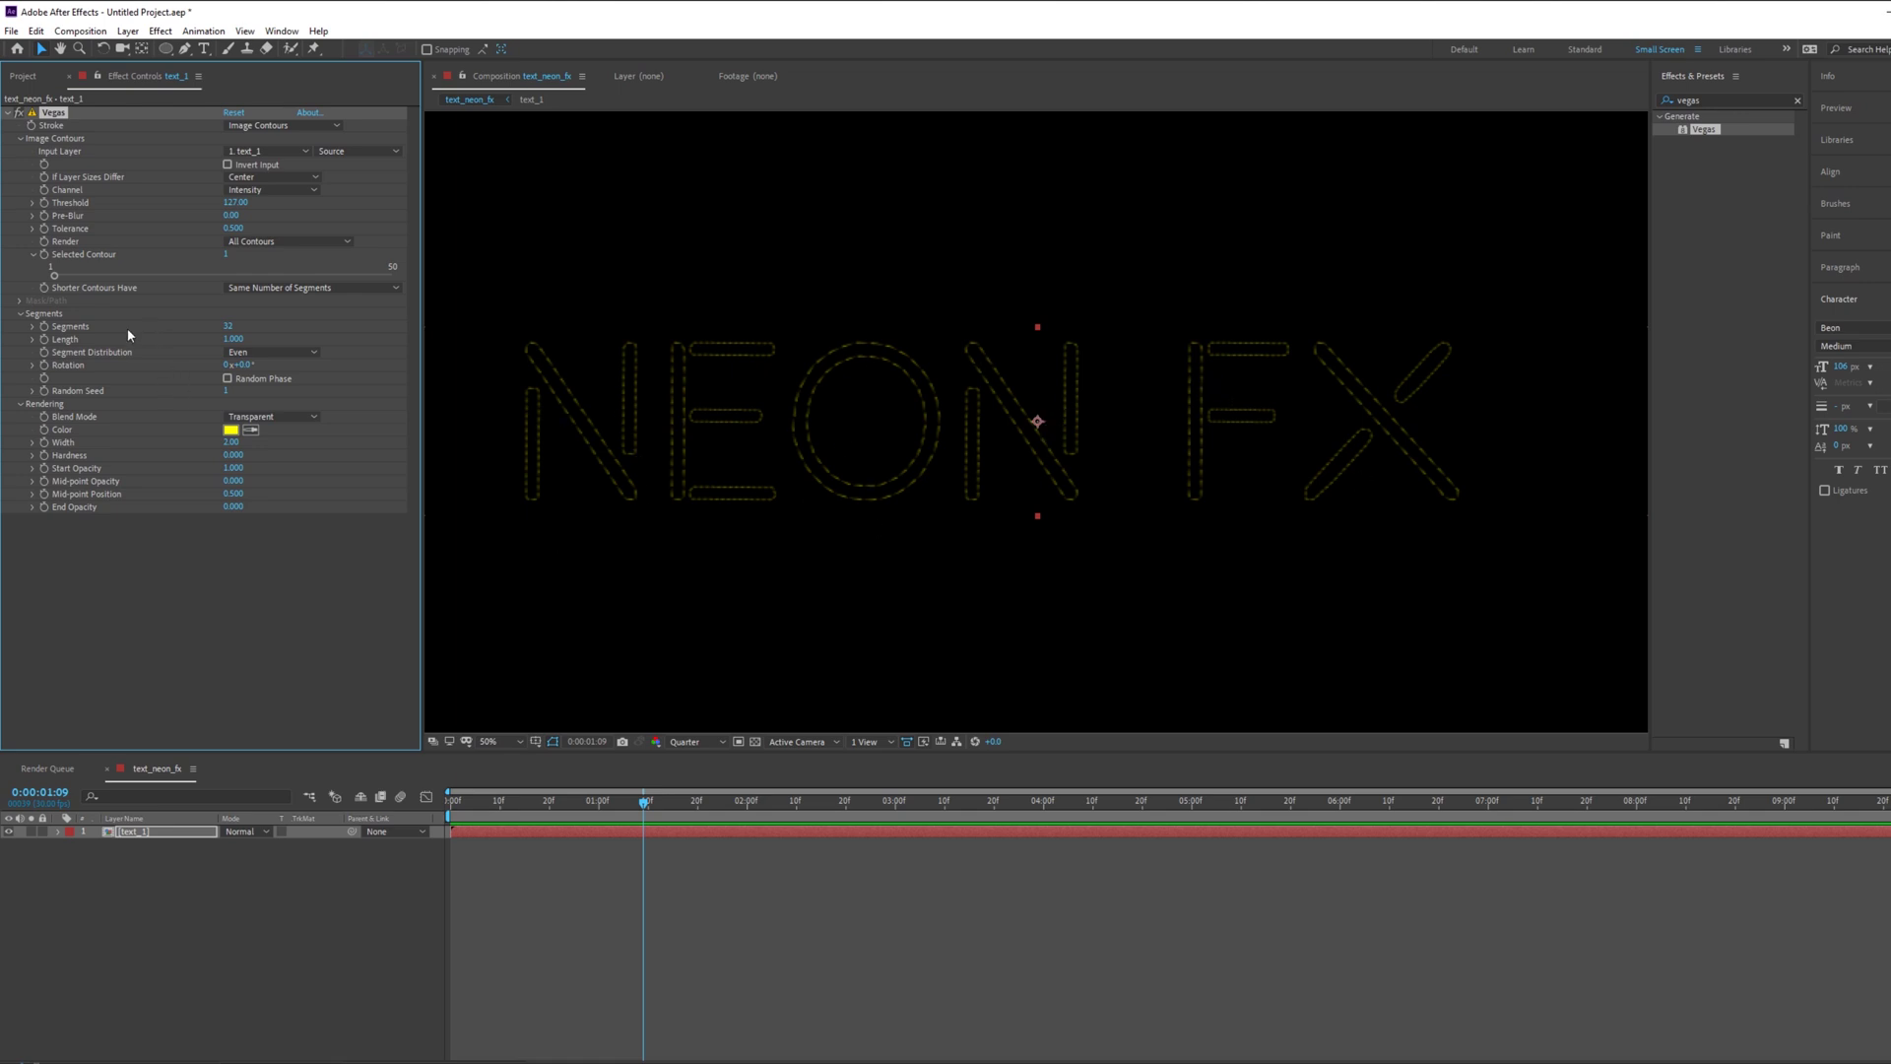
Step: Set the number of Vegas segments to 1
click(70, 334)
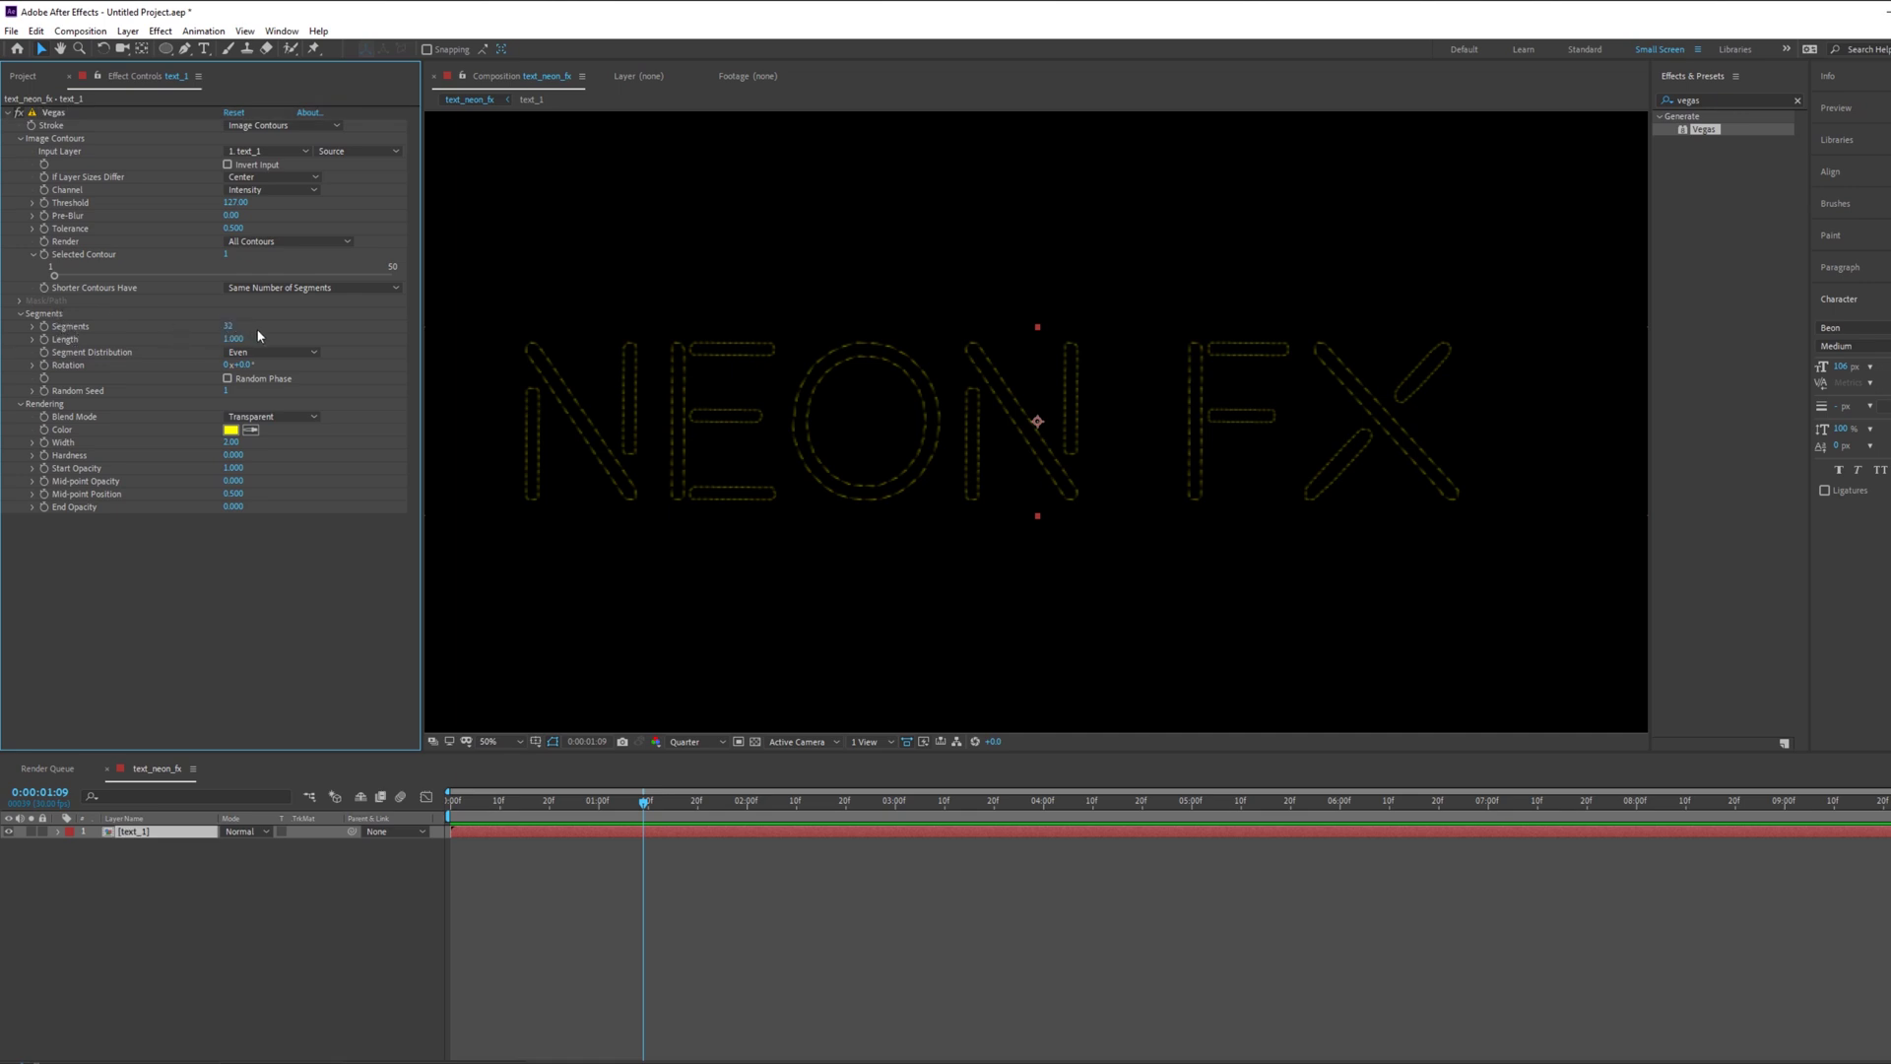
click(229, 326)
text(1)
key(Return)
key(period)
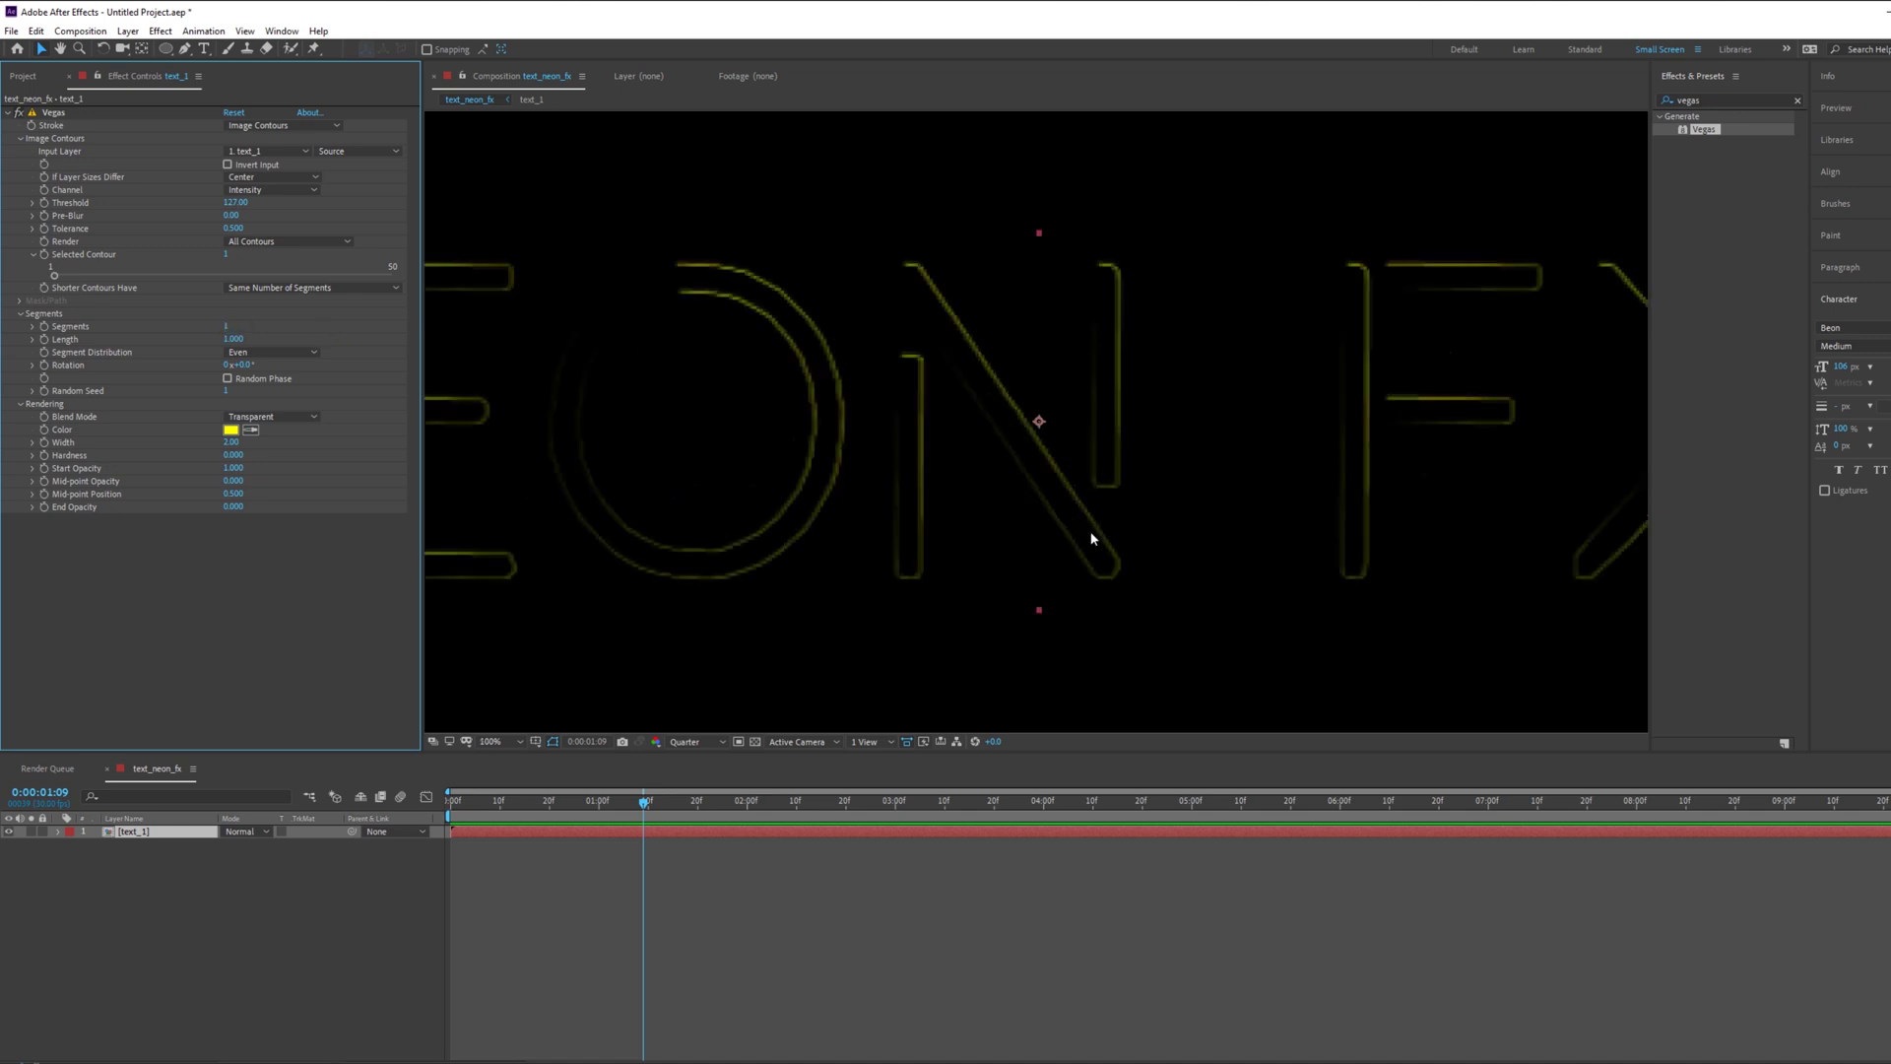
Step: Set the Vegas stroke's Mid-point Opacity to 1, Mid-point Position to about 0.59 and End Opacity to about 0.07
key(comma)
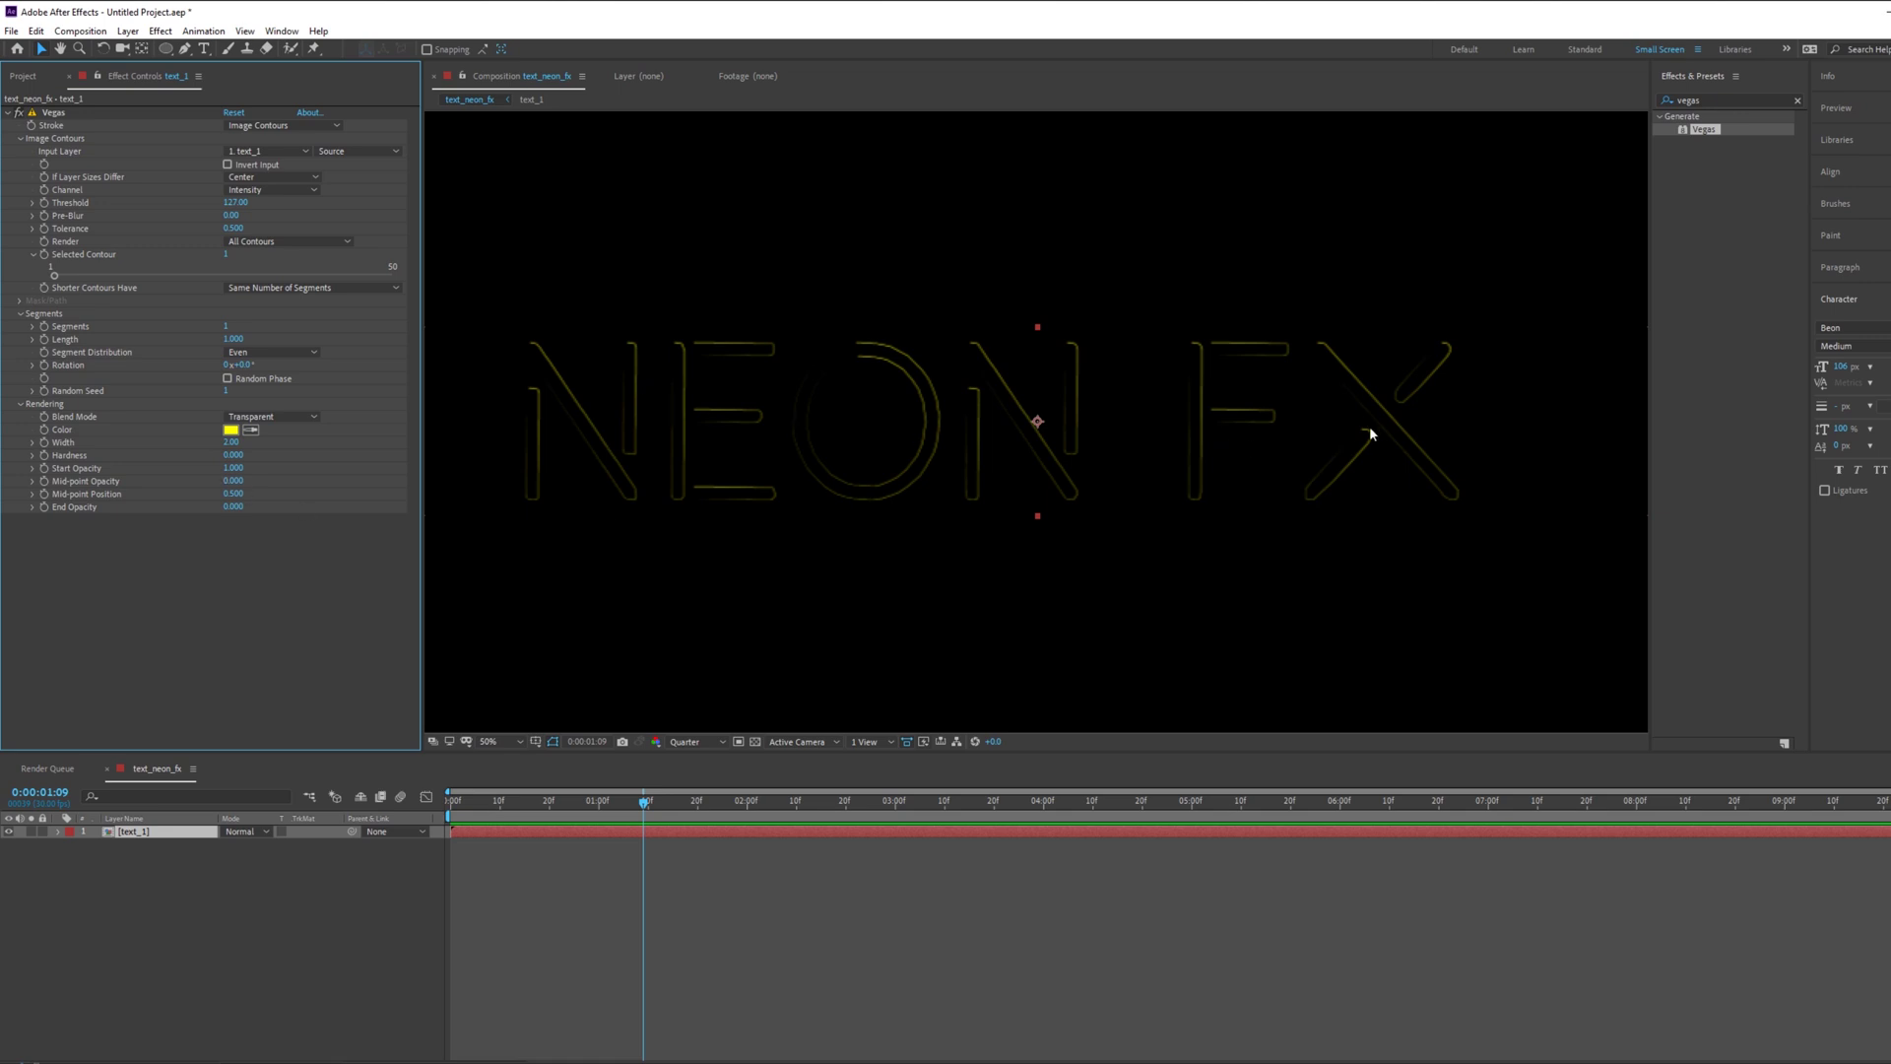
mouse_move(232, 481)
mouse_down()
mouse_move(323, 476)
mouse_move(287, 498)
mouse_move(406, 503)
mouse_up()
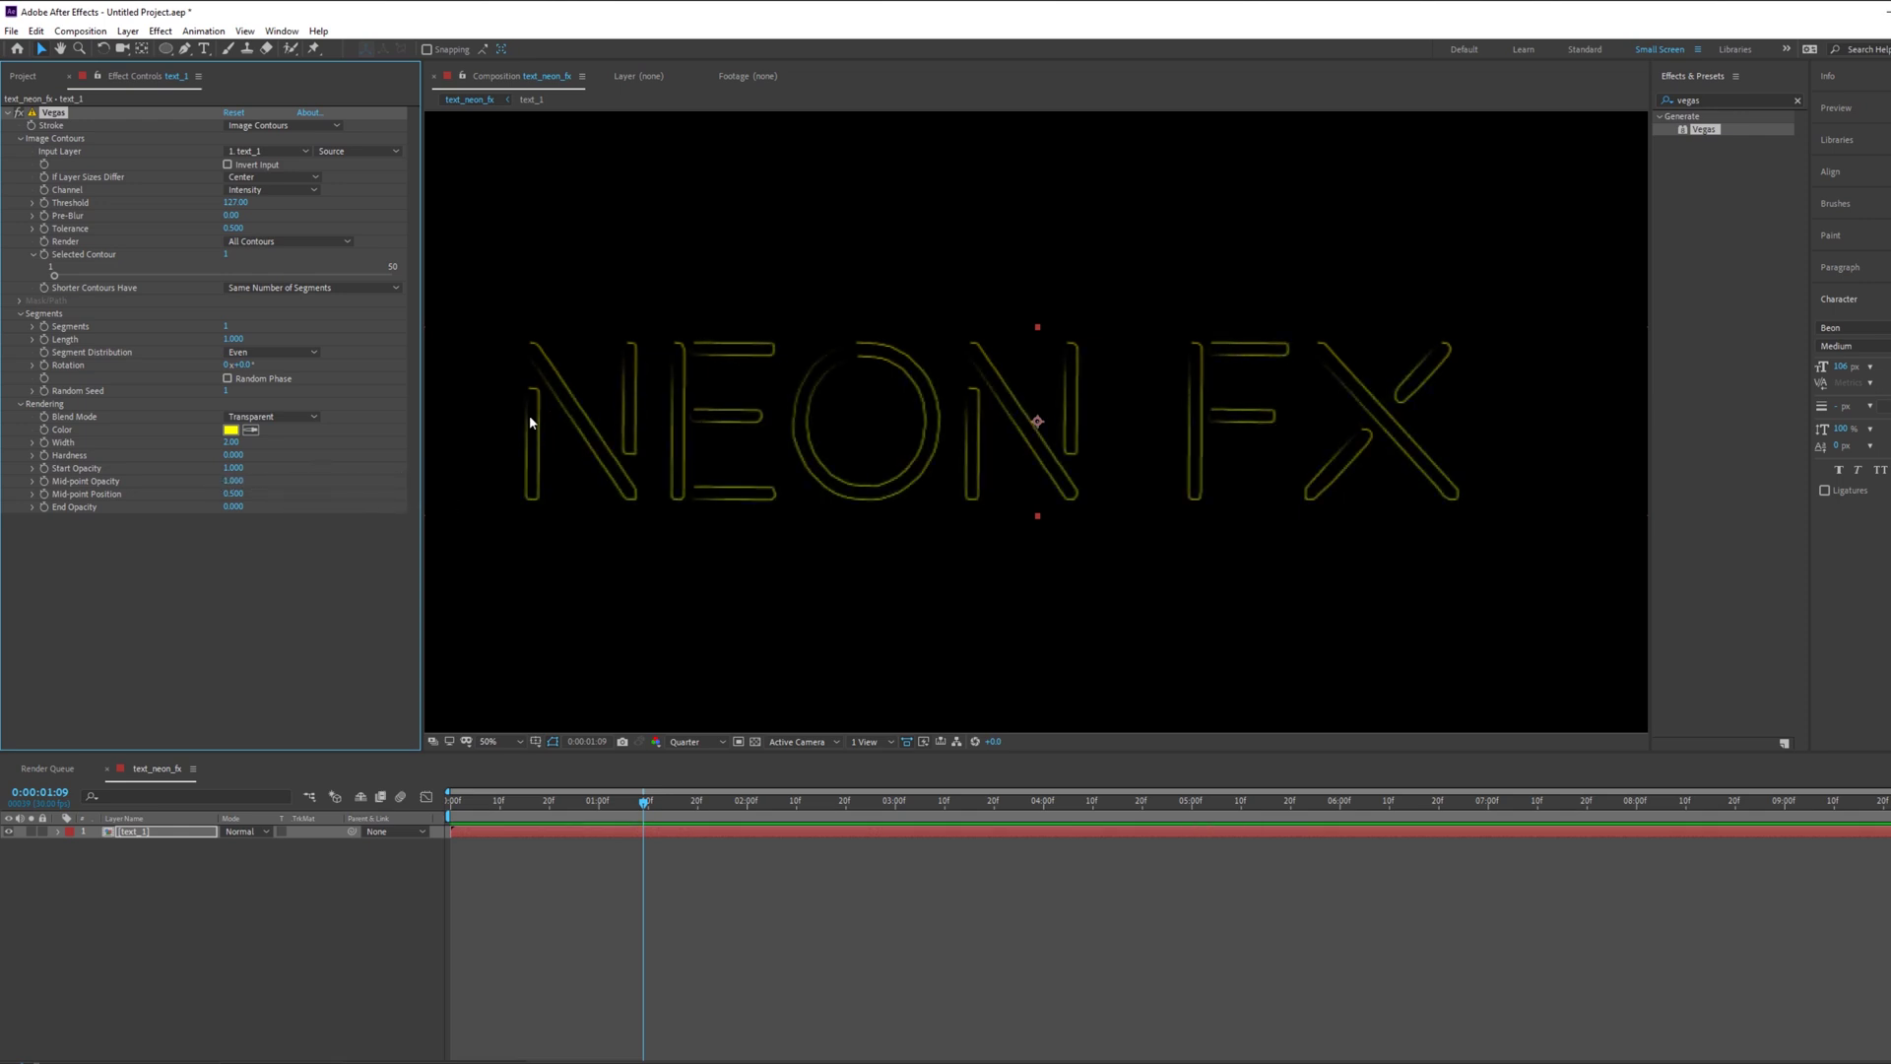
click(293, 471)
drag(233, 481, 345, 482)
drag(233, 507, 412, 486)
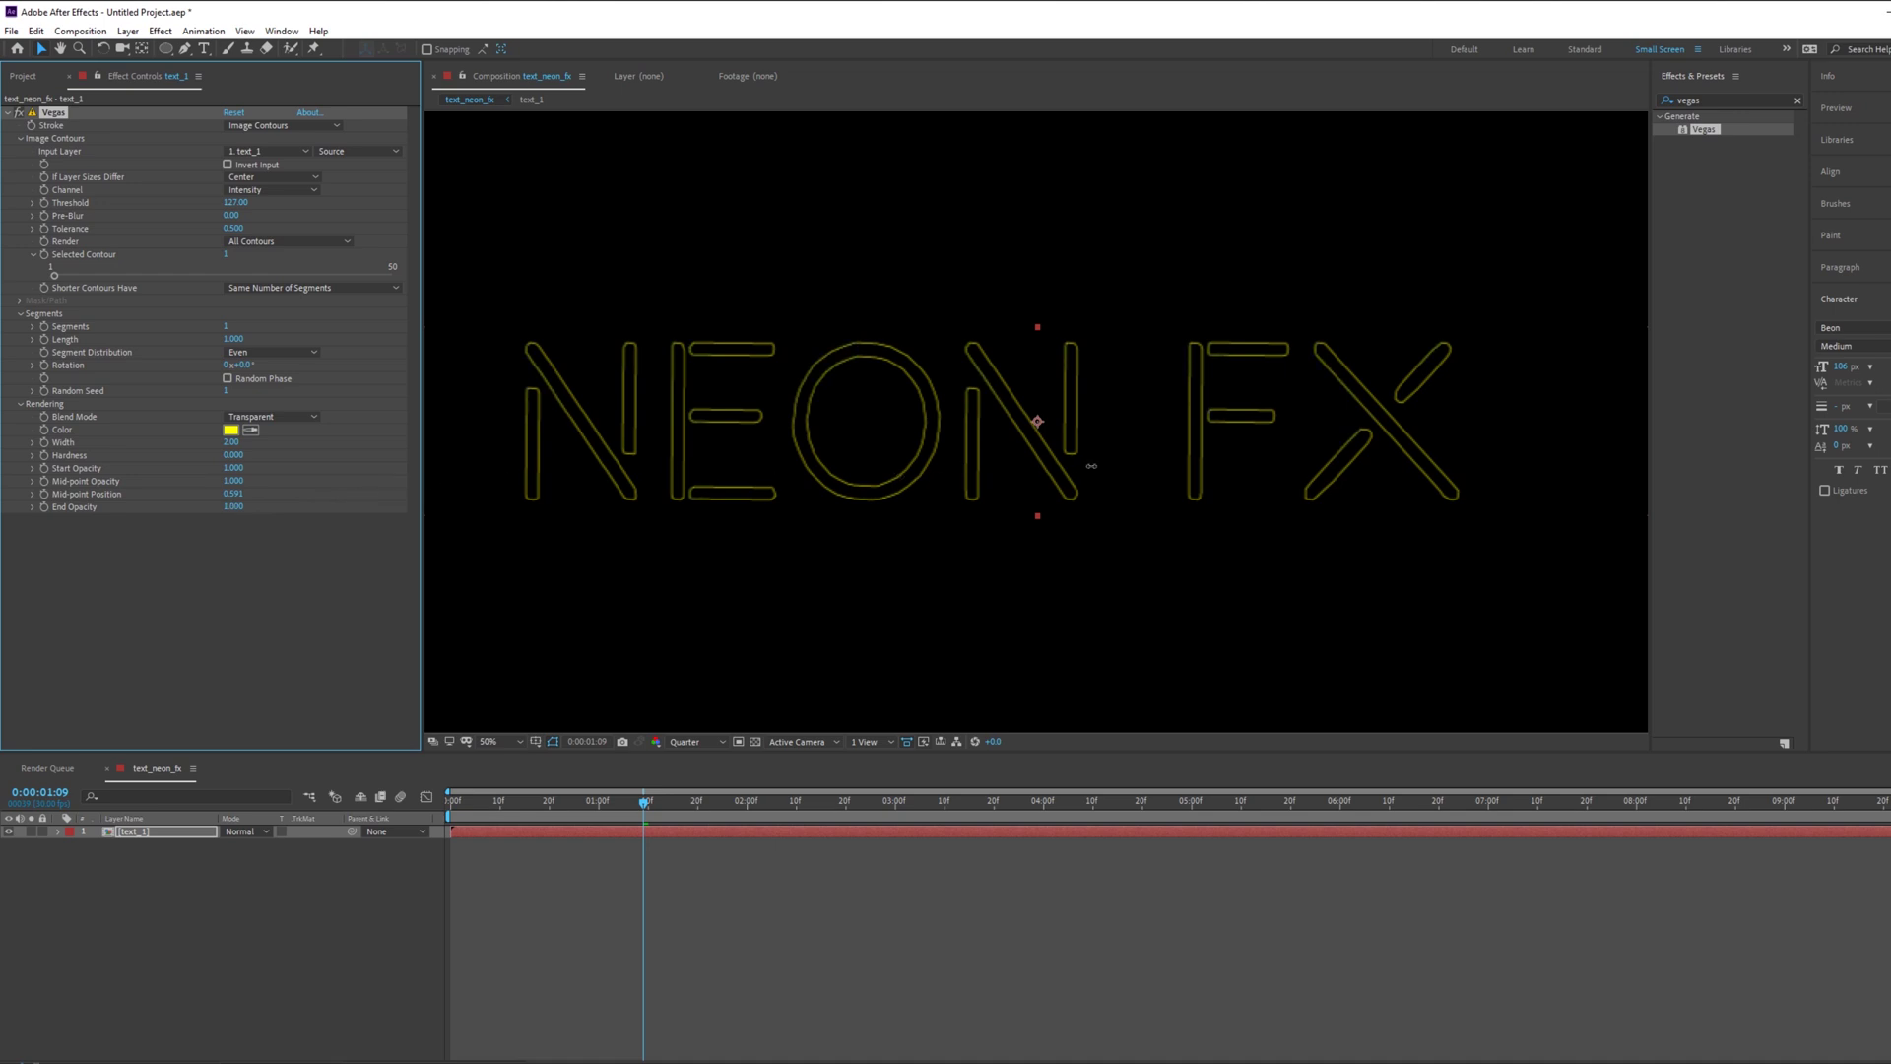
drag(1091, 466, 655, 463)
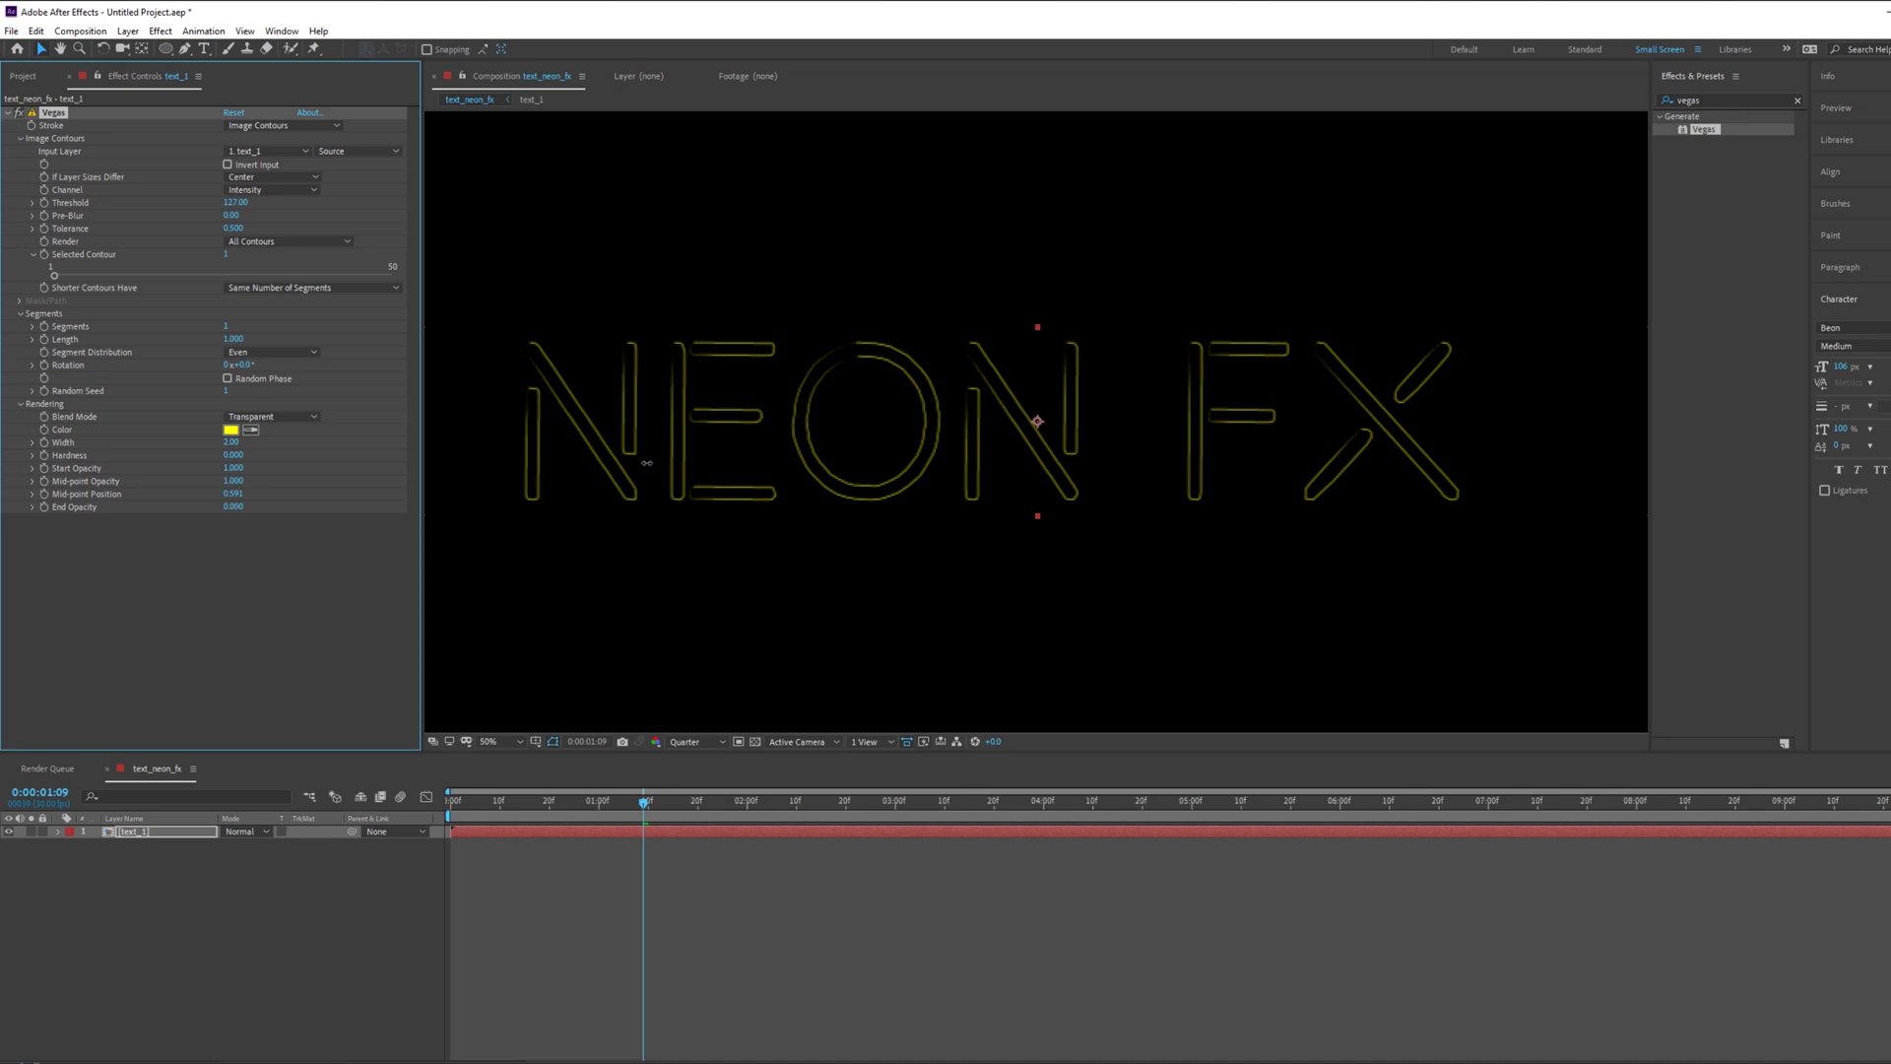
click(248, 568)
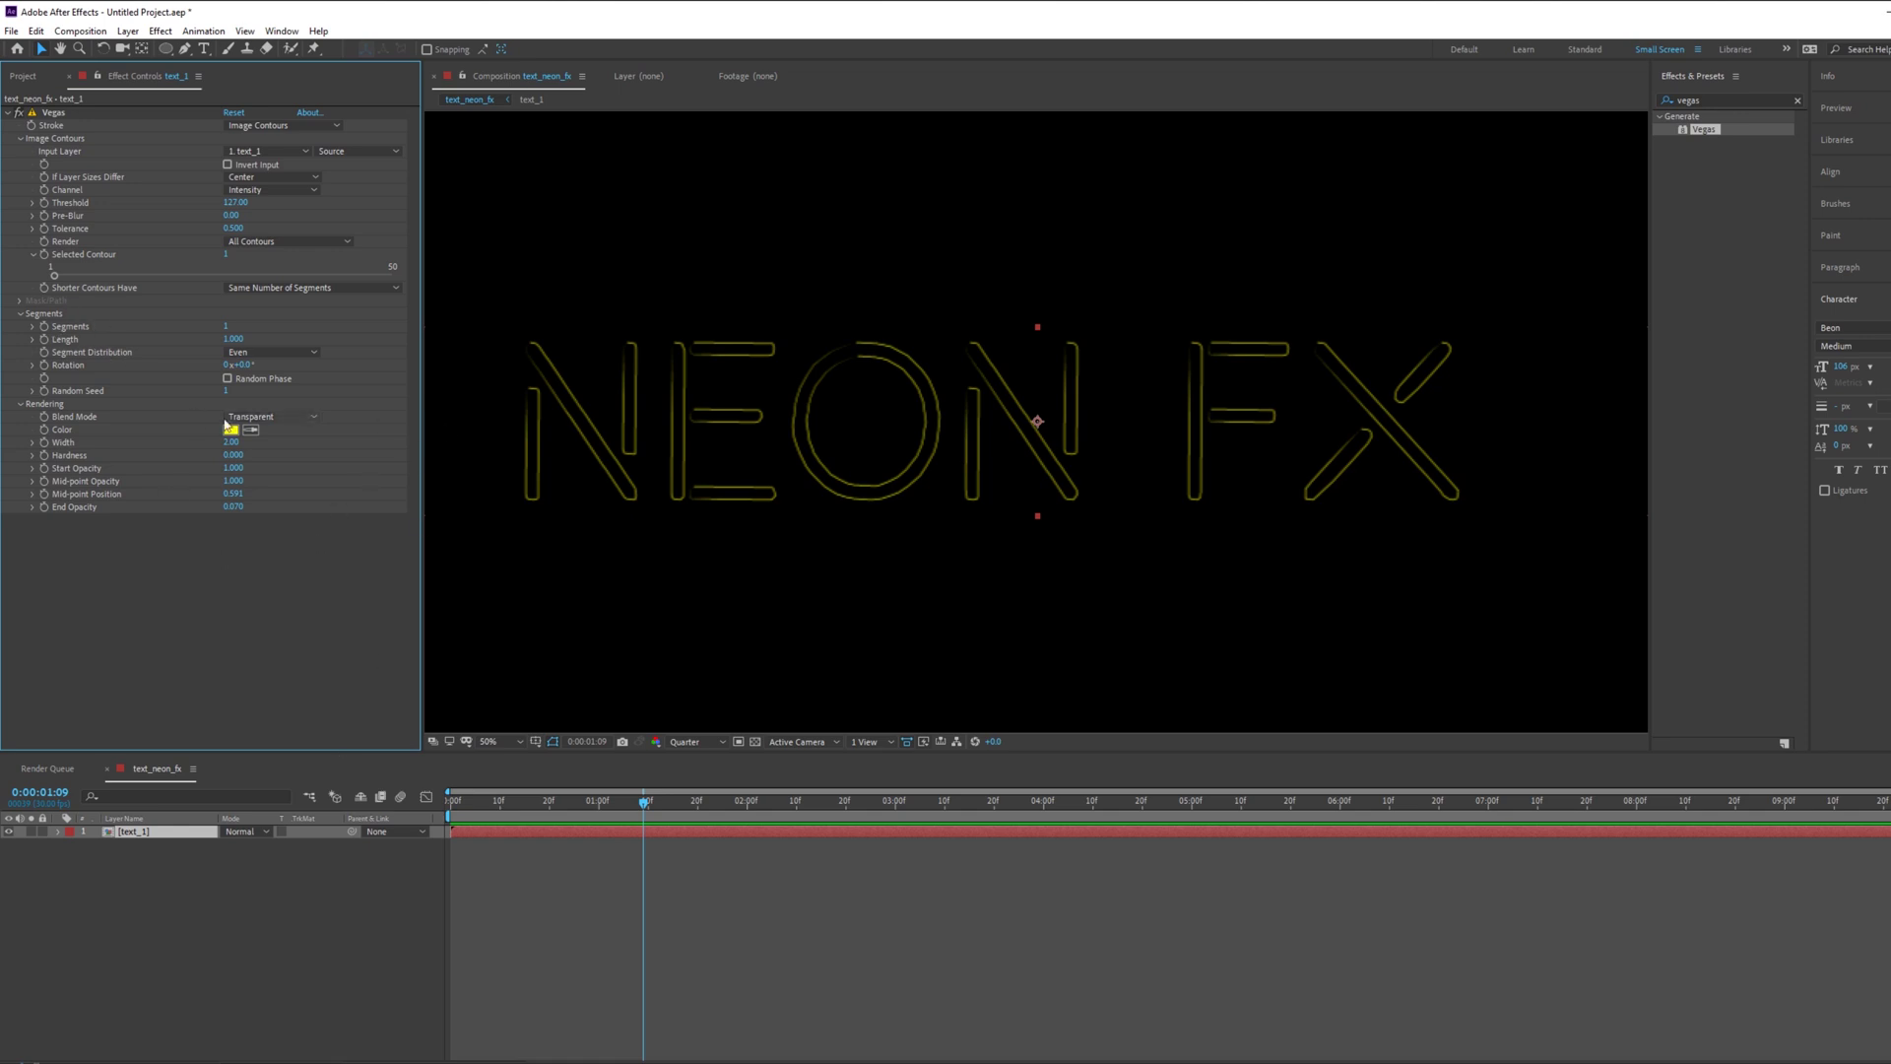
Step: Increase the Vegas stroke's Width to 4.90
drag(237, 442, 315, 442)
drag(252, 442, 249, 442)
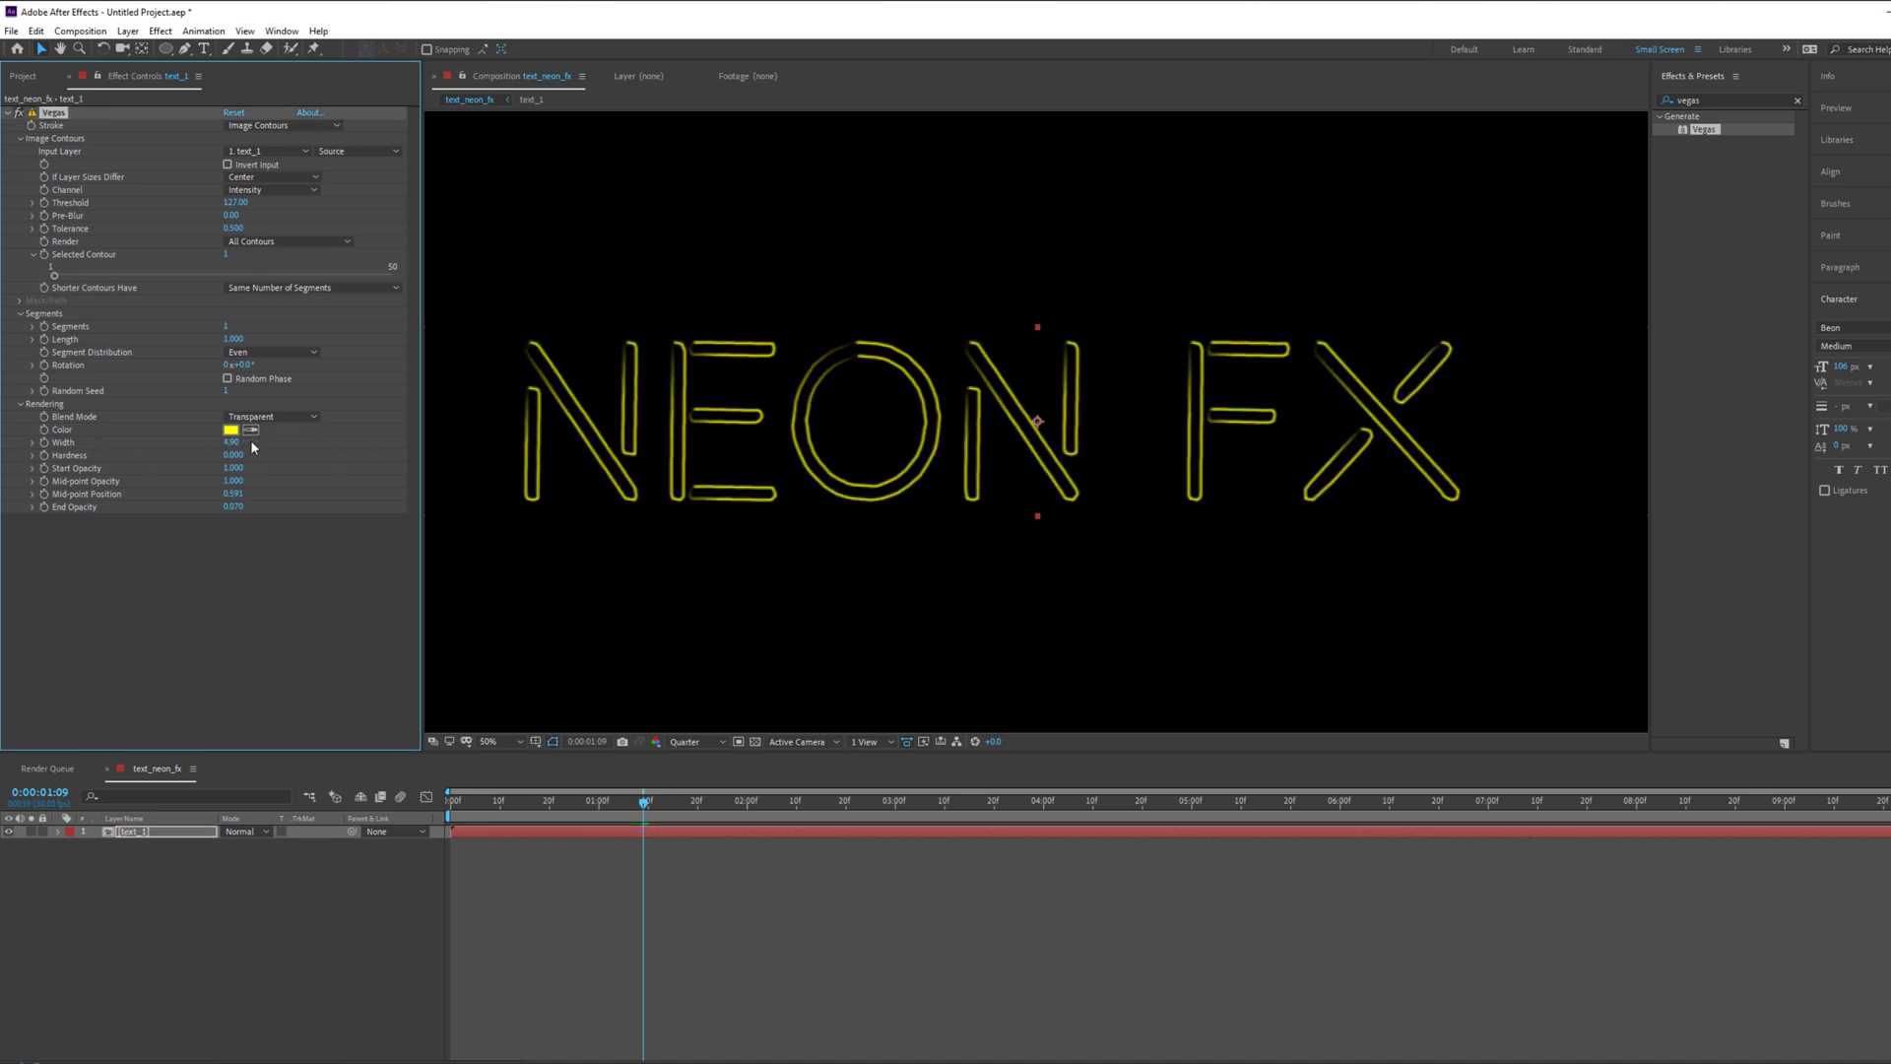
click(310, 580)
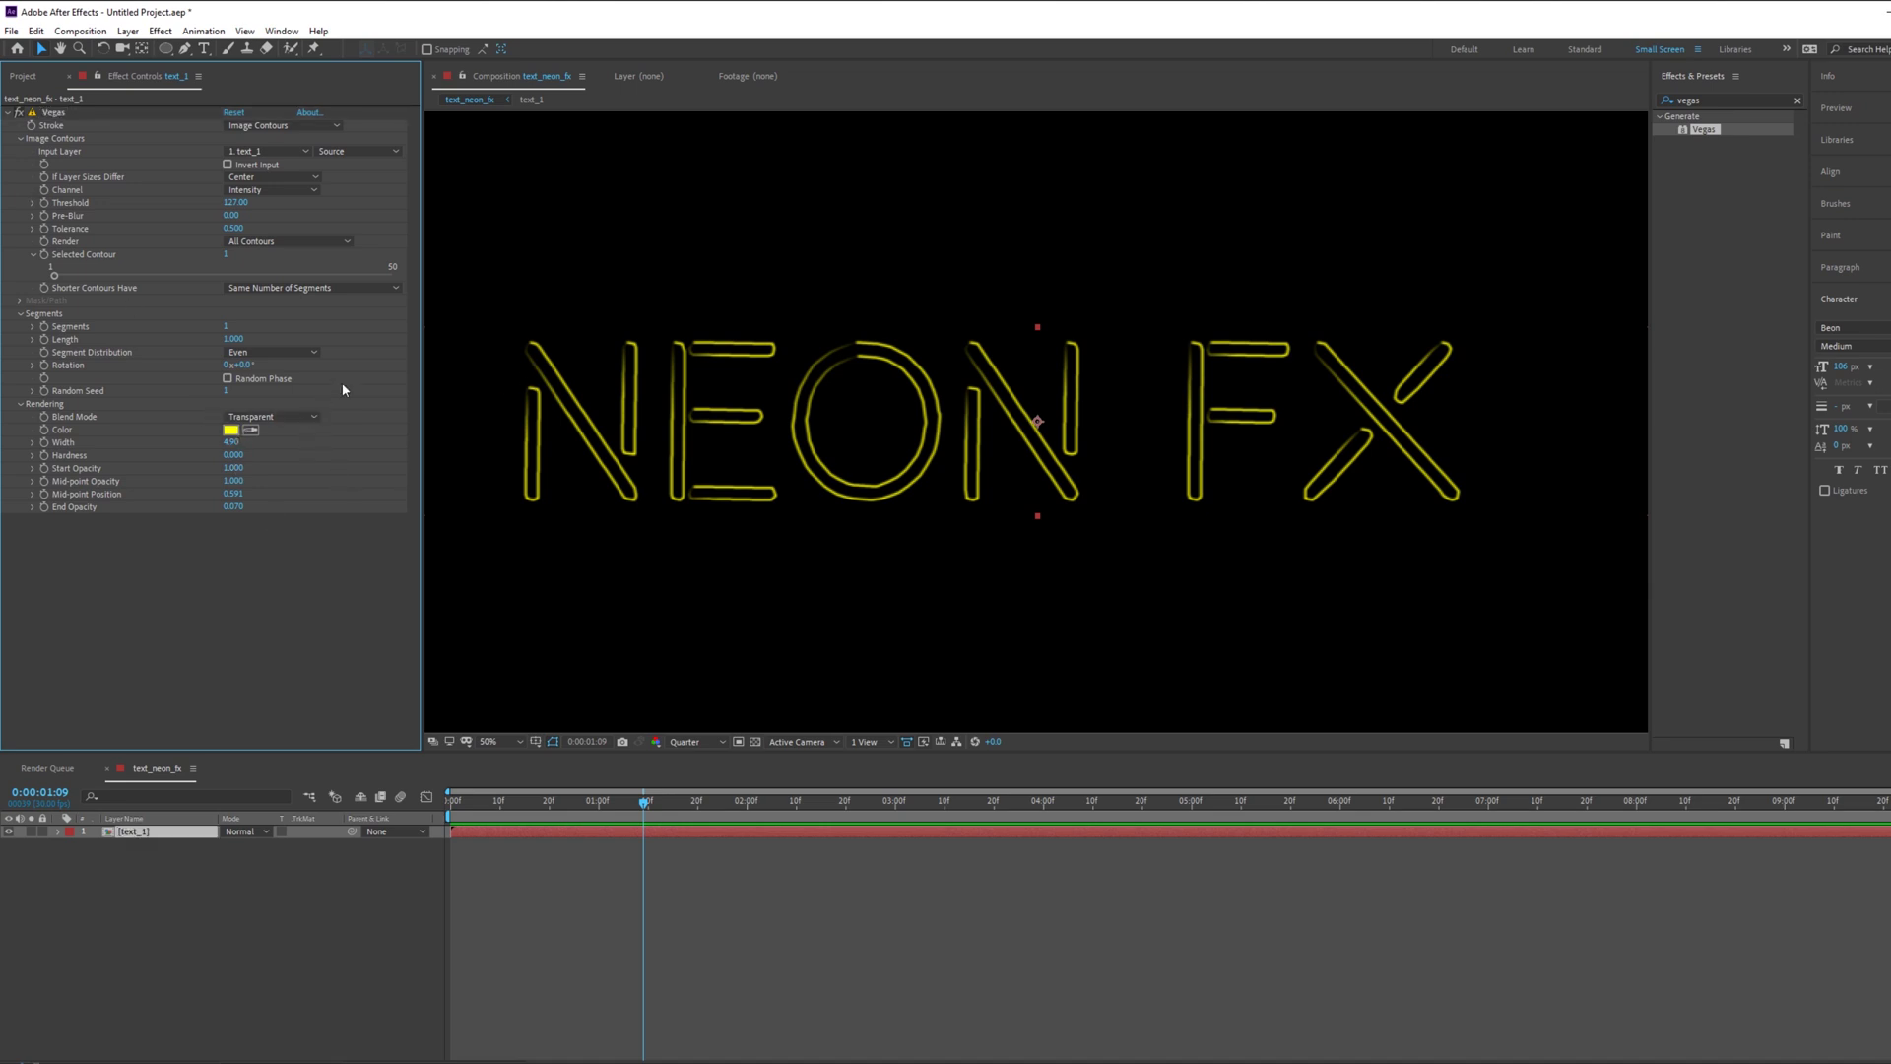
Step: At the first frame, set the Vegas segment Length to 0 and turn on keyframing for it
mouse_move(234, 338)
mouse_down()
mouse_move(159, 342)
mouse_move(305, 340)
mouse_up()
drag(550, 806, 452, 806)
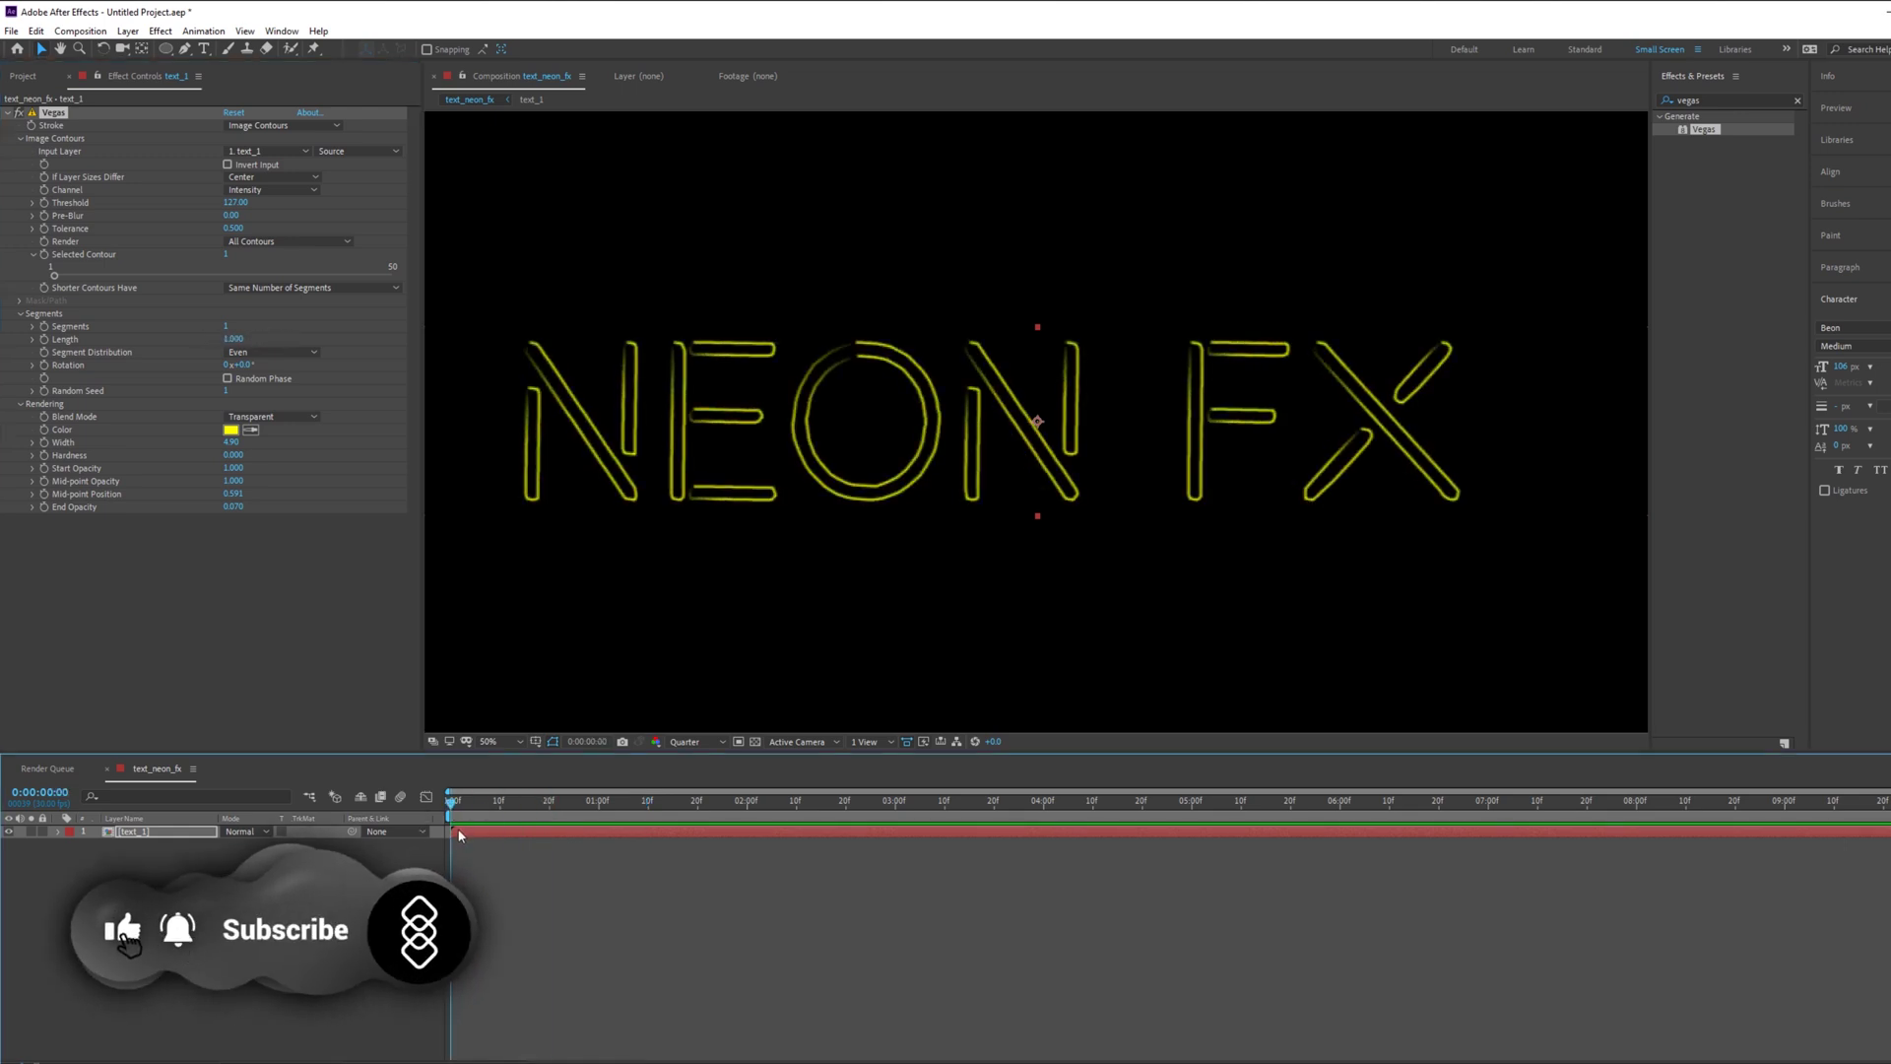
click(241, 339)
text(0)
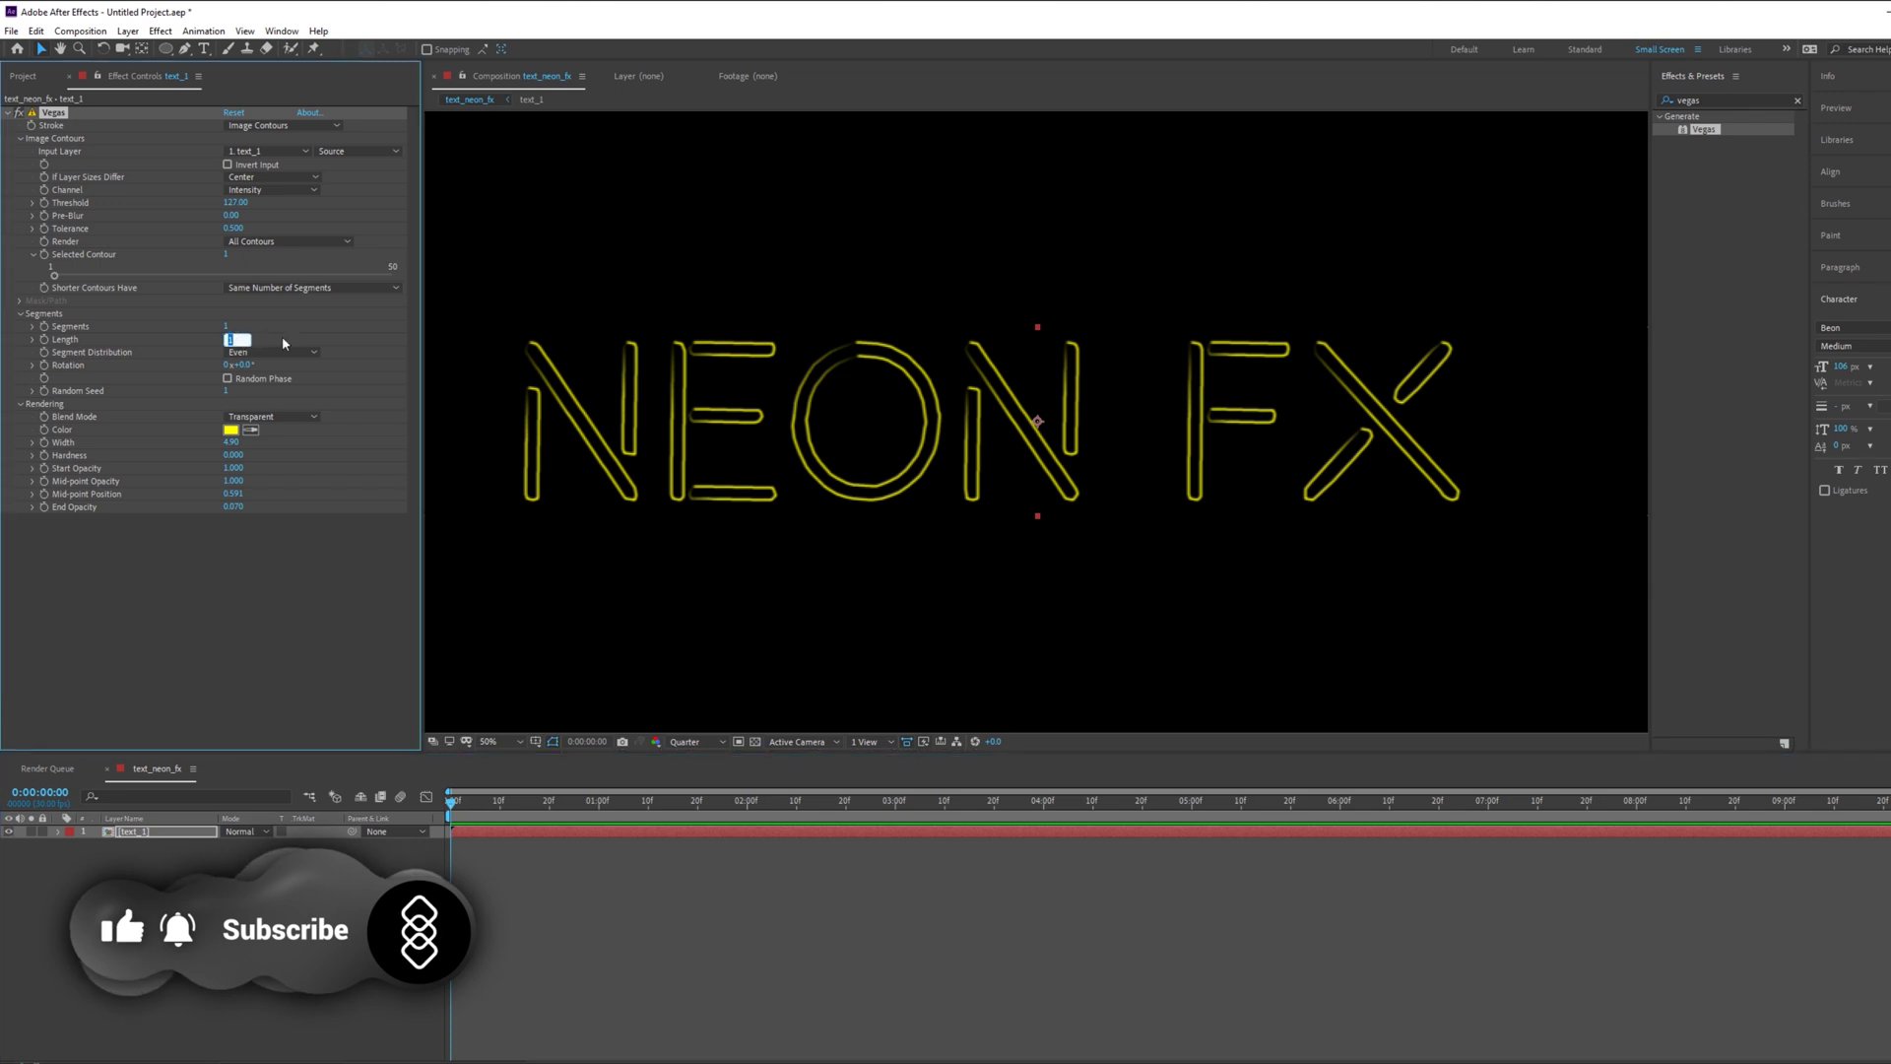
click(173, 541)
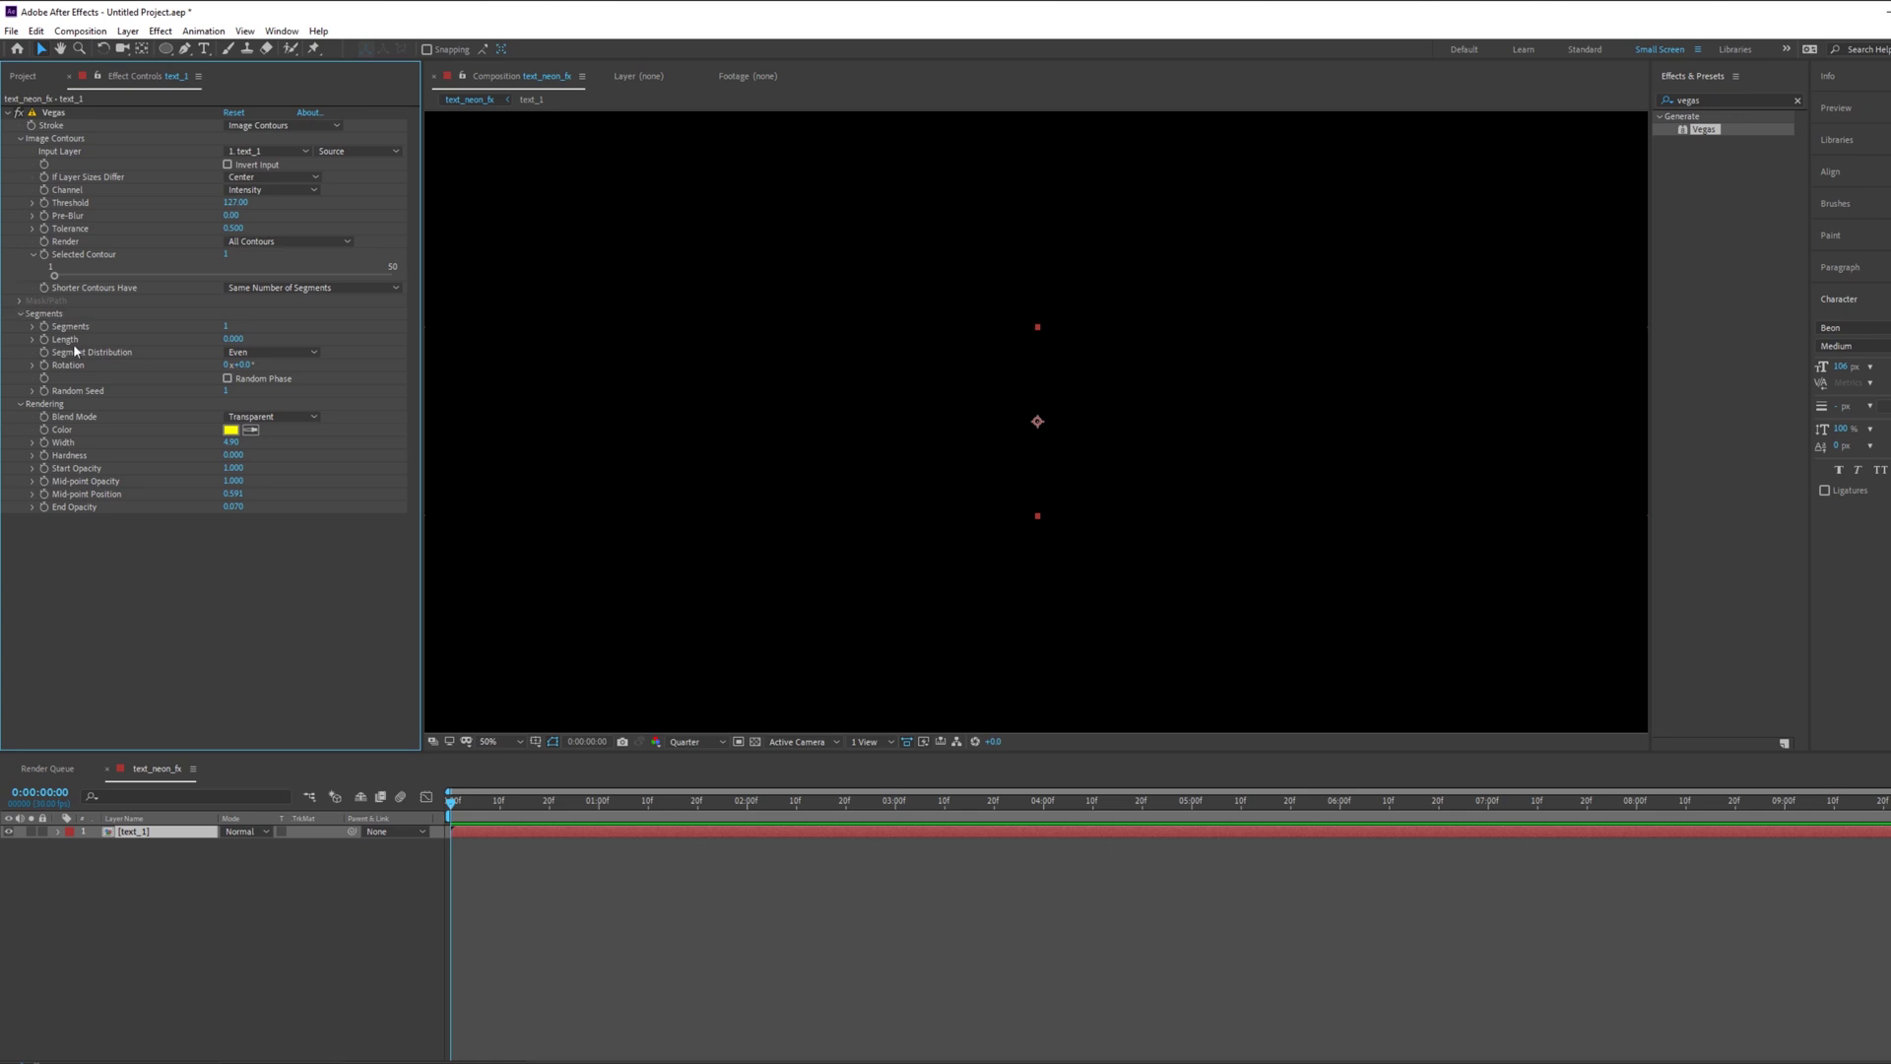
click(44, 339)
Step: Set the Vegas Length to 1 at 0:00:01:18 and preview the stroke reveal from the start
click(627, 856)
key(space)
drag(728, 829, 690, 819)
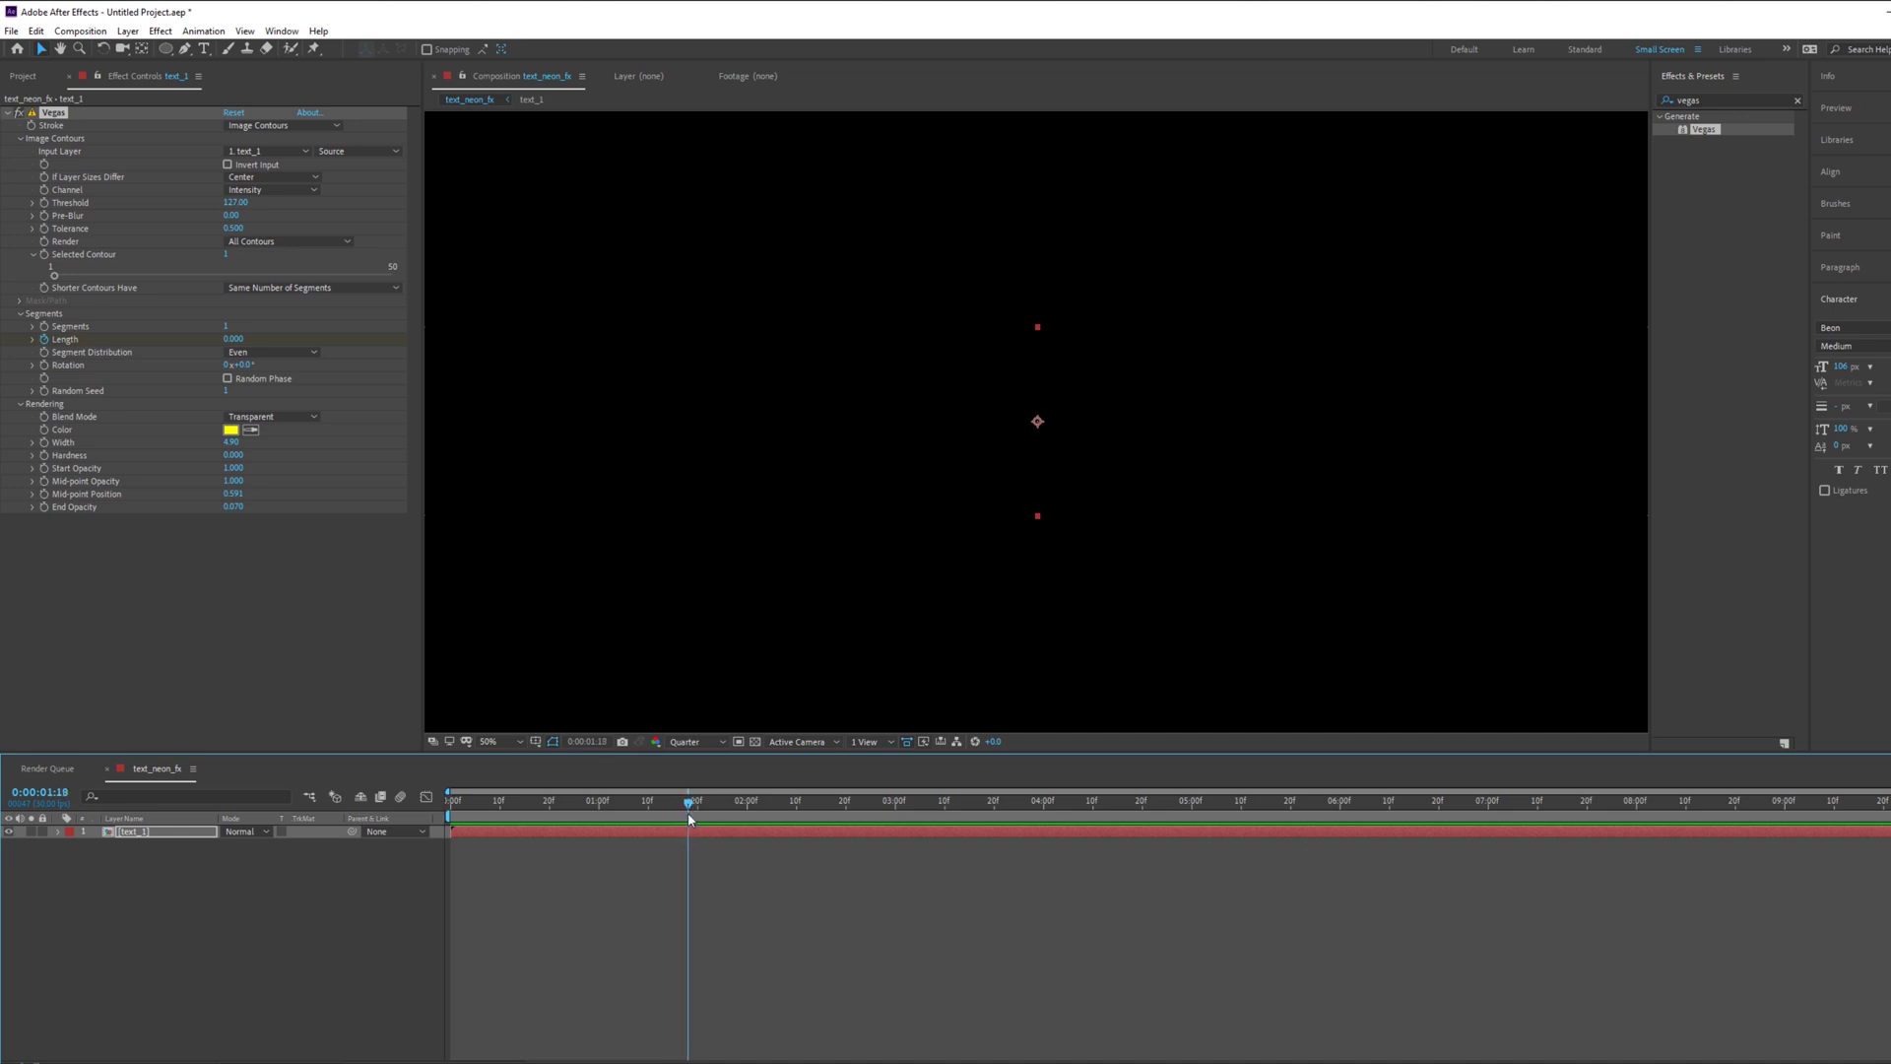
click(233, 339)
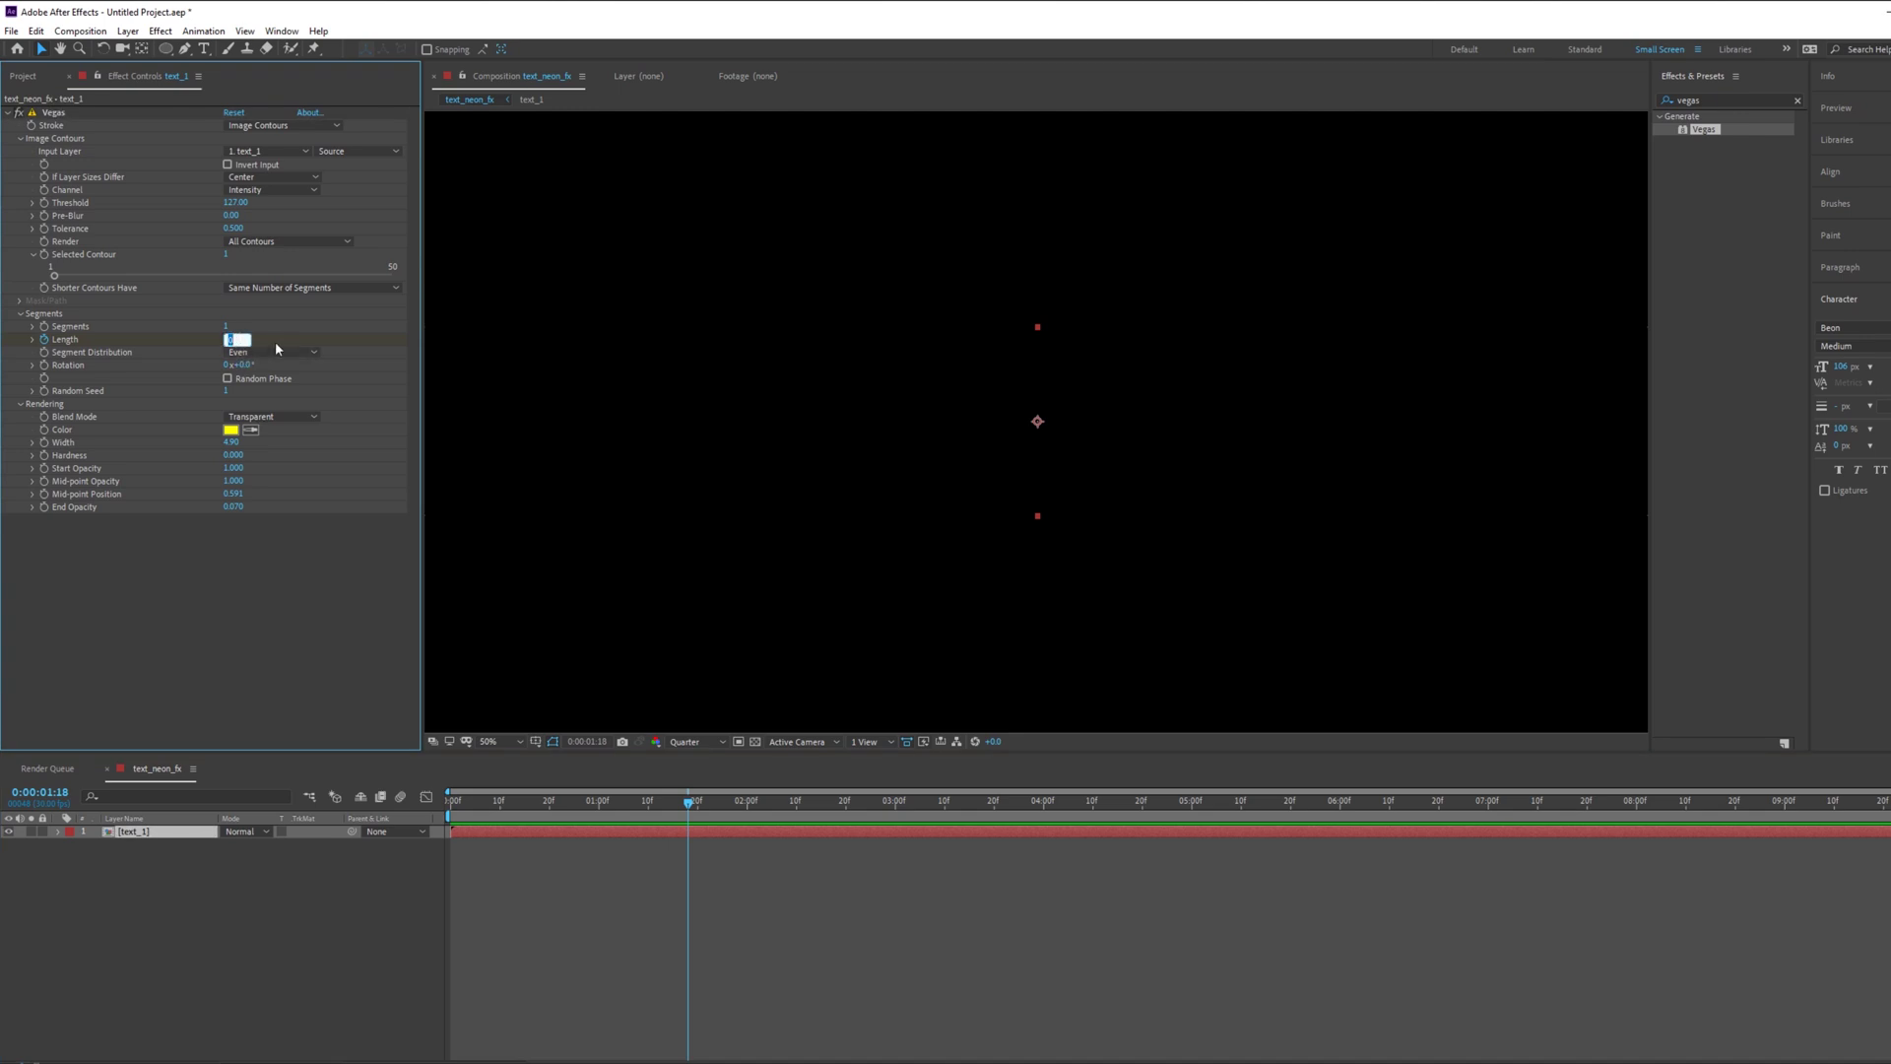
text(1)
key(Return)
drag(626, 803, 191, 773)
key(space)
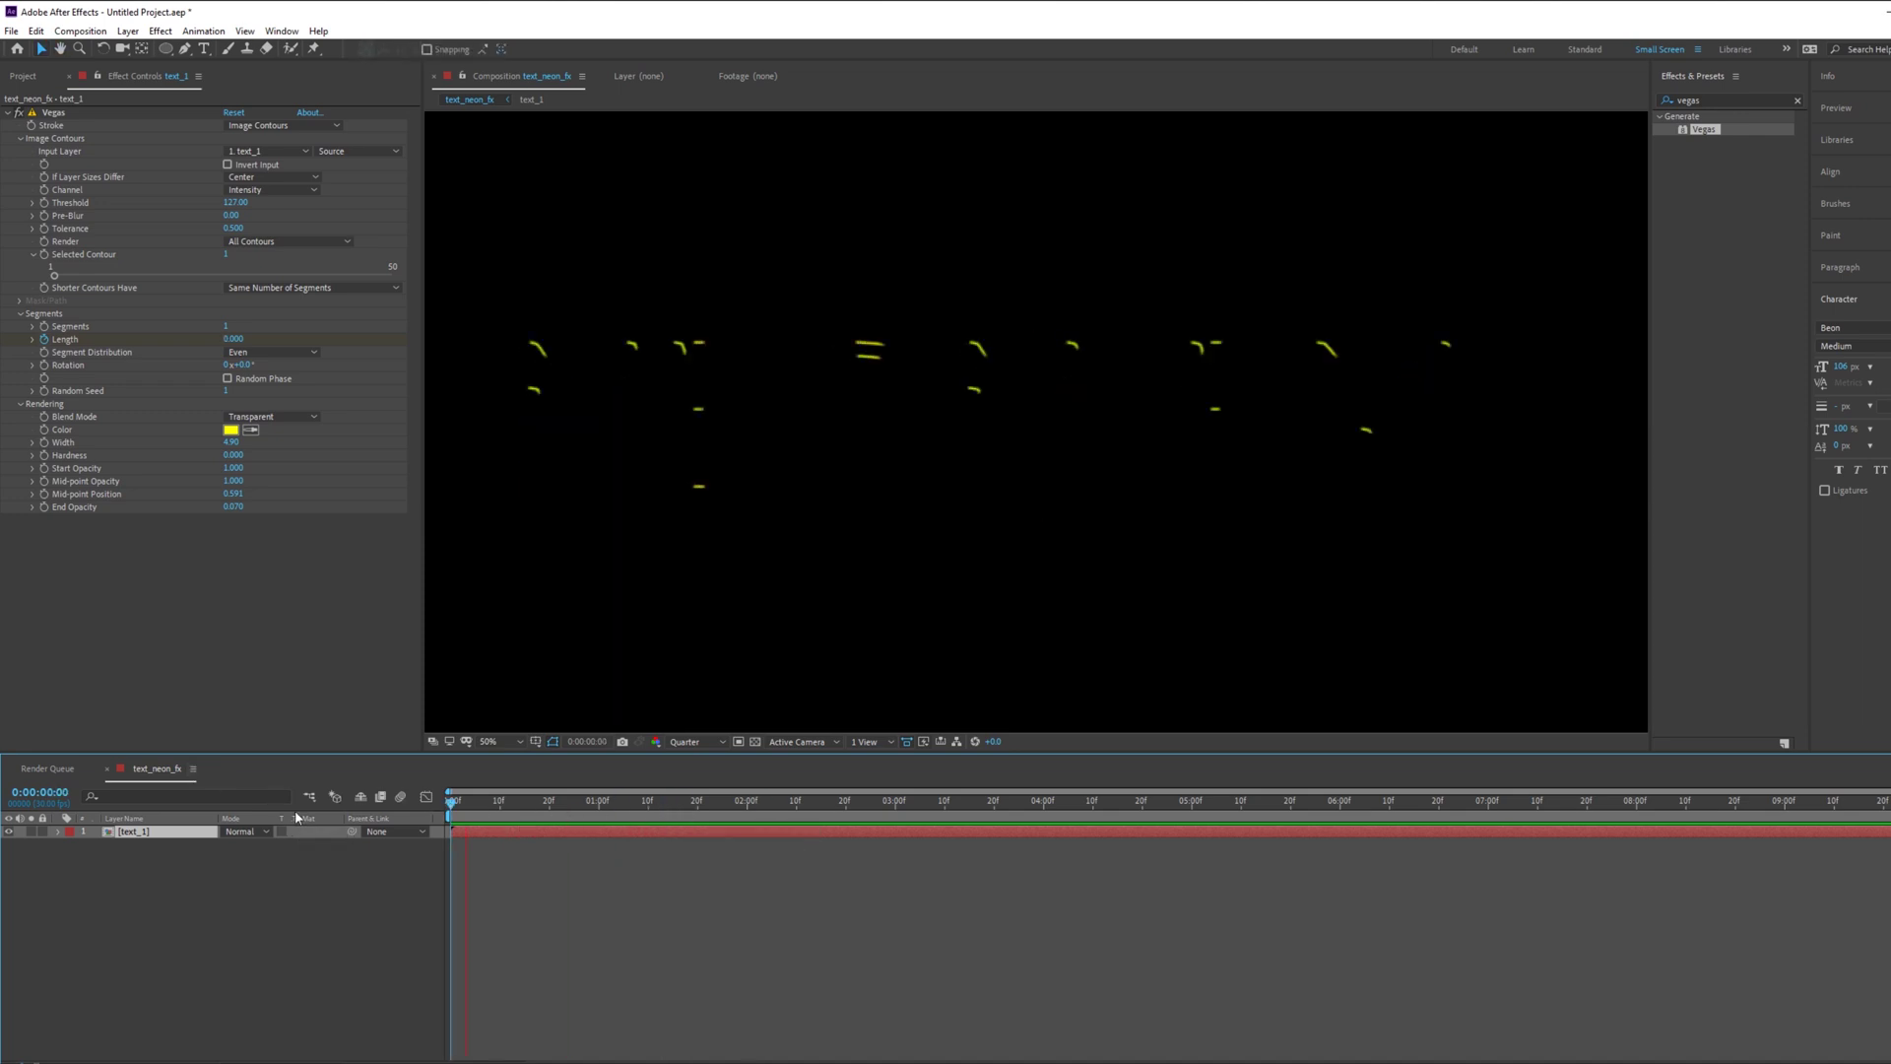
drag(649, 804, 574, 827)
Step: Show text_1's animated properties and move the second Length keyframe to 0:00:01:06, with both Length keyframes selected
key(u)
click(695, 878)
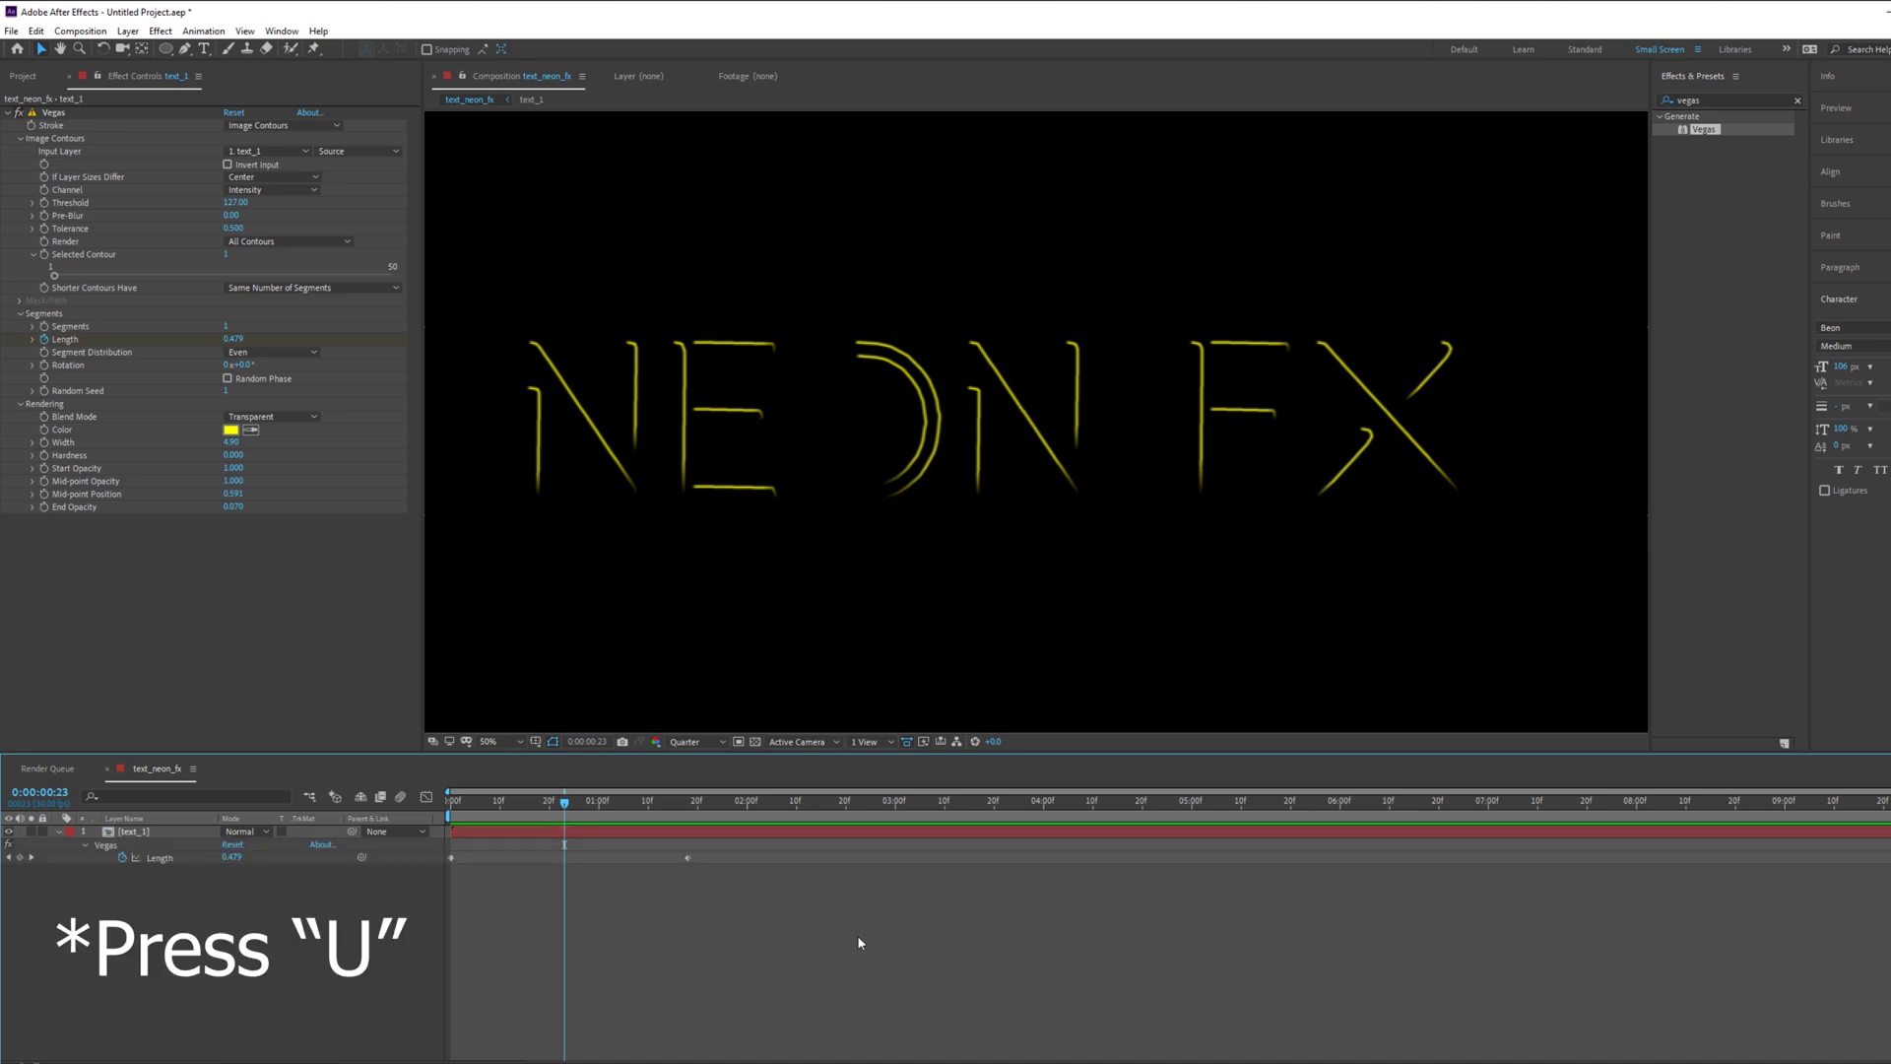
drag(688, 857, 449, 814)
click(623, 922)
drag(612, 858, 447, 872)
Step: Apply Easy Ease to both Length keyframes and reshape their speed curve so the motion is fastest near the start
right_click(452, 858)
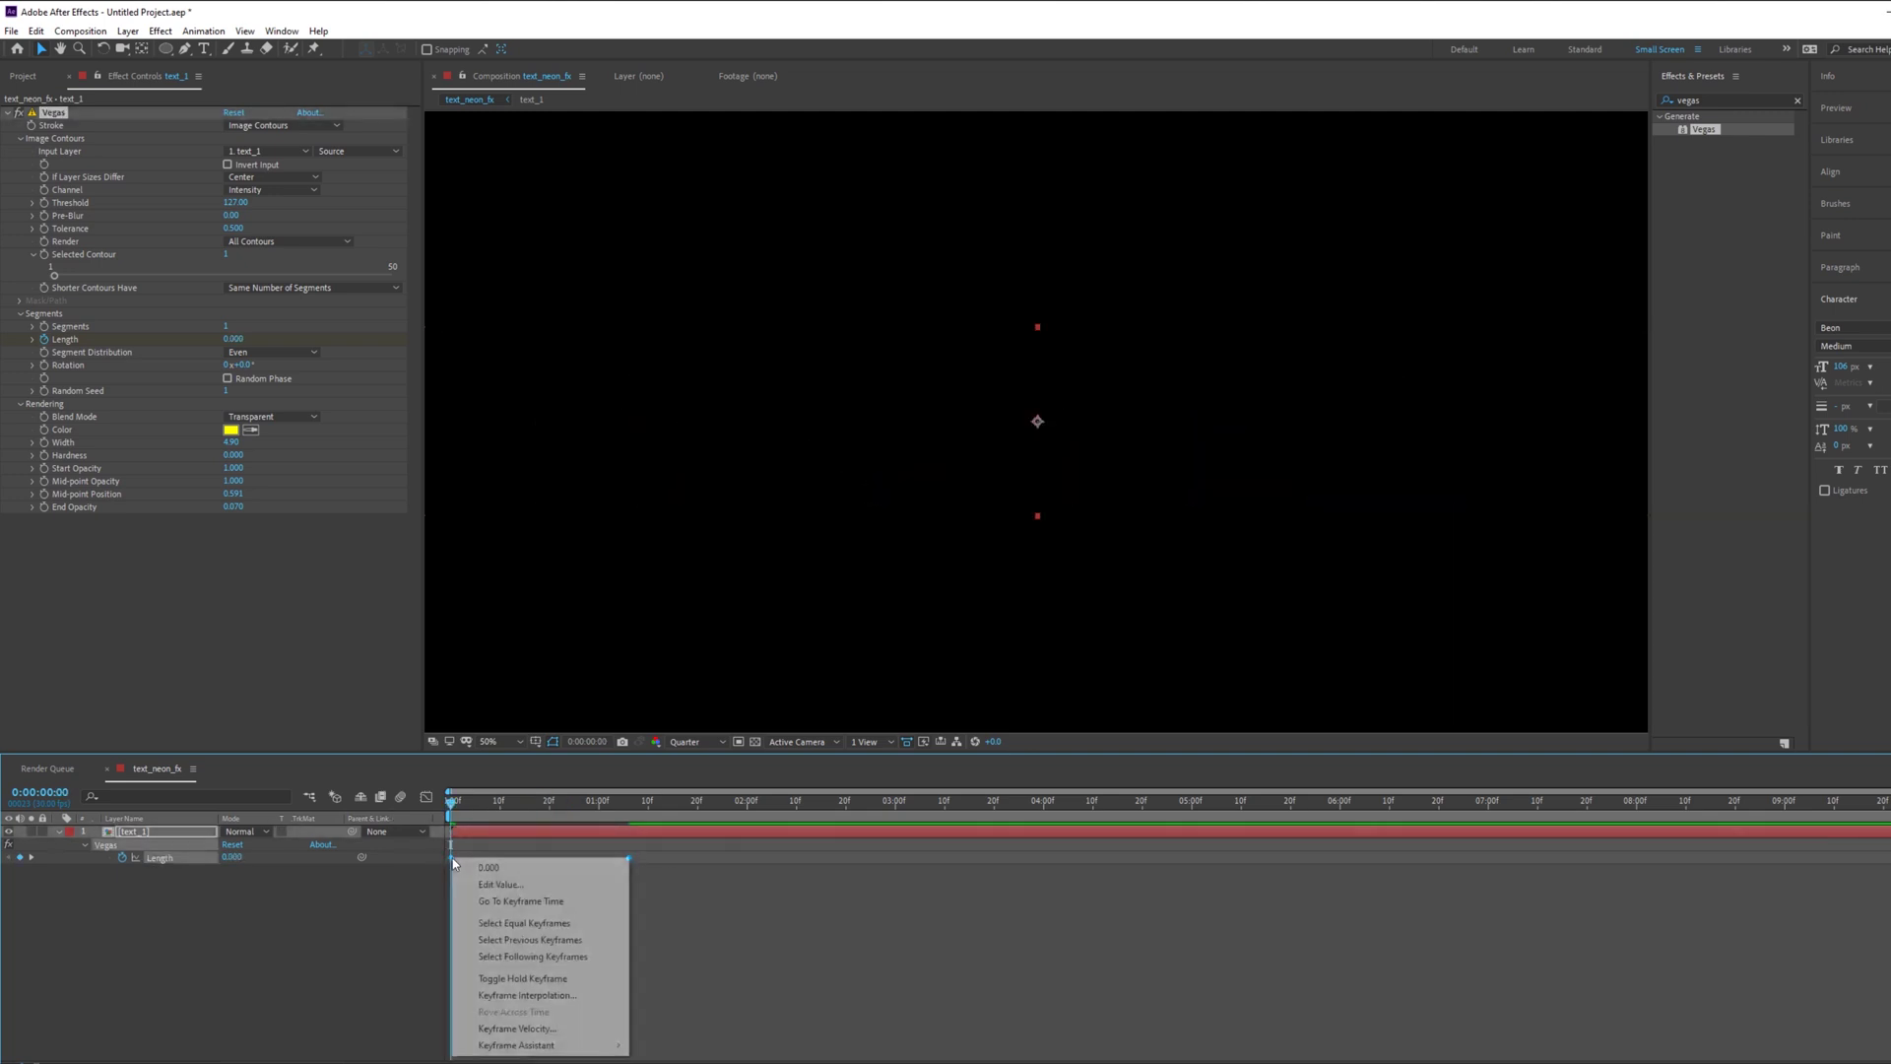
mouse_move(542, 1047)
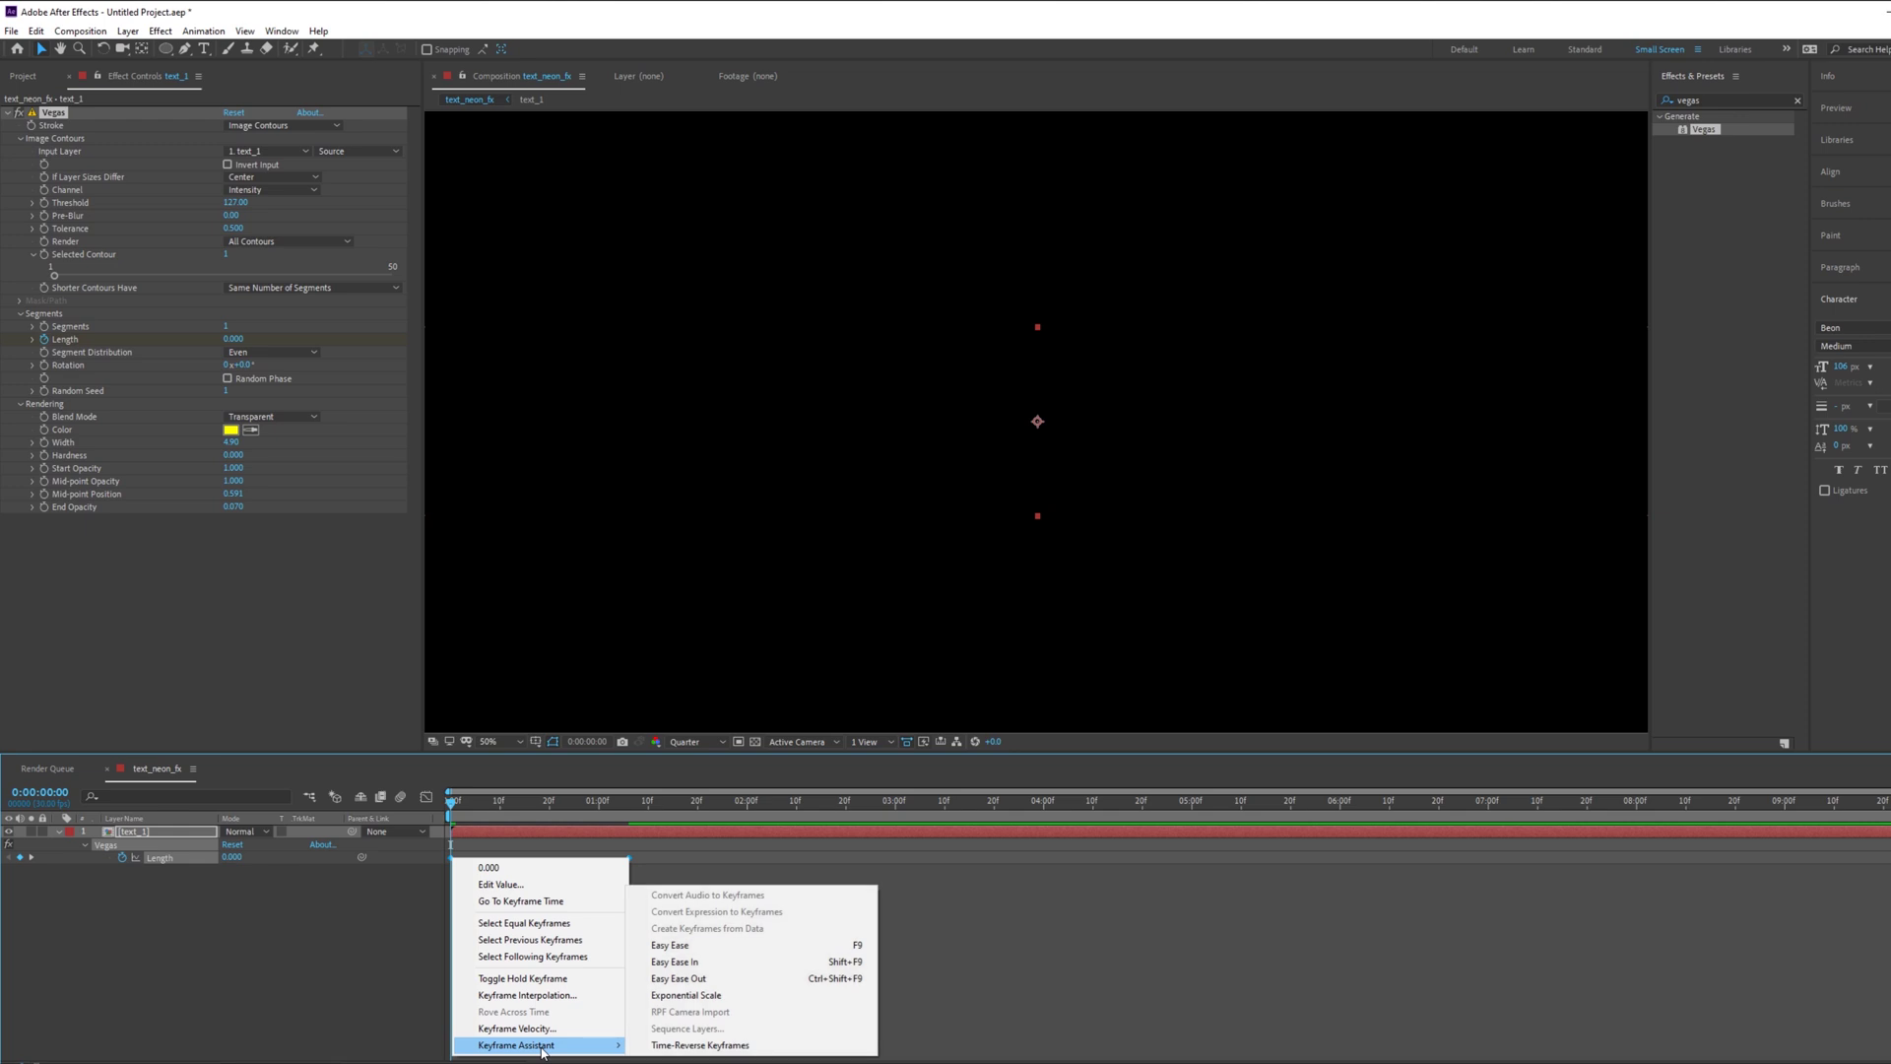
click(697, 946)
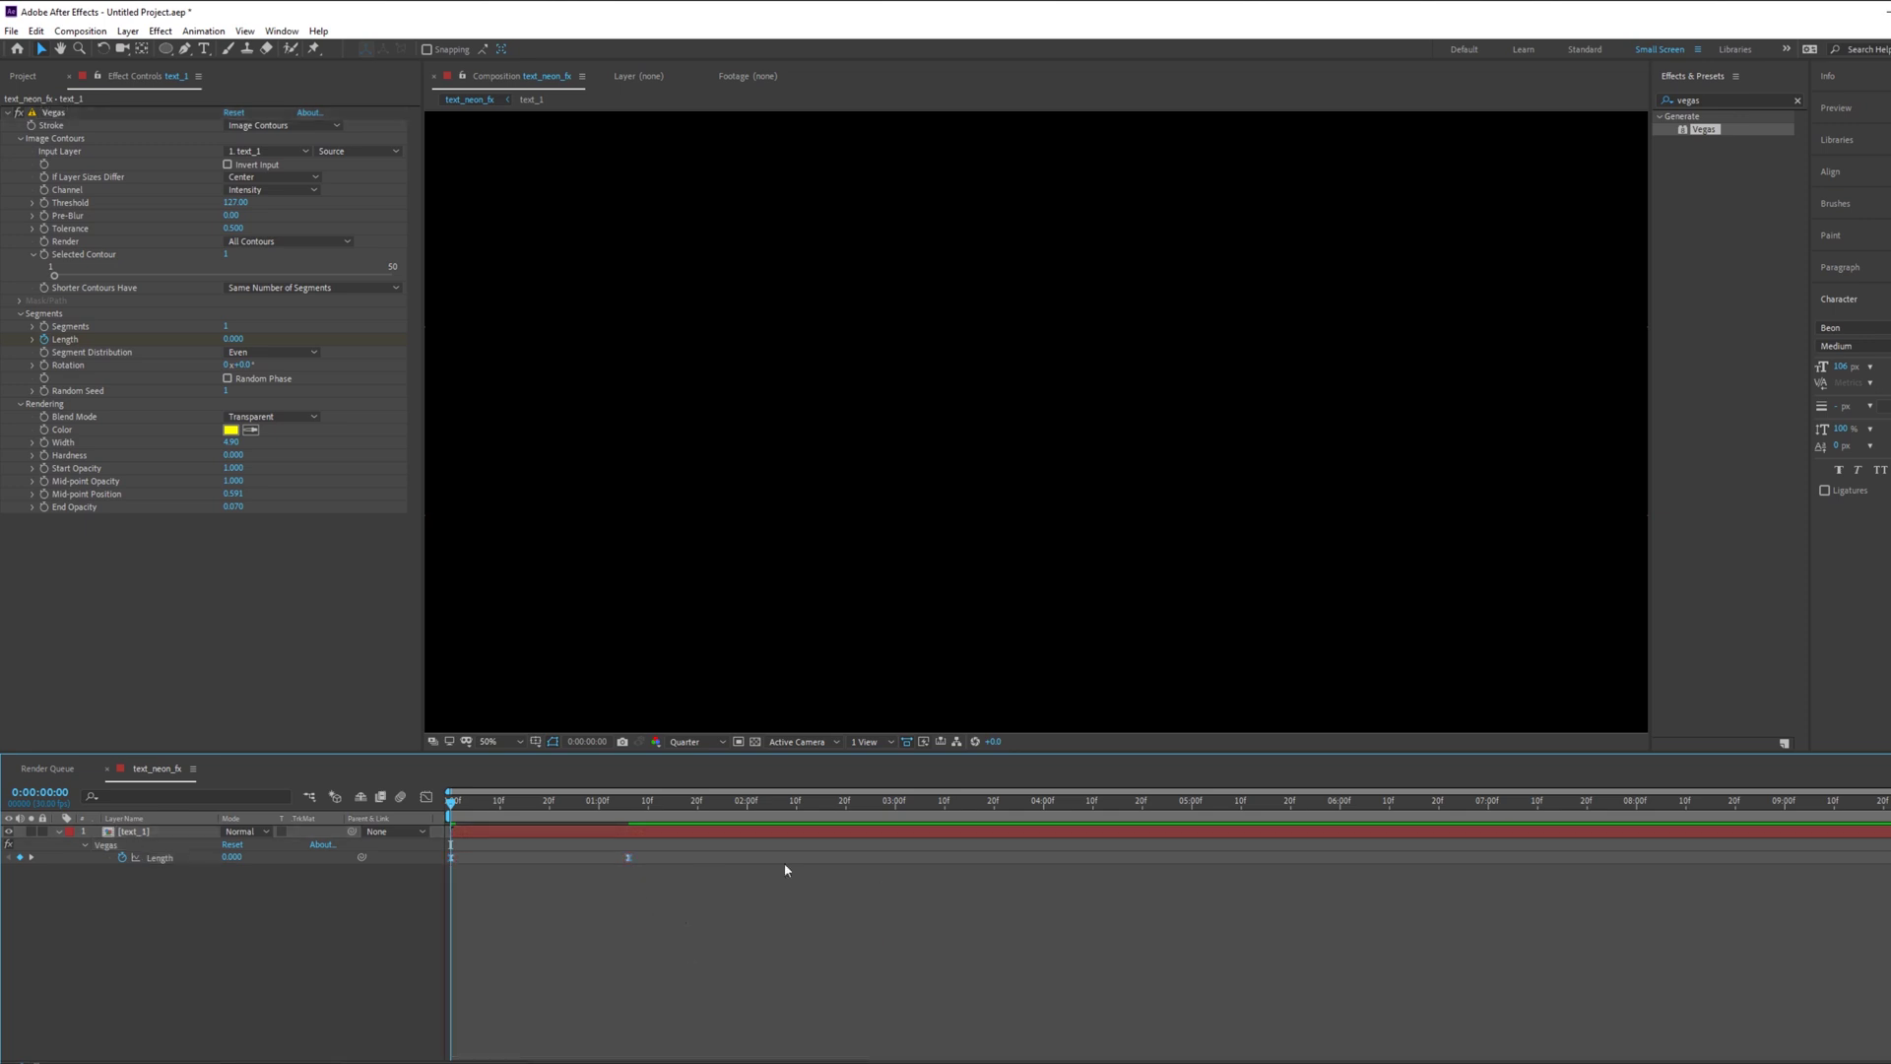
click(427, 796)
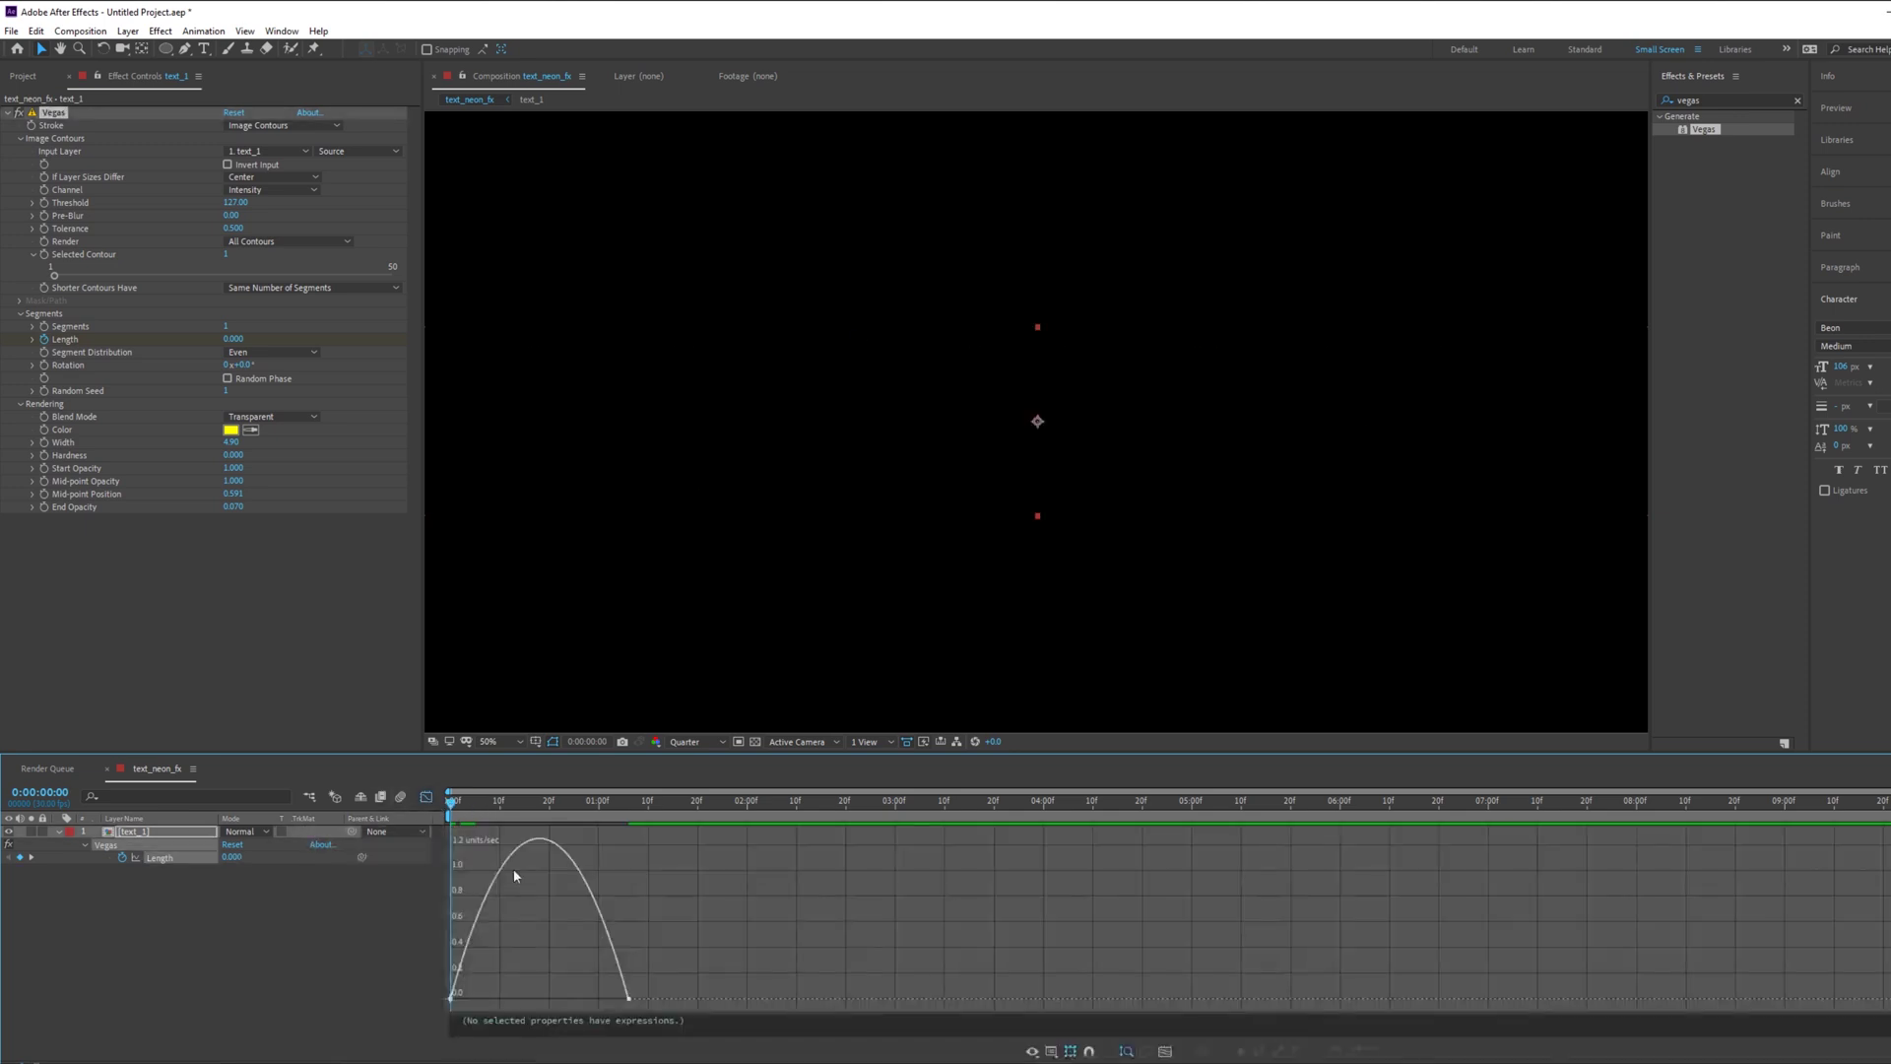
drag(600, 1002, 467, 1001)
click(426, 797)
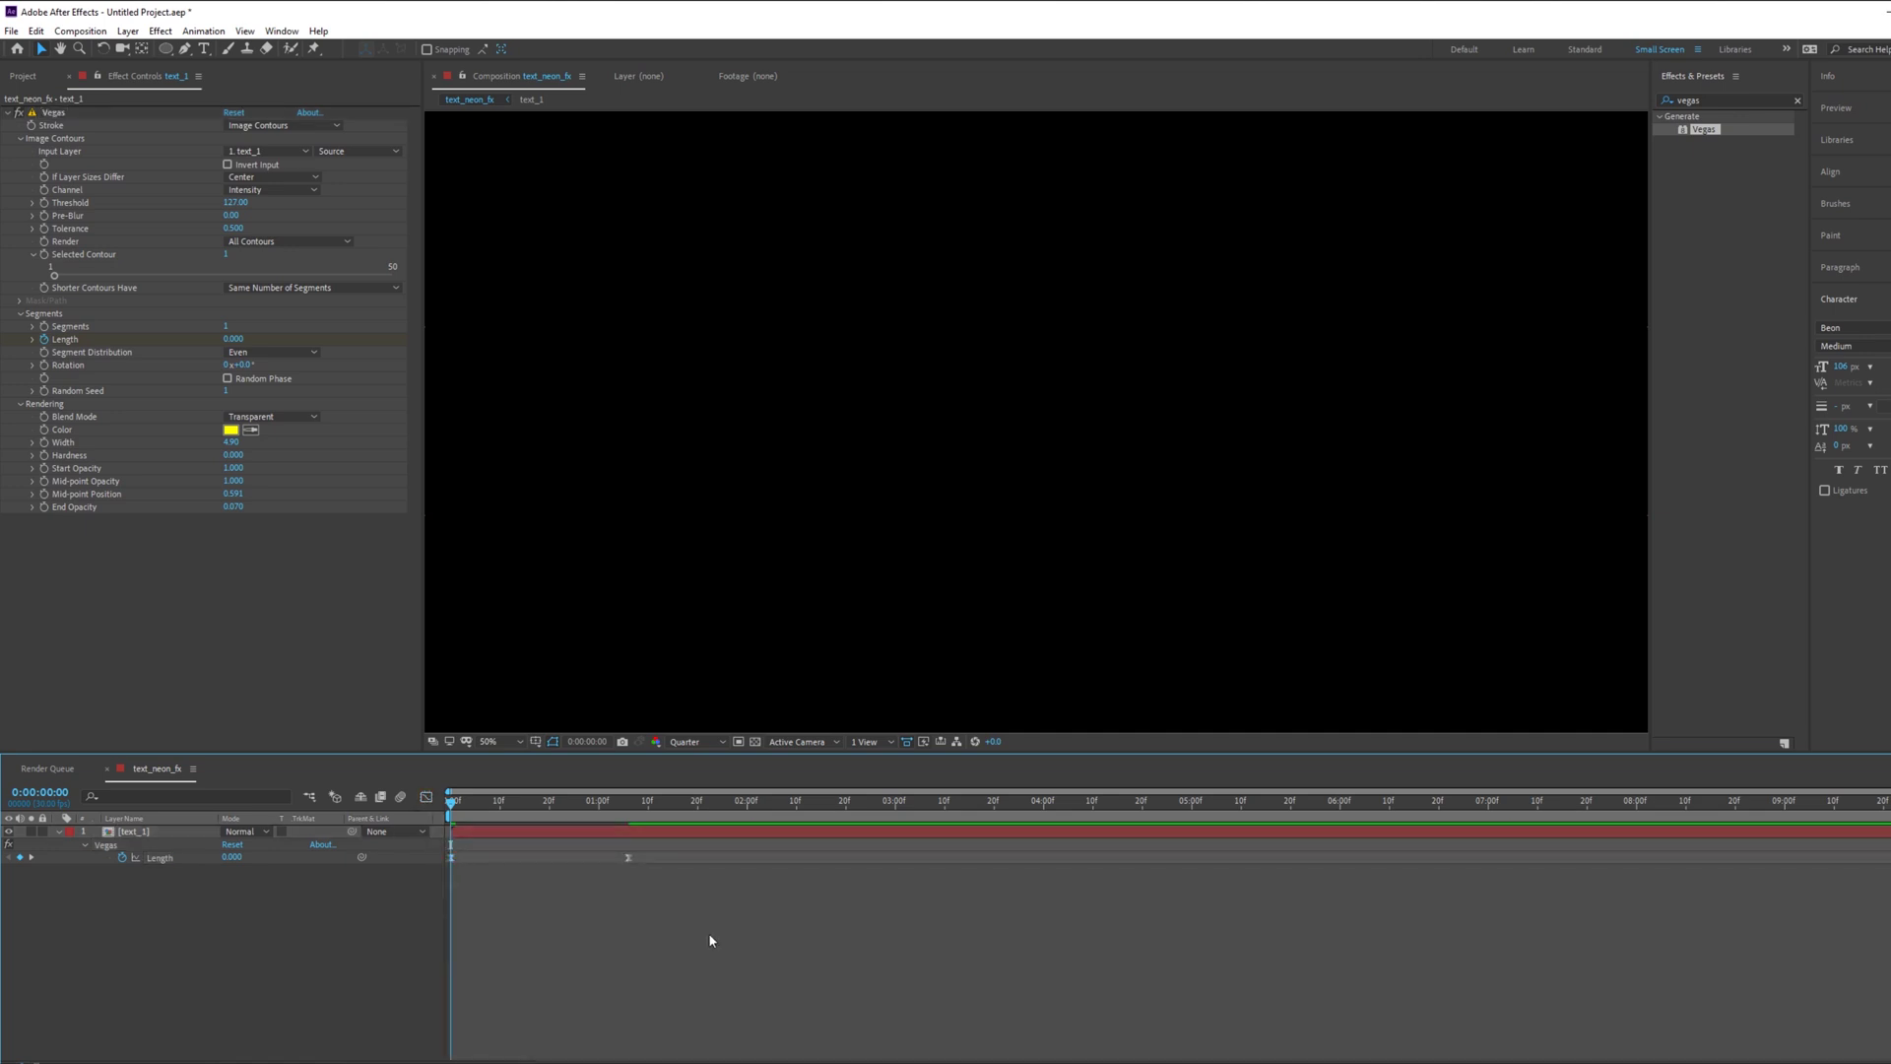
Step: Preview the eased reveal and extend the second Length keyframe to about 0:00:01:12
key(space)
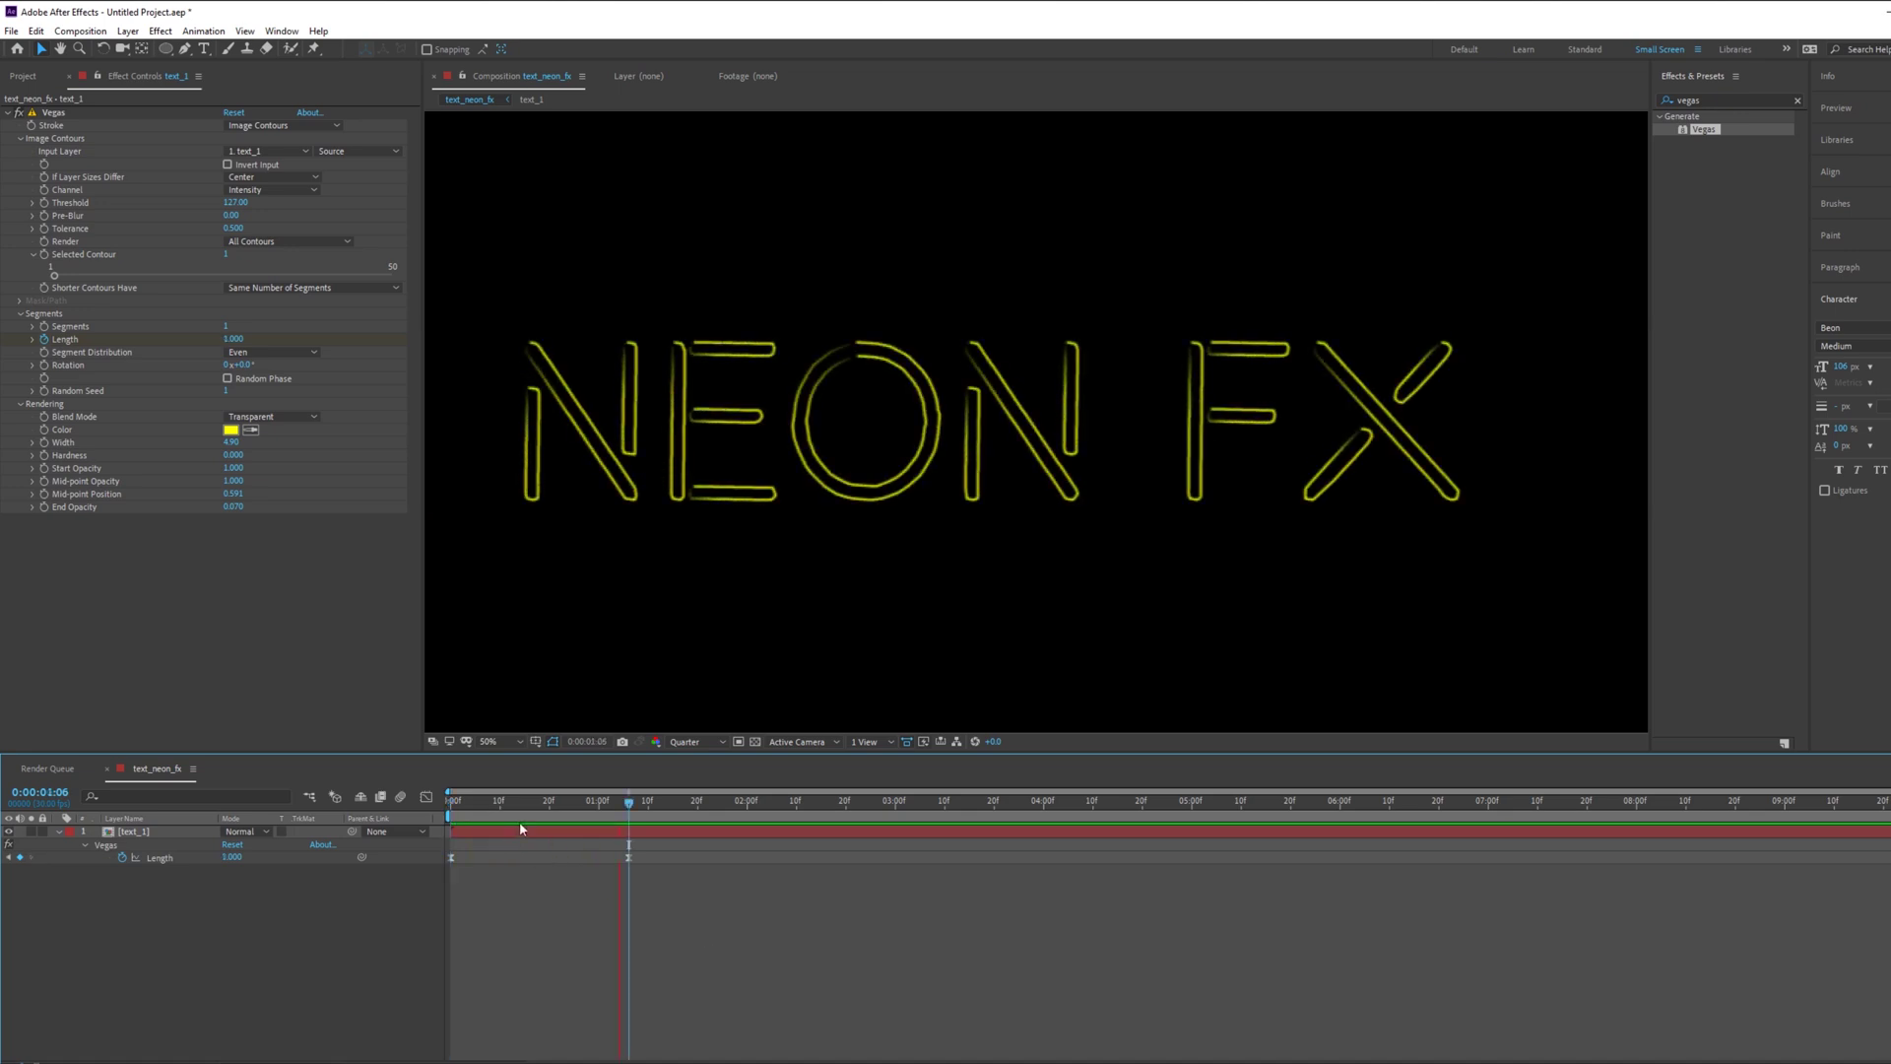
key(space)
key(space)
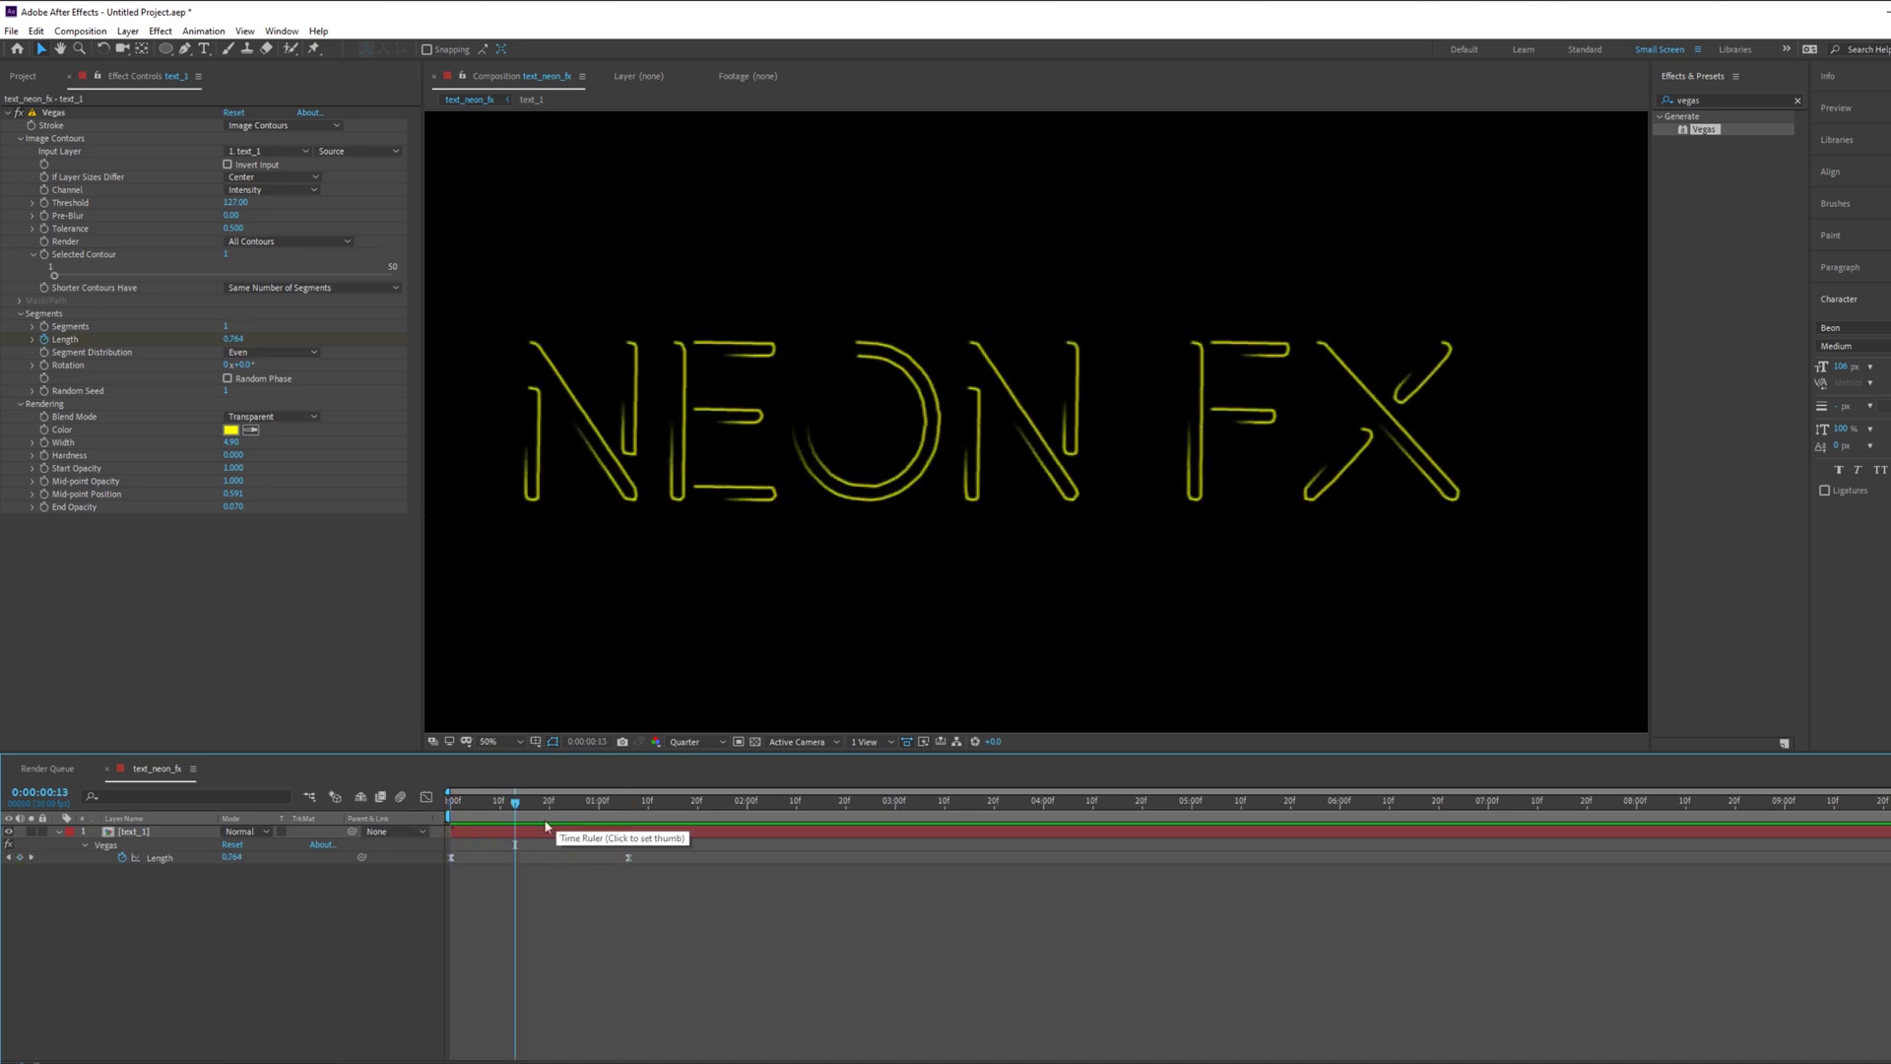
key(space)
key(space)
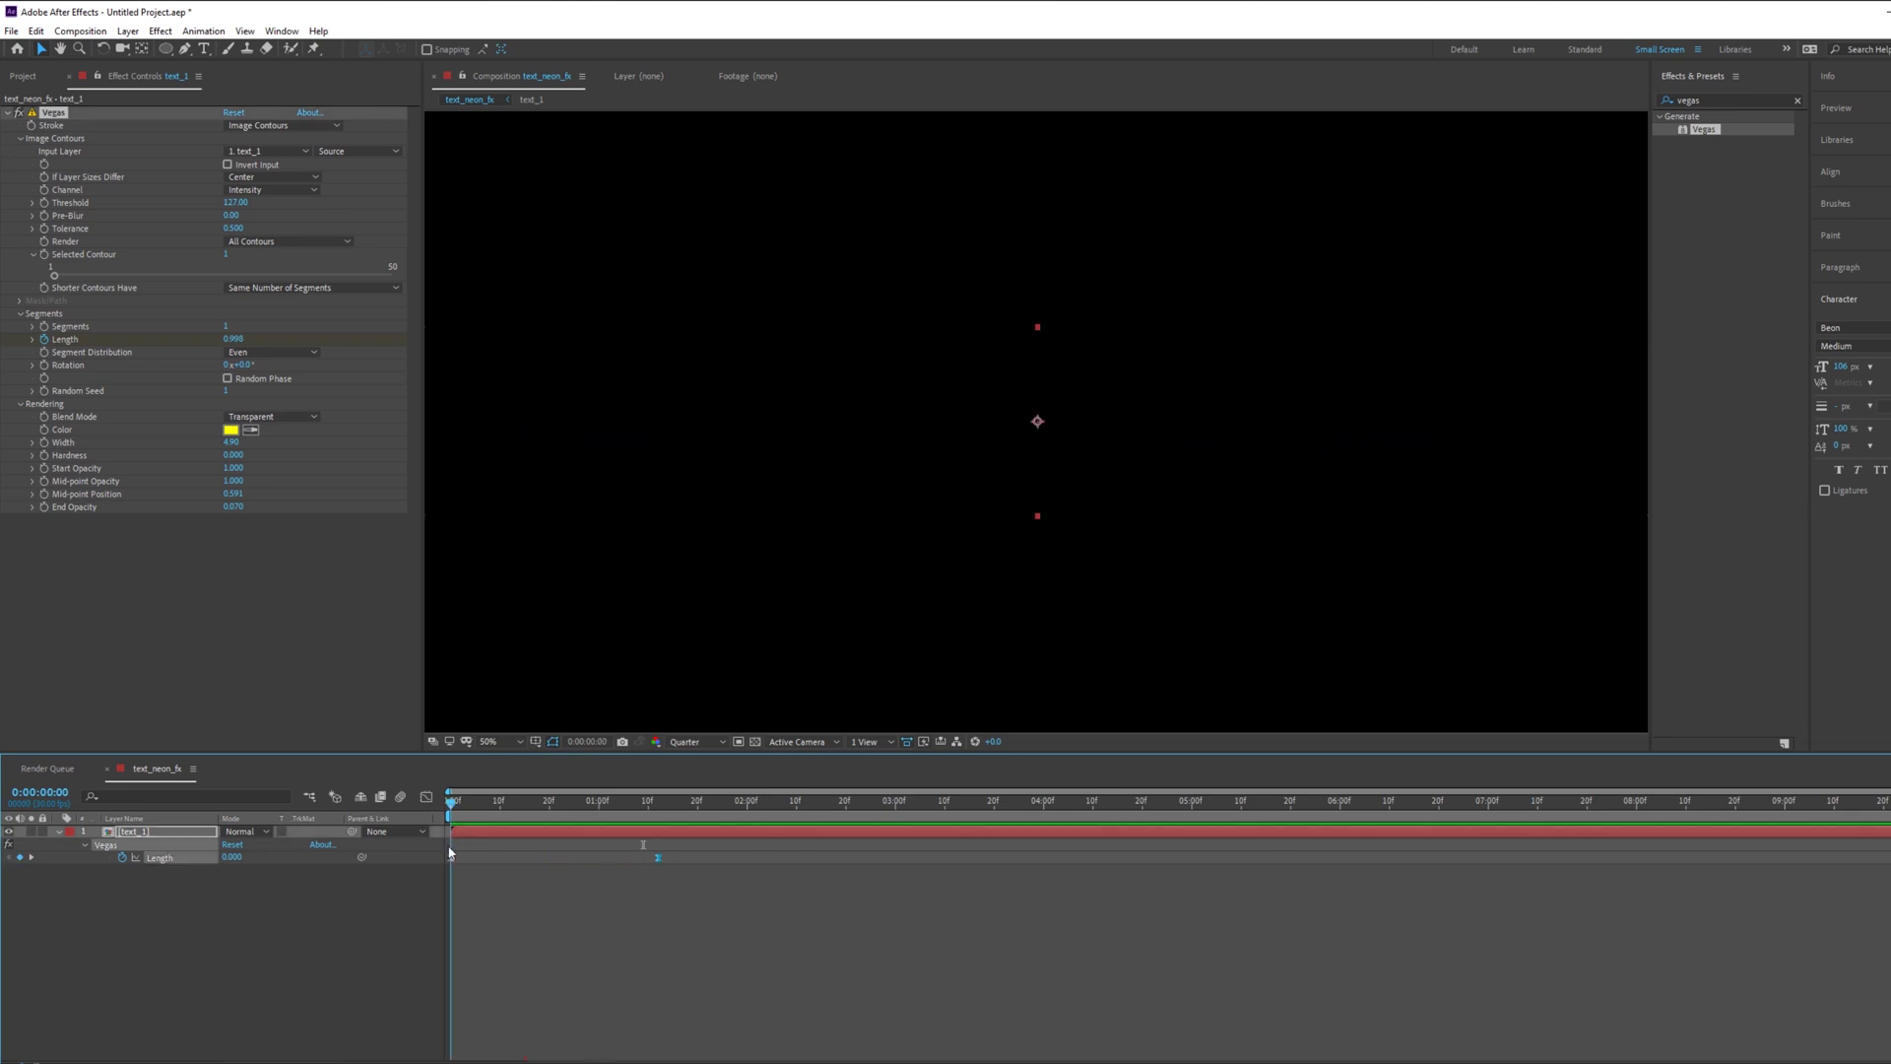
key(space)
key(space)
key(space)
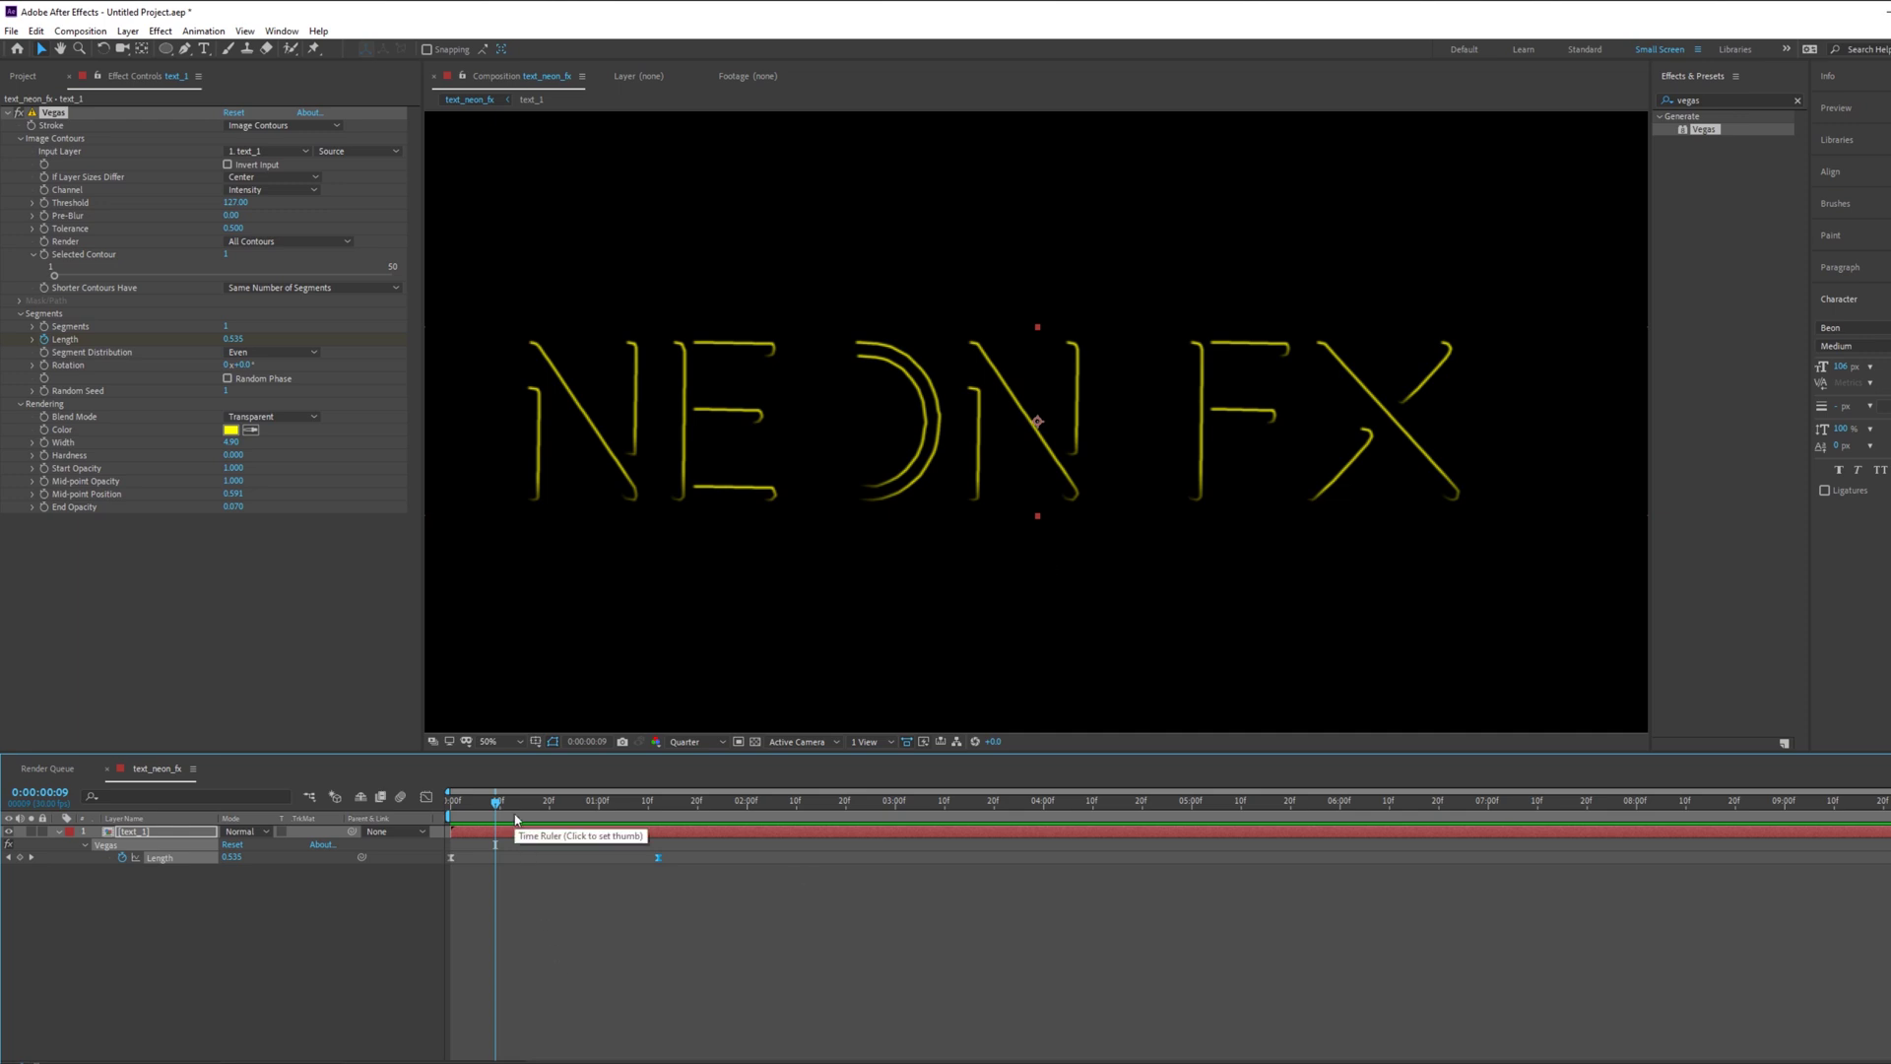
Step: Examine the partly drawn letter outlines up close, then return to a view of the whole frame
scroll(489, 768, up, 1)
scroll(439, 631, up, 4)
scroll(807, 448, down, 1)
click(157, 768)
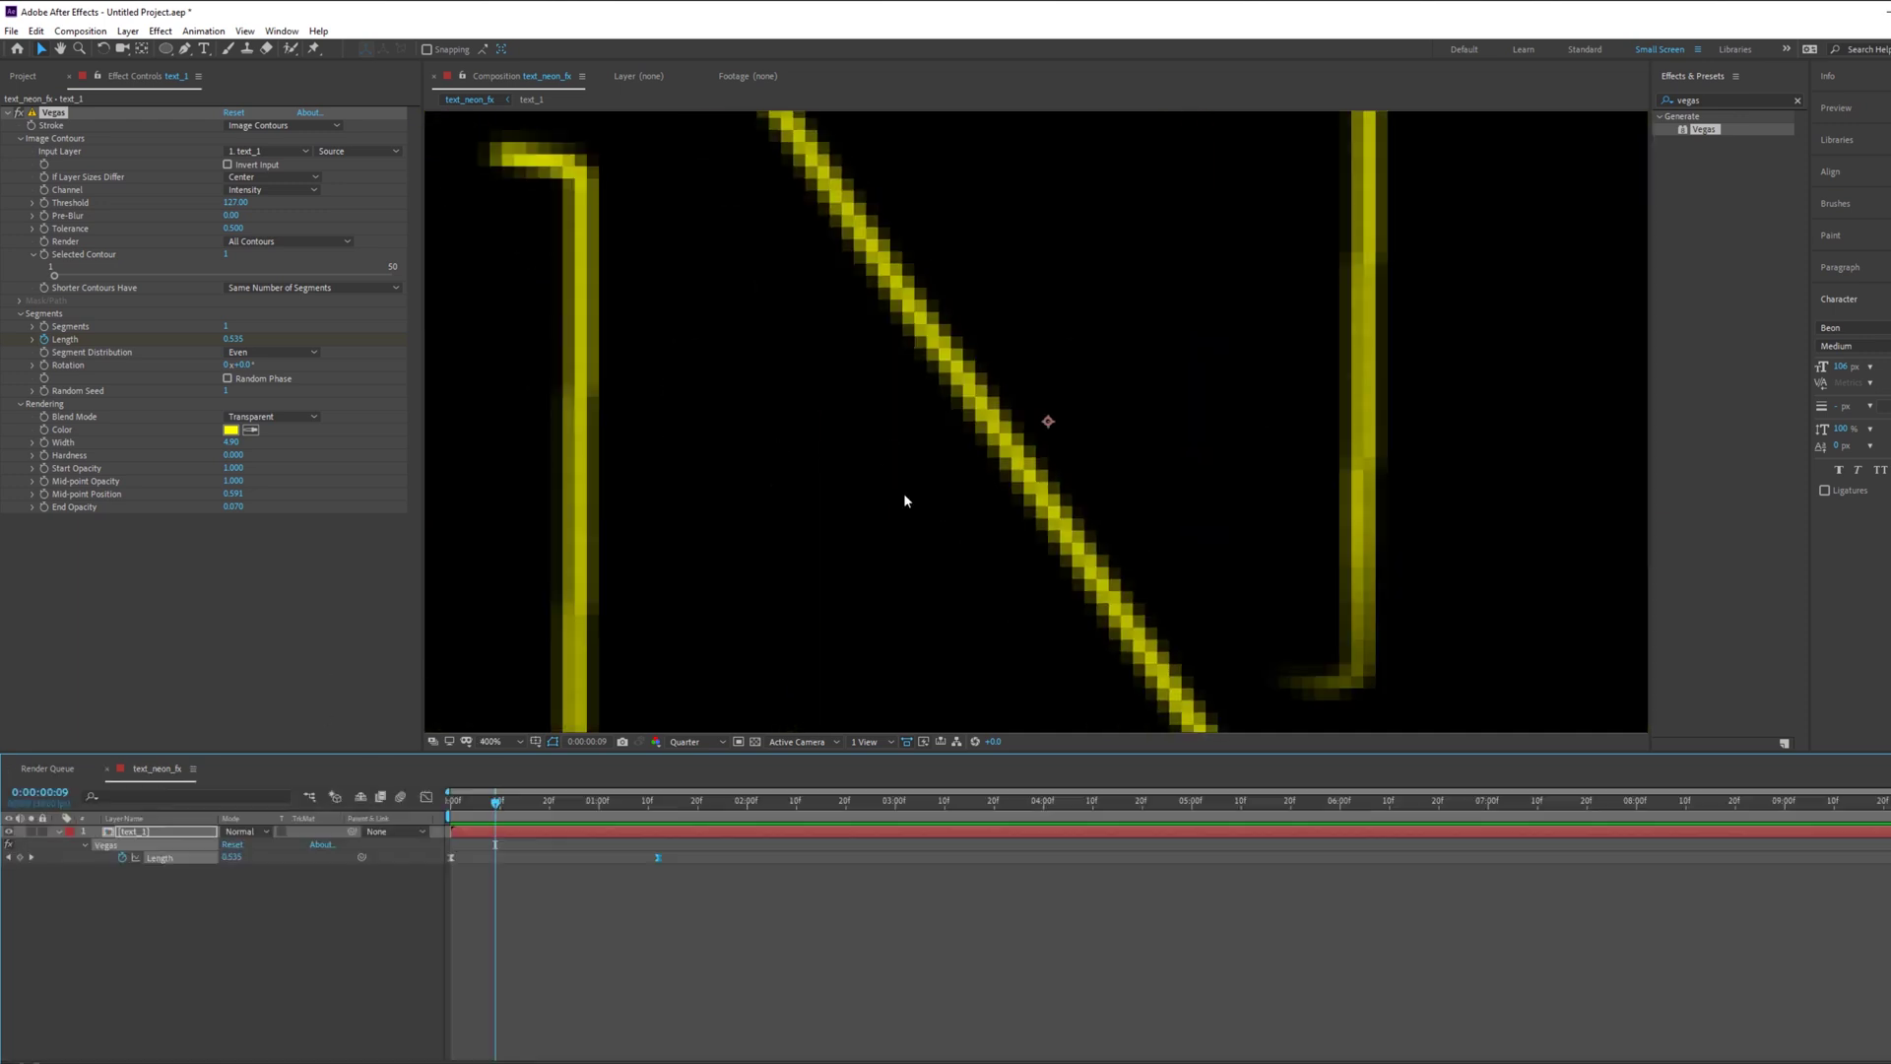
scroll(1004, 456, down, 3)
scroll(1009, 559, up, 4)
scroll(1024, 475, down, 6)
key(period)
Step: Enable Random Phase for the Vegas segments and preview the reveal from the start
click(81, 365)
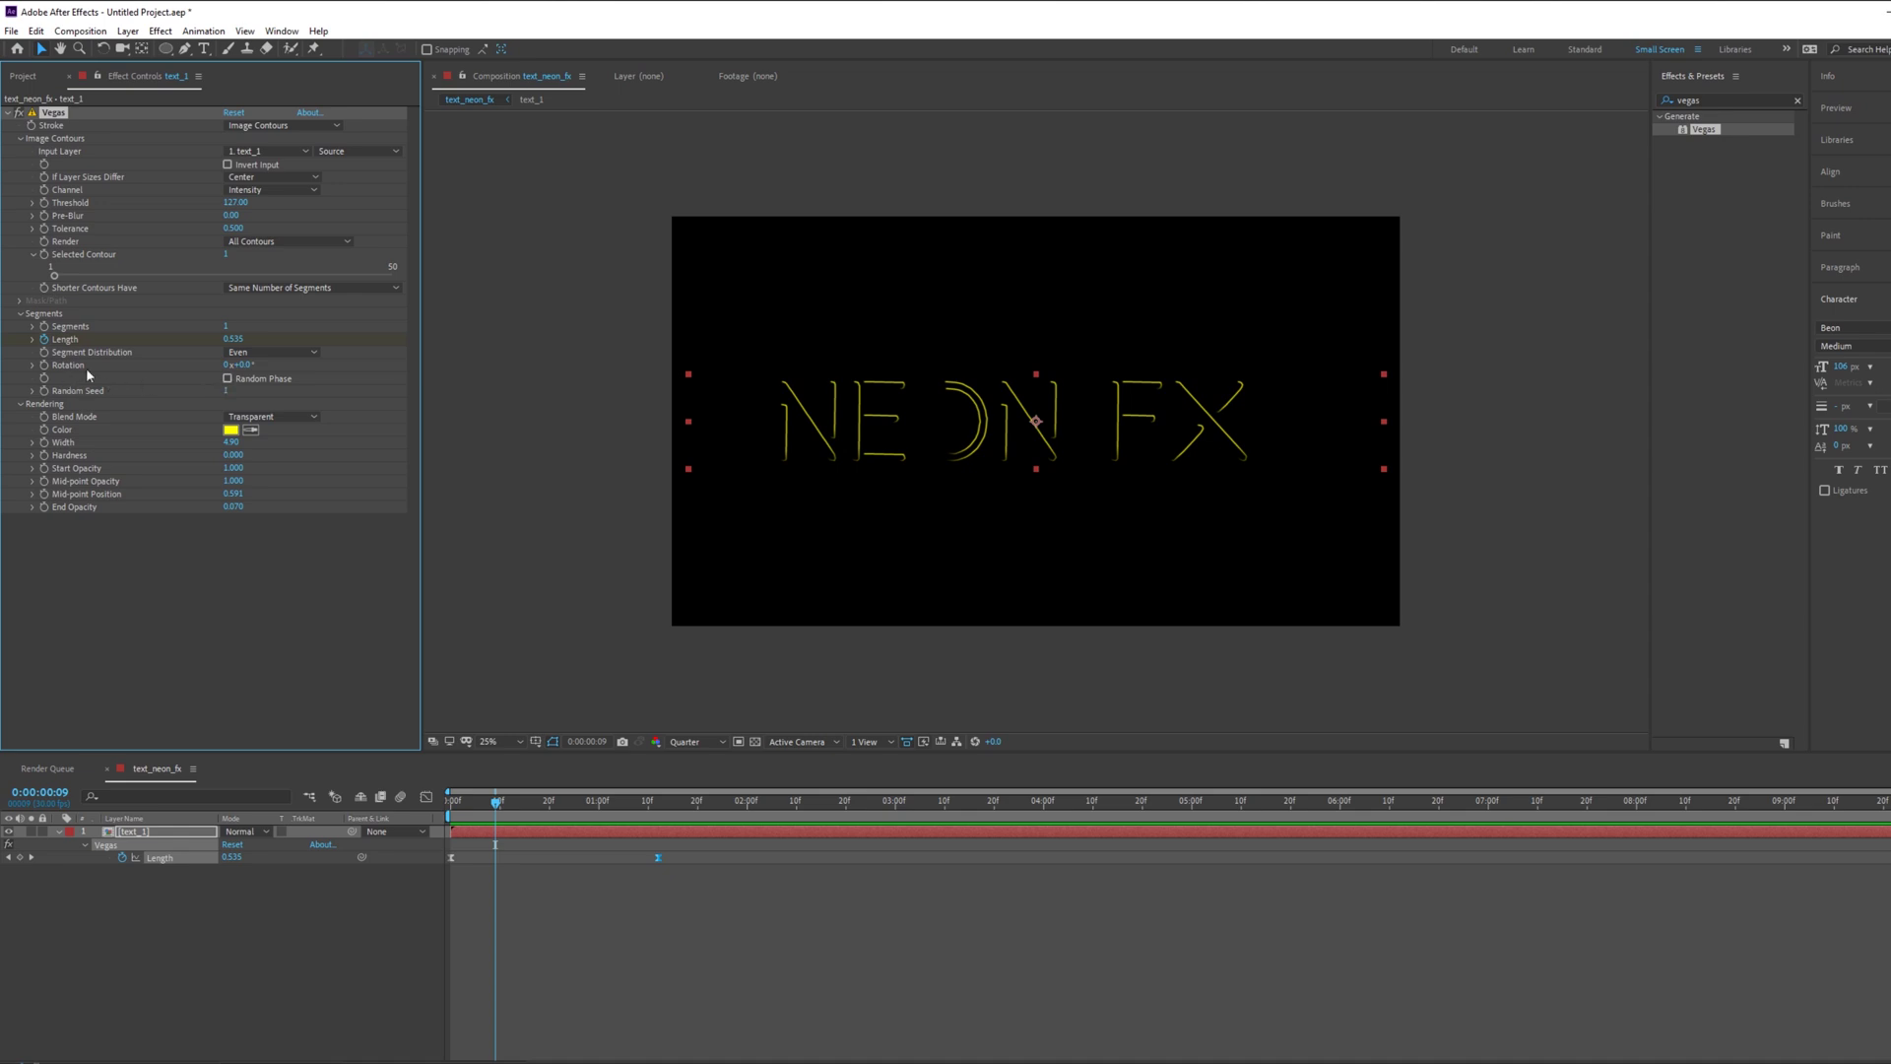
click(228, 379)
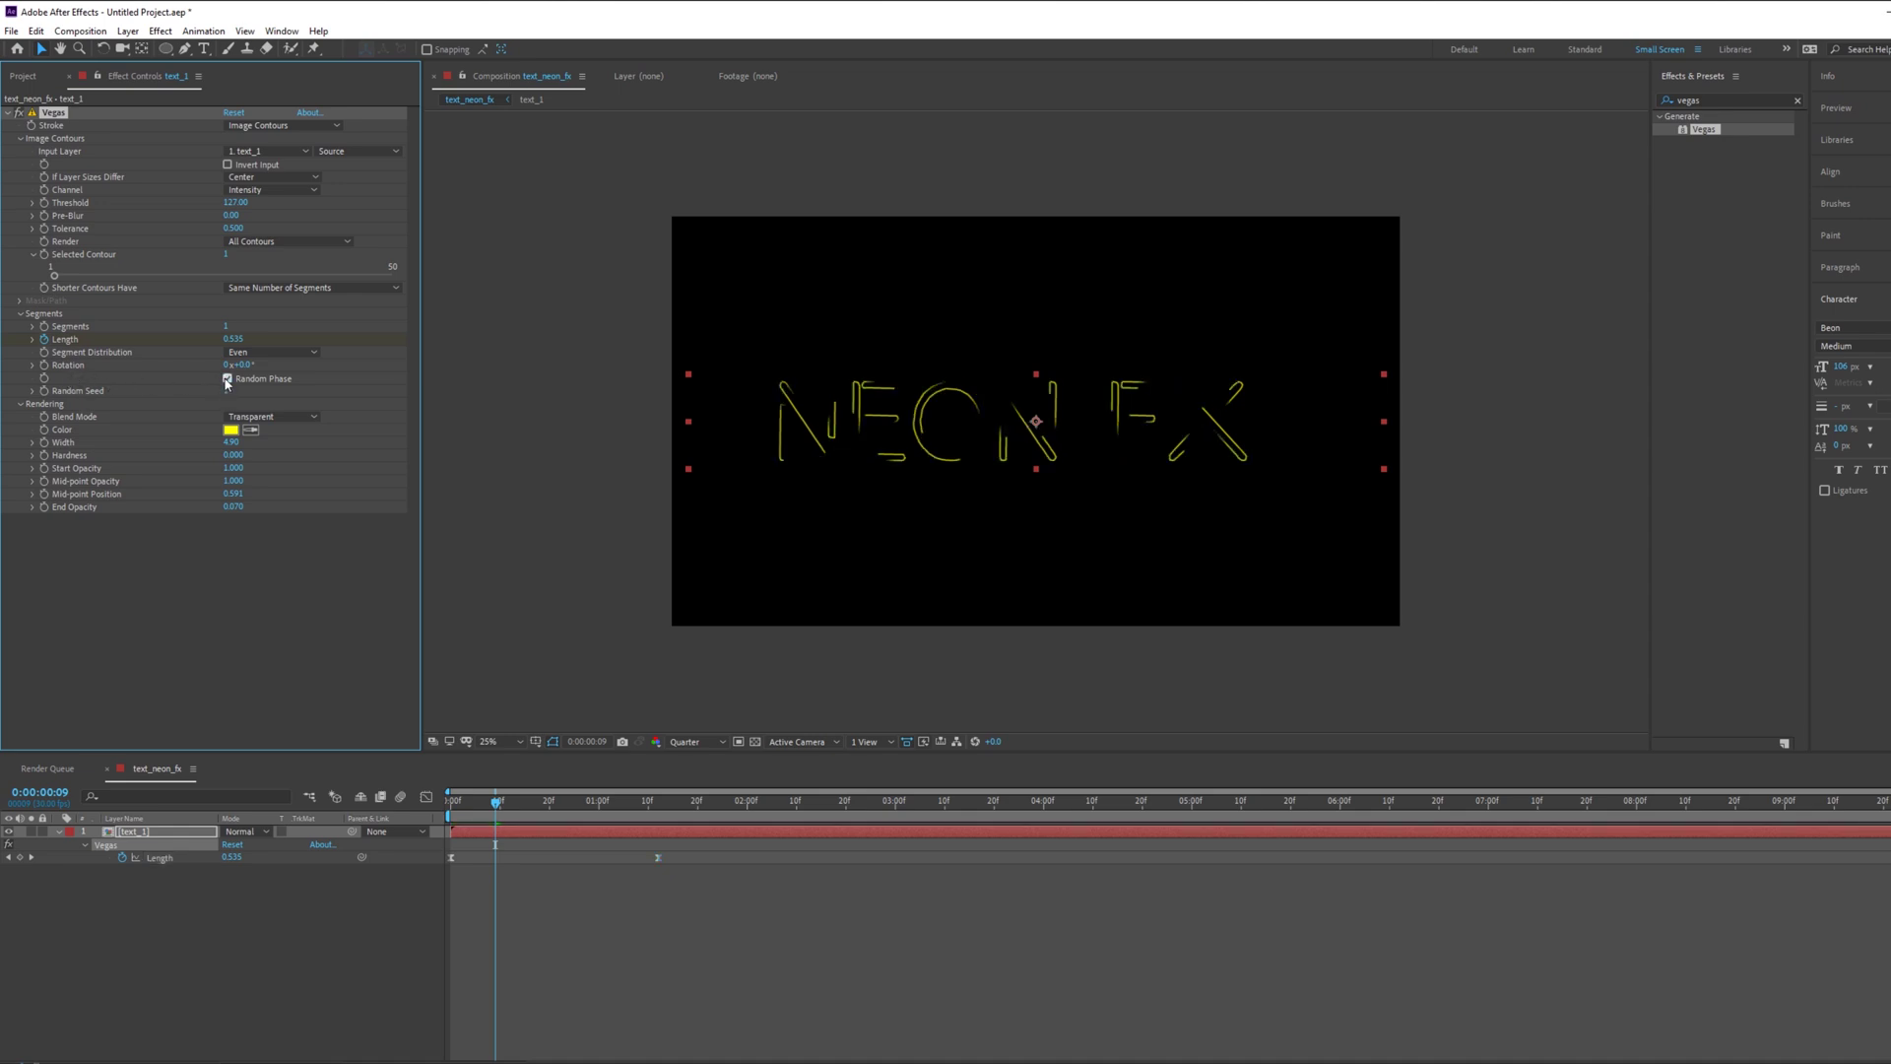
drag(527, 803, 379, 820)
key(space)
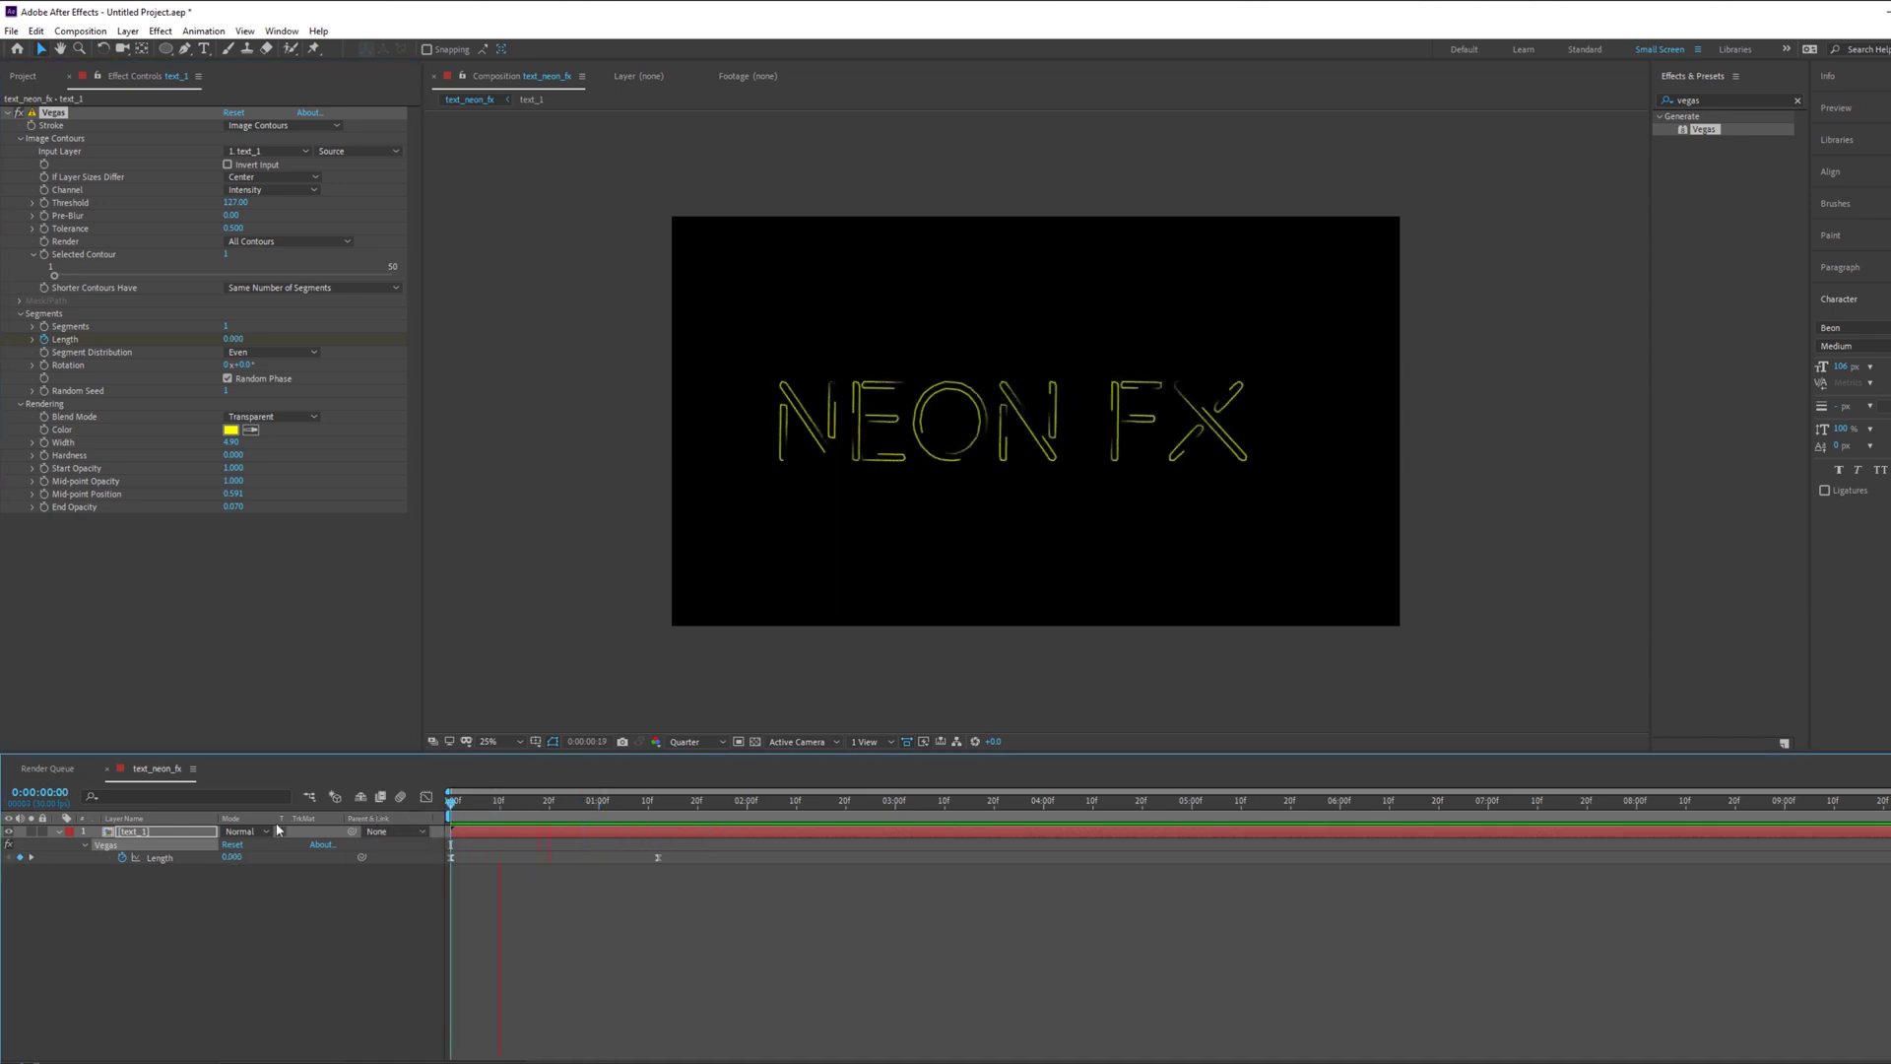
key(space)
key(space)
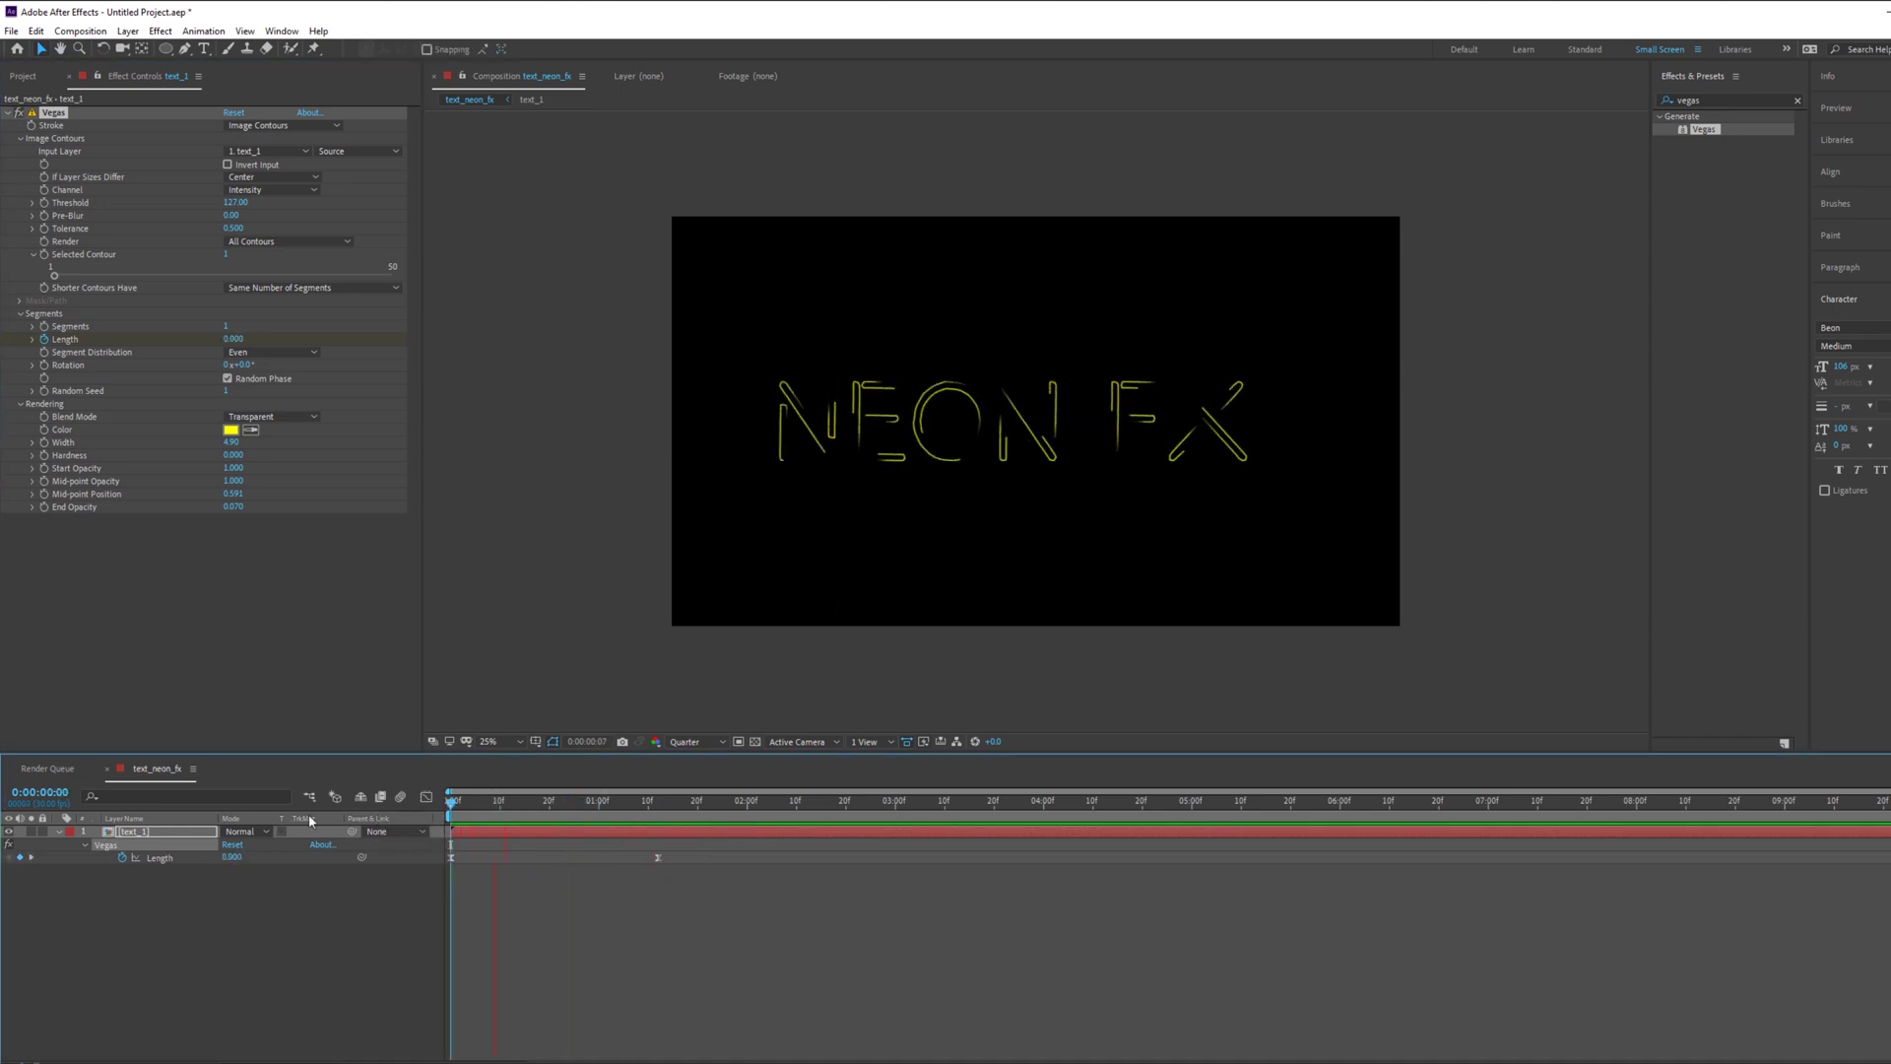
key(space)
key(space)
Step: Set the Vegas Rotation to 1x+239° and turn on keyframing for it at the first frame
click(101, 365)
click(244, 366)
text(75)
key(Return)
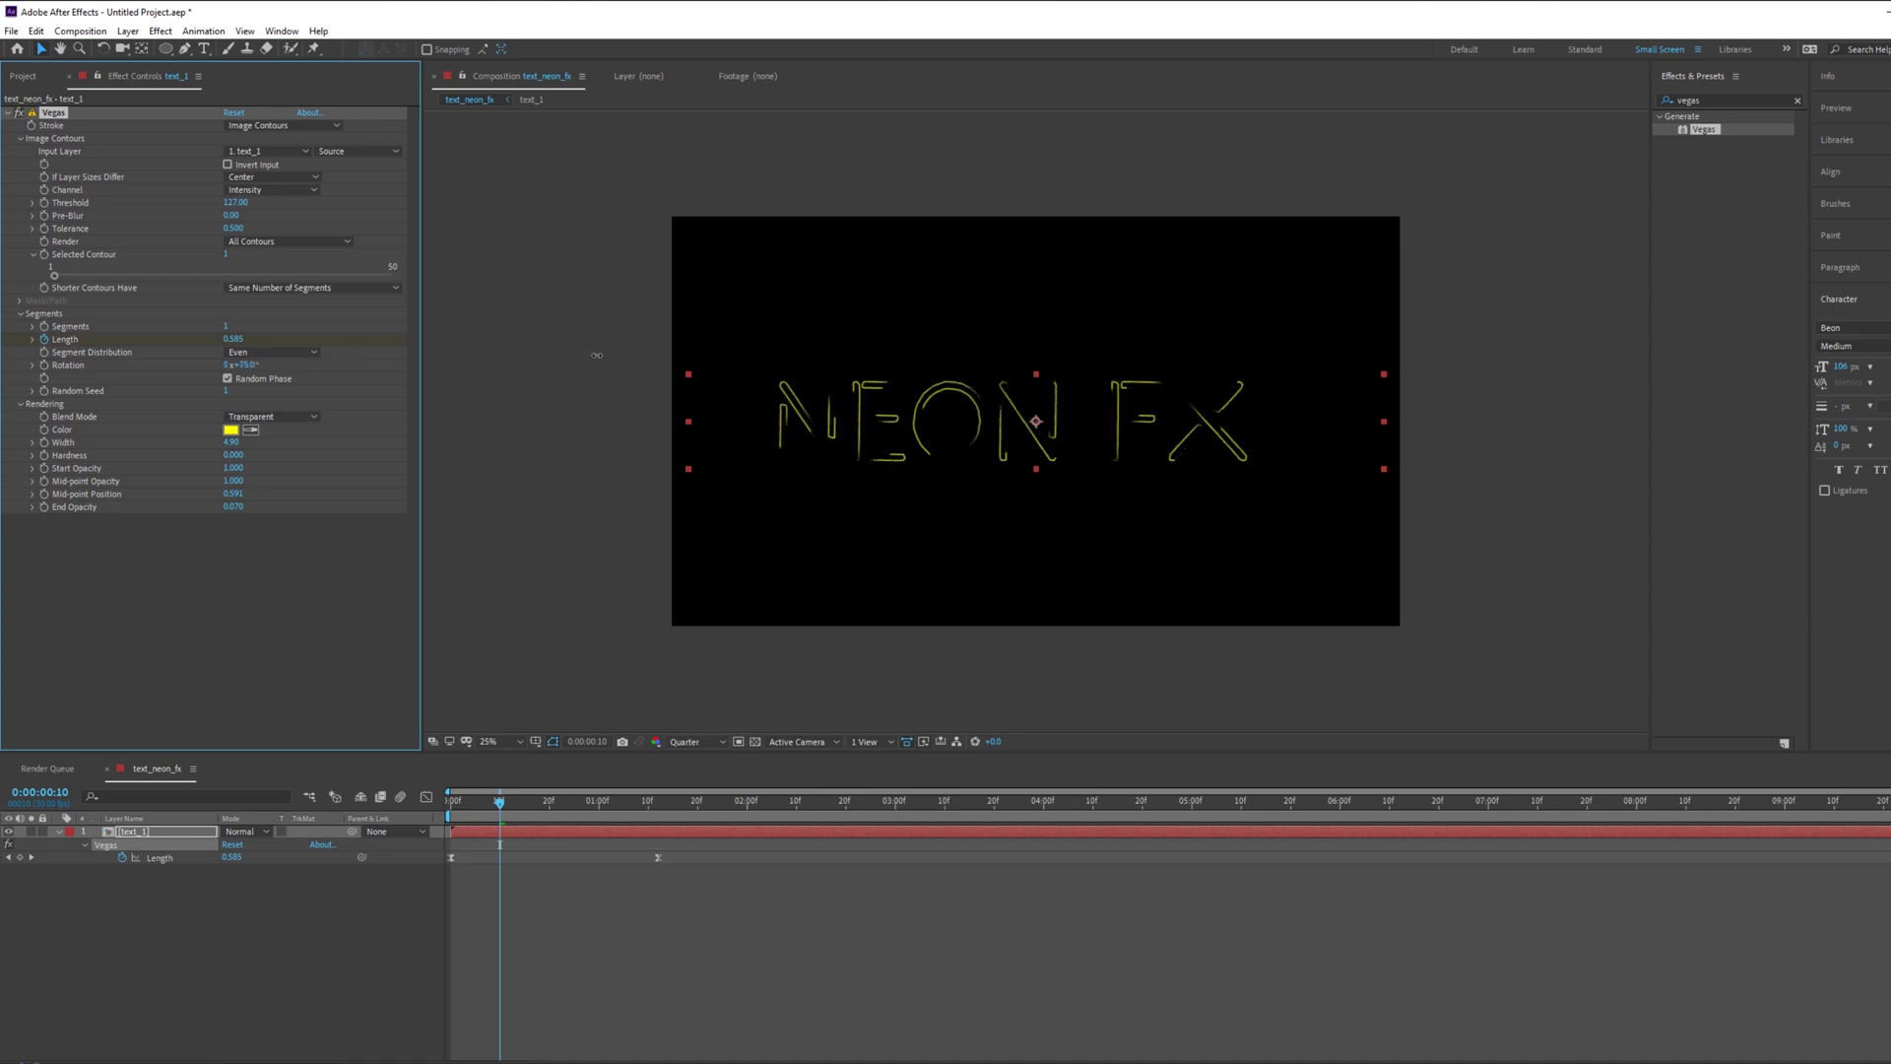
drag(597, 354, 690, 361)
drag(501, 805, 404, 807)
click(76, 368)
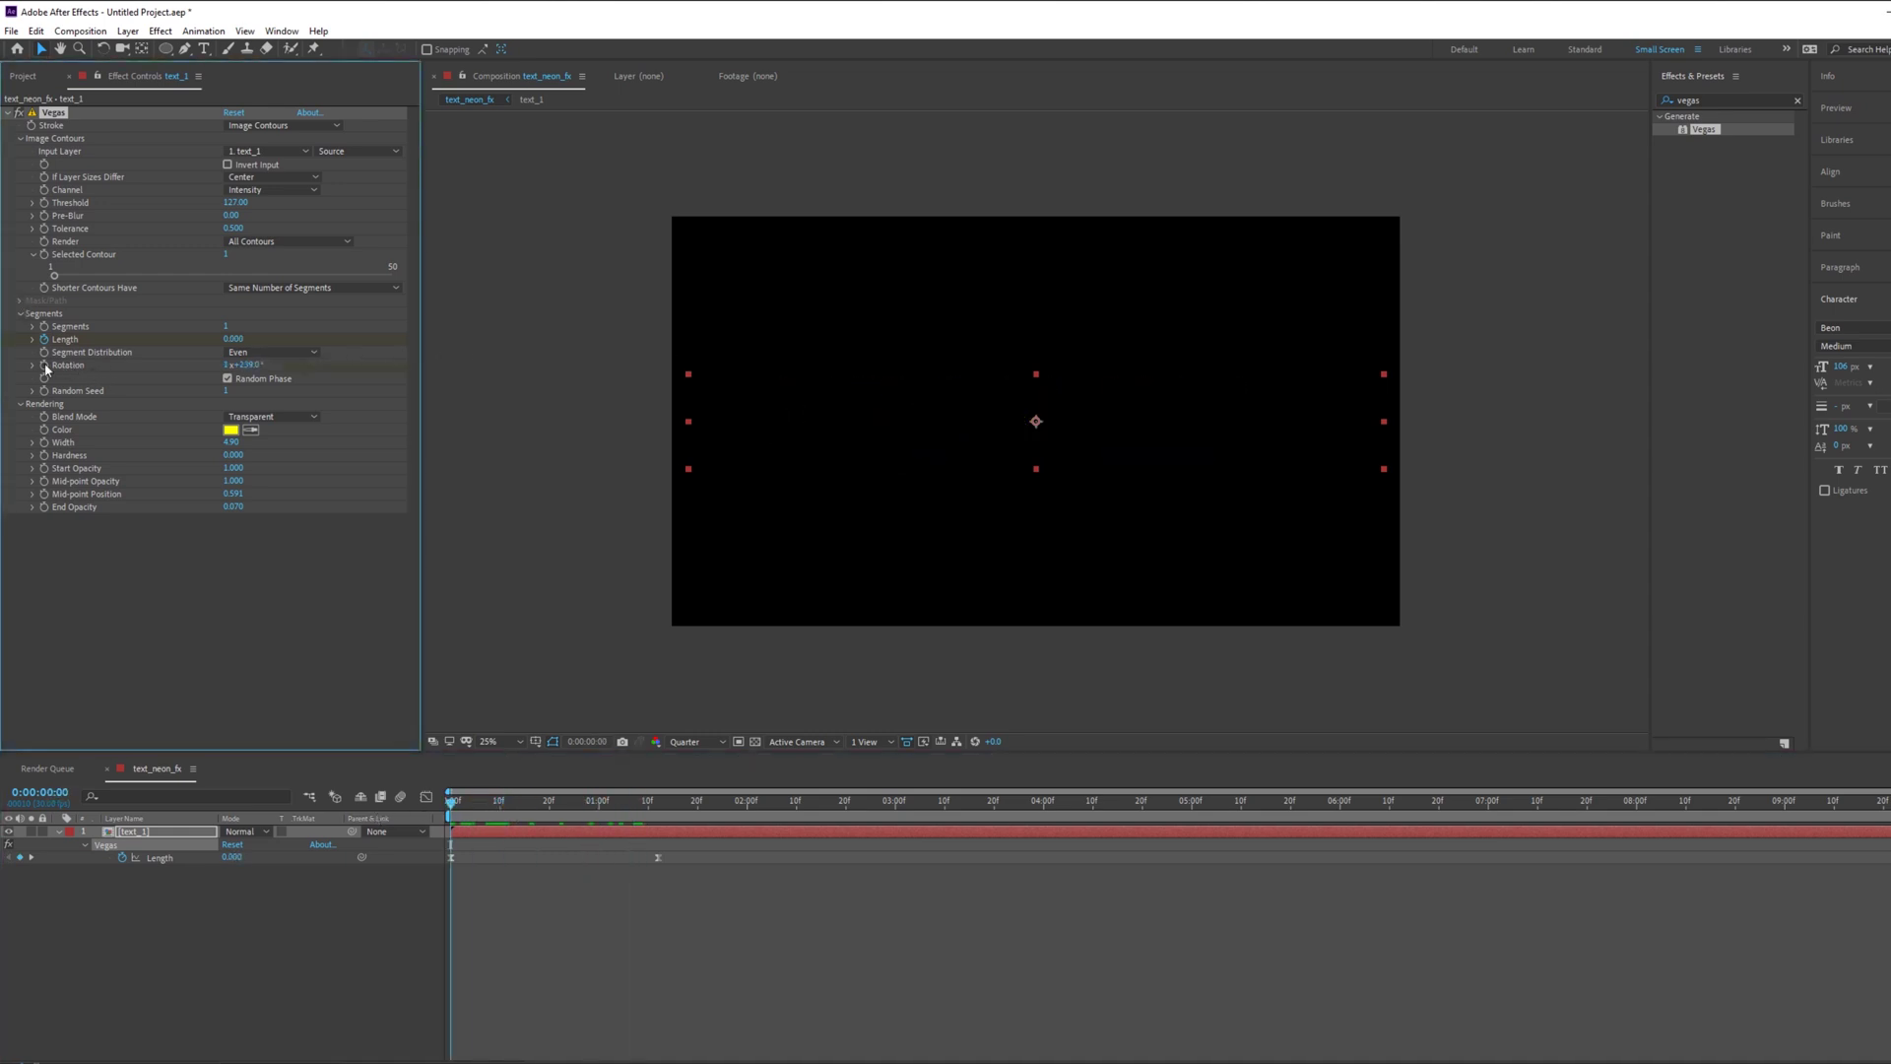
Step: Add a Vegas Rotation keyframe with a higher value at 0:00:06:00 and preview the moving strokes
drag(456, 811, 1342, 814)
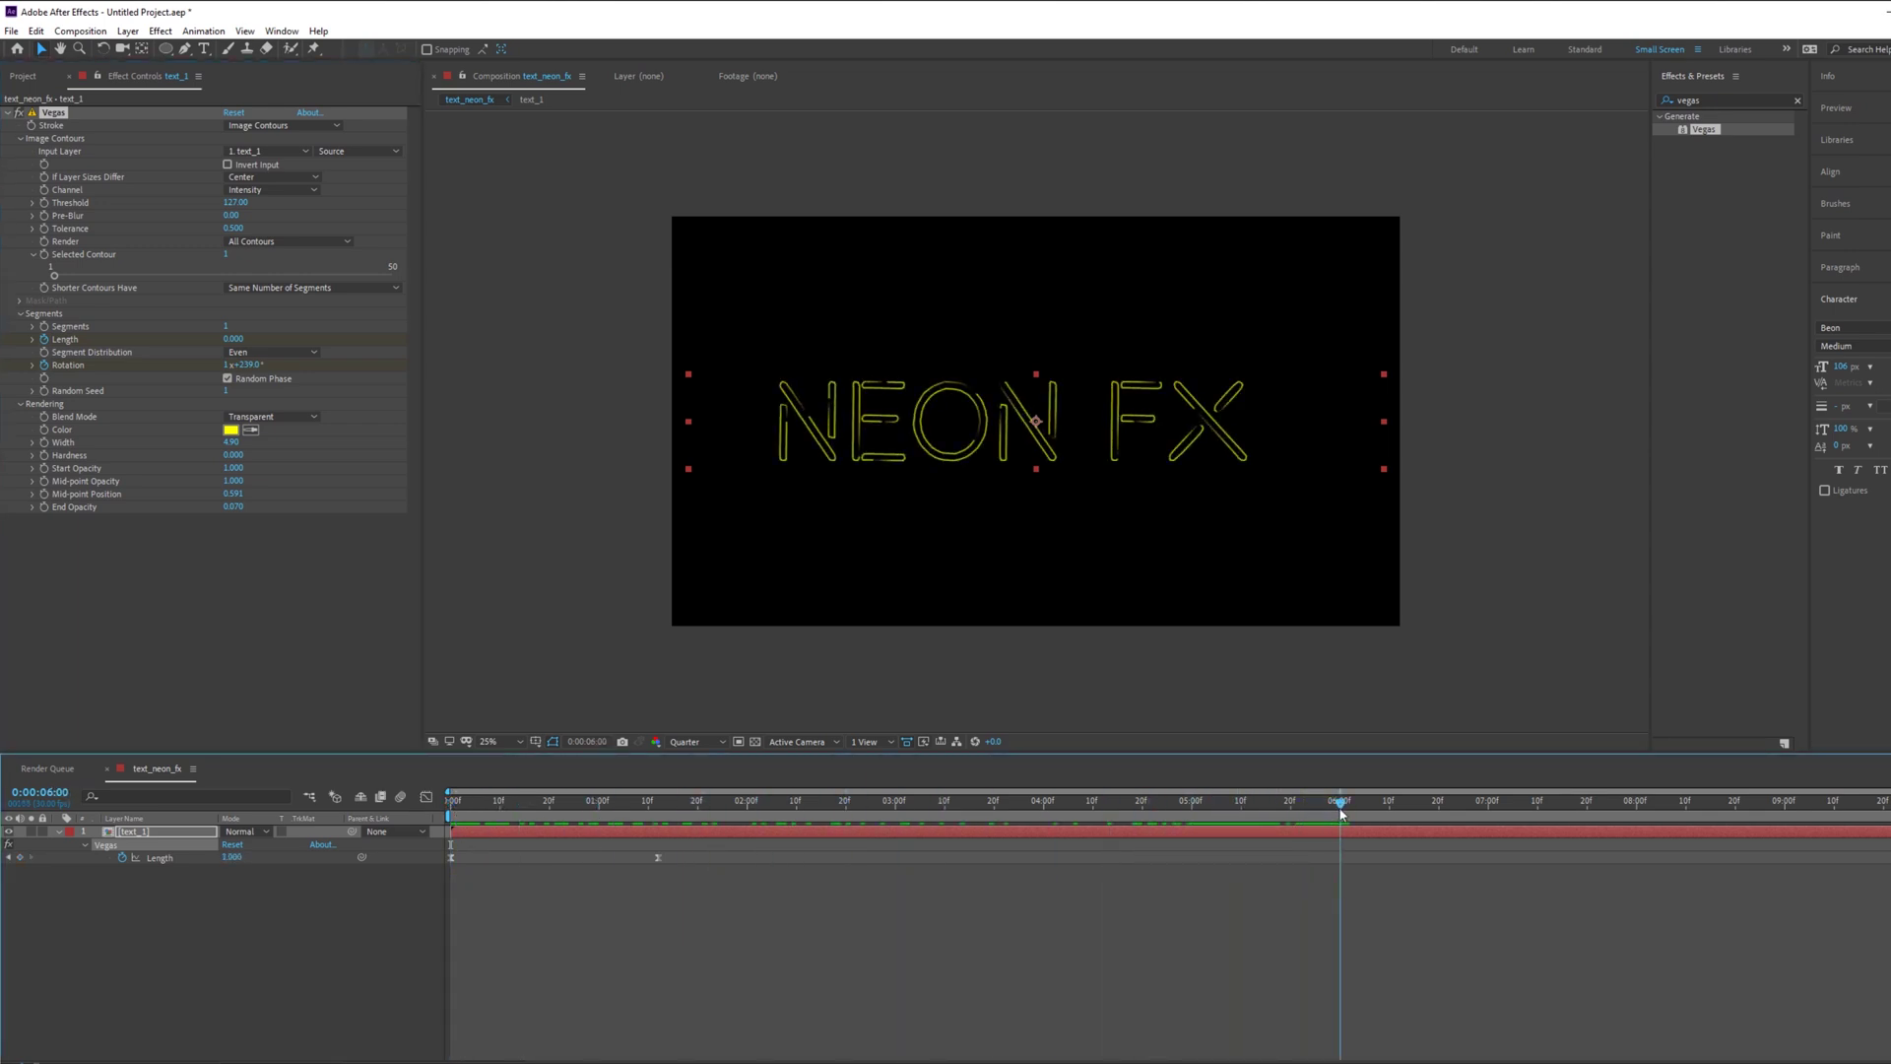
drag(246, 365, 902, 399)
drag(1330, 805, 457, 903)
key(space)
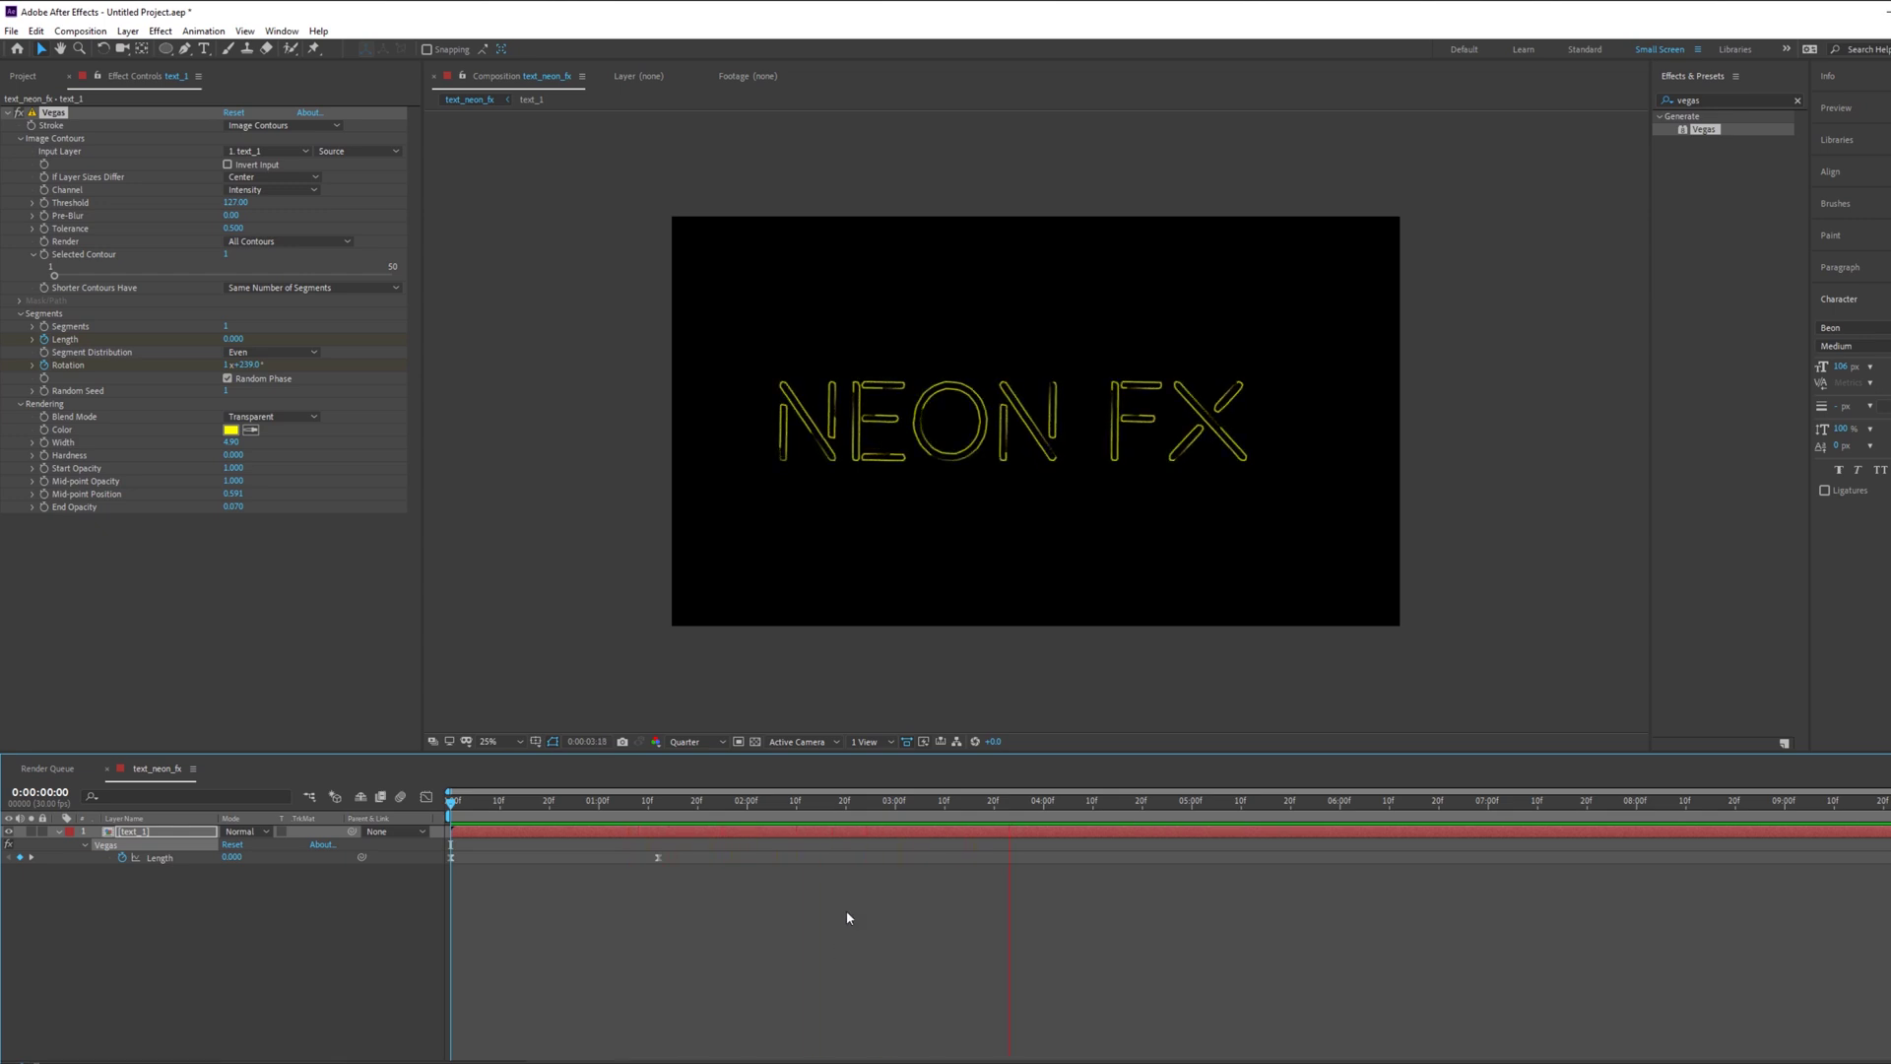
drag(1048, 809, 390, 849)
key(space)
click(644, 811)
key(space)
Step: Scale the text_1 layer down slightly within the composition frame
click(279, 694)
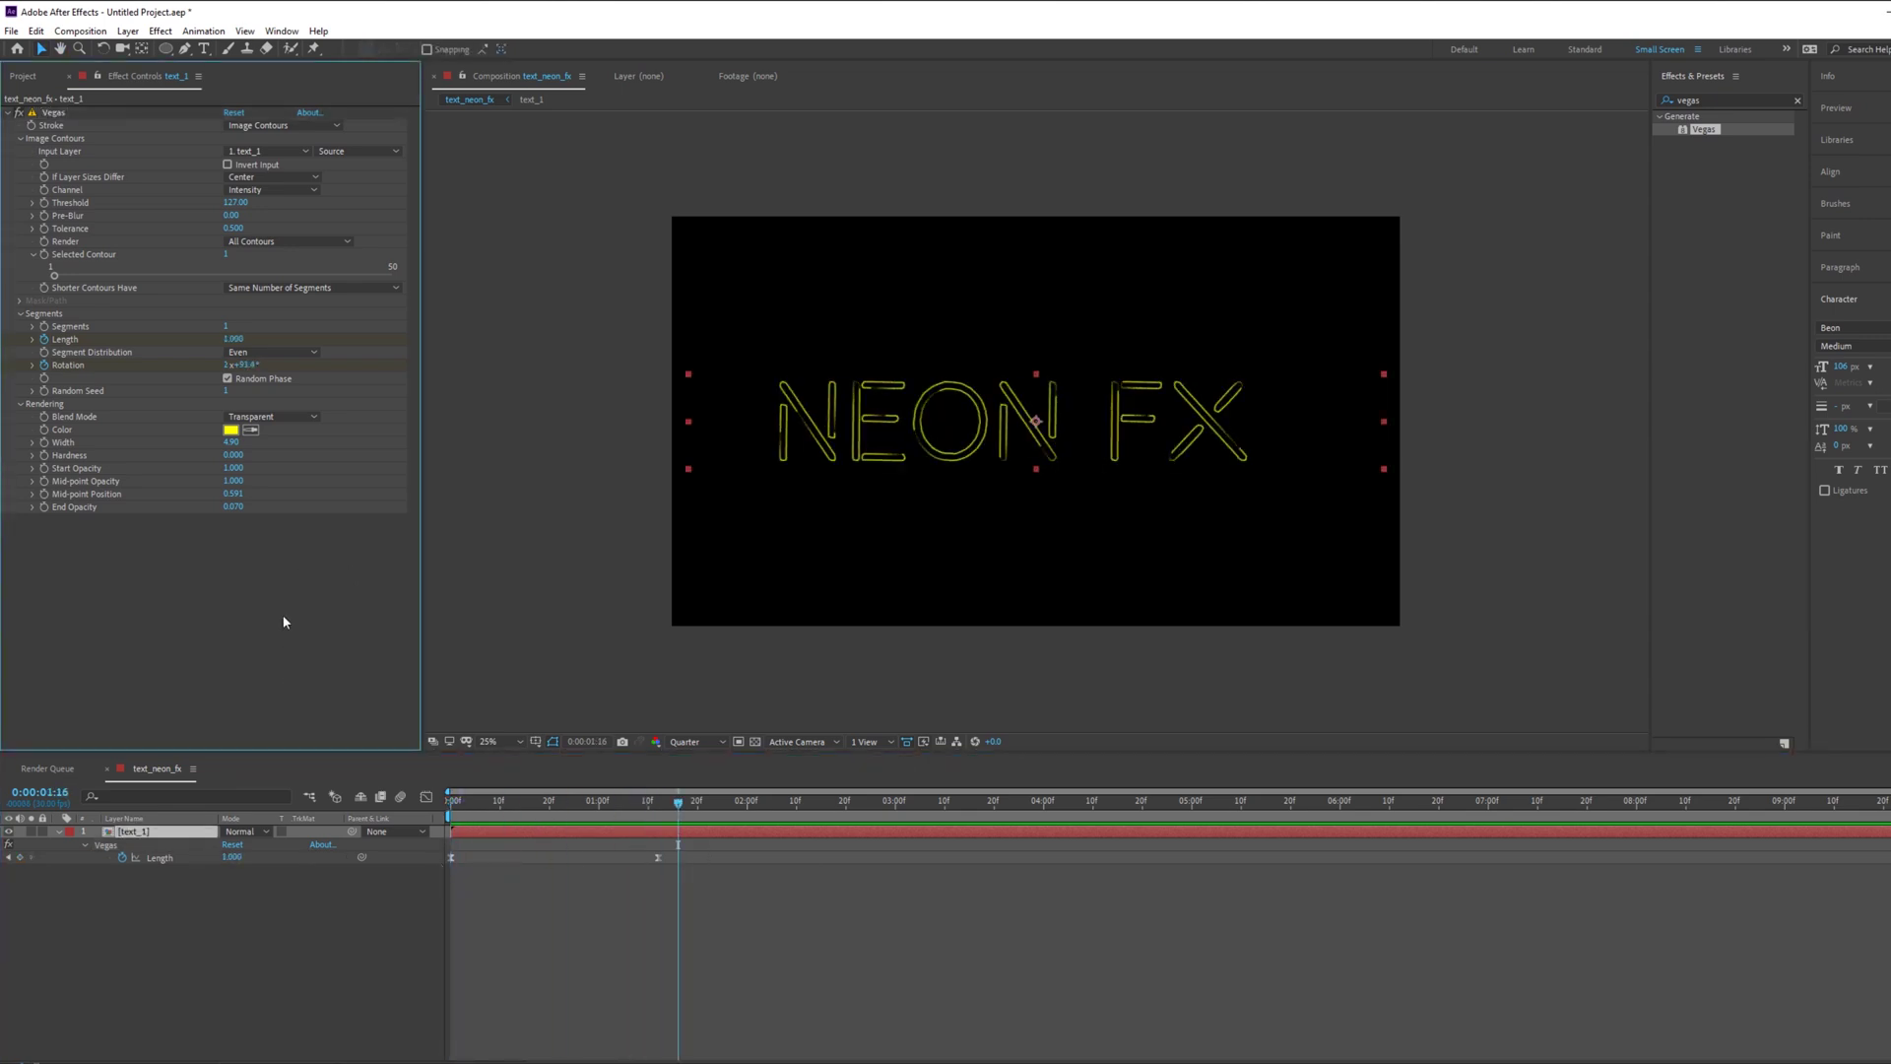
drag(1384, 378, 1343, 383)
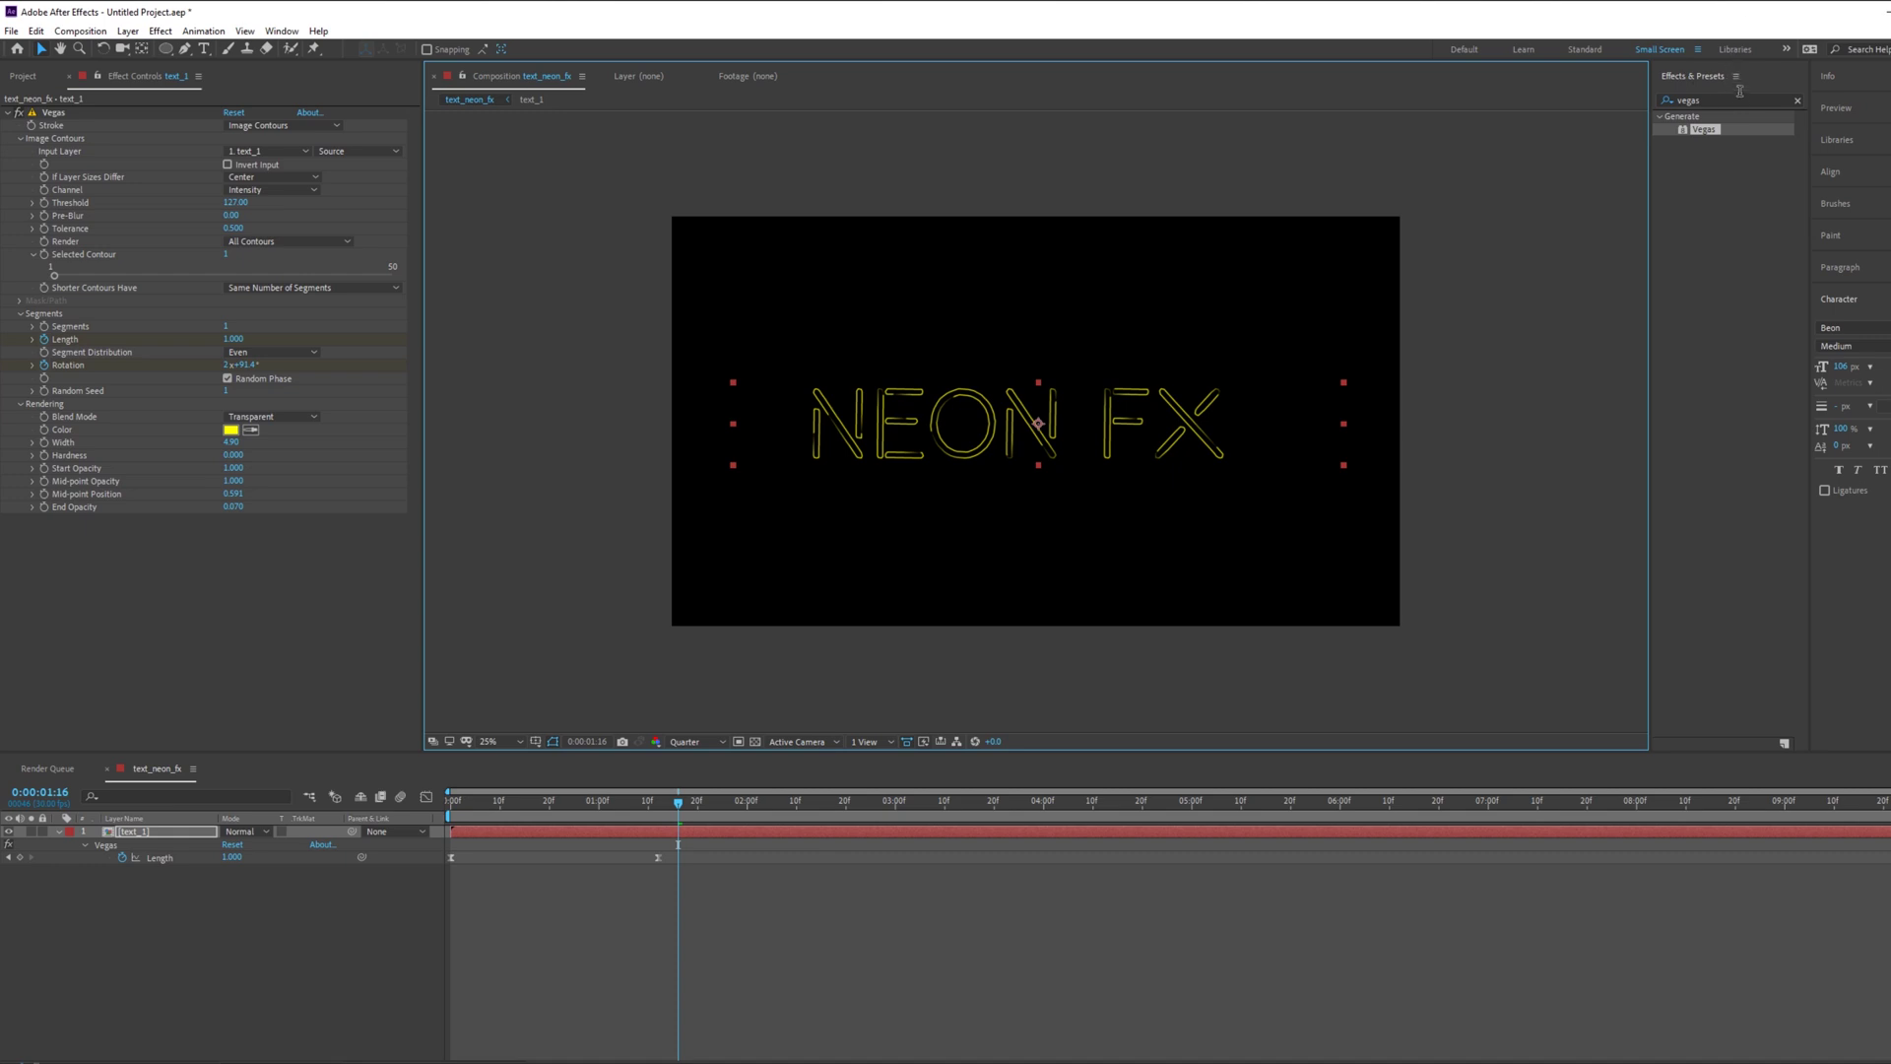
Step: Apply the Glow effect to the neon text layer and widen the effect settings area
click(1740, 97)
text(glow)
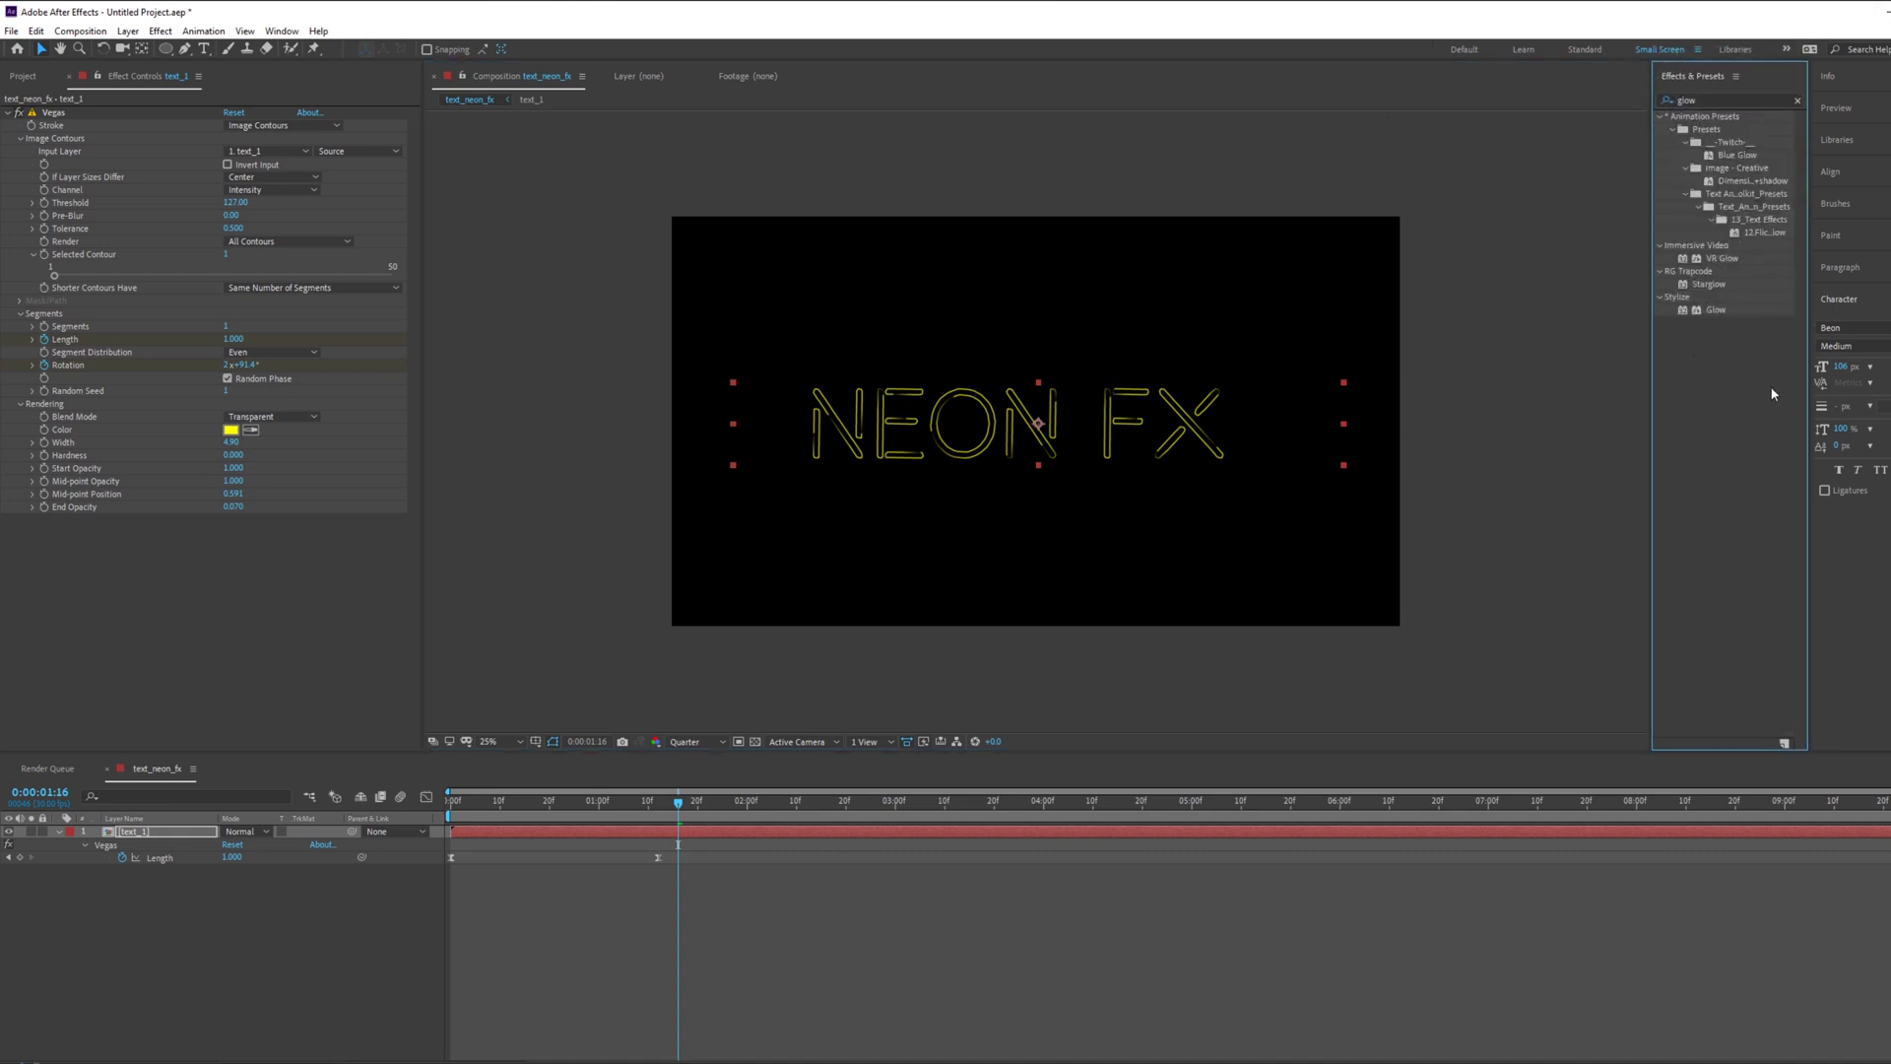
drag(1716, 310, 1032, 441)
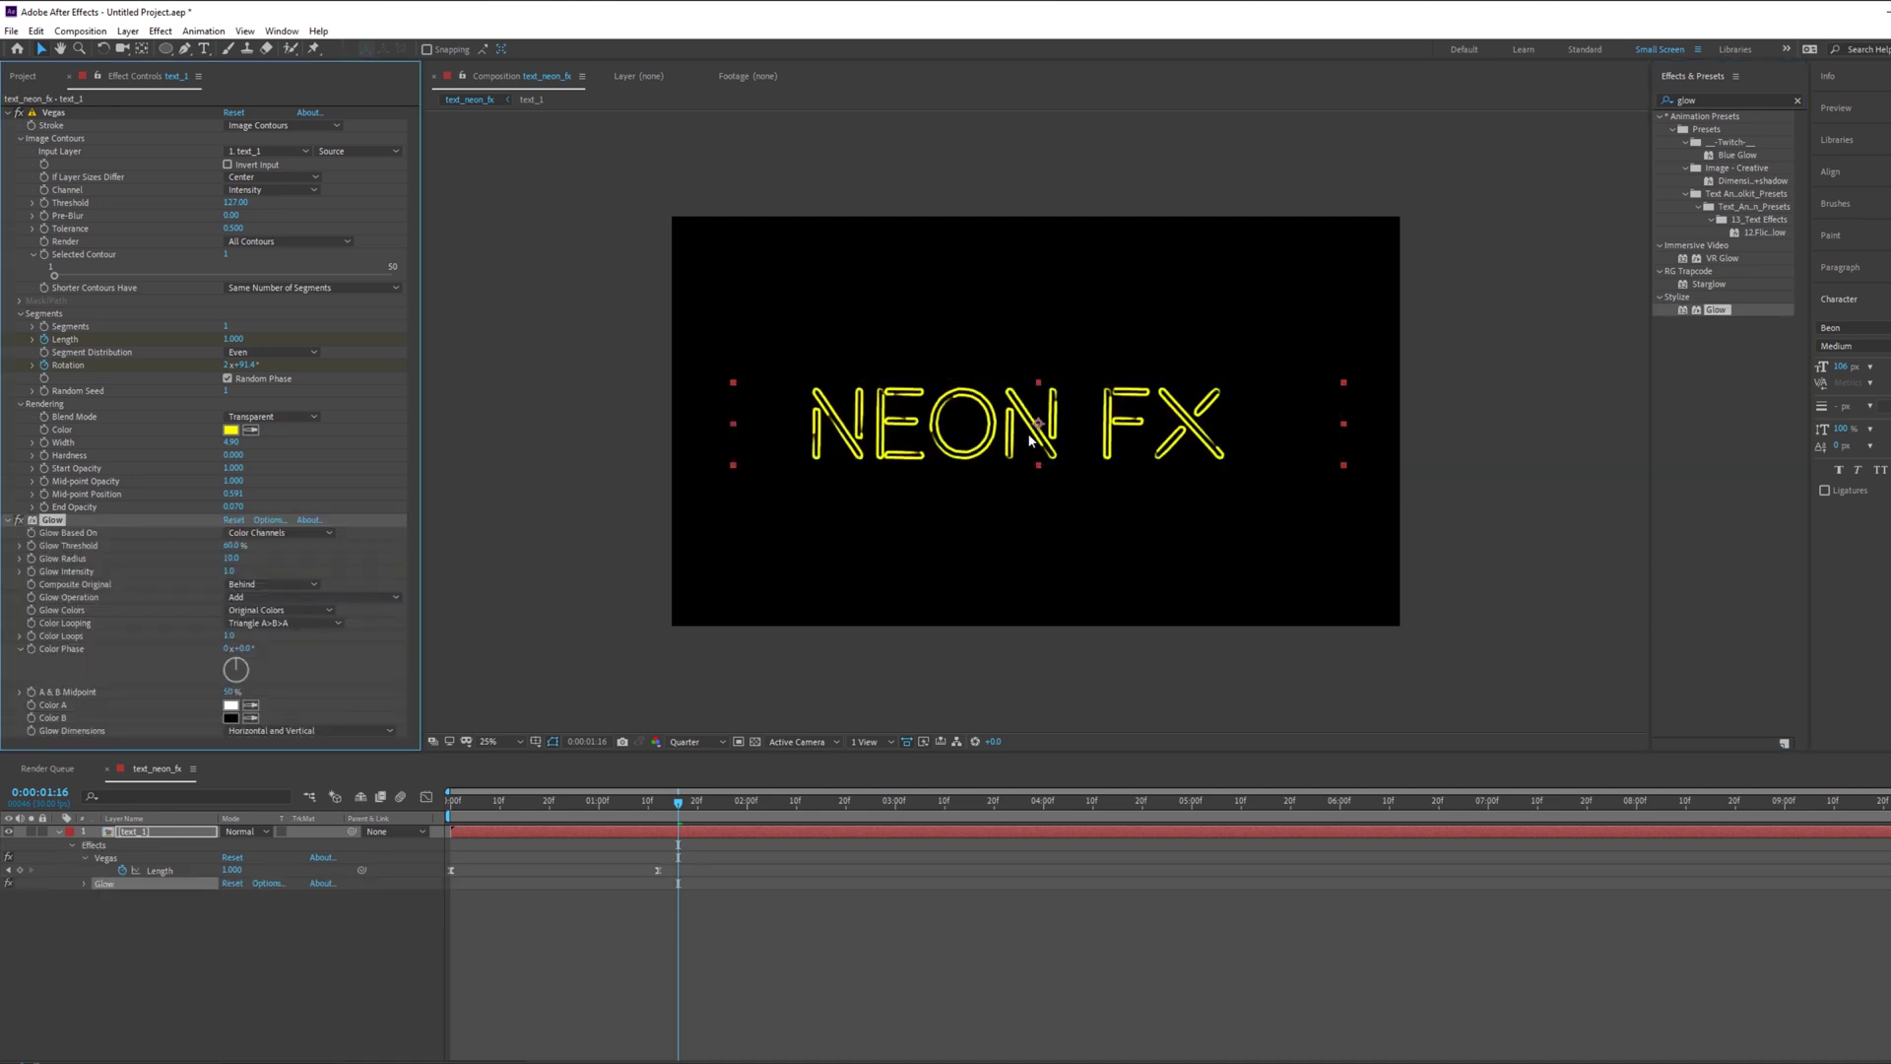
drag(422, 349, 477, 351)
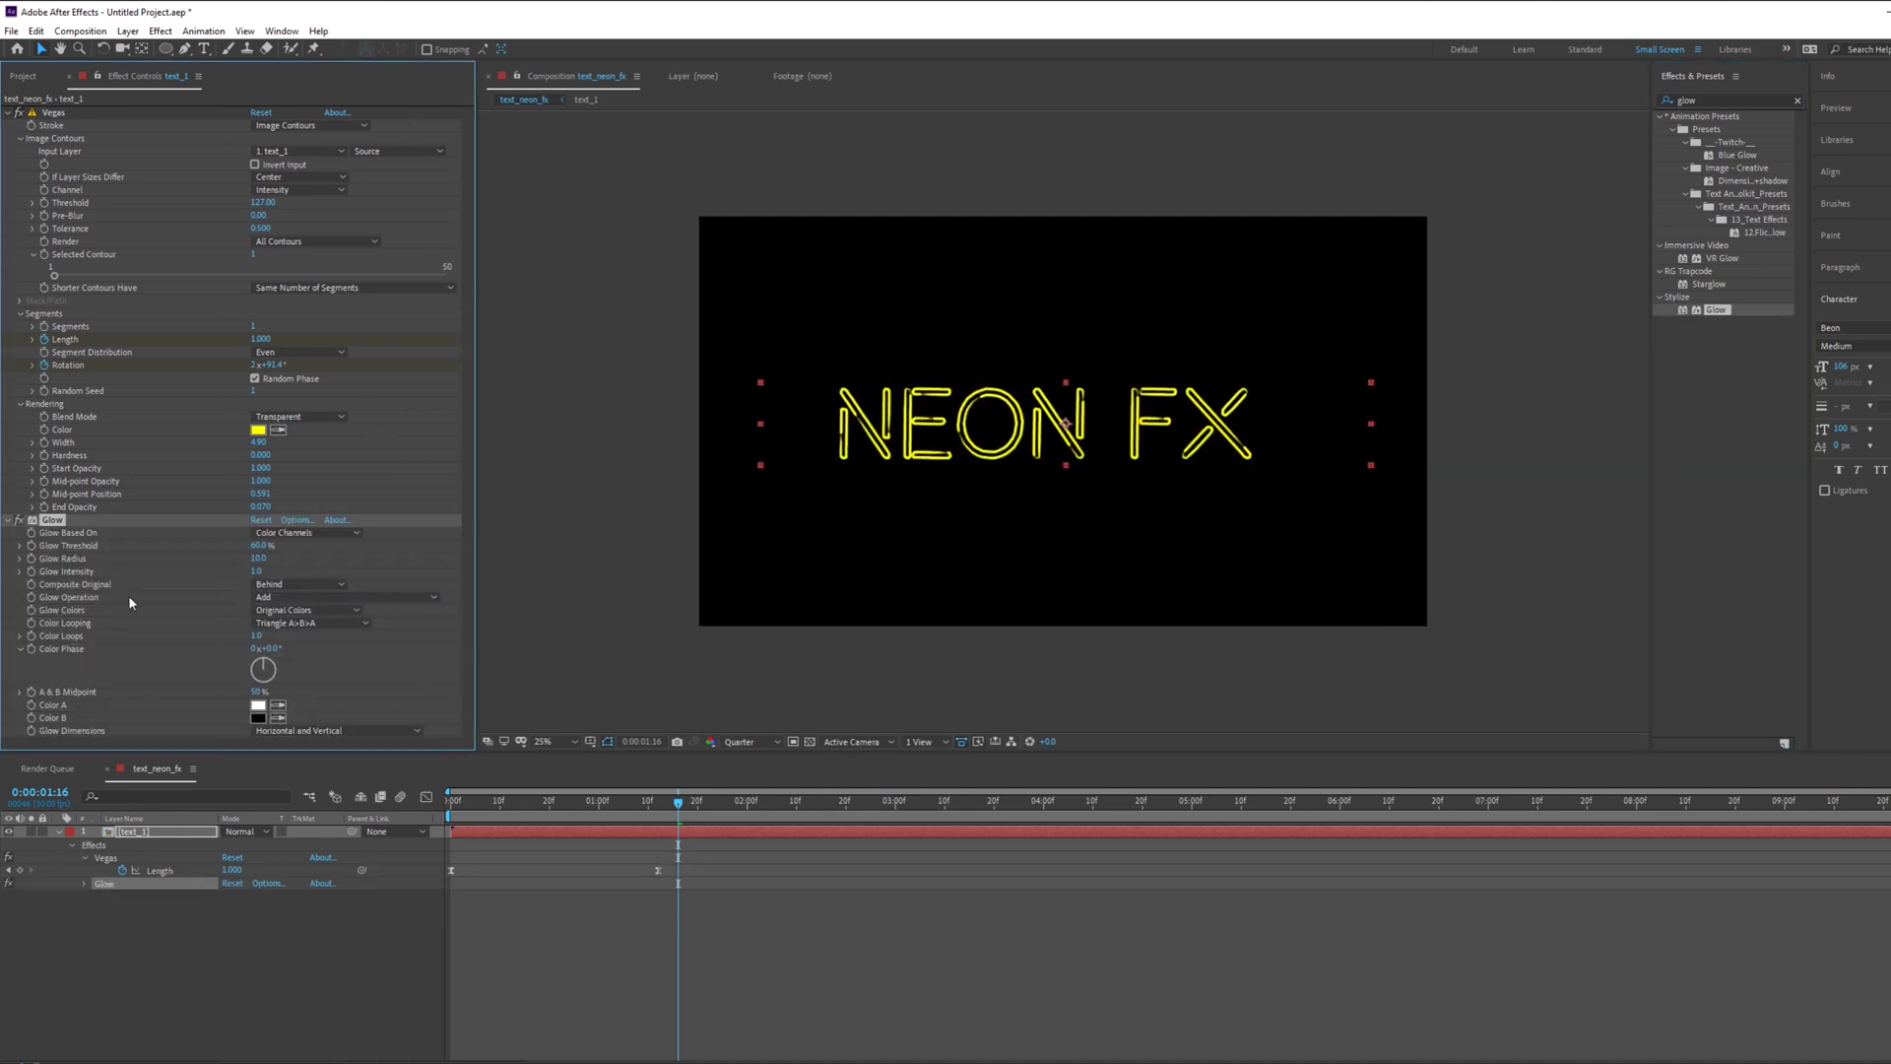
click(400, 426)
Step: Apply a 4-Color Gradient between Vegas and Glow and reposition its color points around the corners of the text
click(1752, 101)
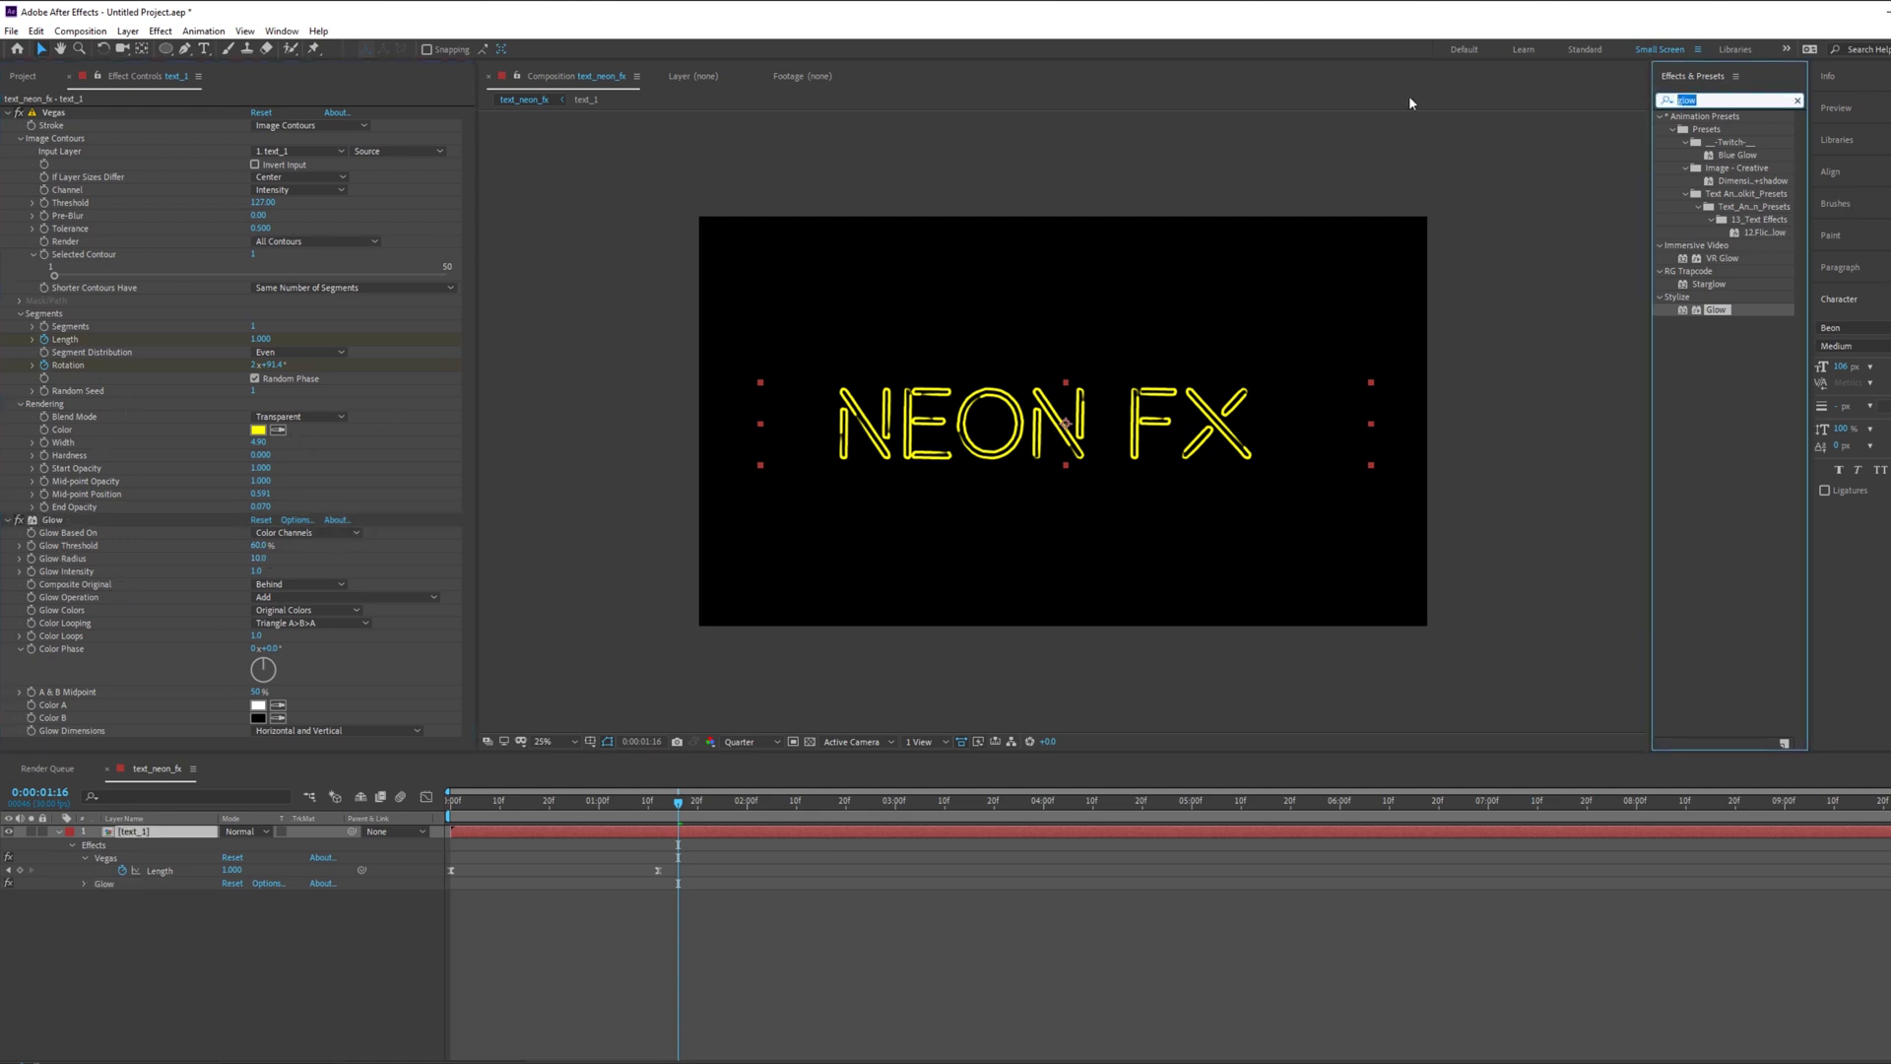
text(4-color)
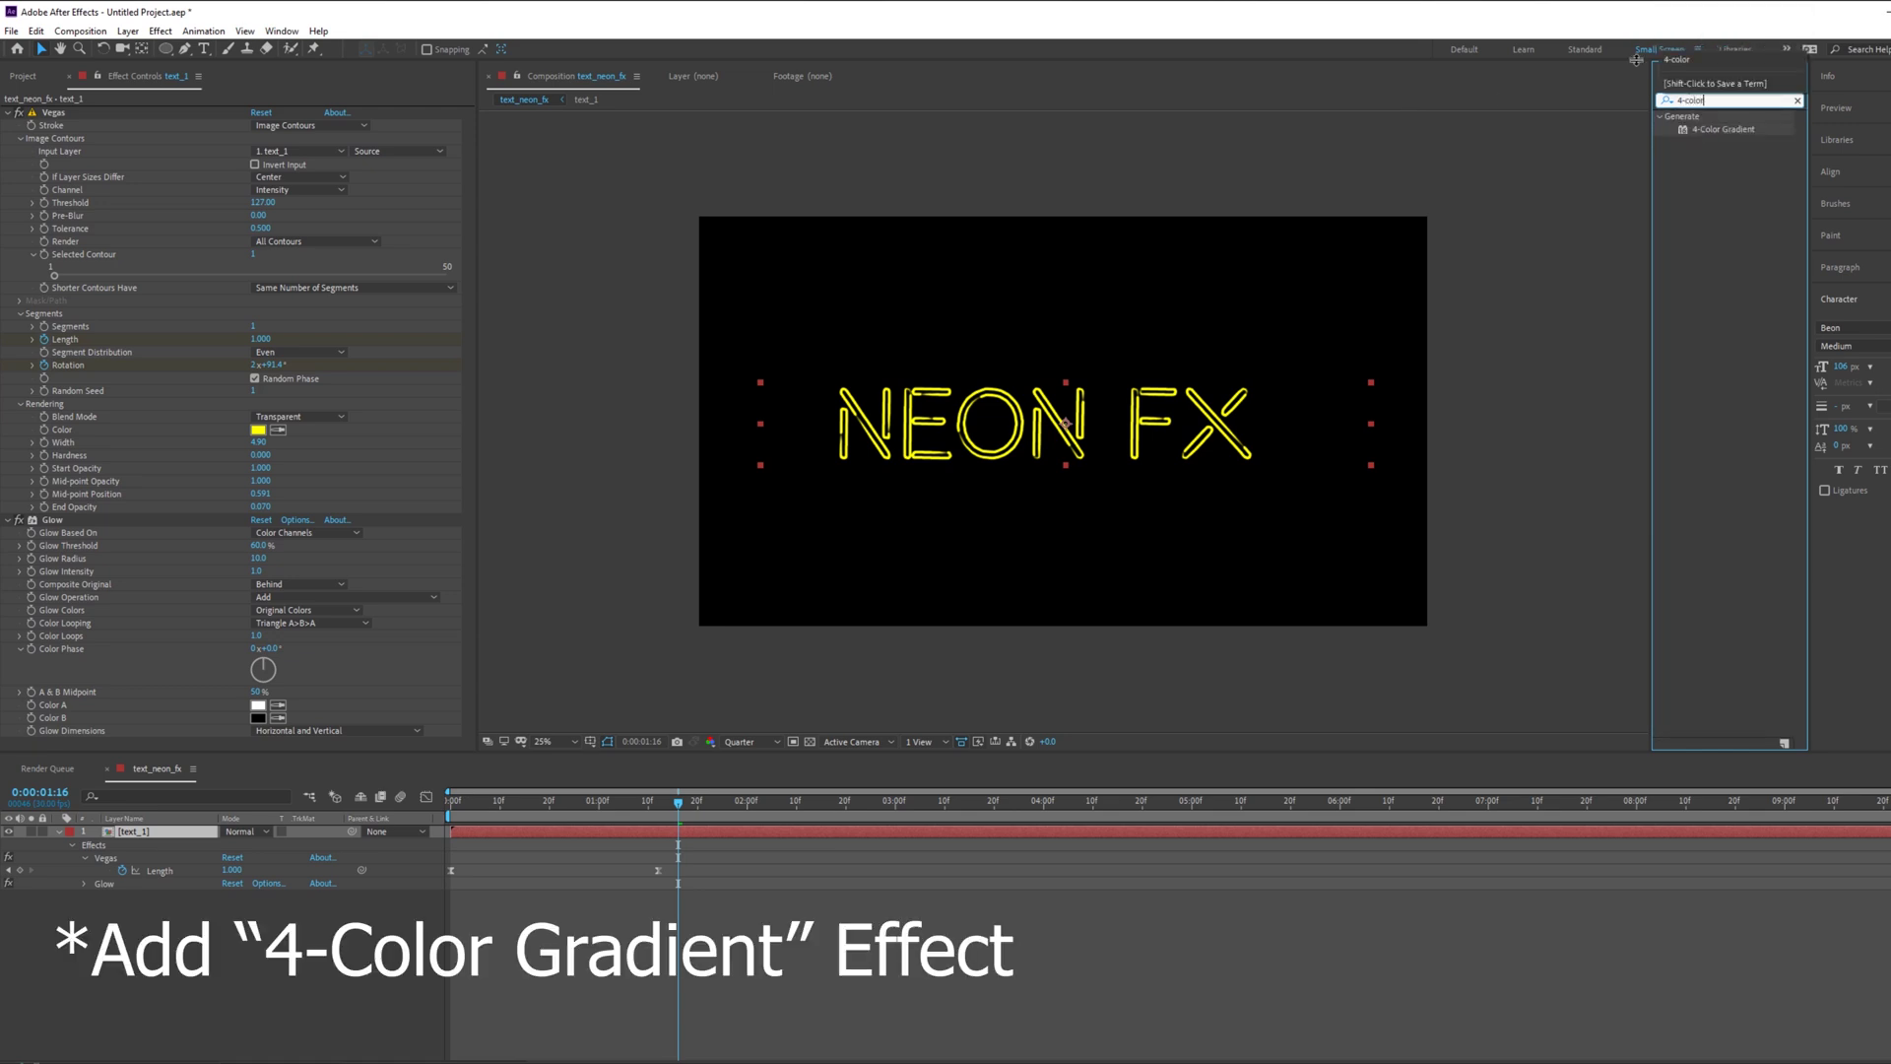
click(1735, 132)
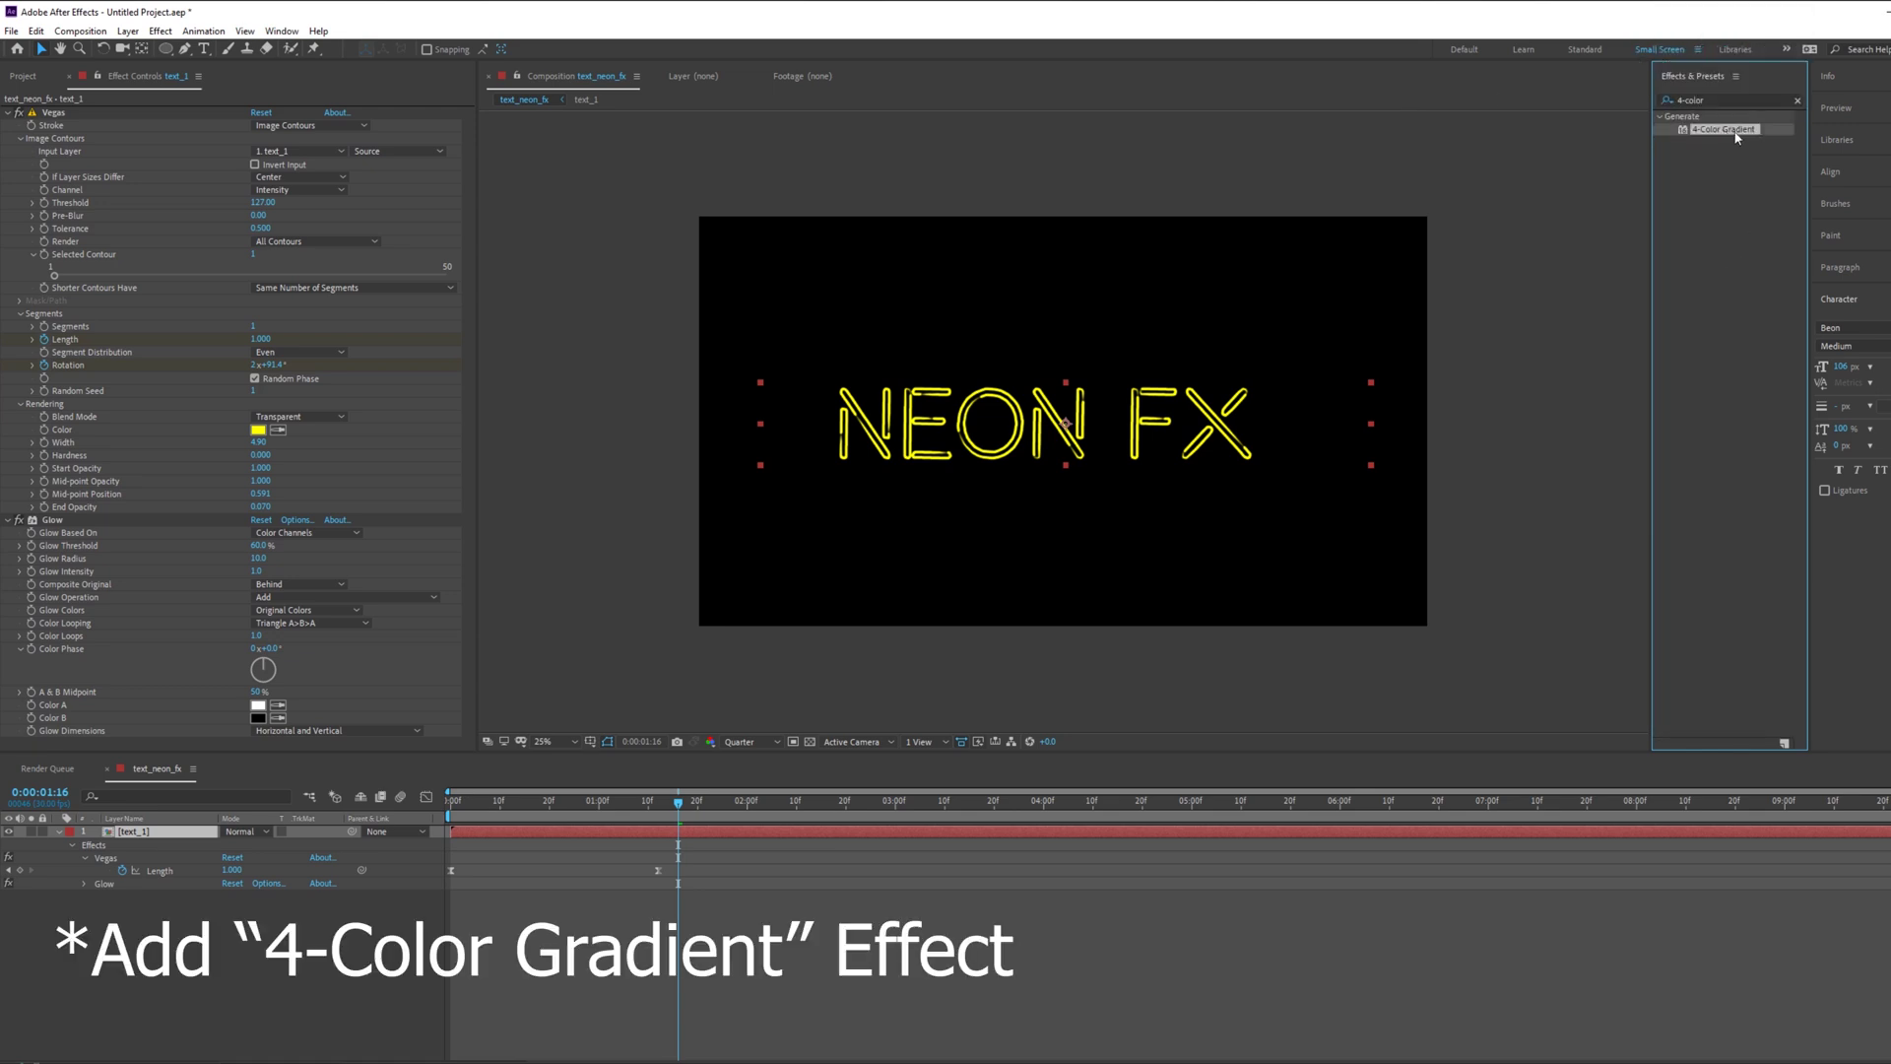
drag(1711, 134, 130, 505)
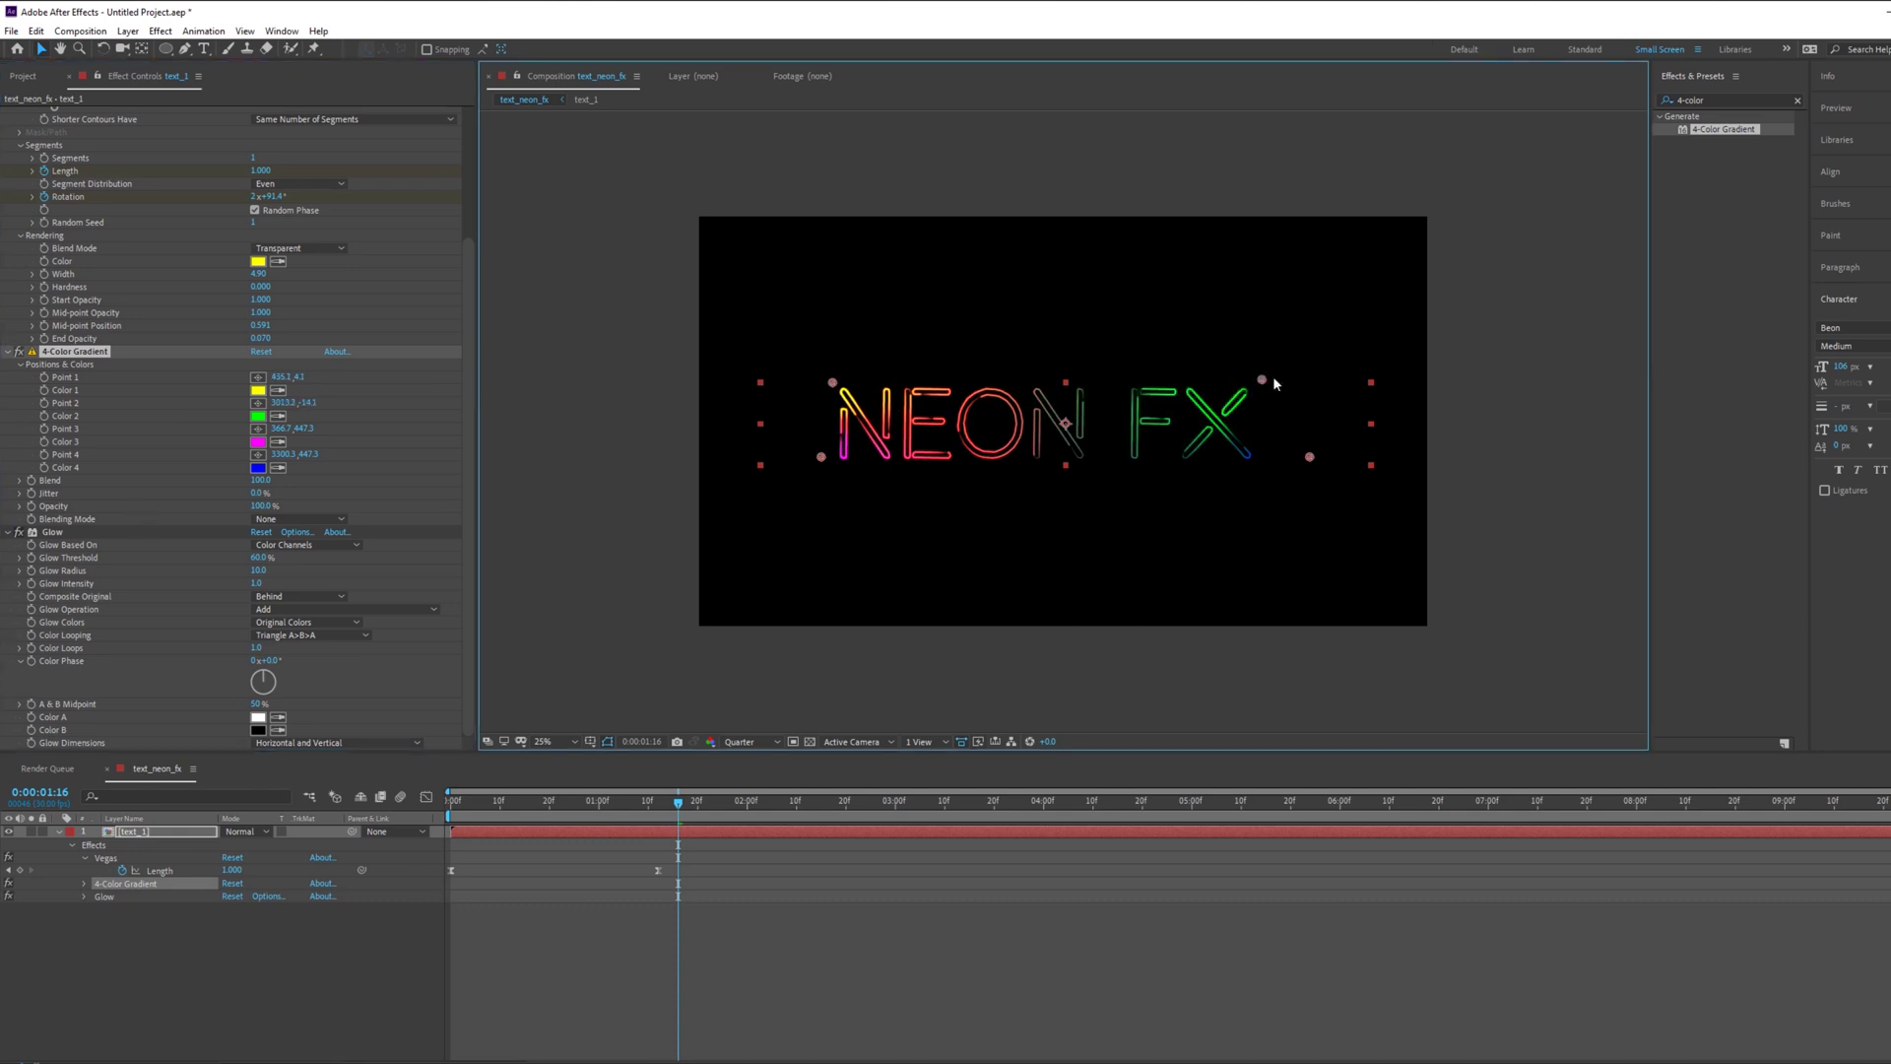
drag(1310, 458, 1265, 492)
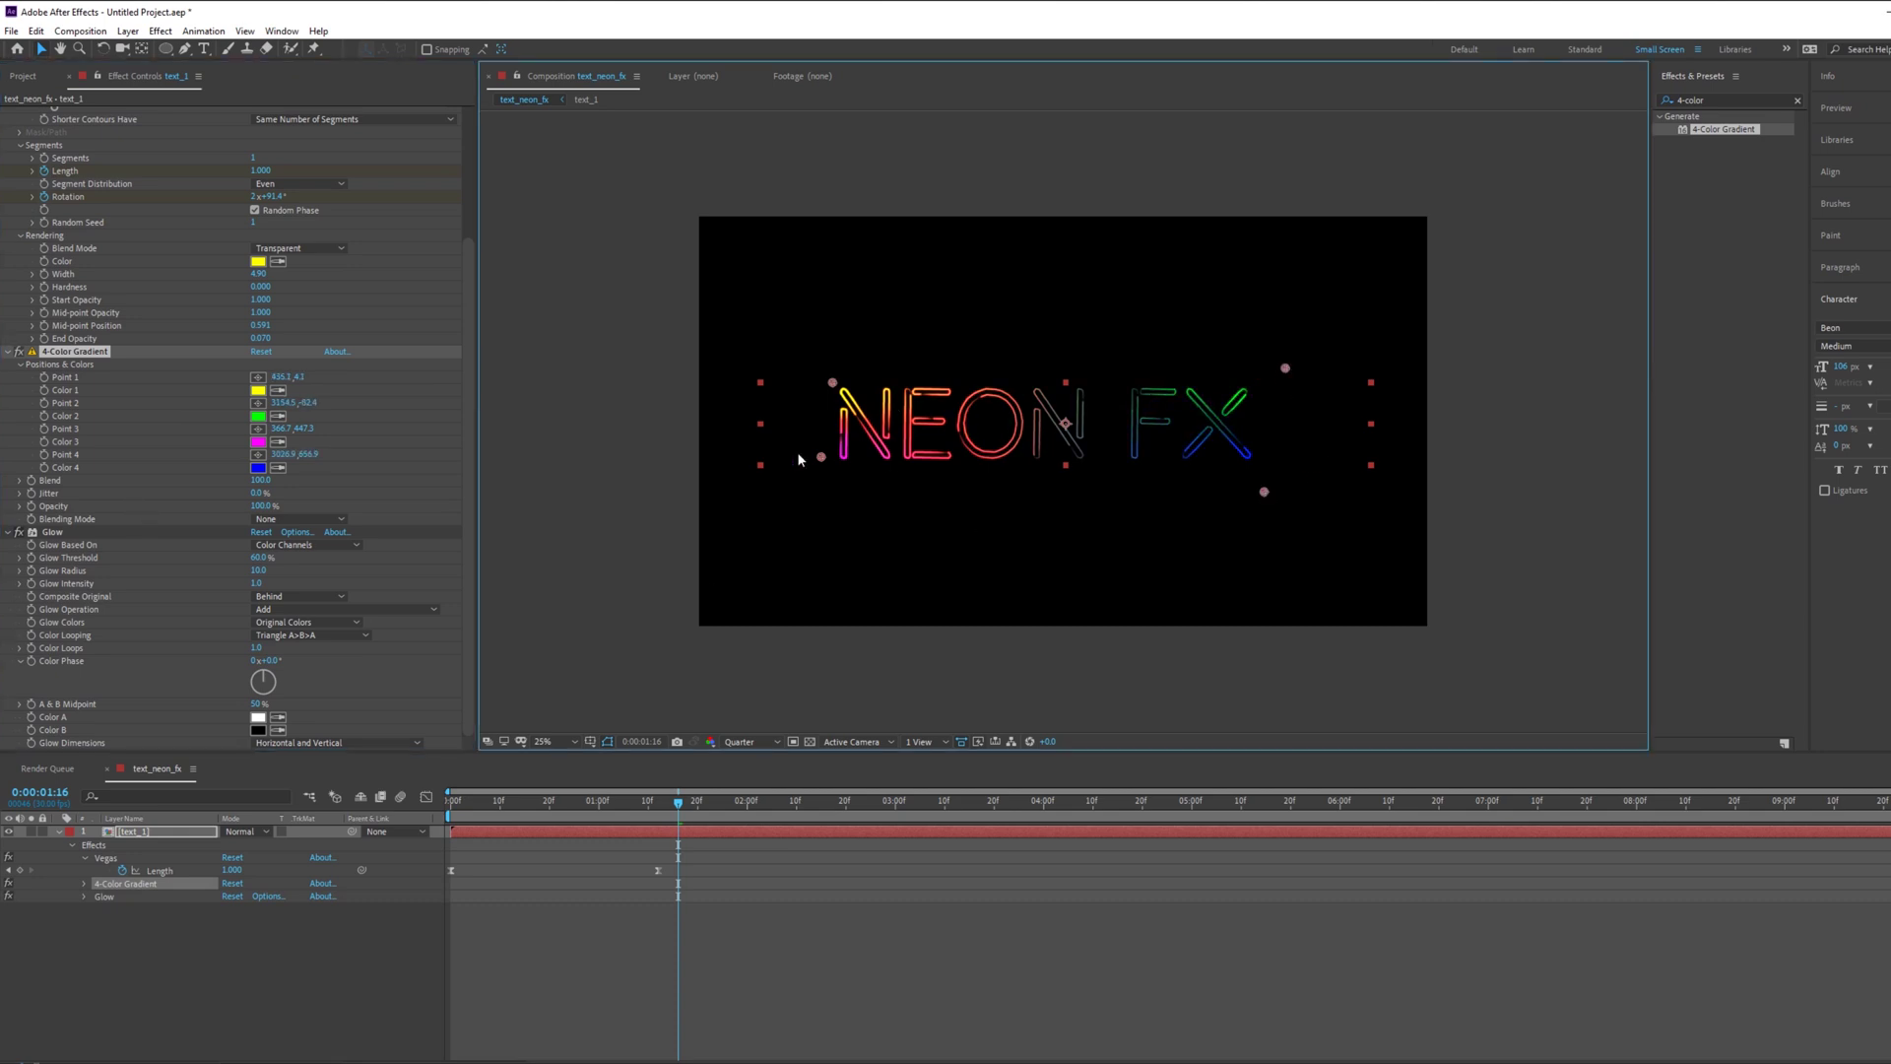
drag(822, 459, 842, 490)
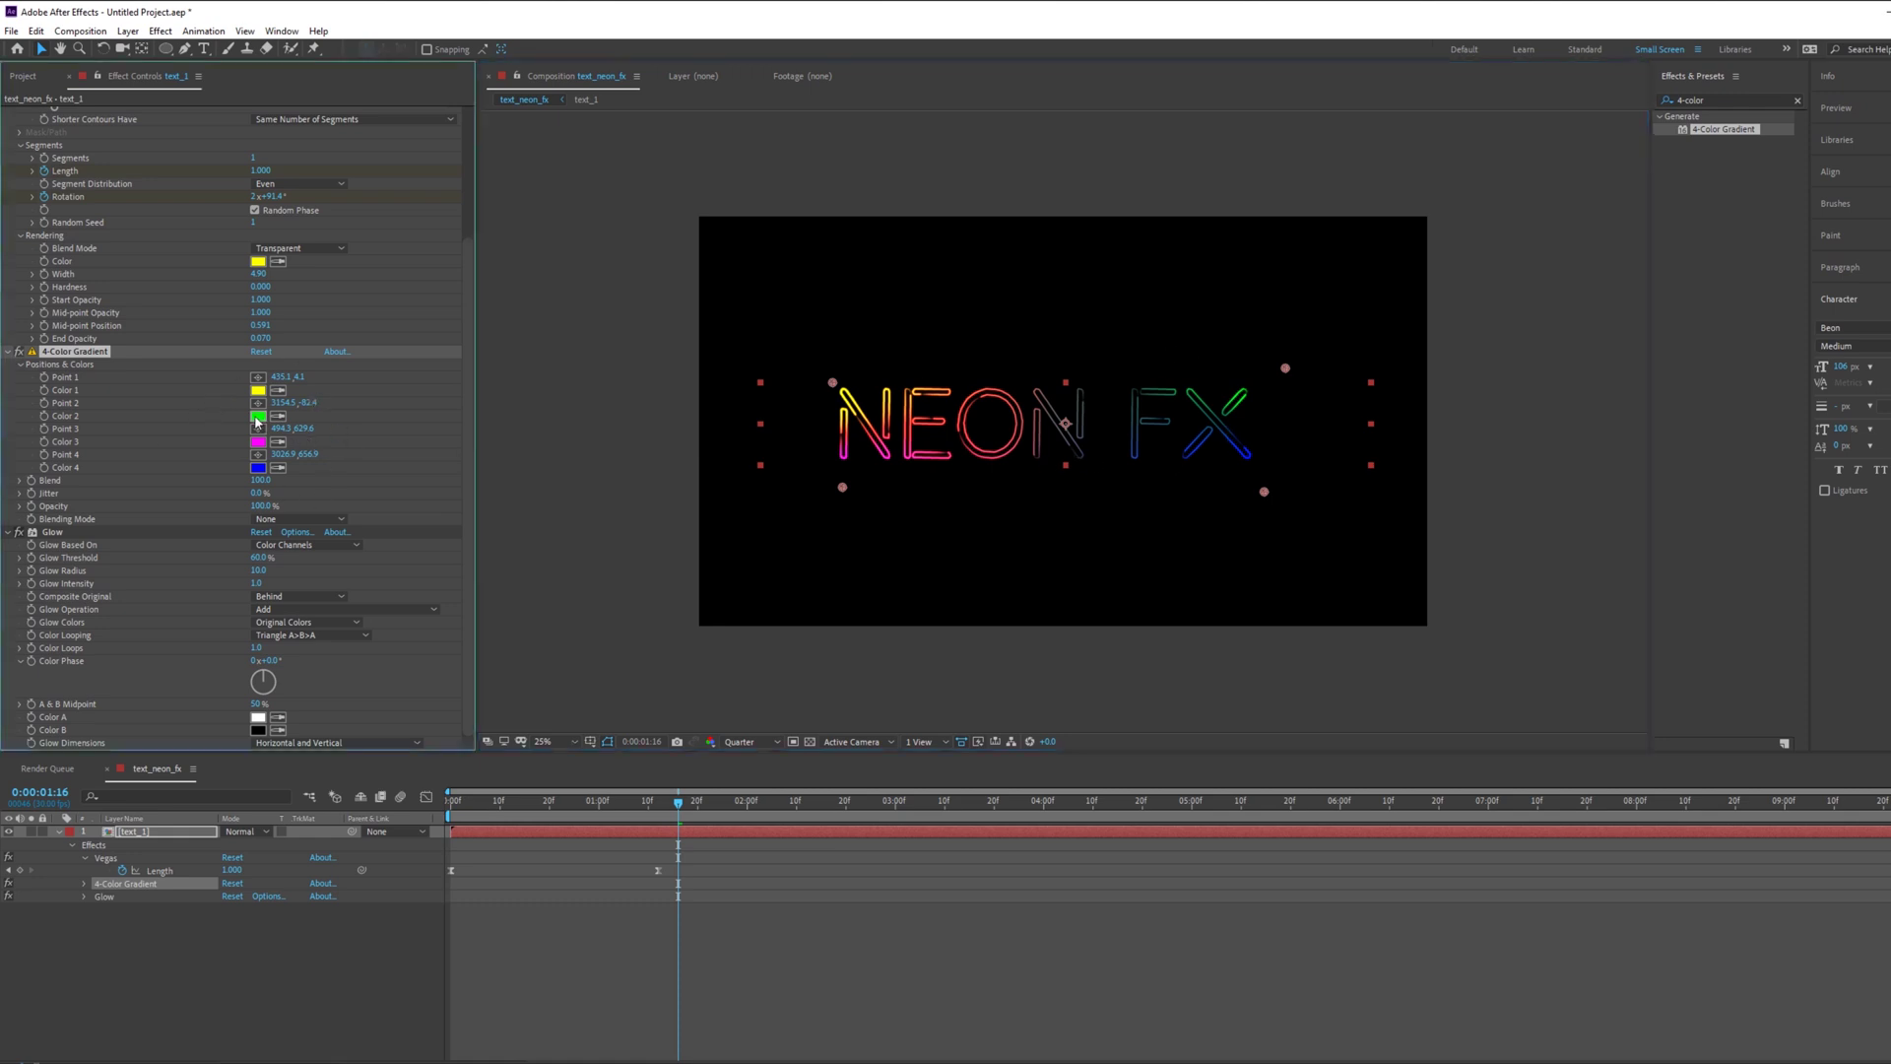
Step: Change the gradient's Color 2 to yellow-green and Color 4 to blue-violet
click(258, 415)
drag(1890, 769, 1890, 801)
key(Return)
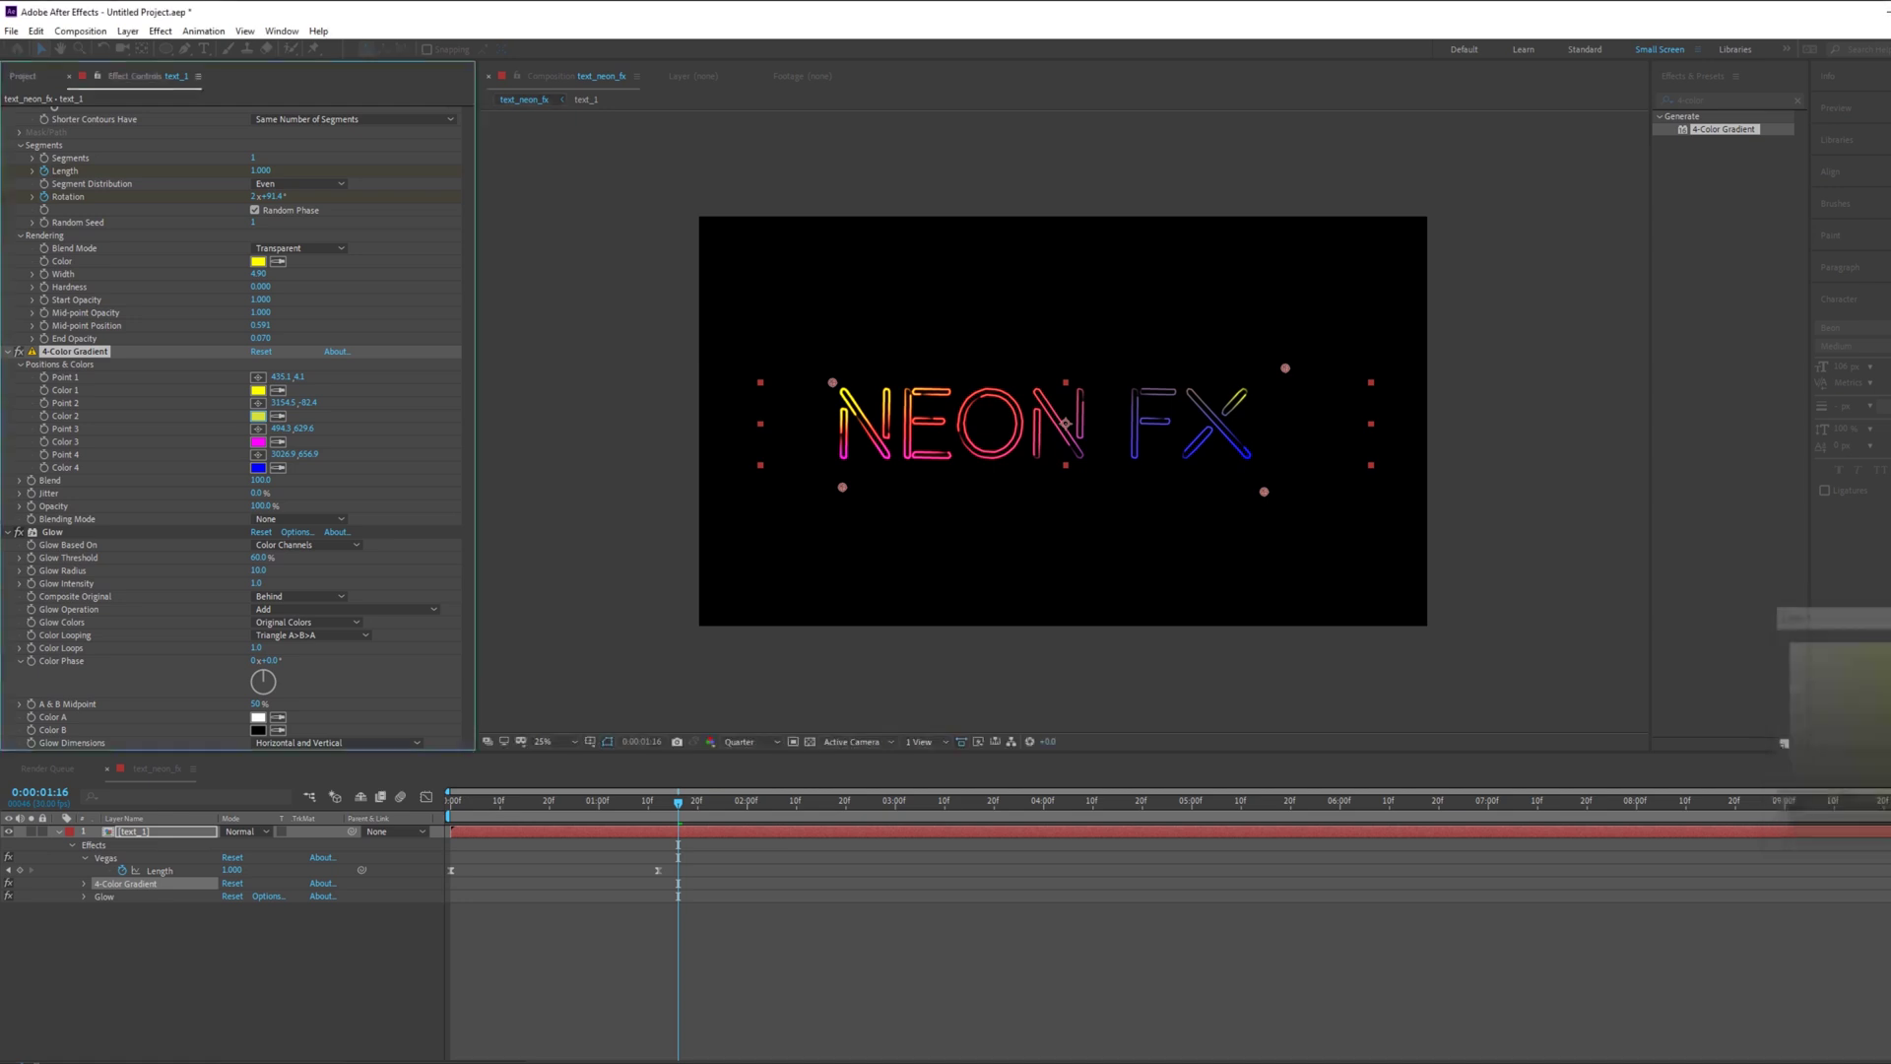
click(258, 468)
drag(1876, 614, 1352, 608)
mouse_move(1474, 699)
mouse_down()
mouse_move(1476, 677)
mouse_move(1480, 692)
mouse_up()
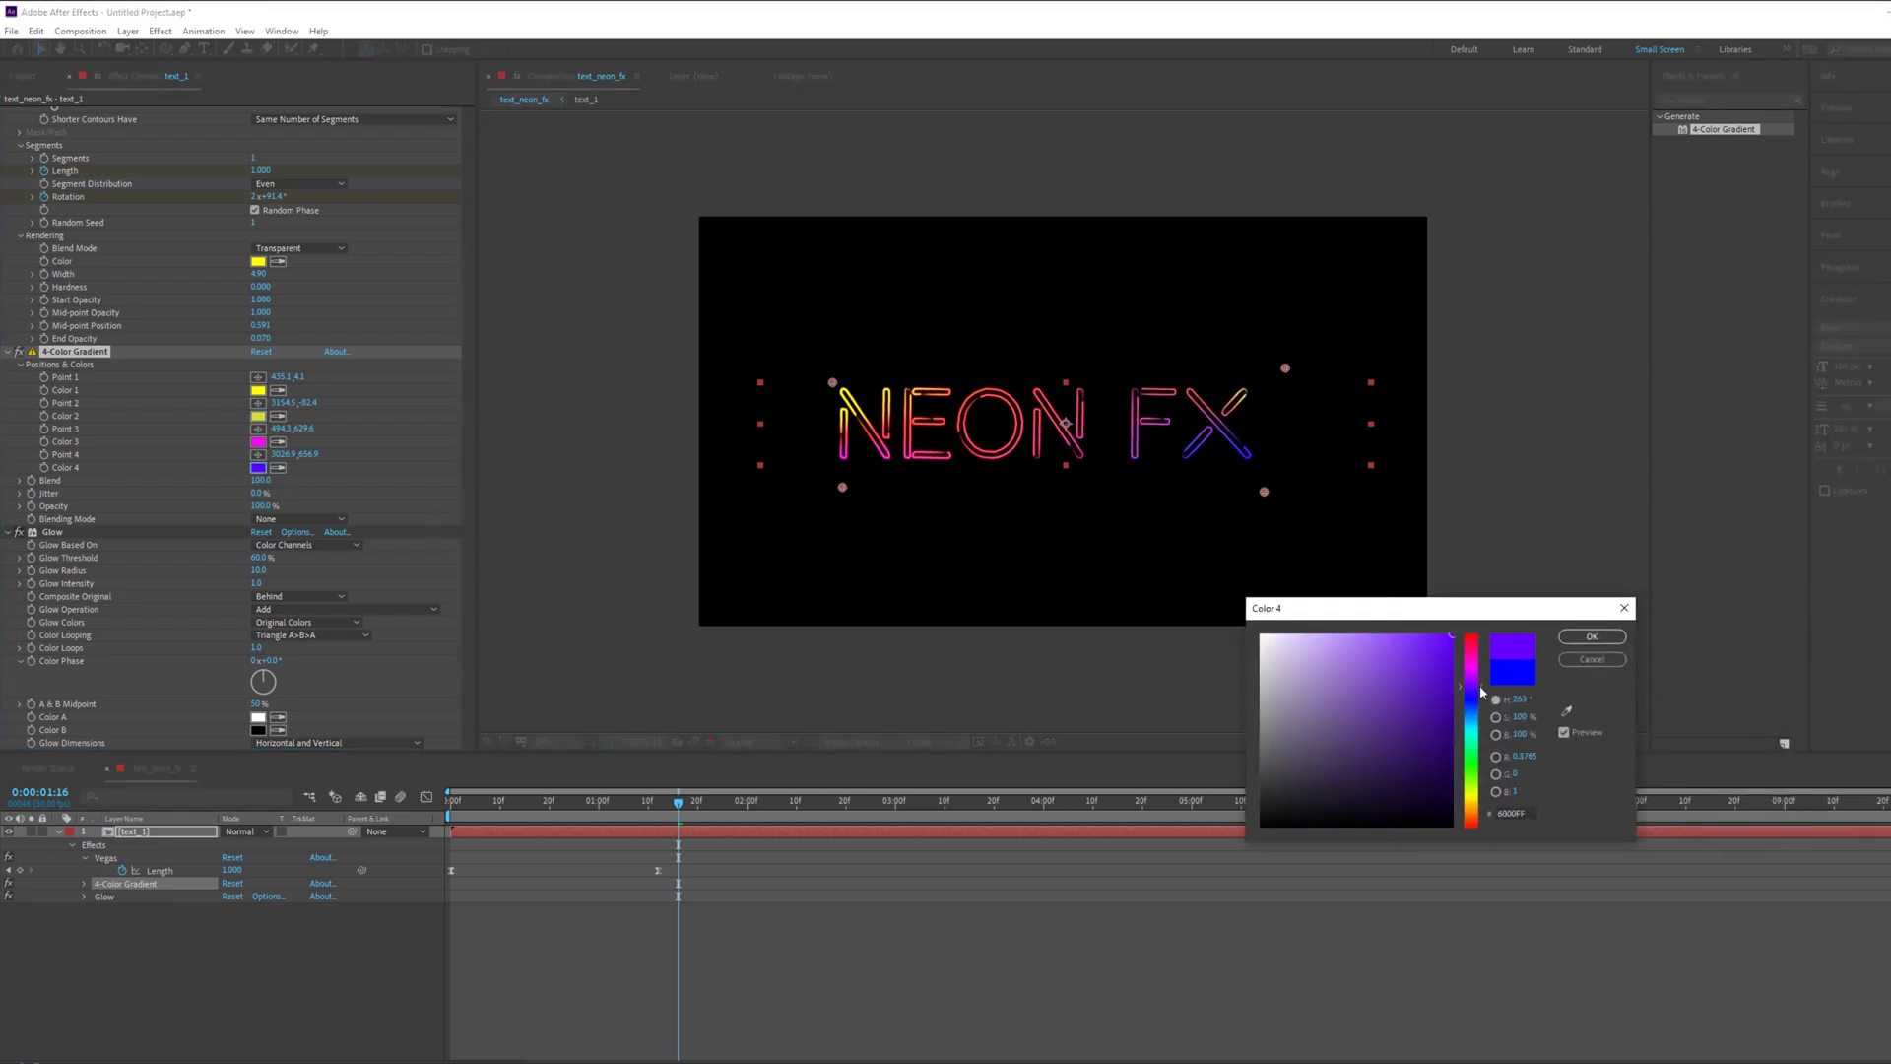
key(Return)
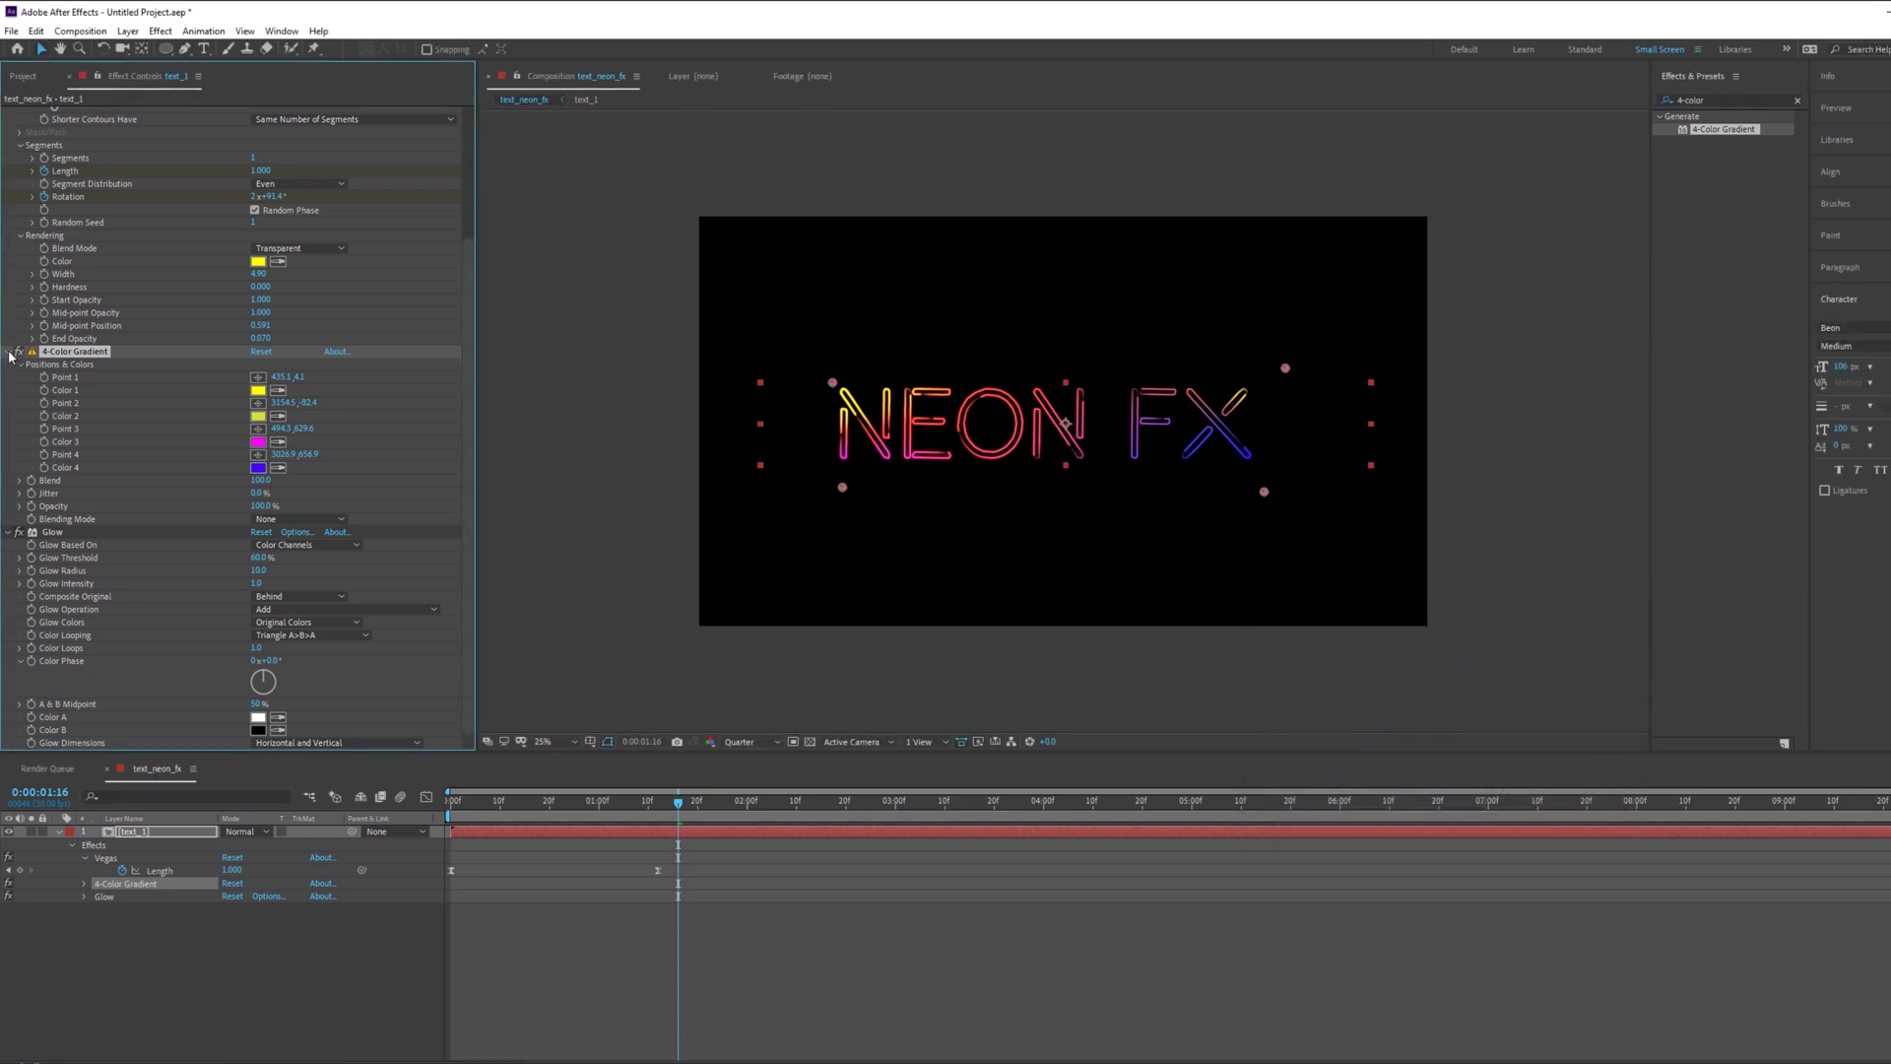
Step: Collapse the gradient settings and set the Glow Threshold to about 62.4% and the Glow Radius to about 154
click(10, 353)
click(51, 532)
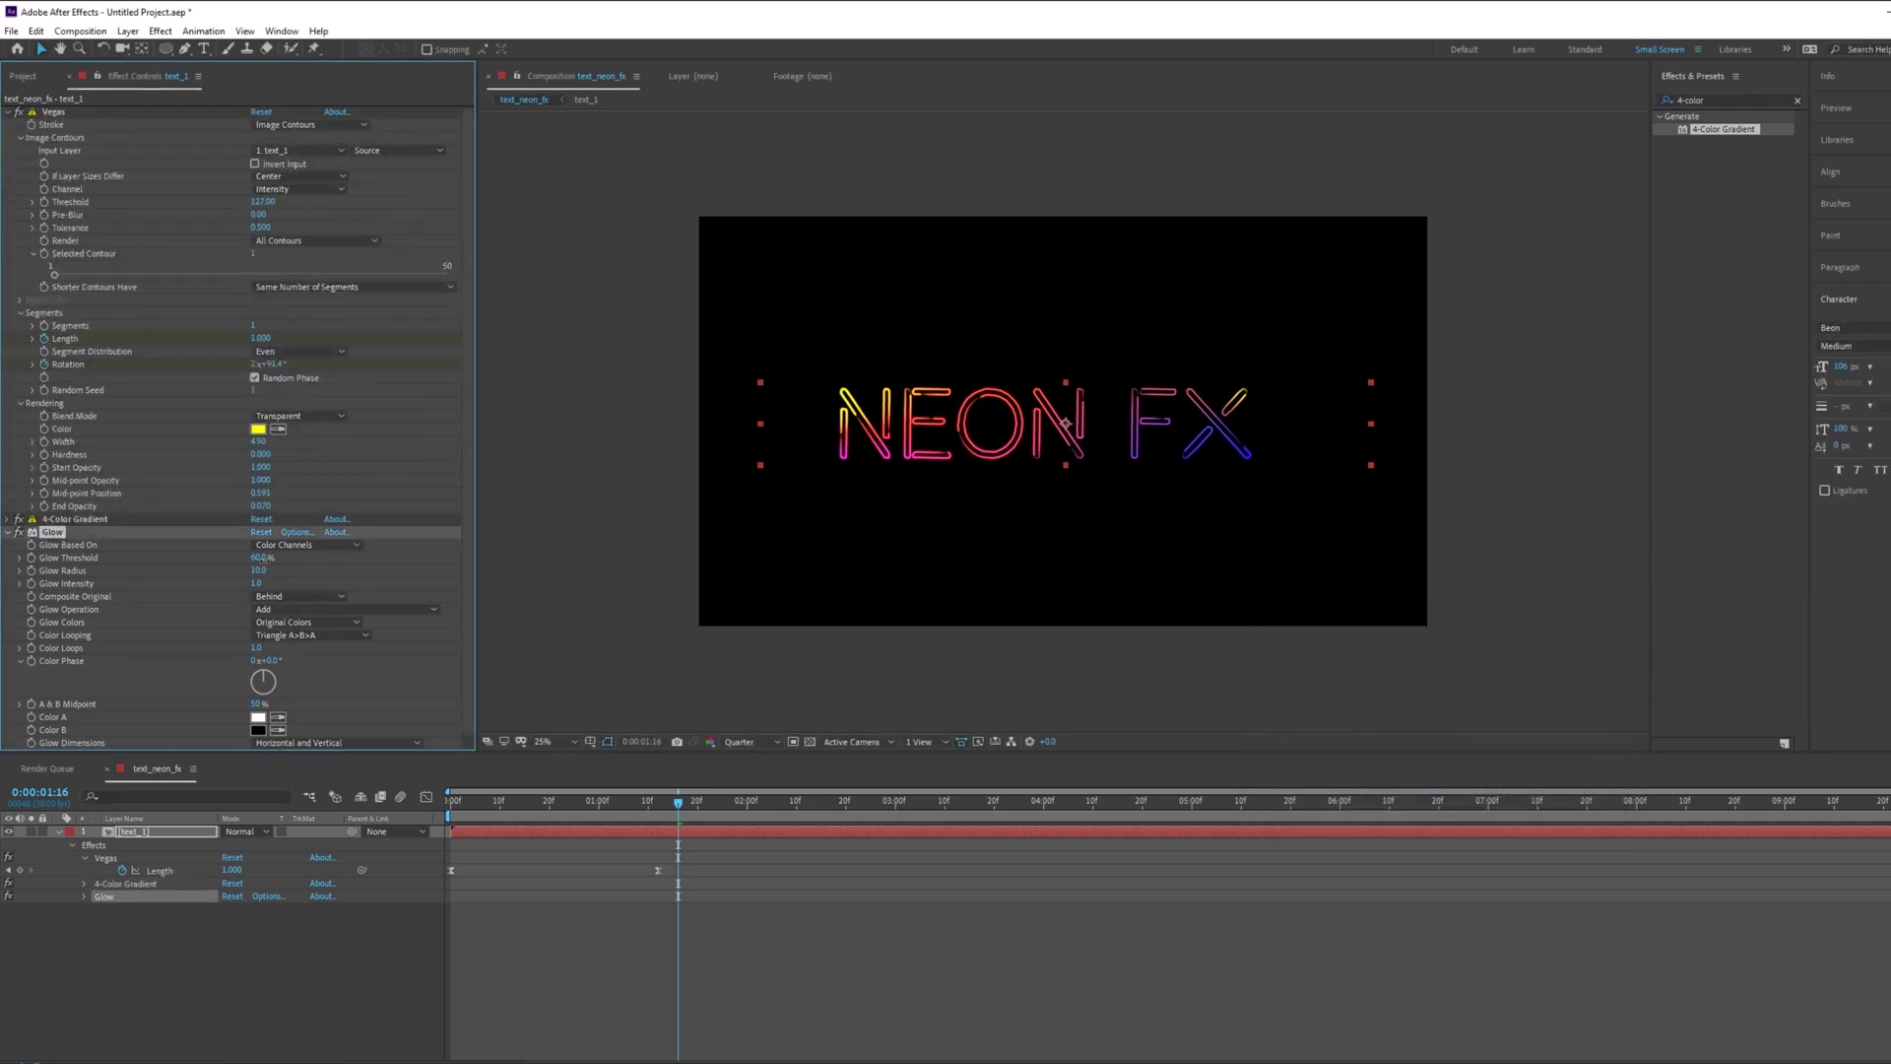
click(262, 557)
drag(258, 570, 337, 554)
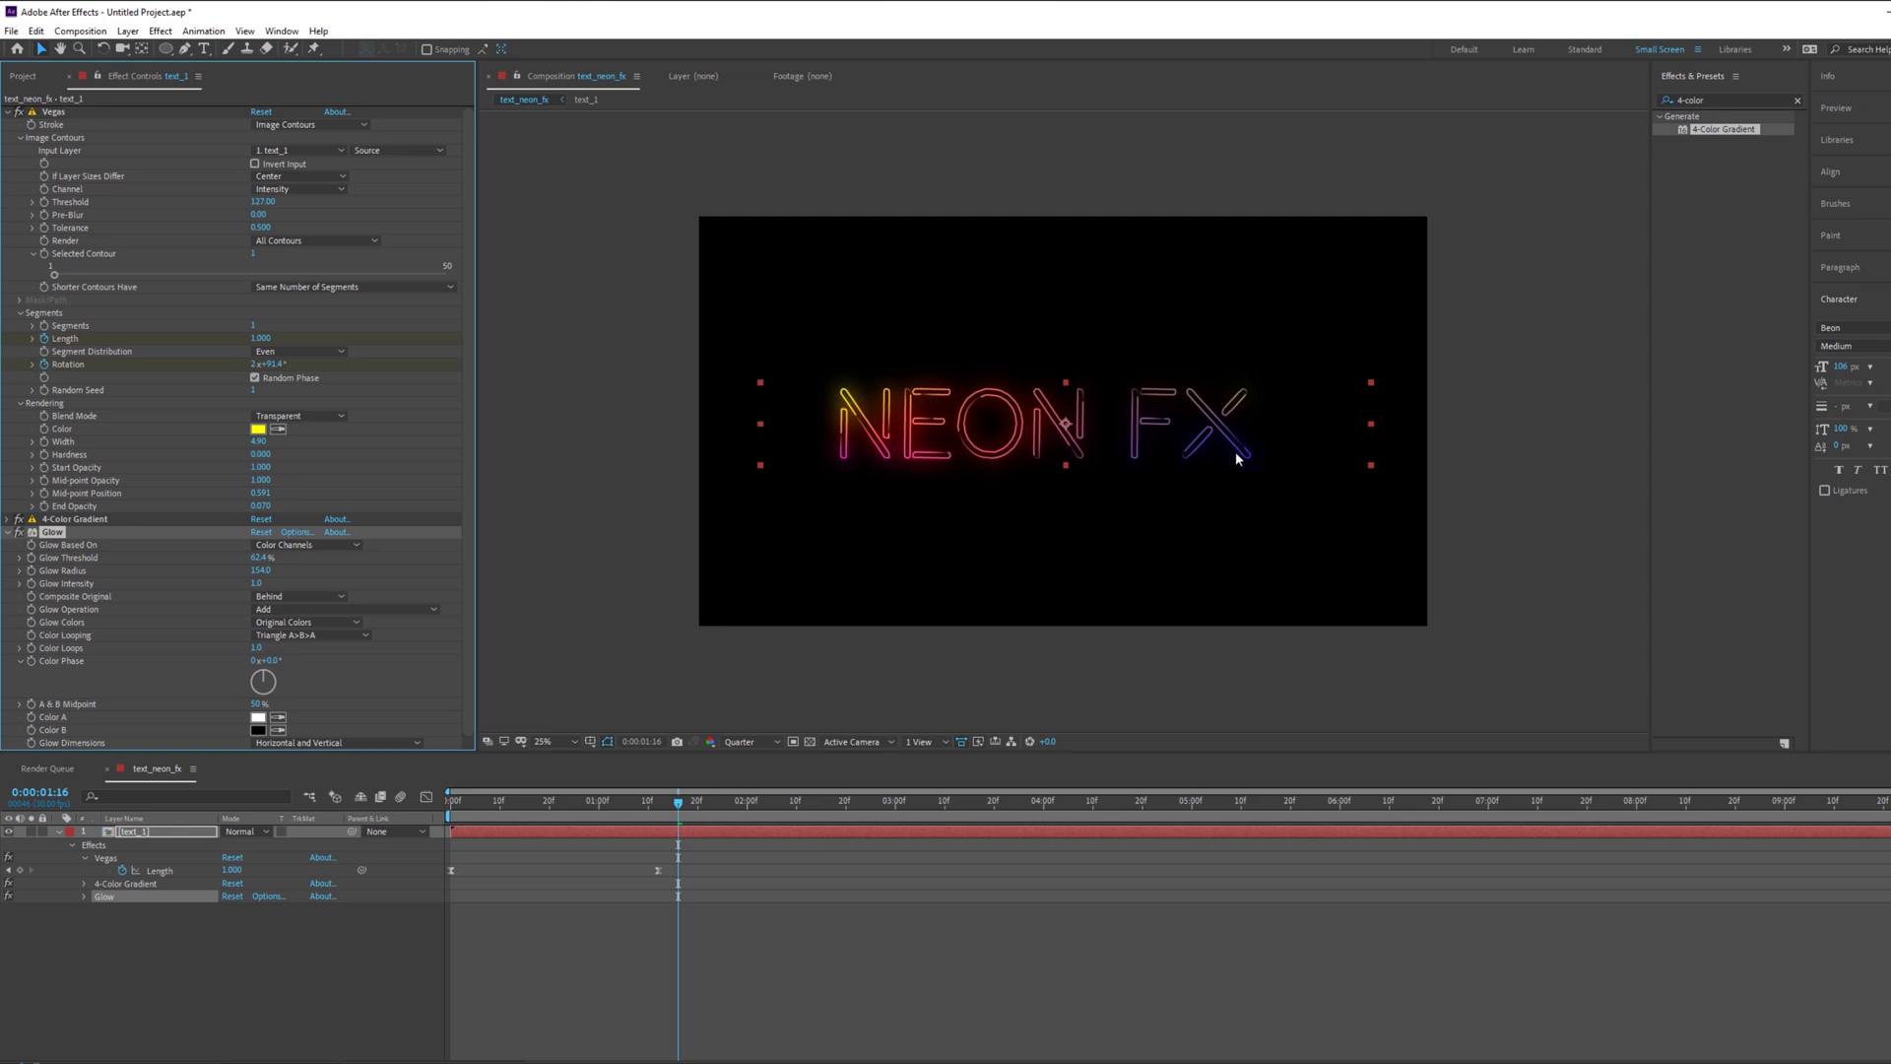
Step: Set the 4-Color Gradient's Color 4 to cyan, 00CCFF
click(8, 519)
click(259, 635)
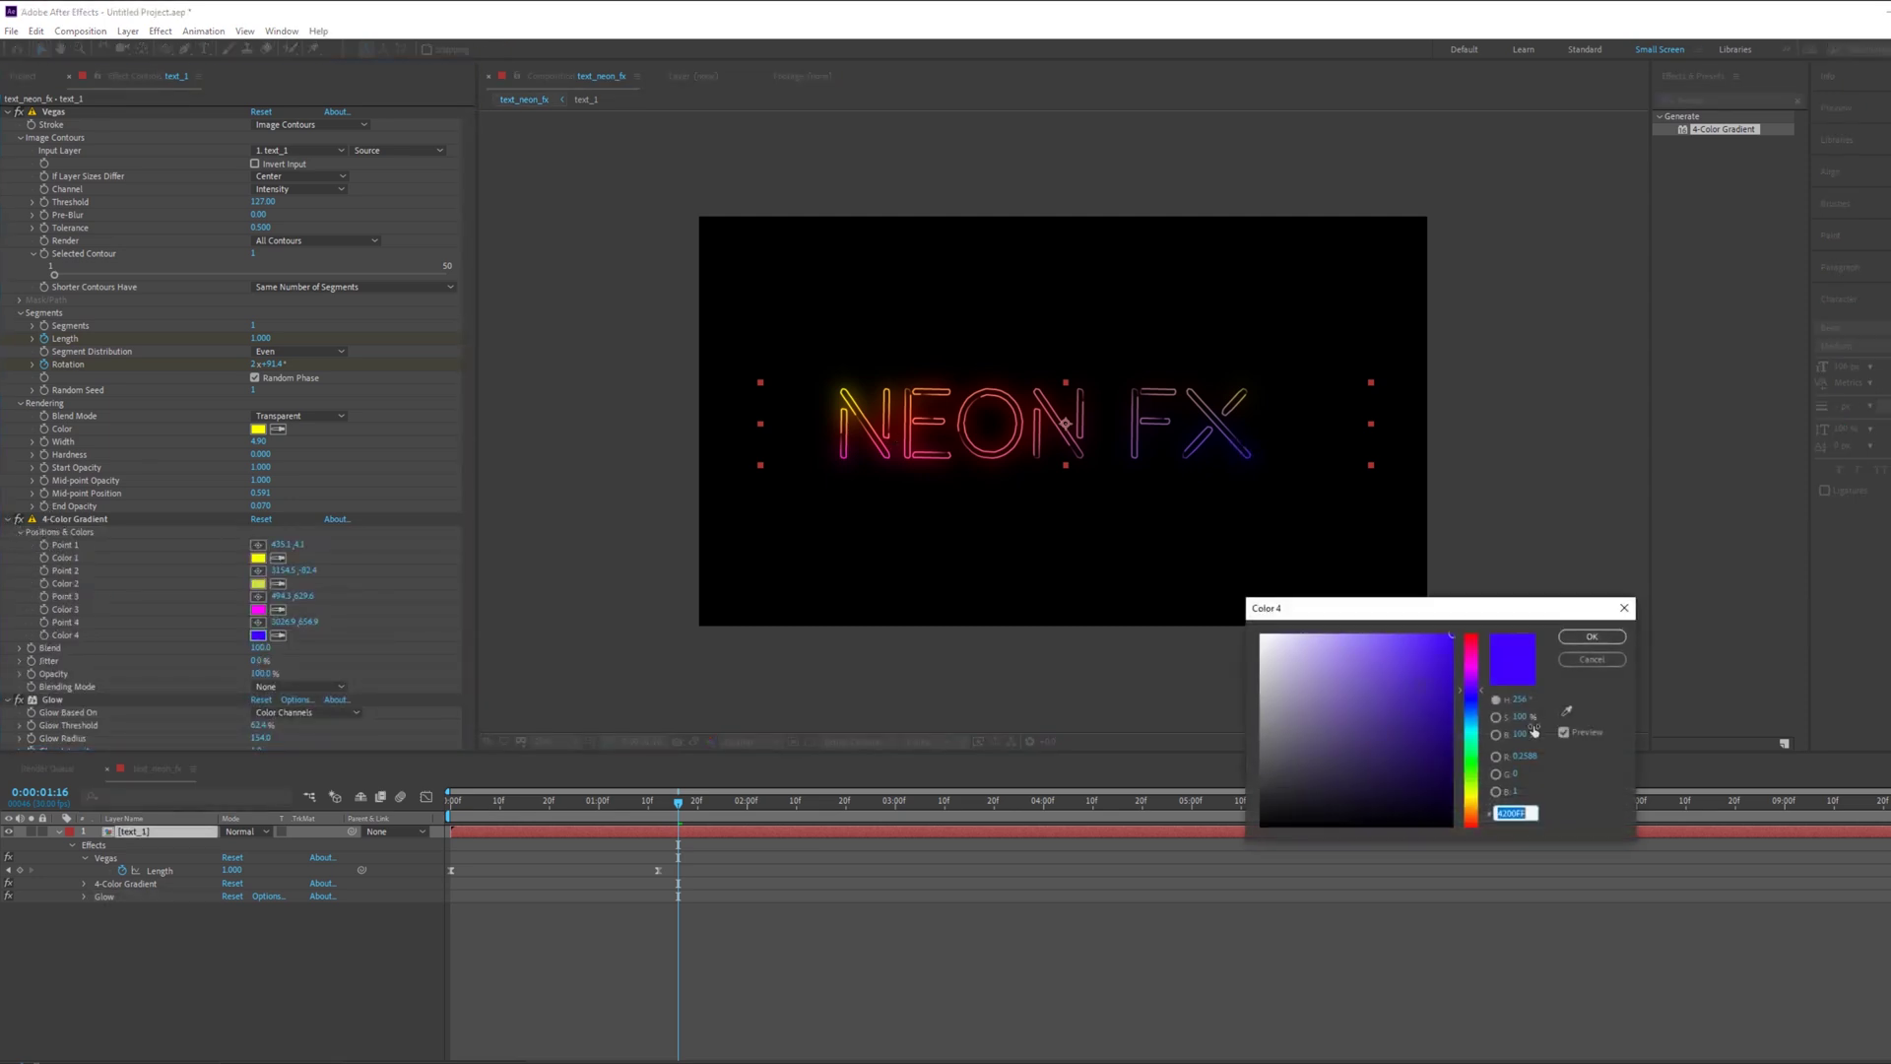
drag(1470, 718, 1474, 729)
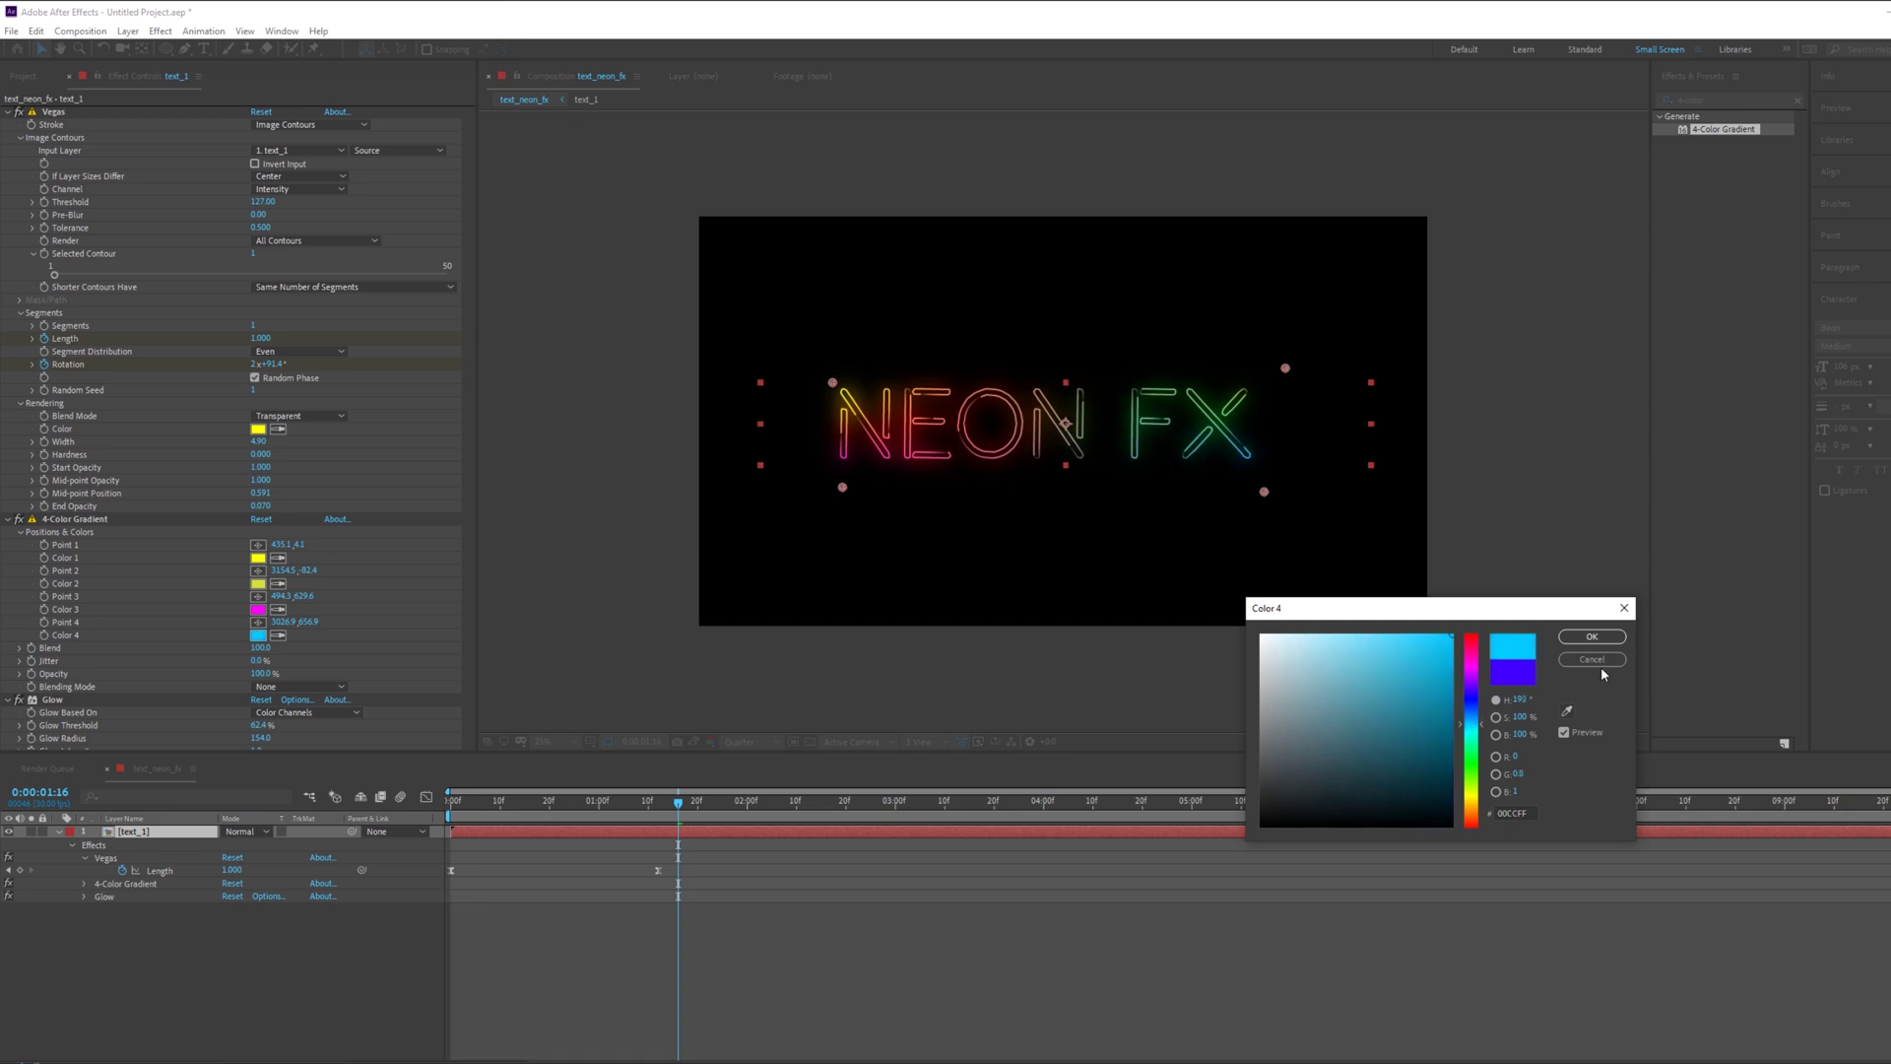
click(1592, 636)
Step: Reduce the Glow Radius slightly to about 148 and collapse the Glow settings
scroll(393, 590, down, 4)
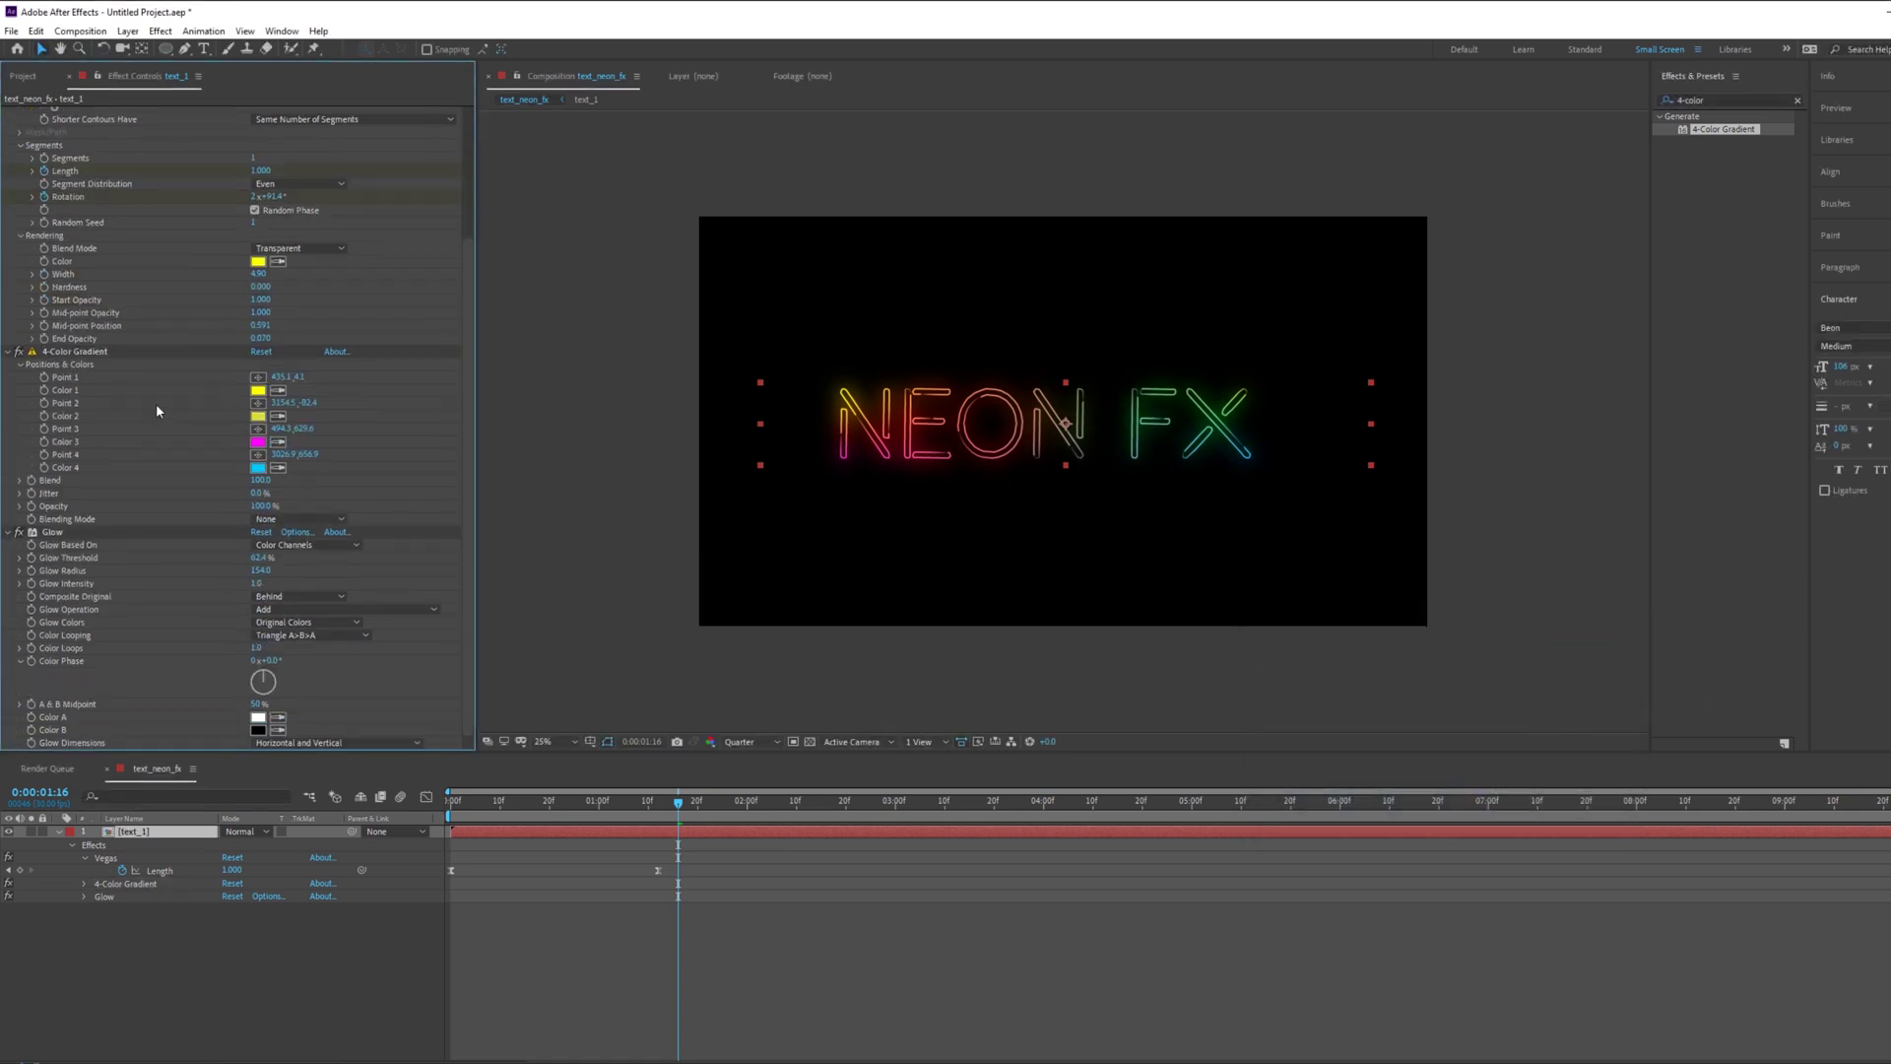
mouse_move(260, 570)
mouse_down()
mouse_move(292, 569)
mouse_move(236, 570)
mouse_up()
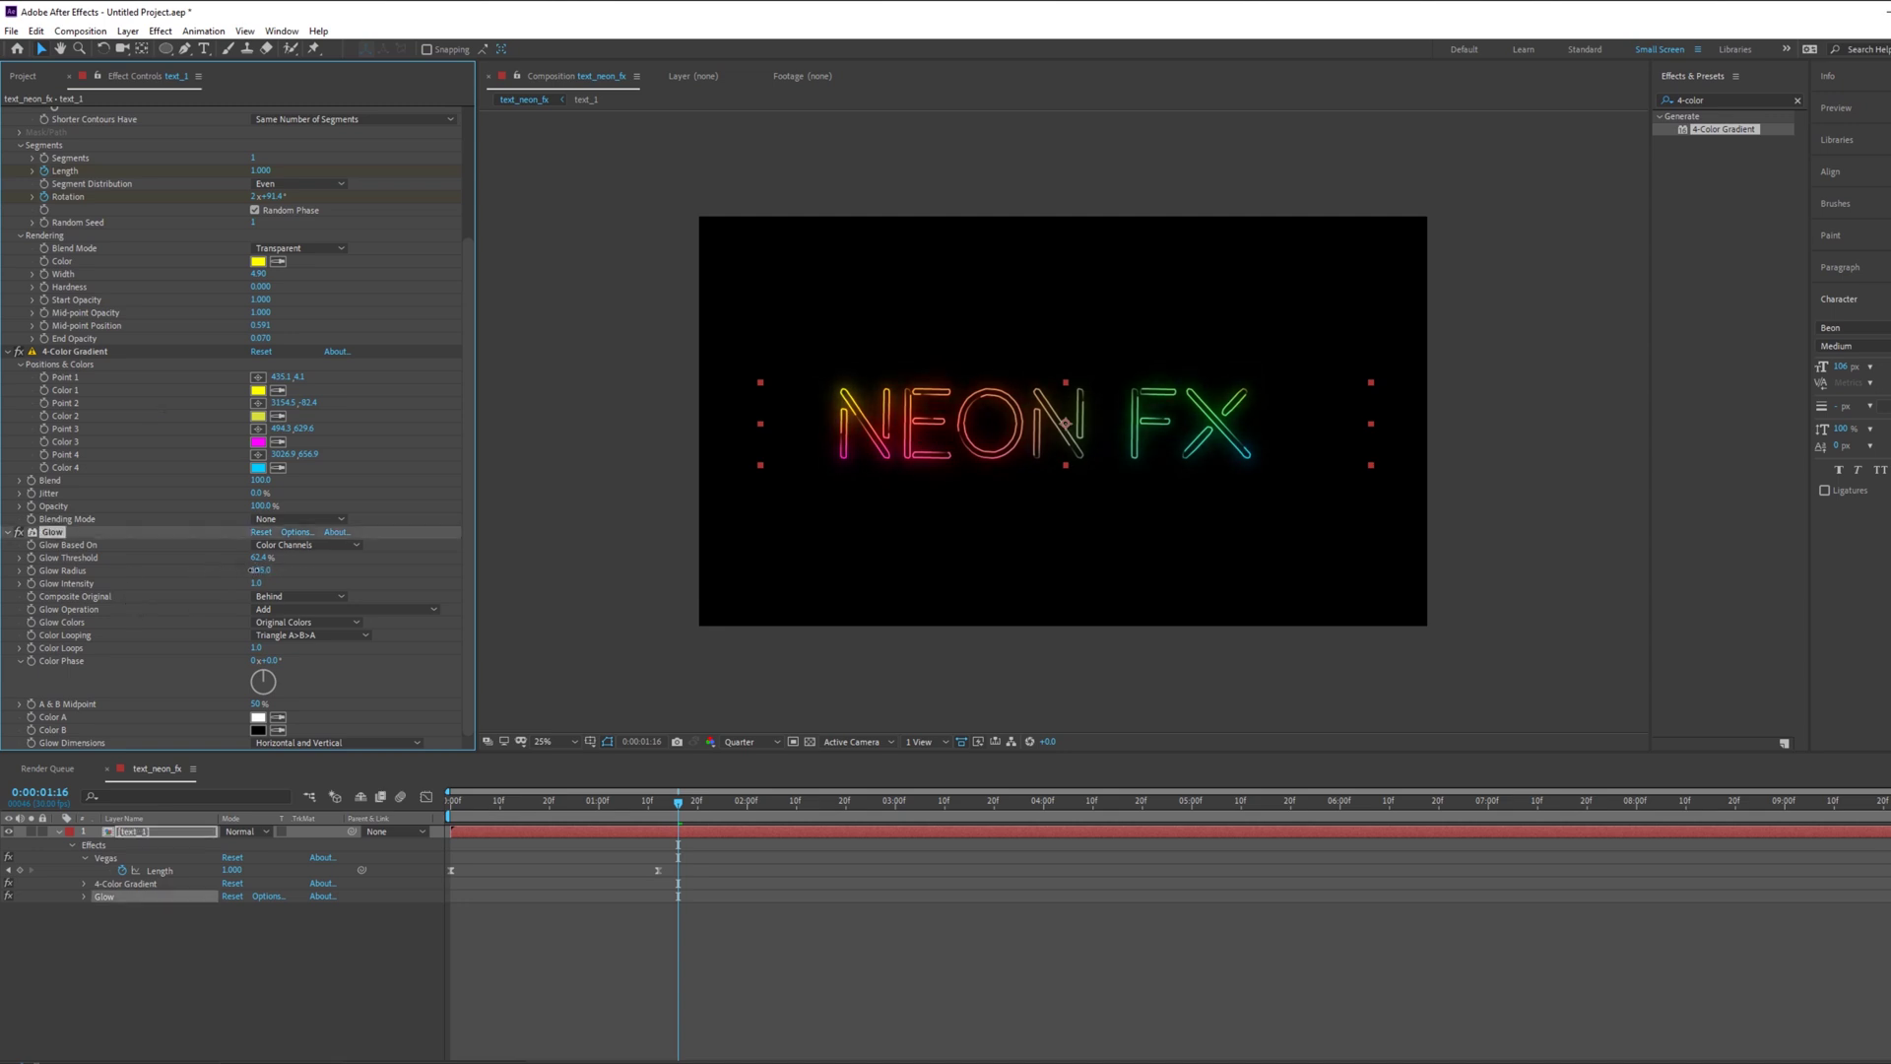
click(8, 533)
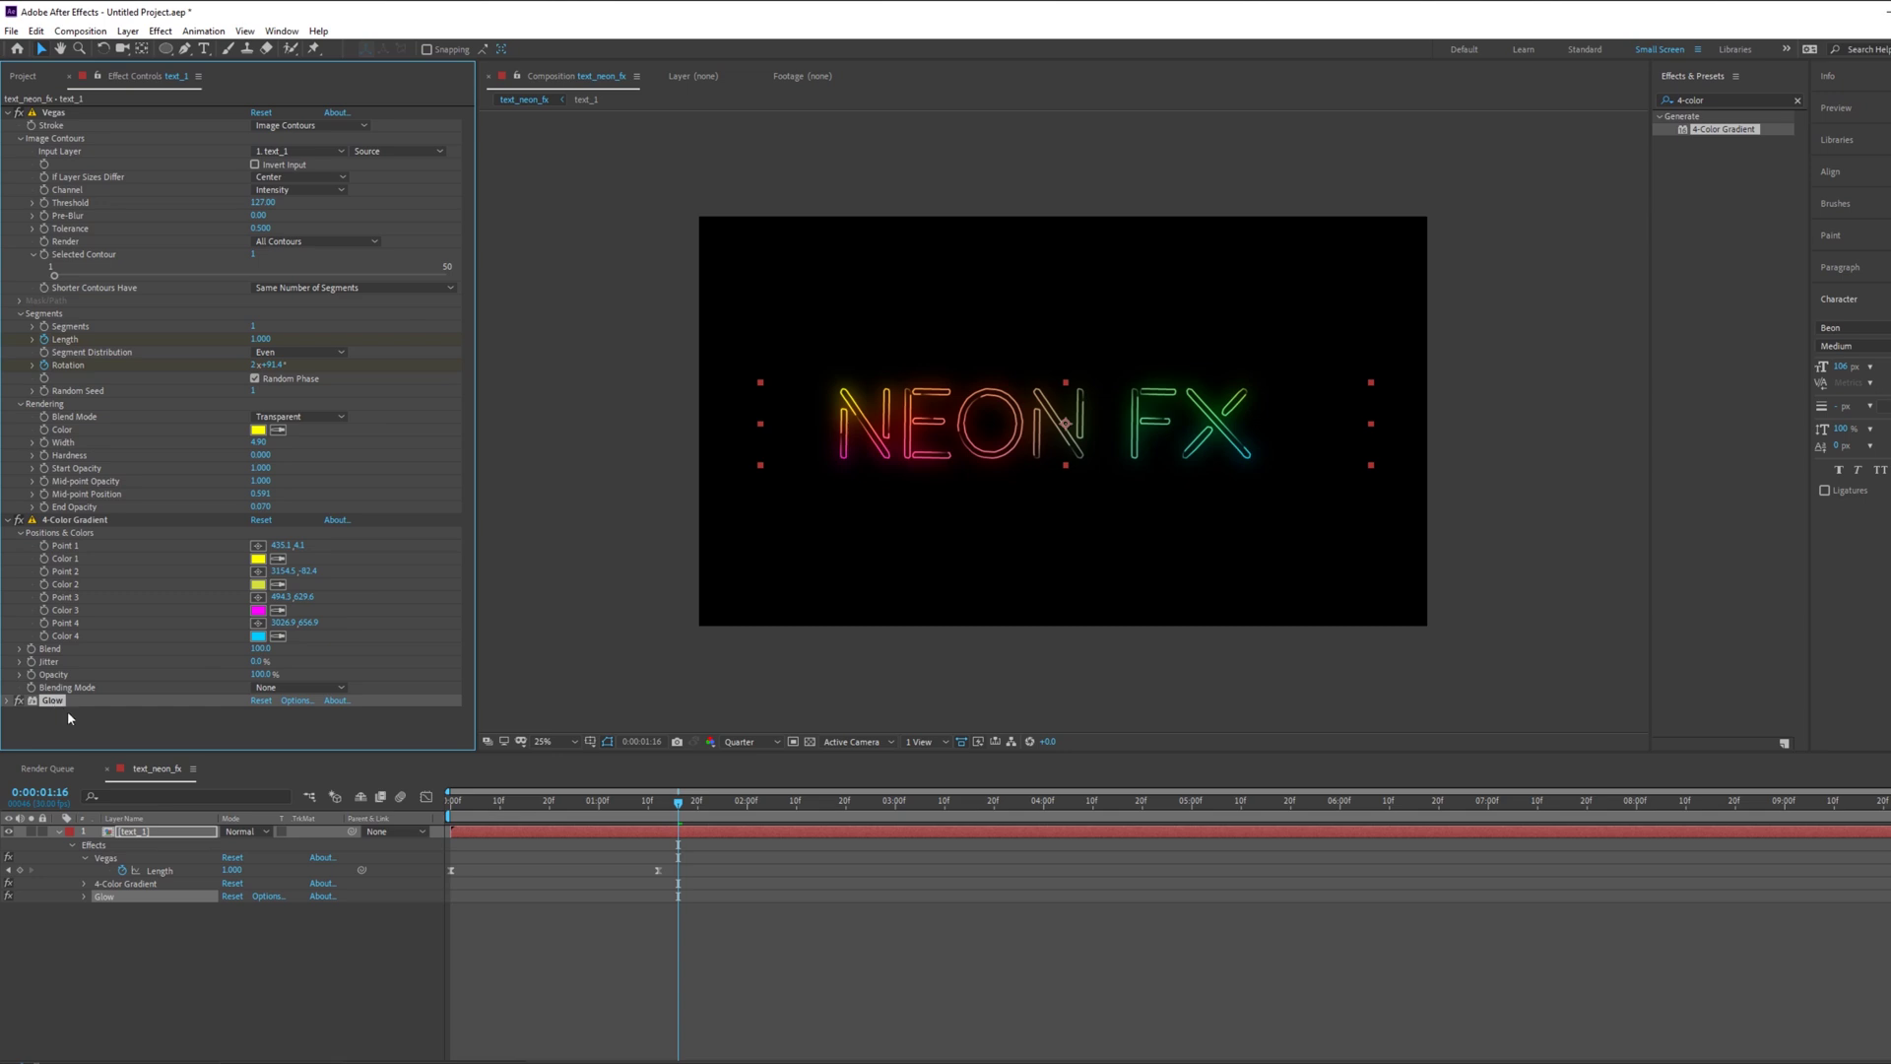
Step: Duplicate the Glow effect, greatly increase the copy's radius for a wide halo, fine-tune its radius and intensity, and collapse it
key(ctrl+d)
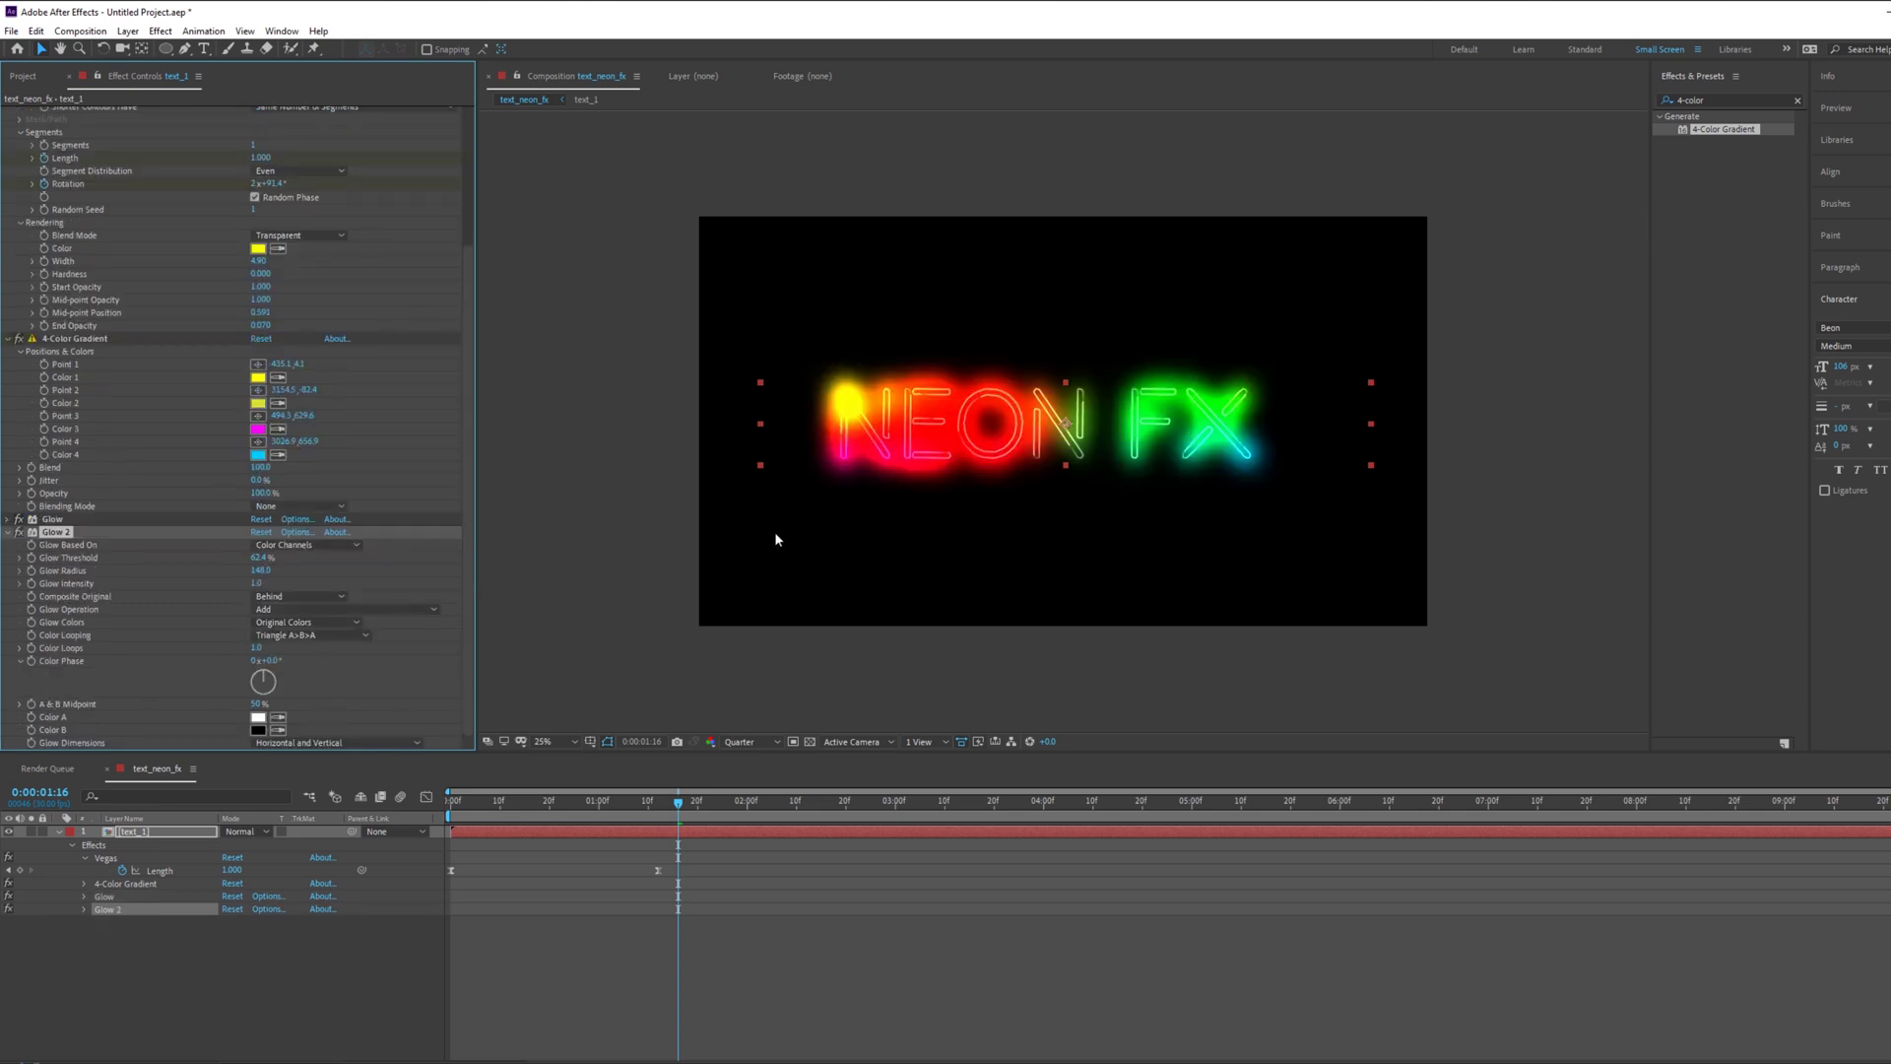
drag(303, 563, 988, 528)
drag(377, 557, 538, 549)
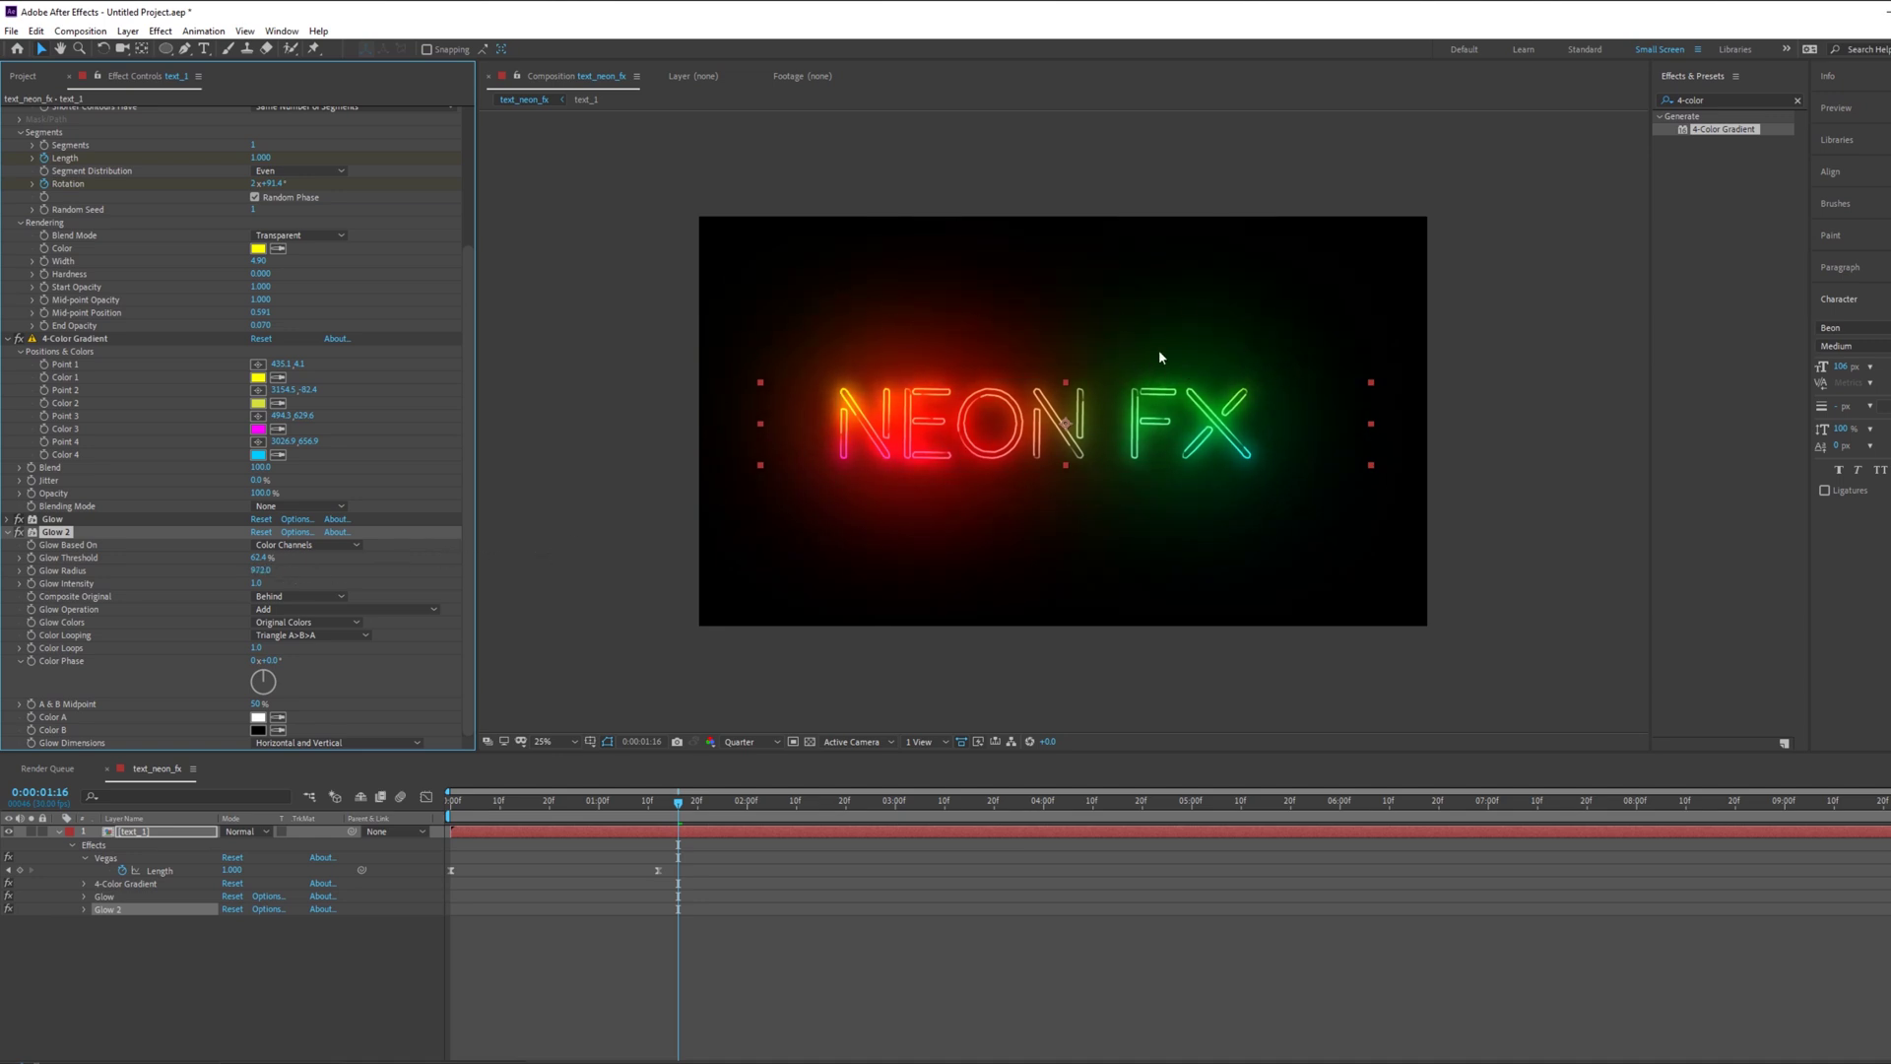
drag(266, 570, 223, 581)
drag(256, 583, 249, 587)
click(7, 532)
Step: Preview the glowing text reveal from the first frame
click(167, 832)
drag(579, 803, 449, 806)
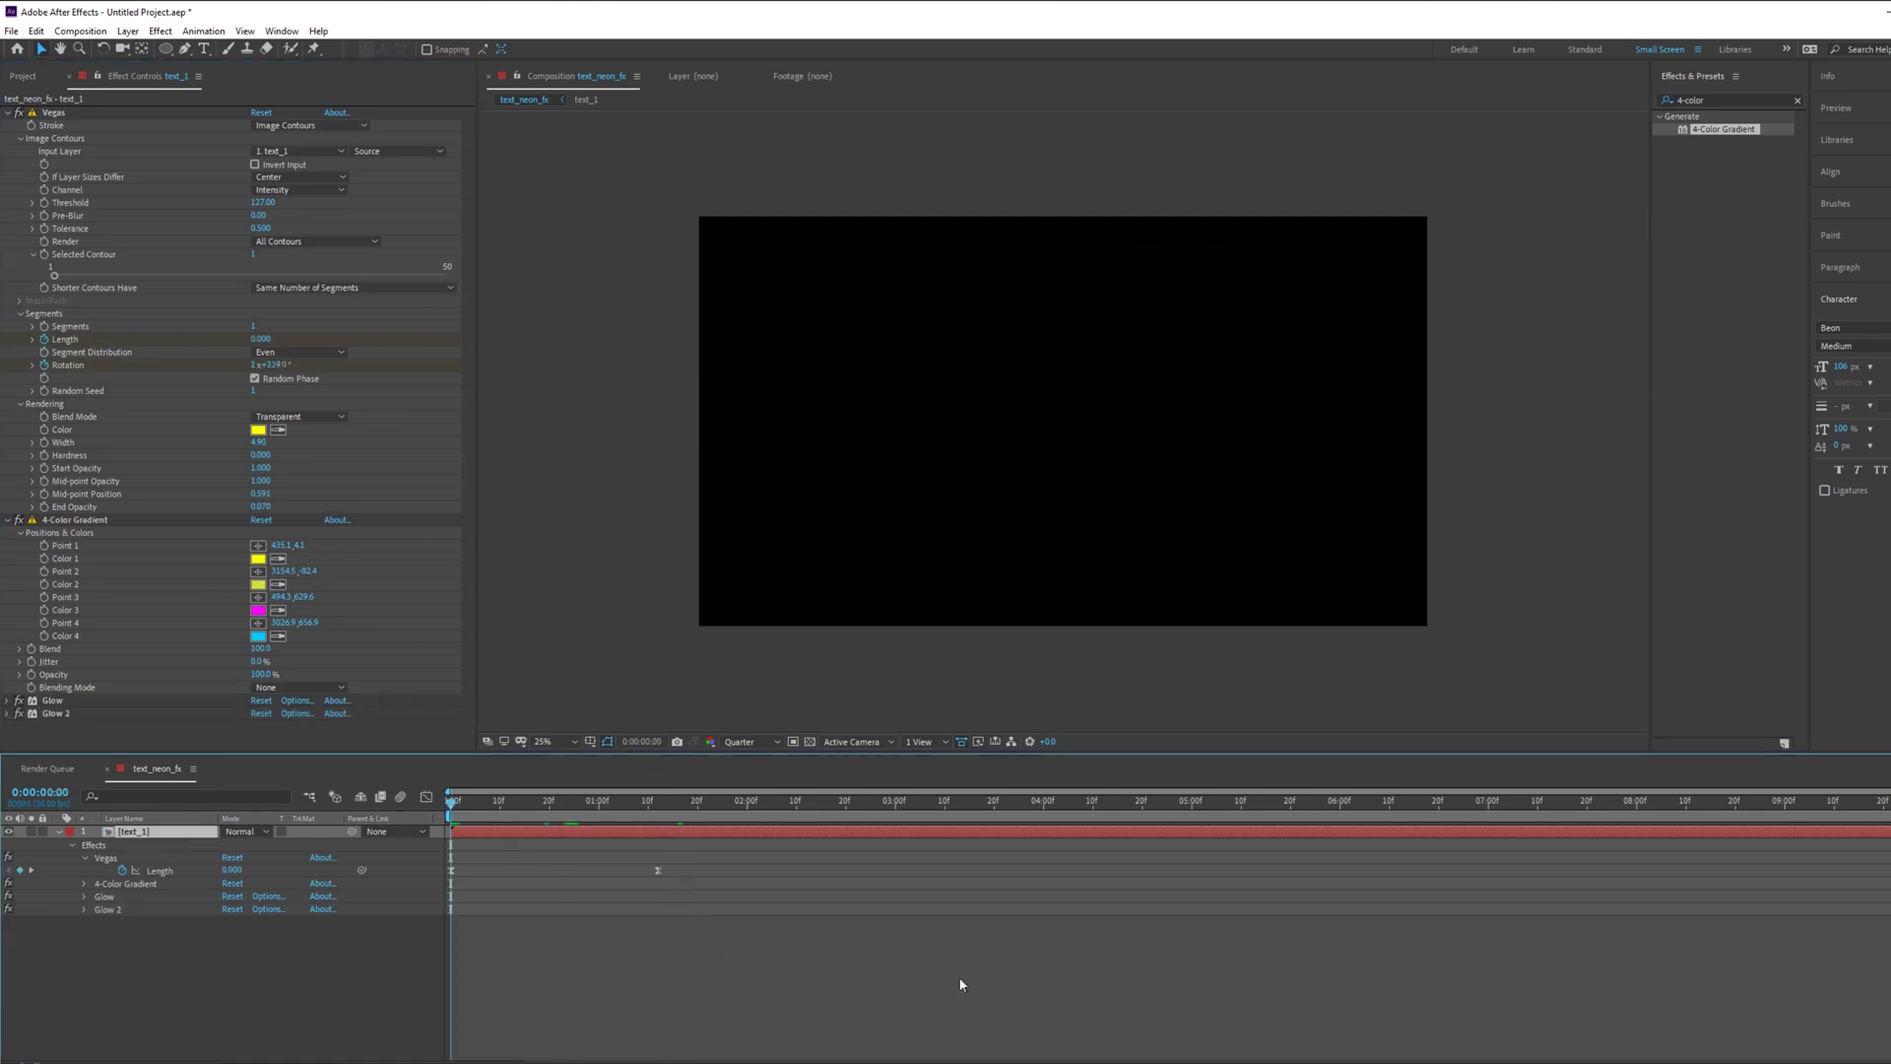
key(space)
click(579, 802)
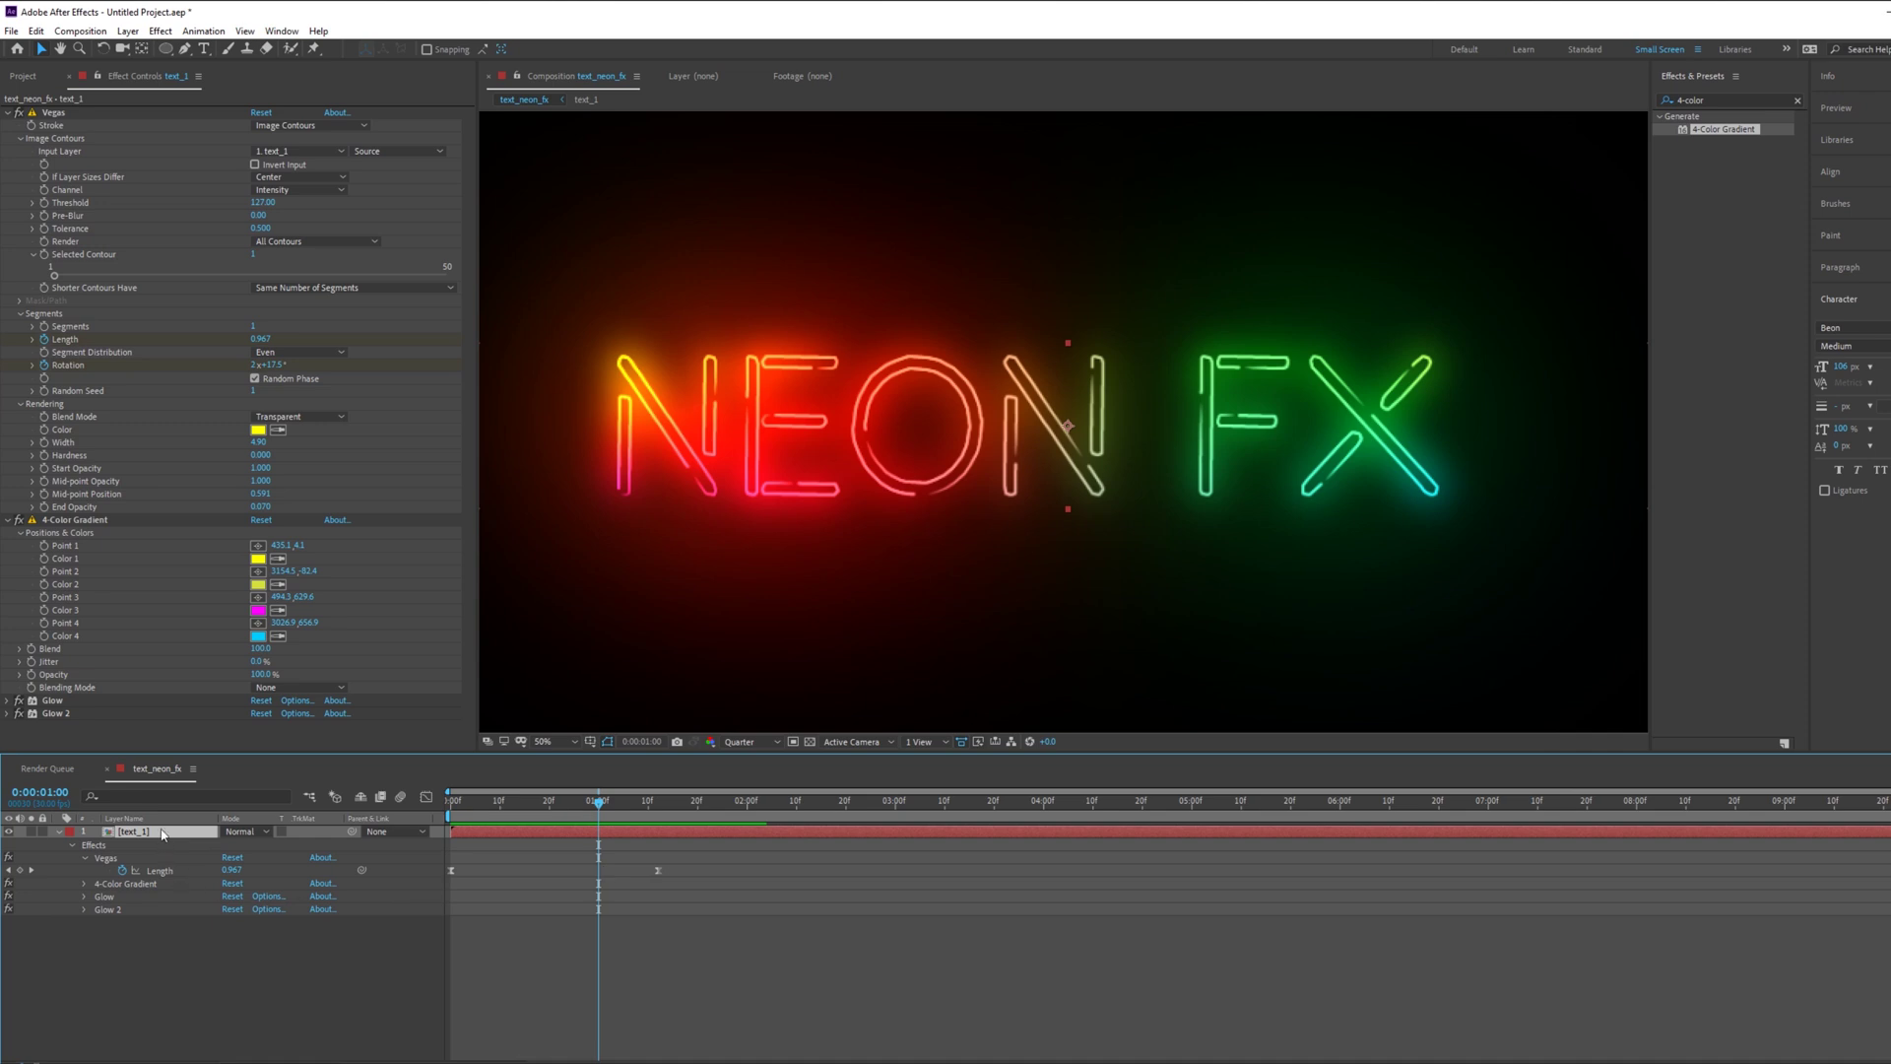
Step: Duplicate the text_1 layer and remove both Glow effects and the 4-Color Gradient from the copy
key(ctrl+d)
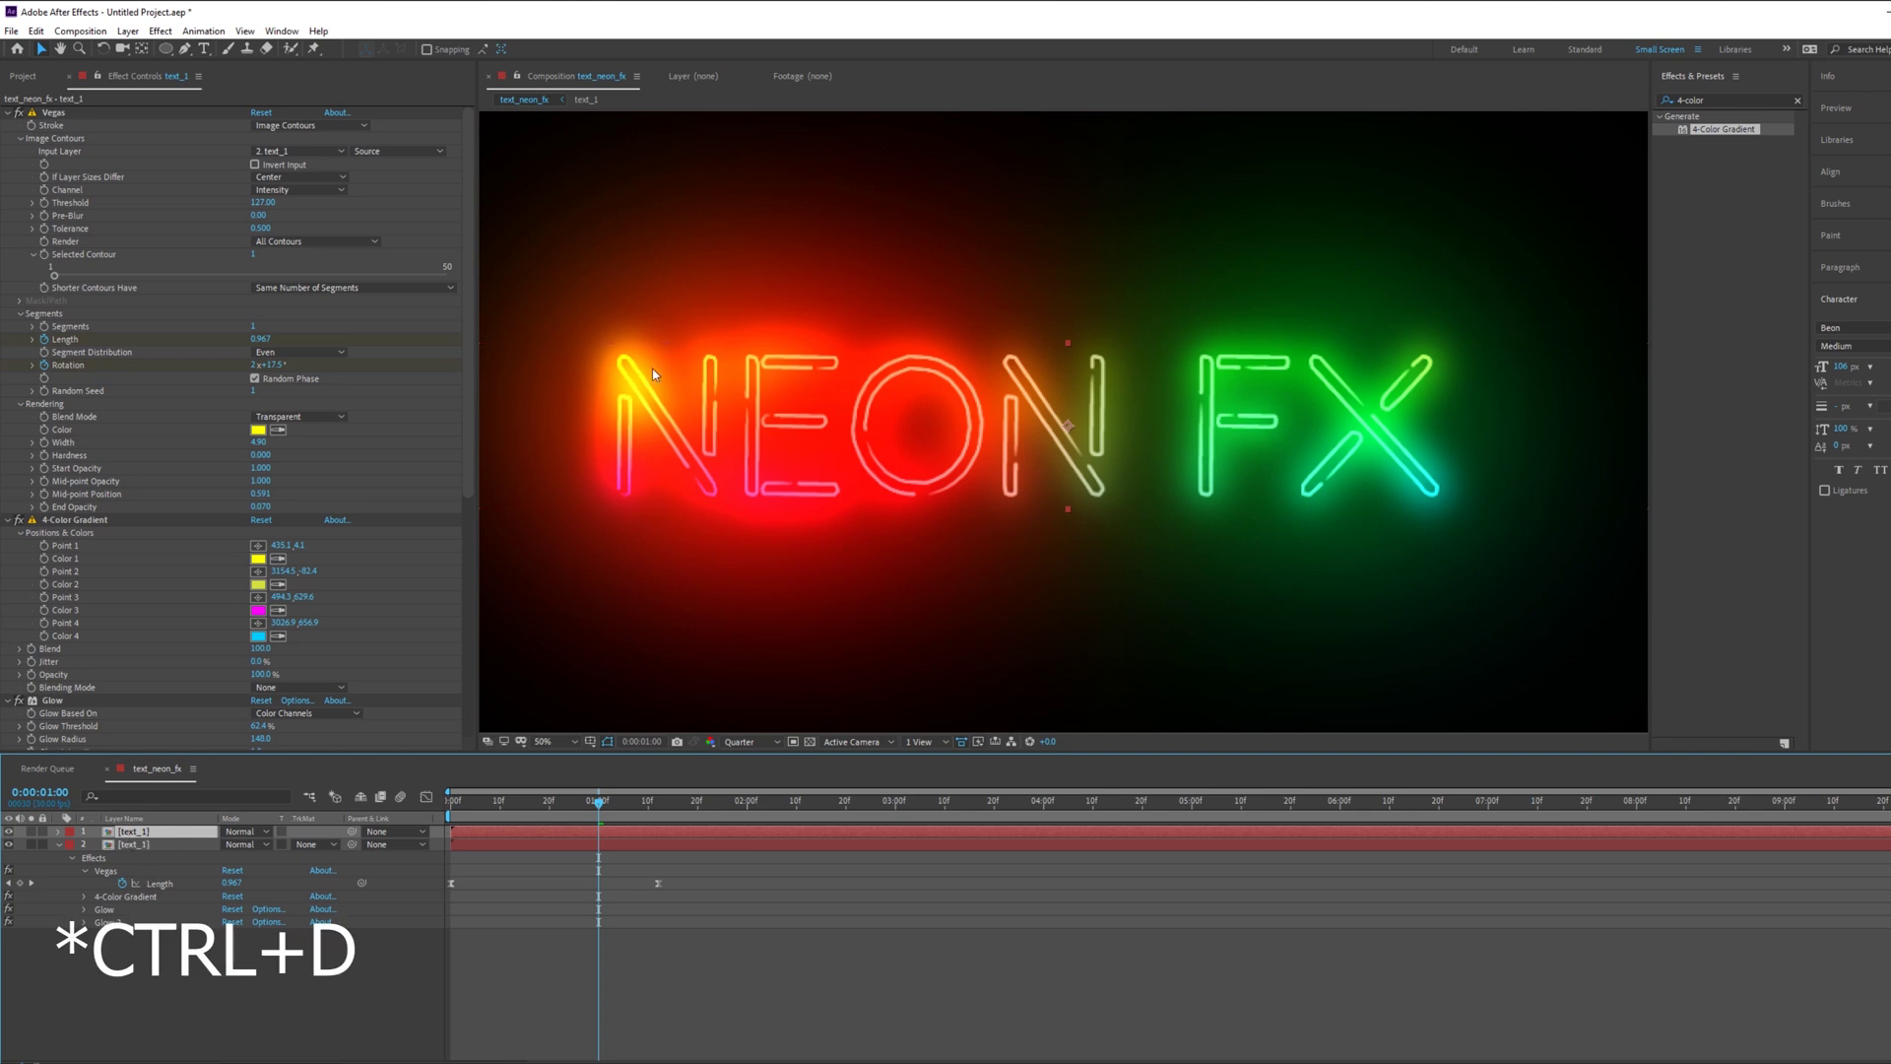
scroll(61, 537, down, 5)
click(61, 537)
key(Delete)
scroll(62, 536, up, 1)
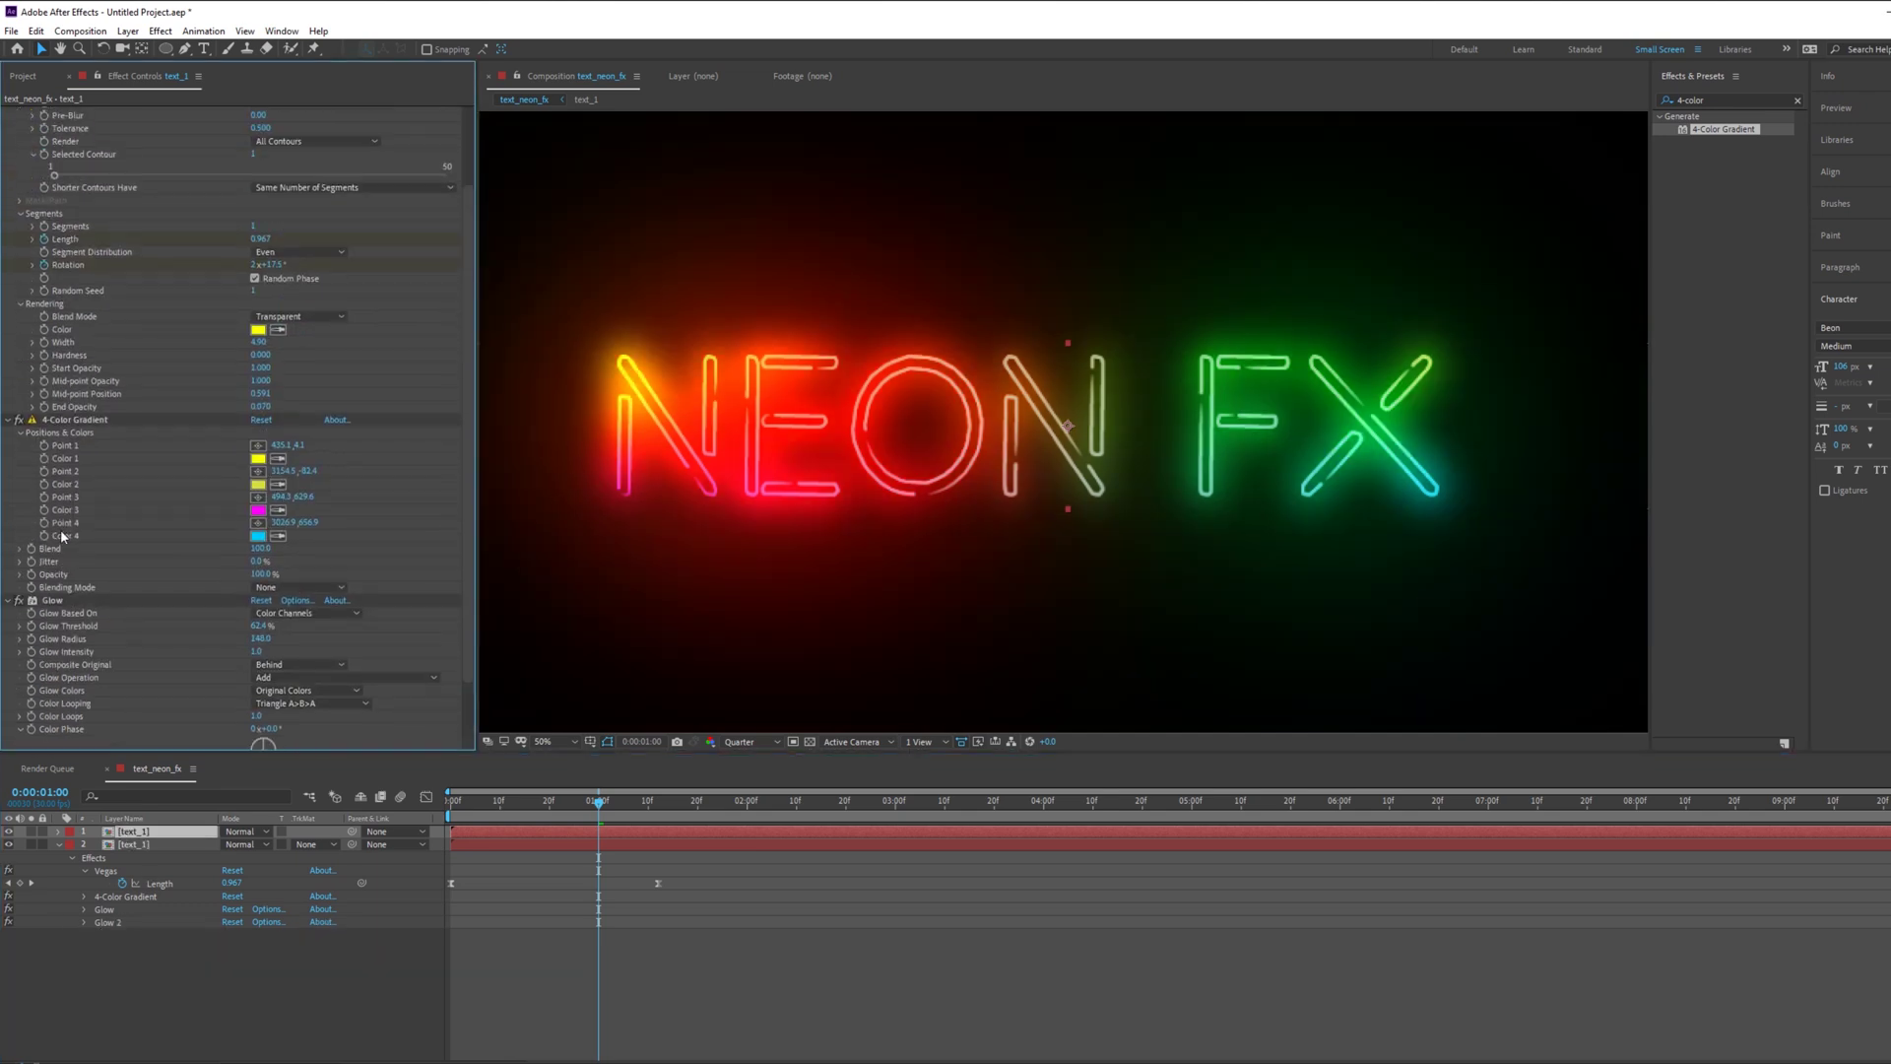
click(54, 600)
key(Delete)
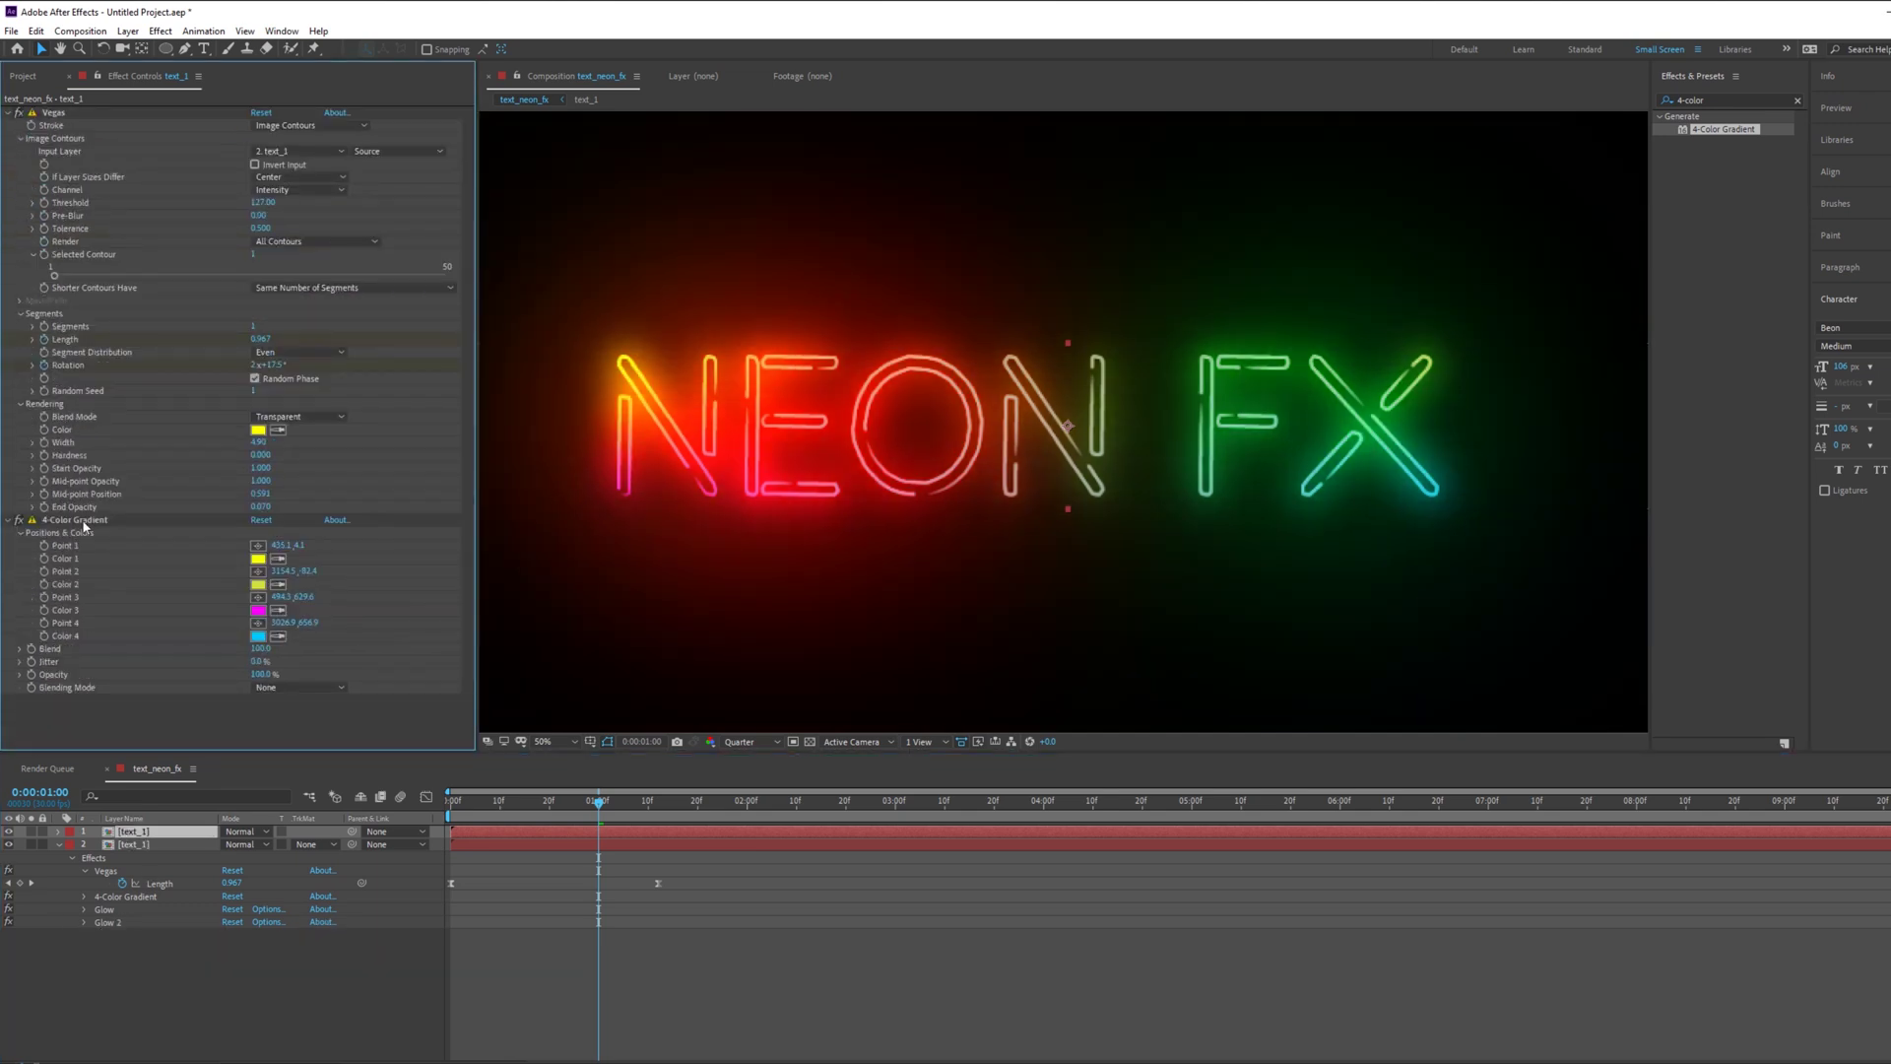
click(83, 519)
key(Delete)
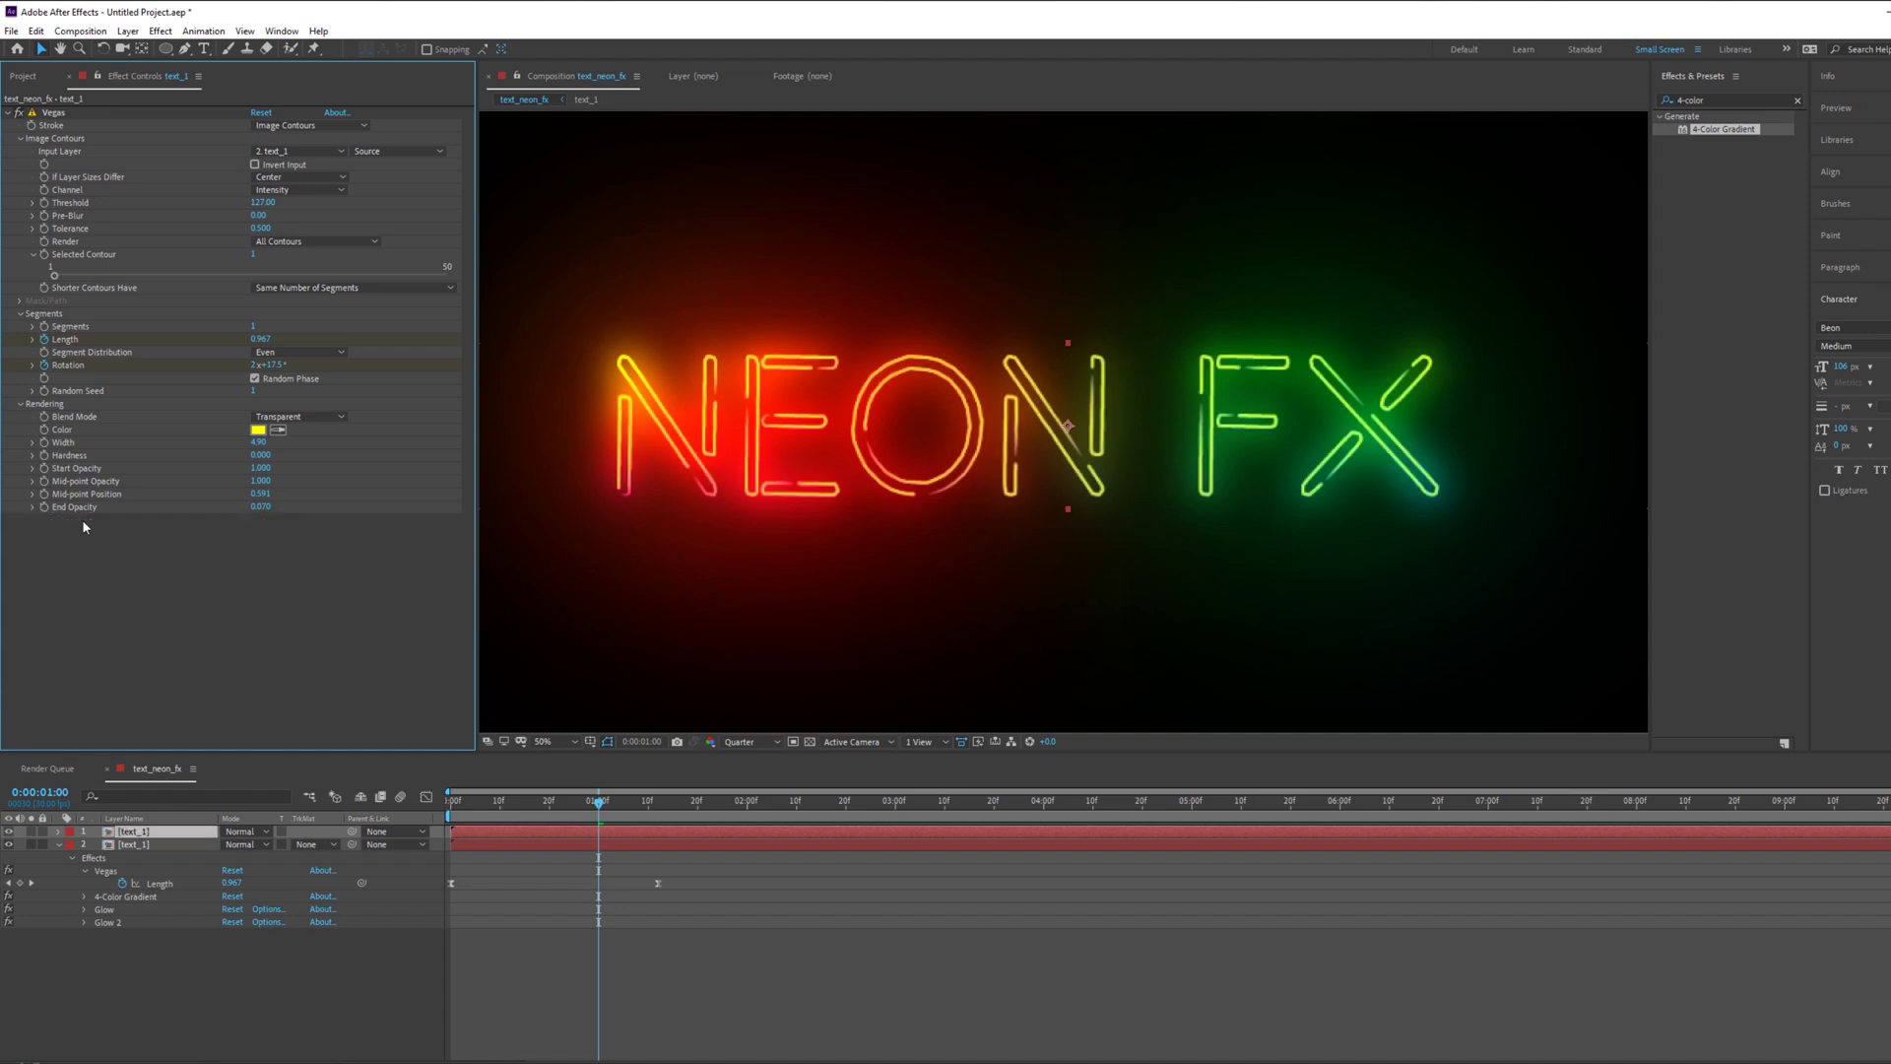
Step: Set the Vegas stroke color of the duplicated layer to white, FFFFFF
click(260, 431)
drag(1377, 705, 1259, 633)
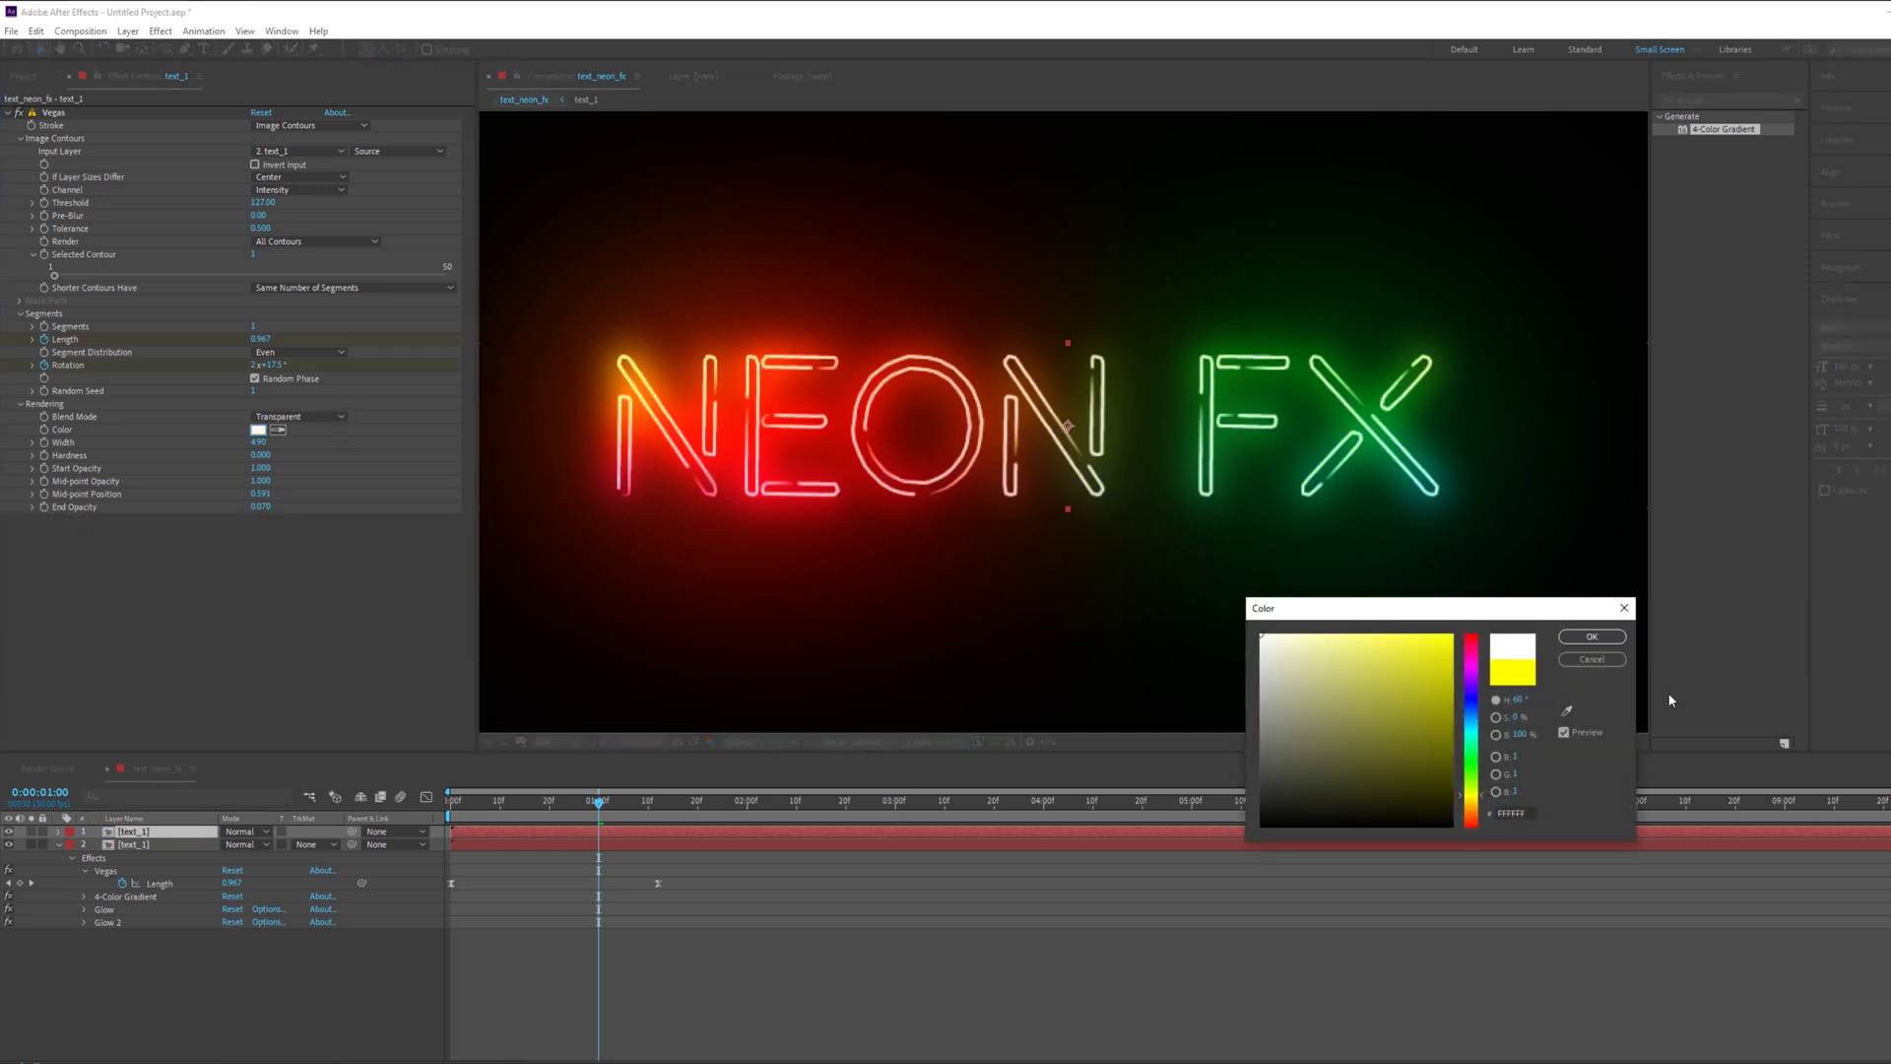
click(1591, 637)
click(832, 978)
Step: Set the duplicated layer's blending mode to Add and rename it white_light
click(134, 833)
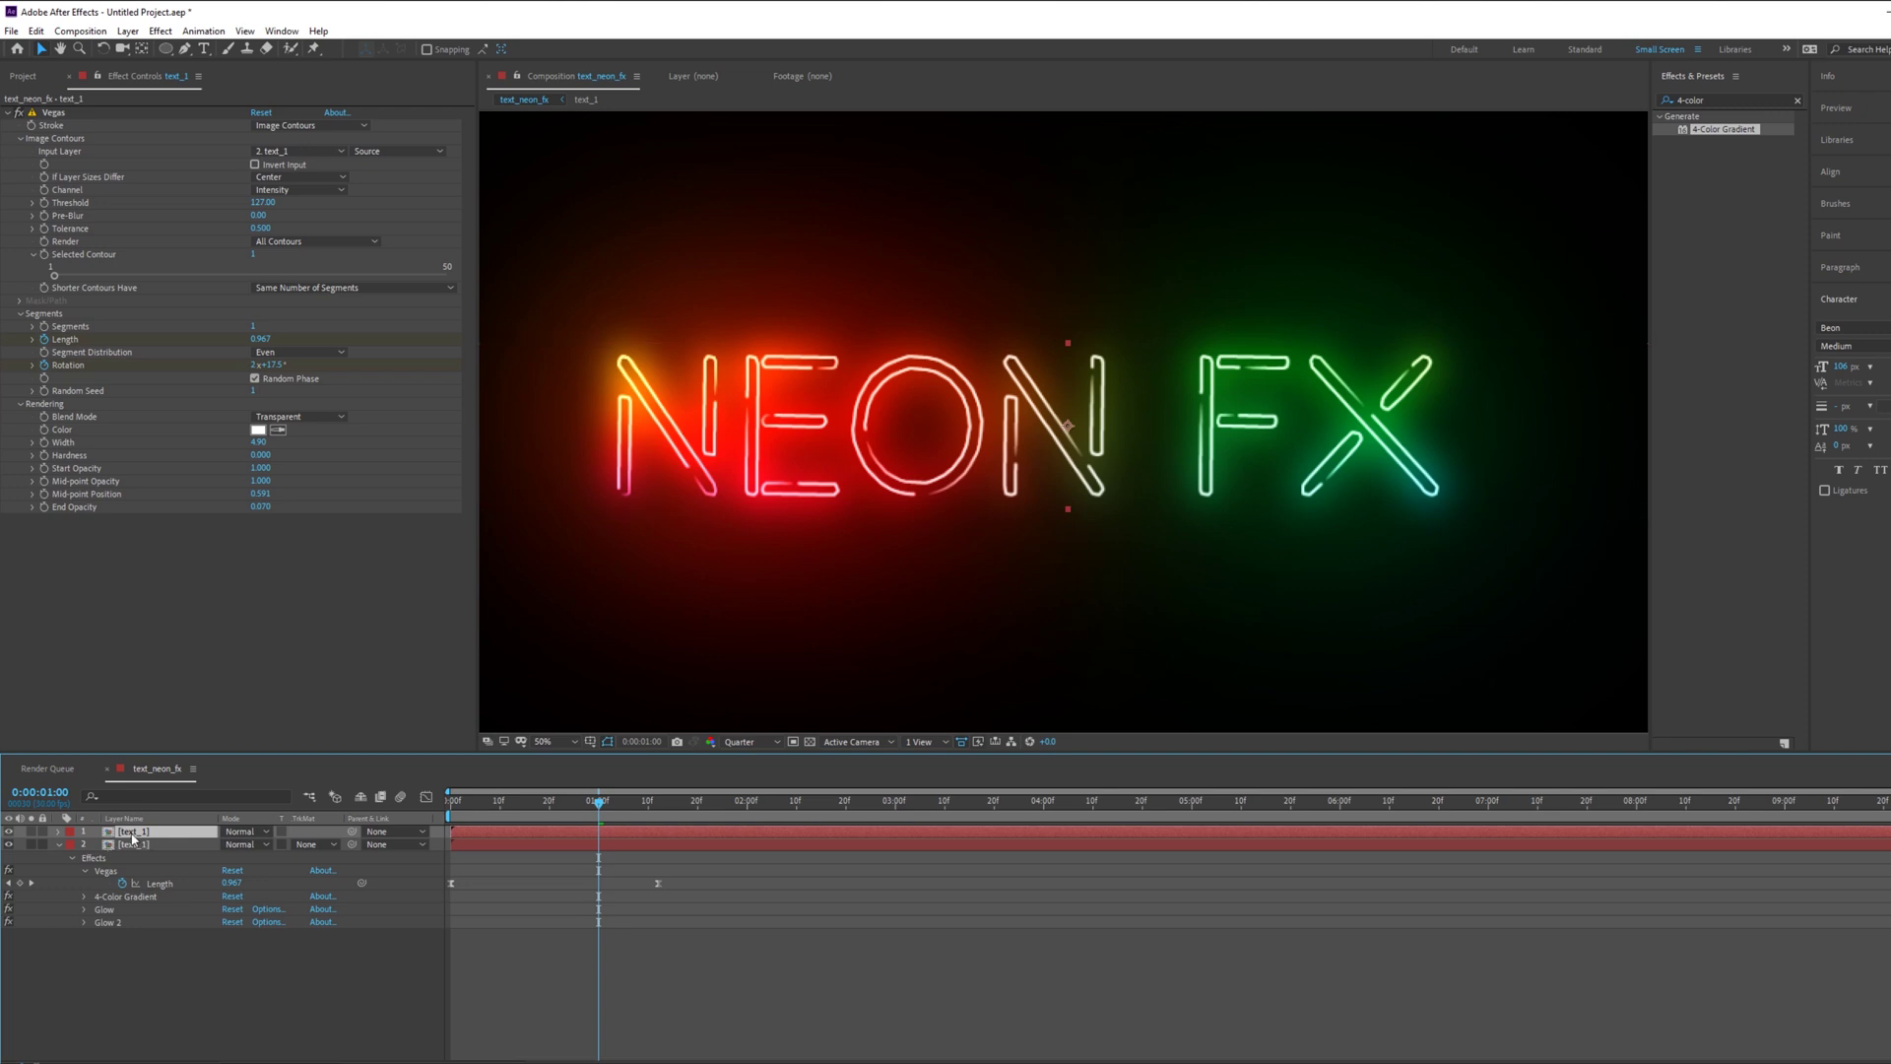
click(253, 833)
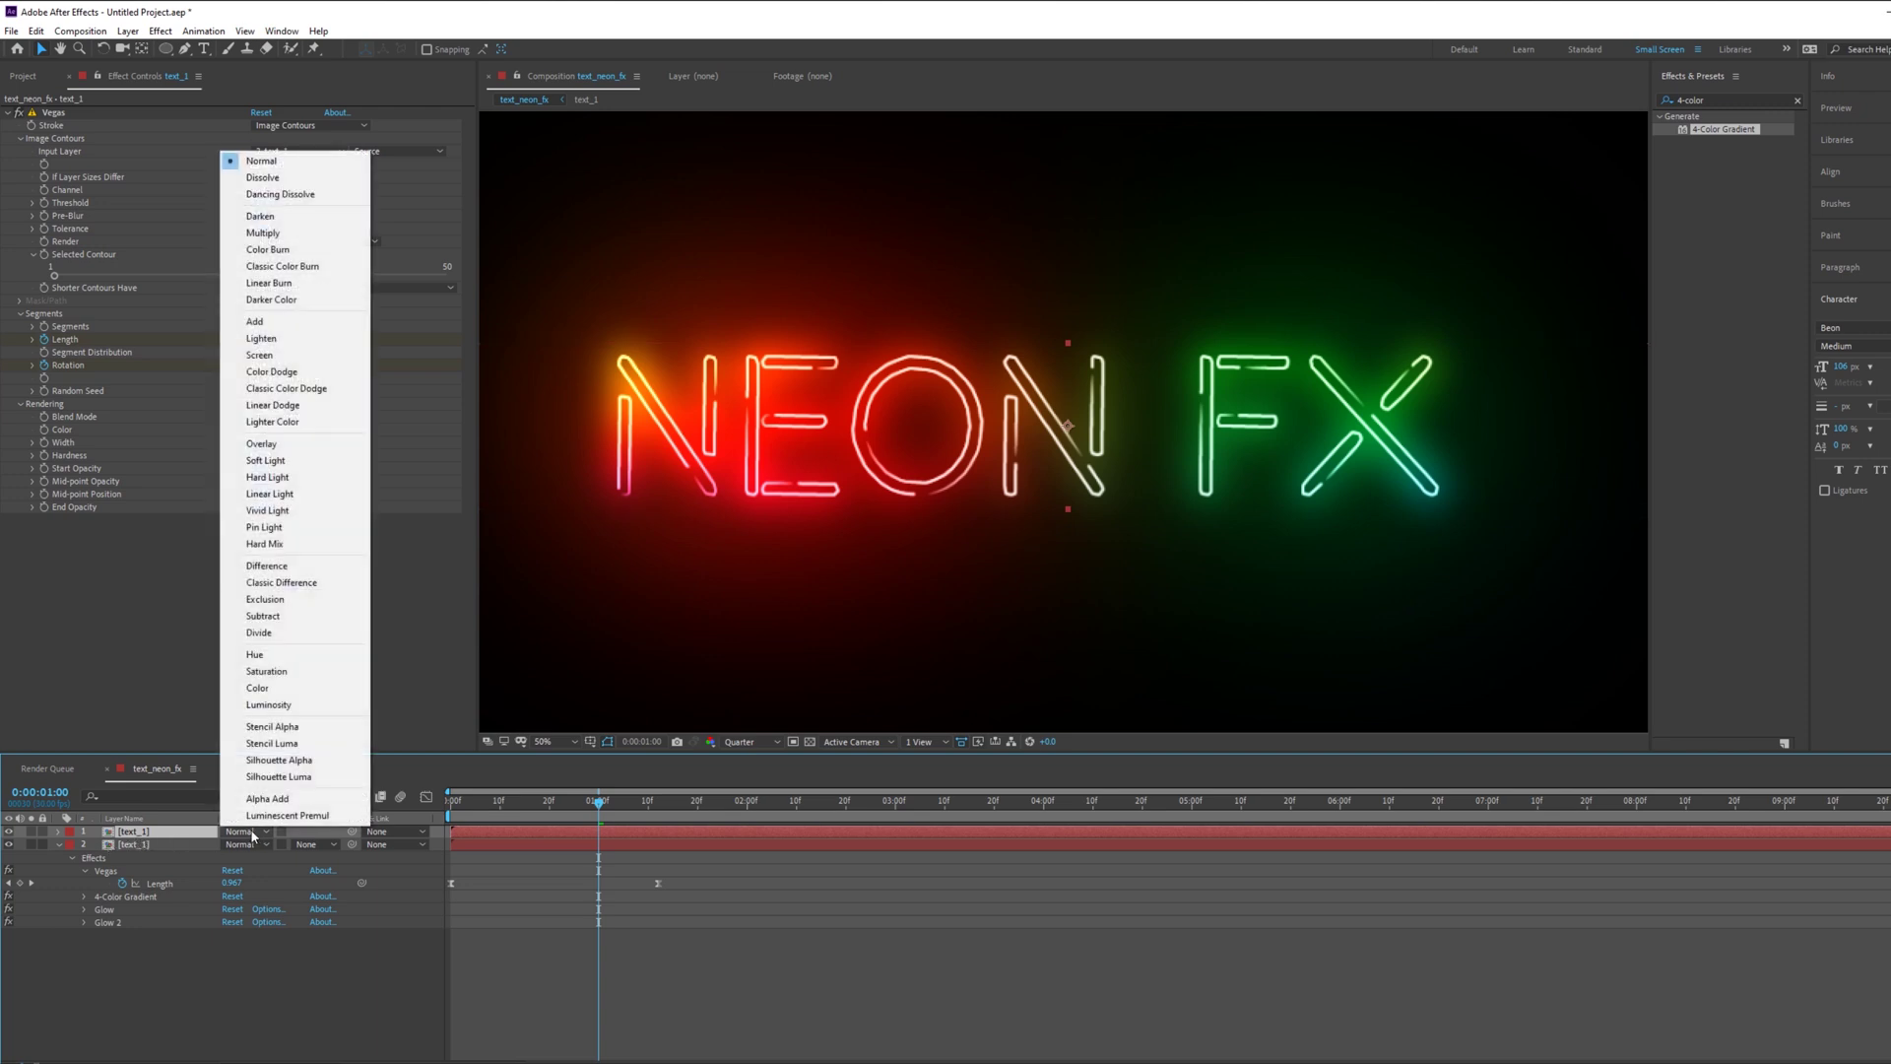
click(272, 322)
key(Return)
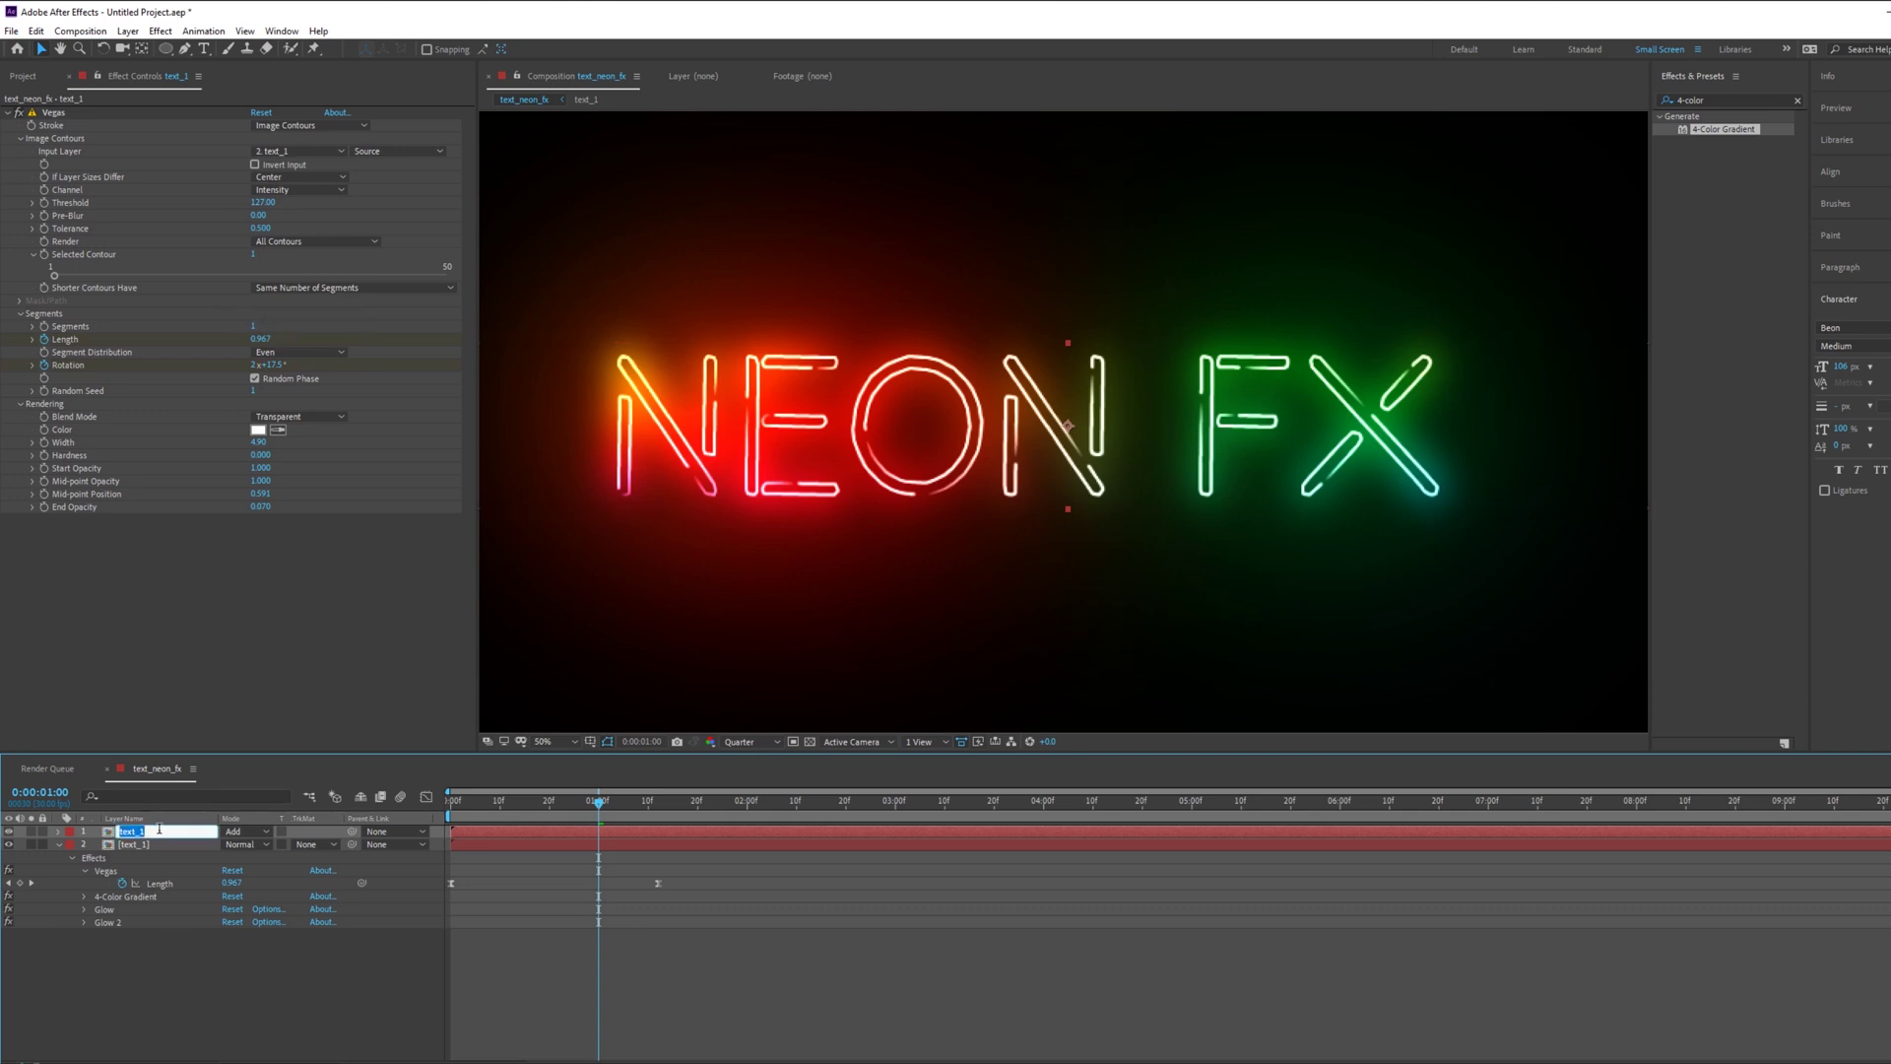
key(BackSpace)
click(110, 997)
click(159, 833)
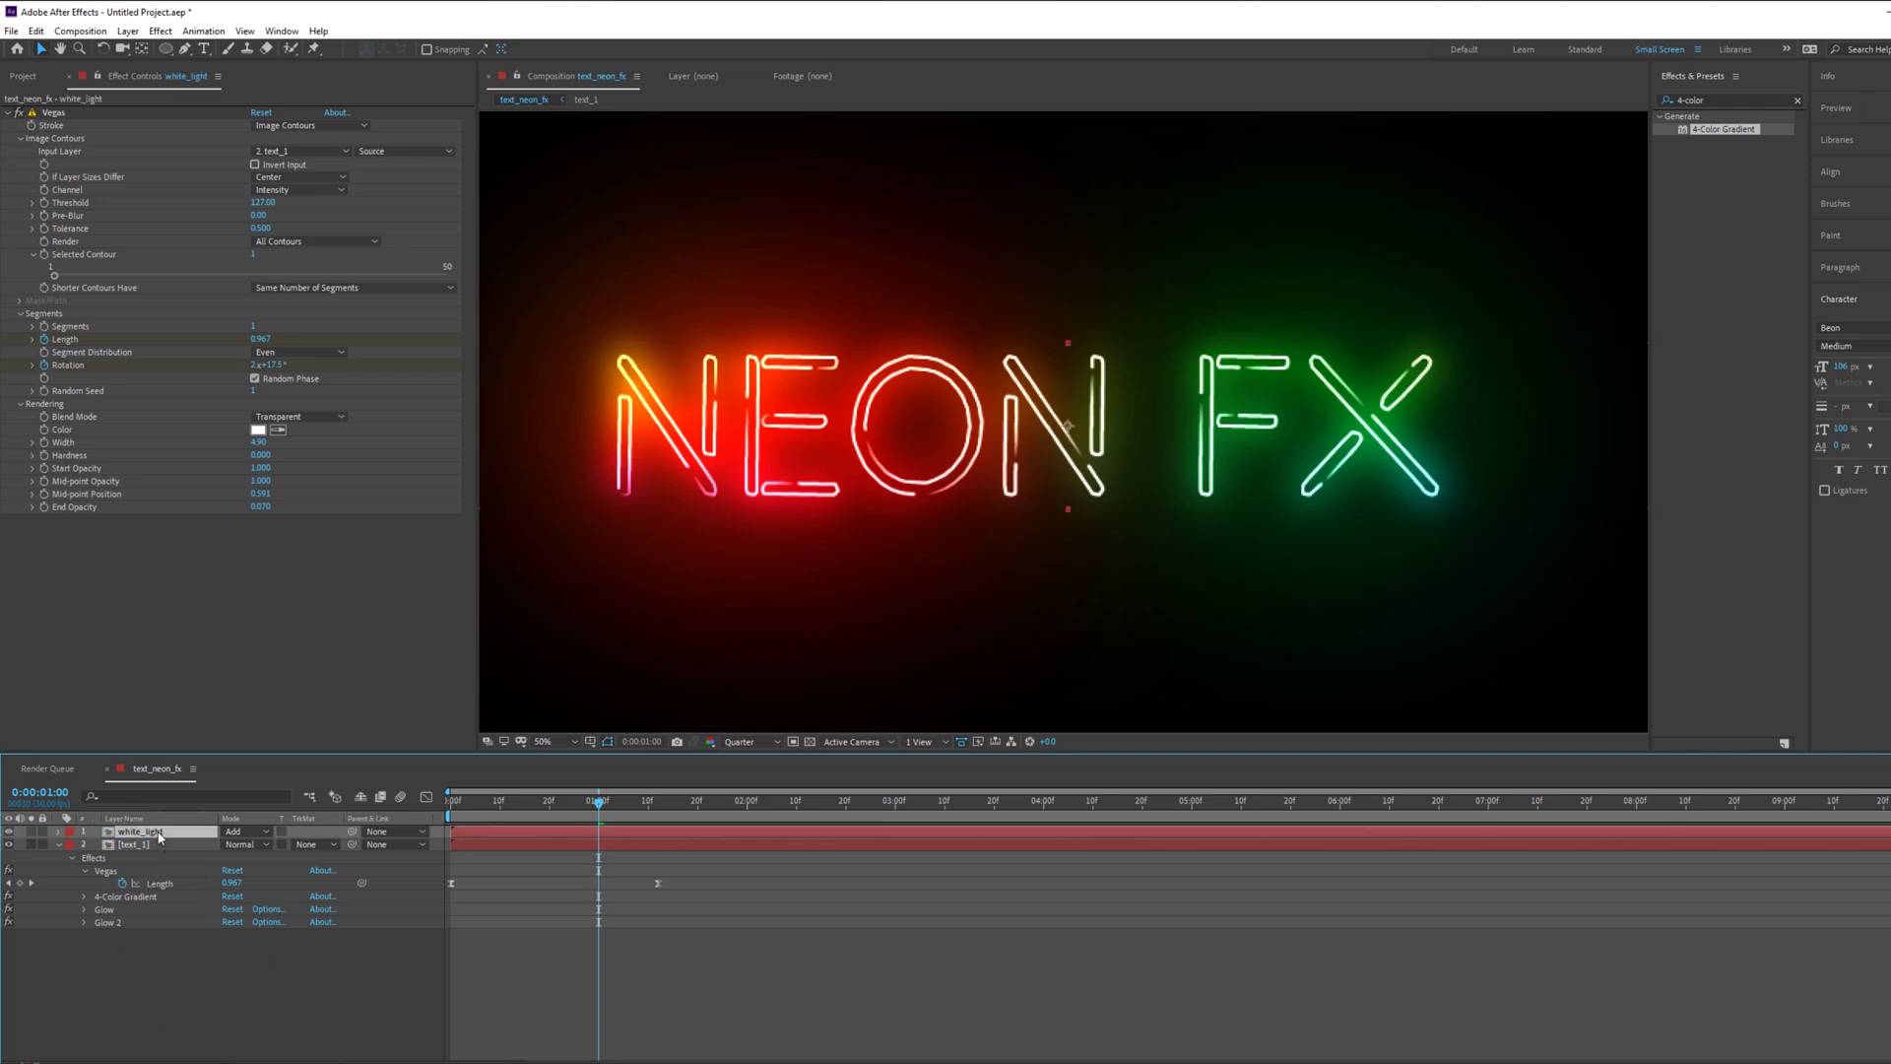
Step: Apply Fast Box Blur to the white_light layer with a Blur Radius of about 14
drag(1738, 102, 1490, 102)
text(fas)
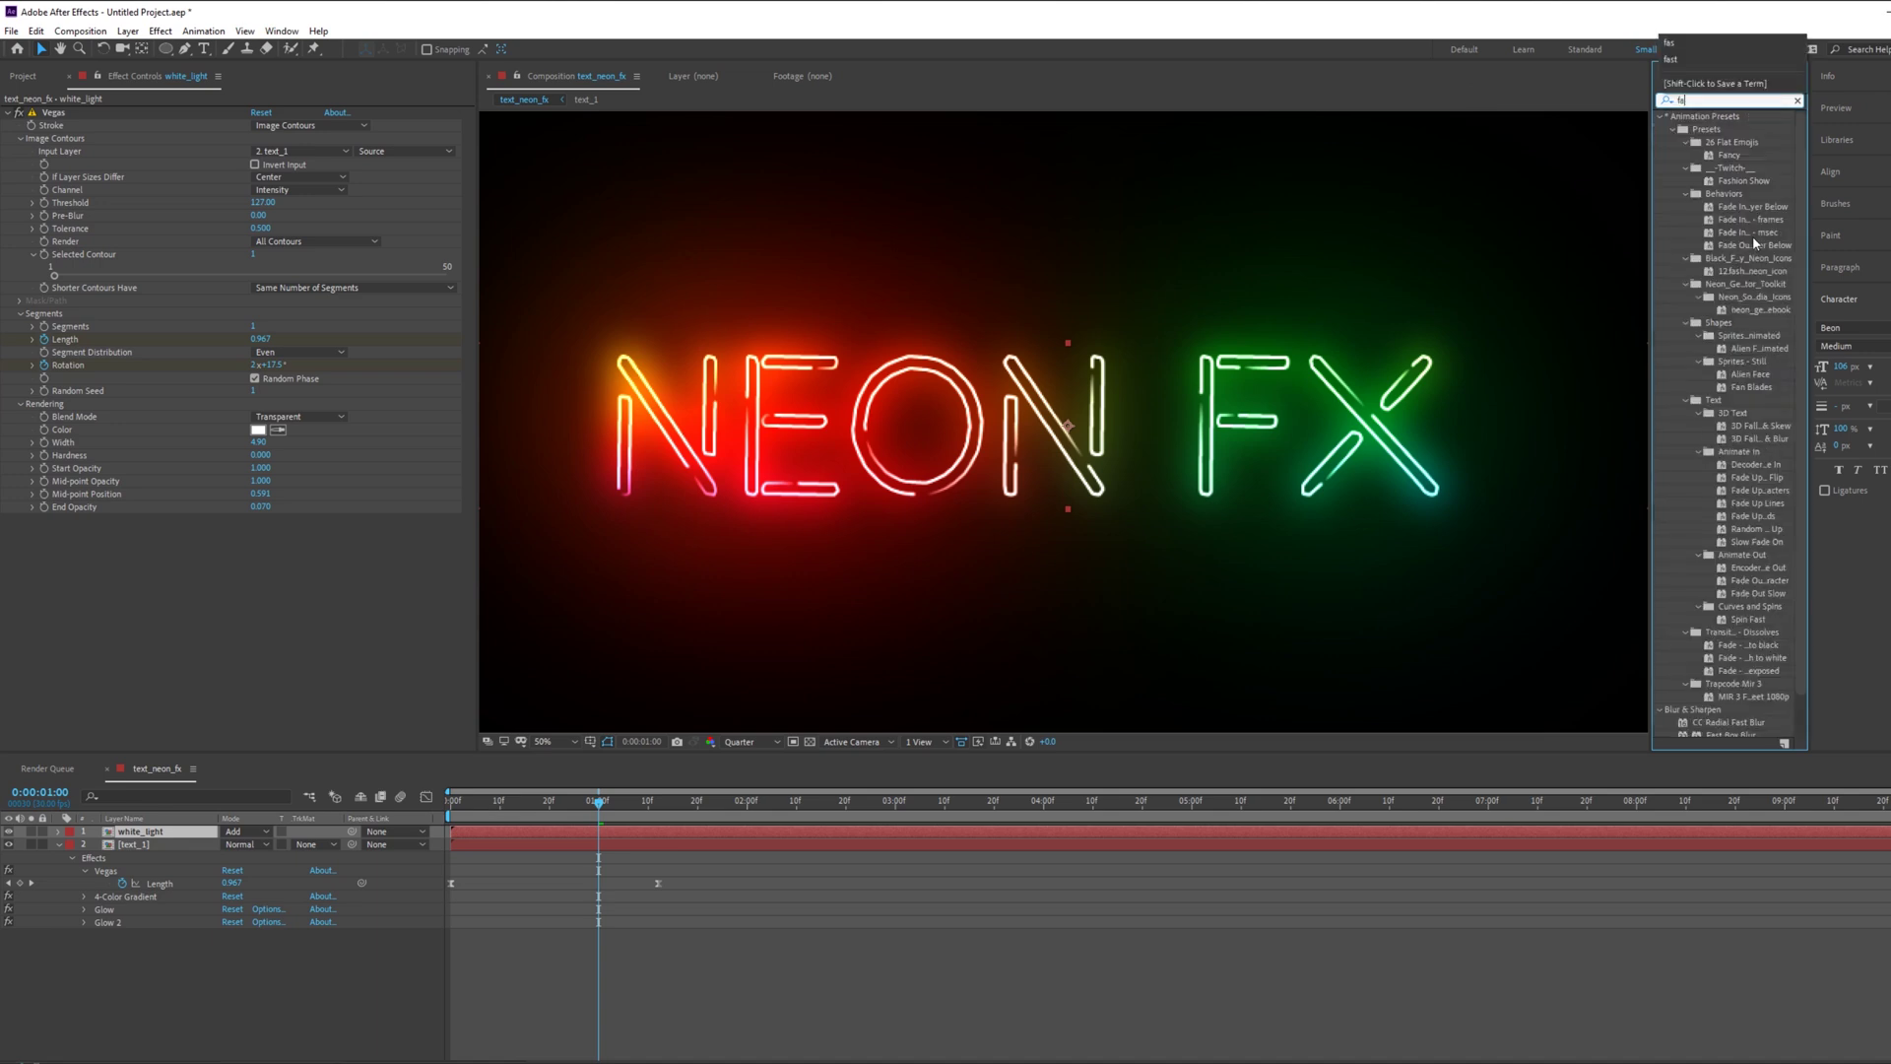
drag(1731, 258, 264, 536)
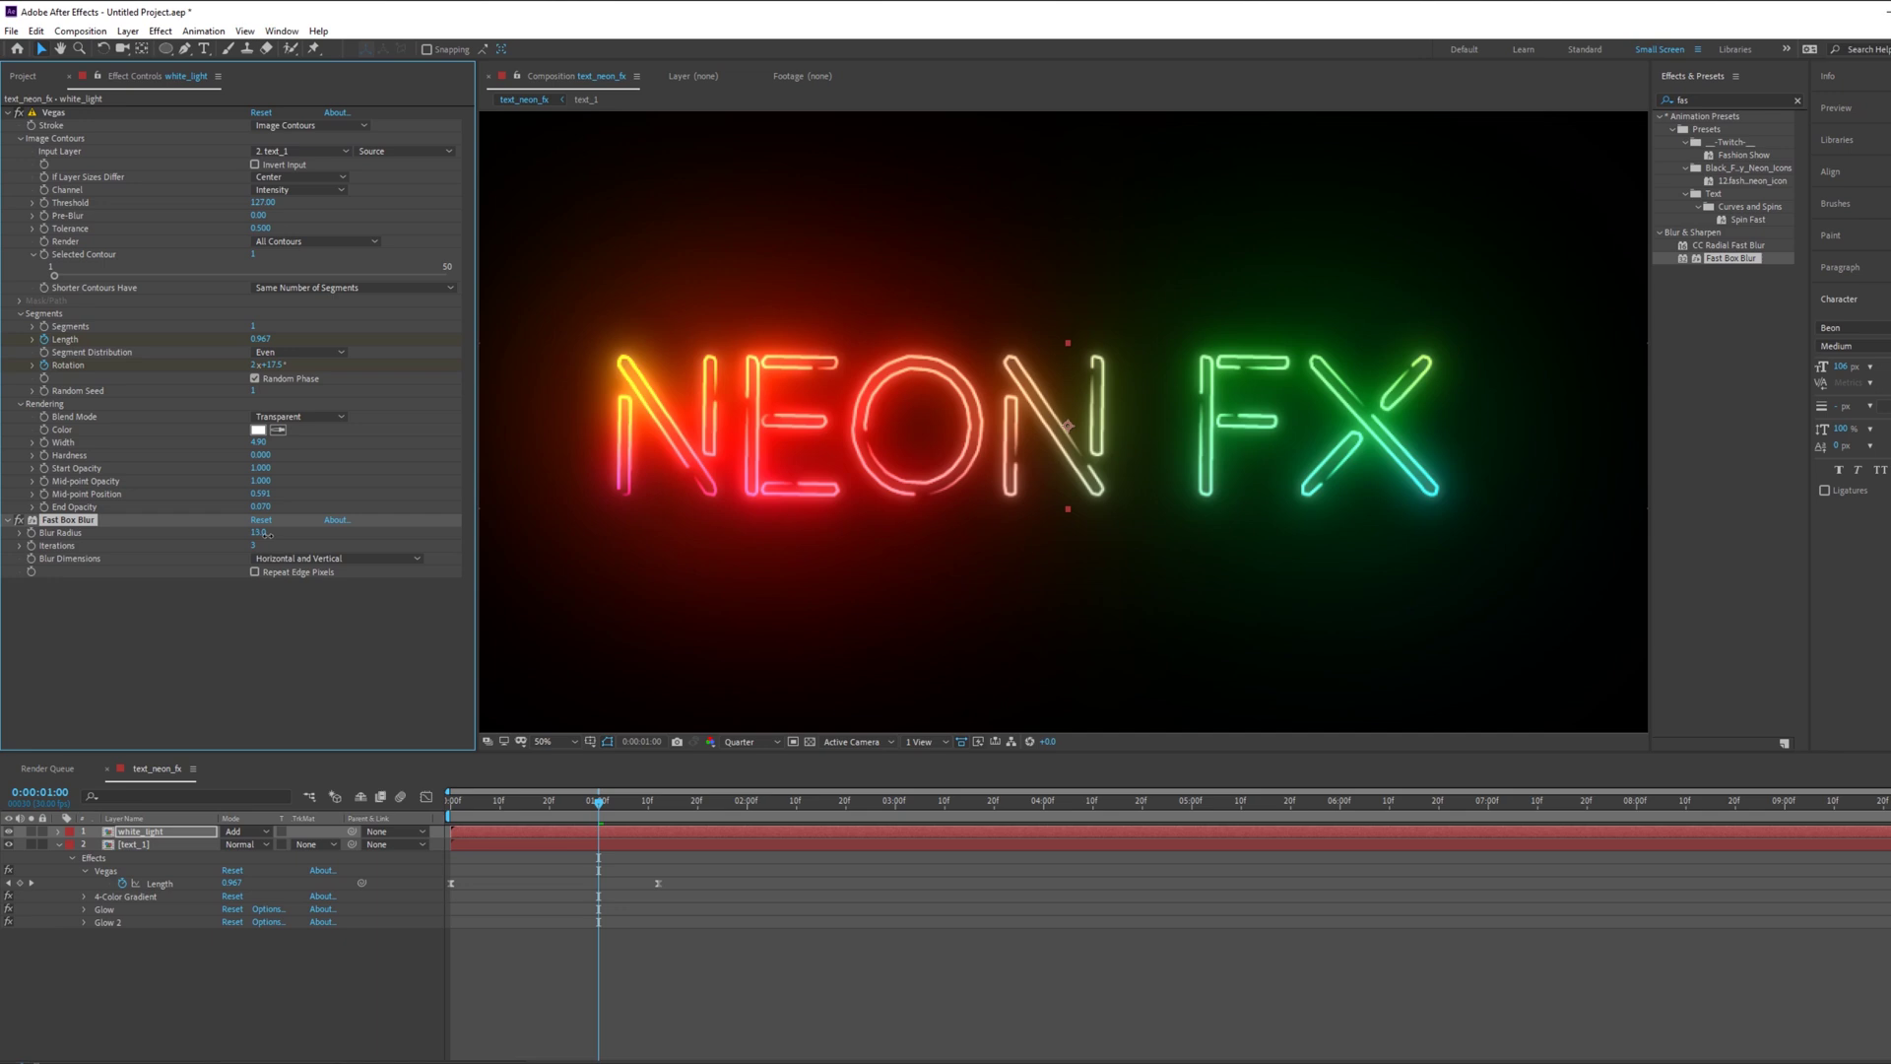
Step: Lower the white_light layer's opacity slightly below 100%
click(612, 933)
click(167, 832)
key(t)
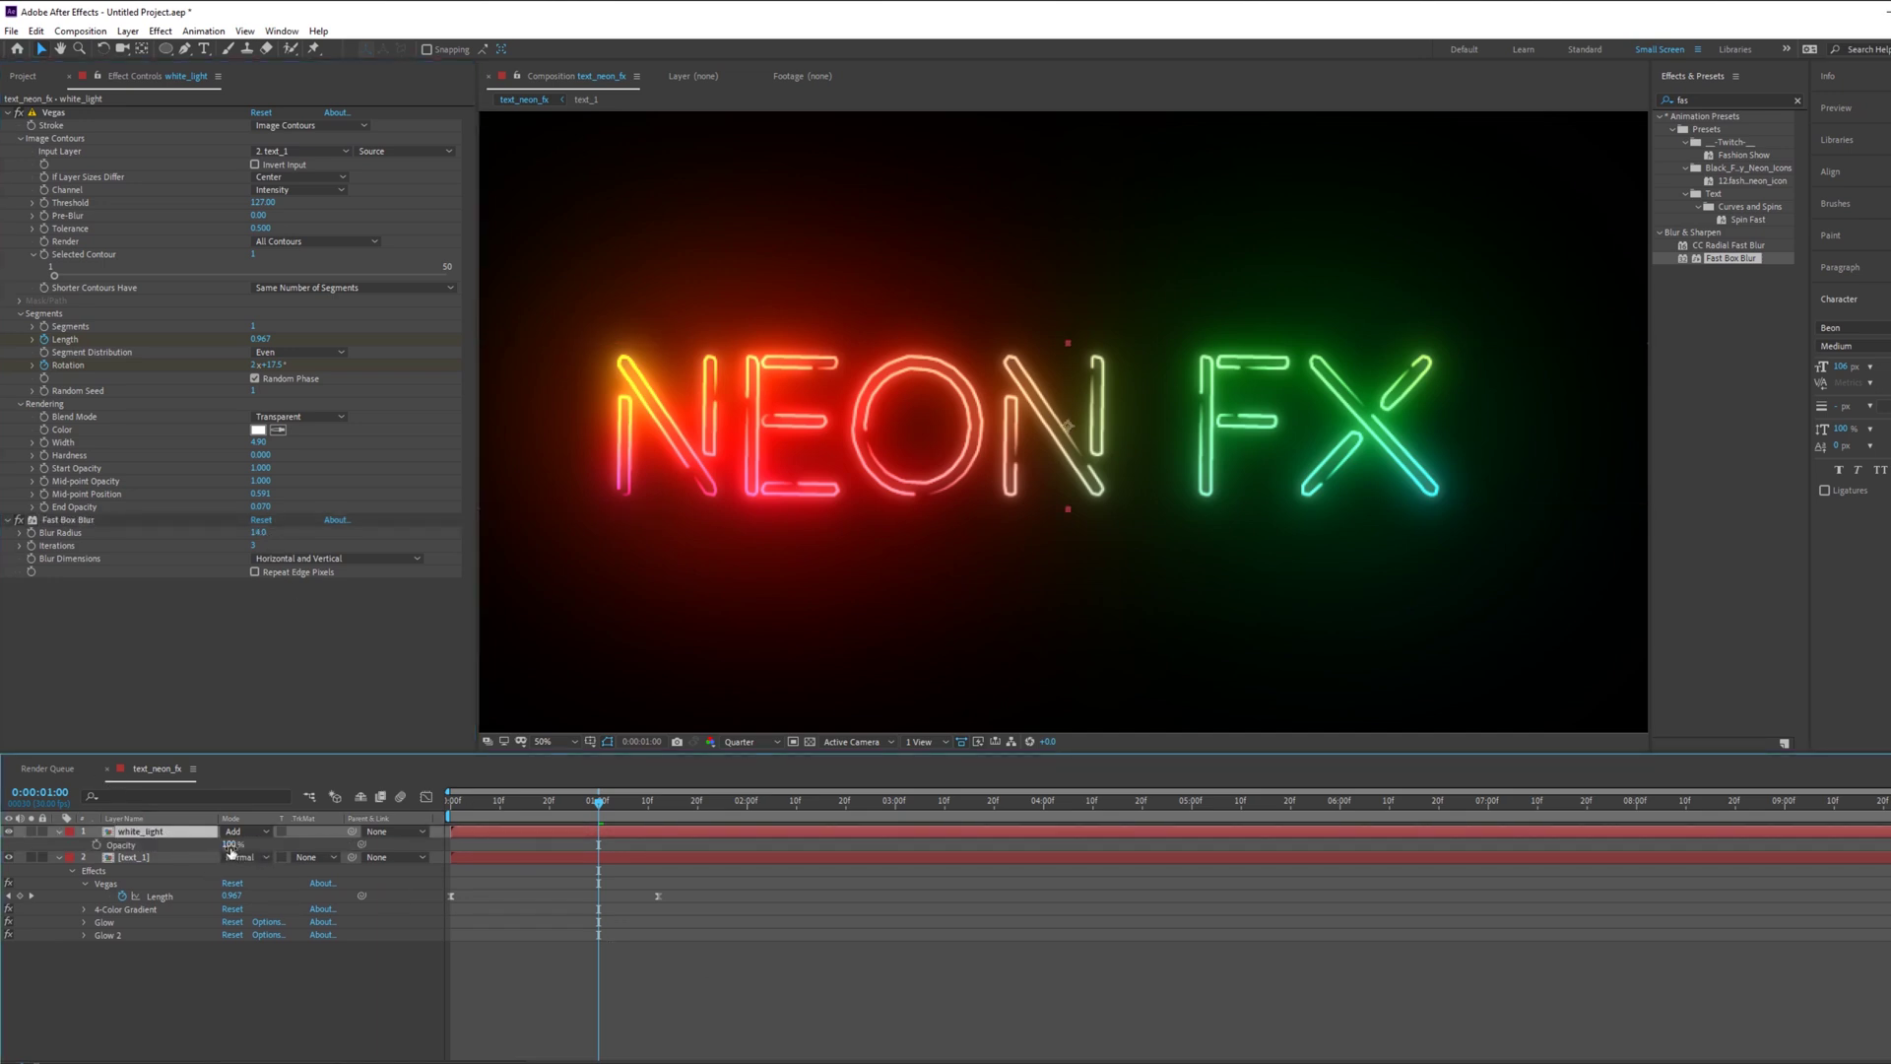
drag(229, 844, 222, 845)
Step: Preview the neon text animation from the first frame
key(Home)
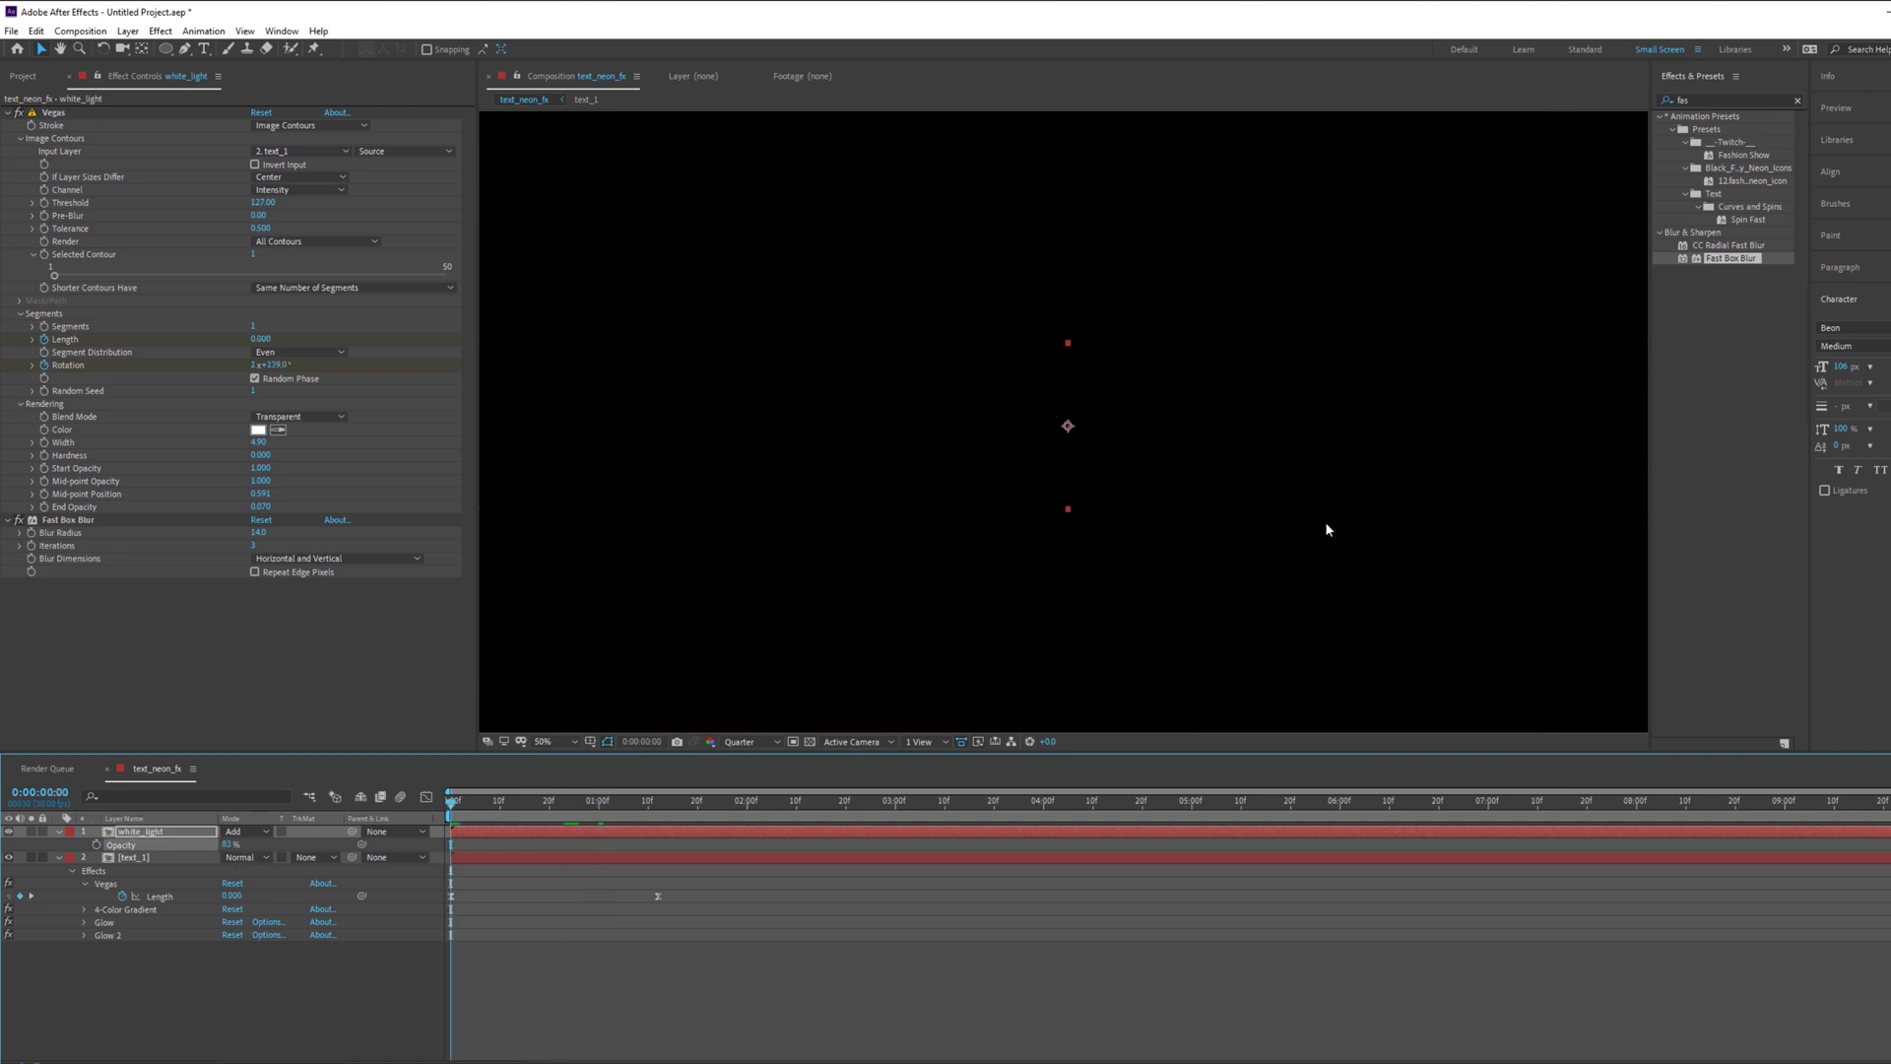
key(space)
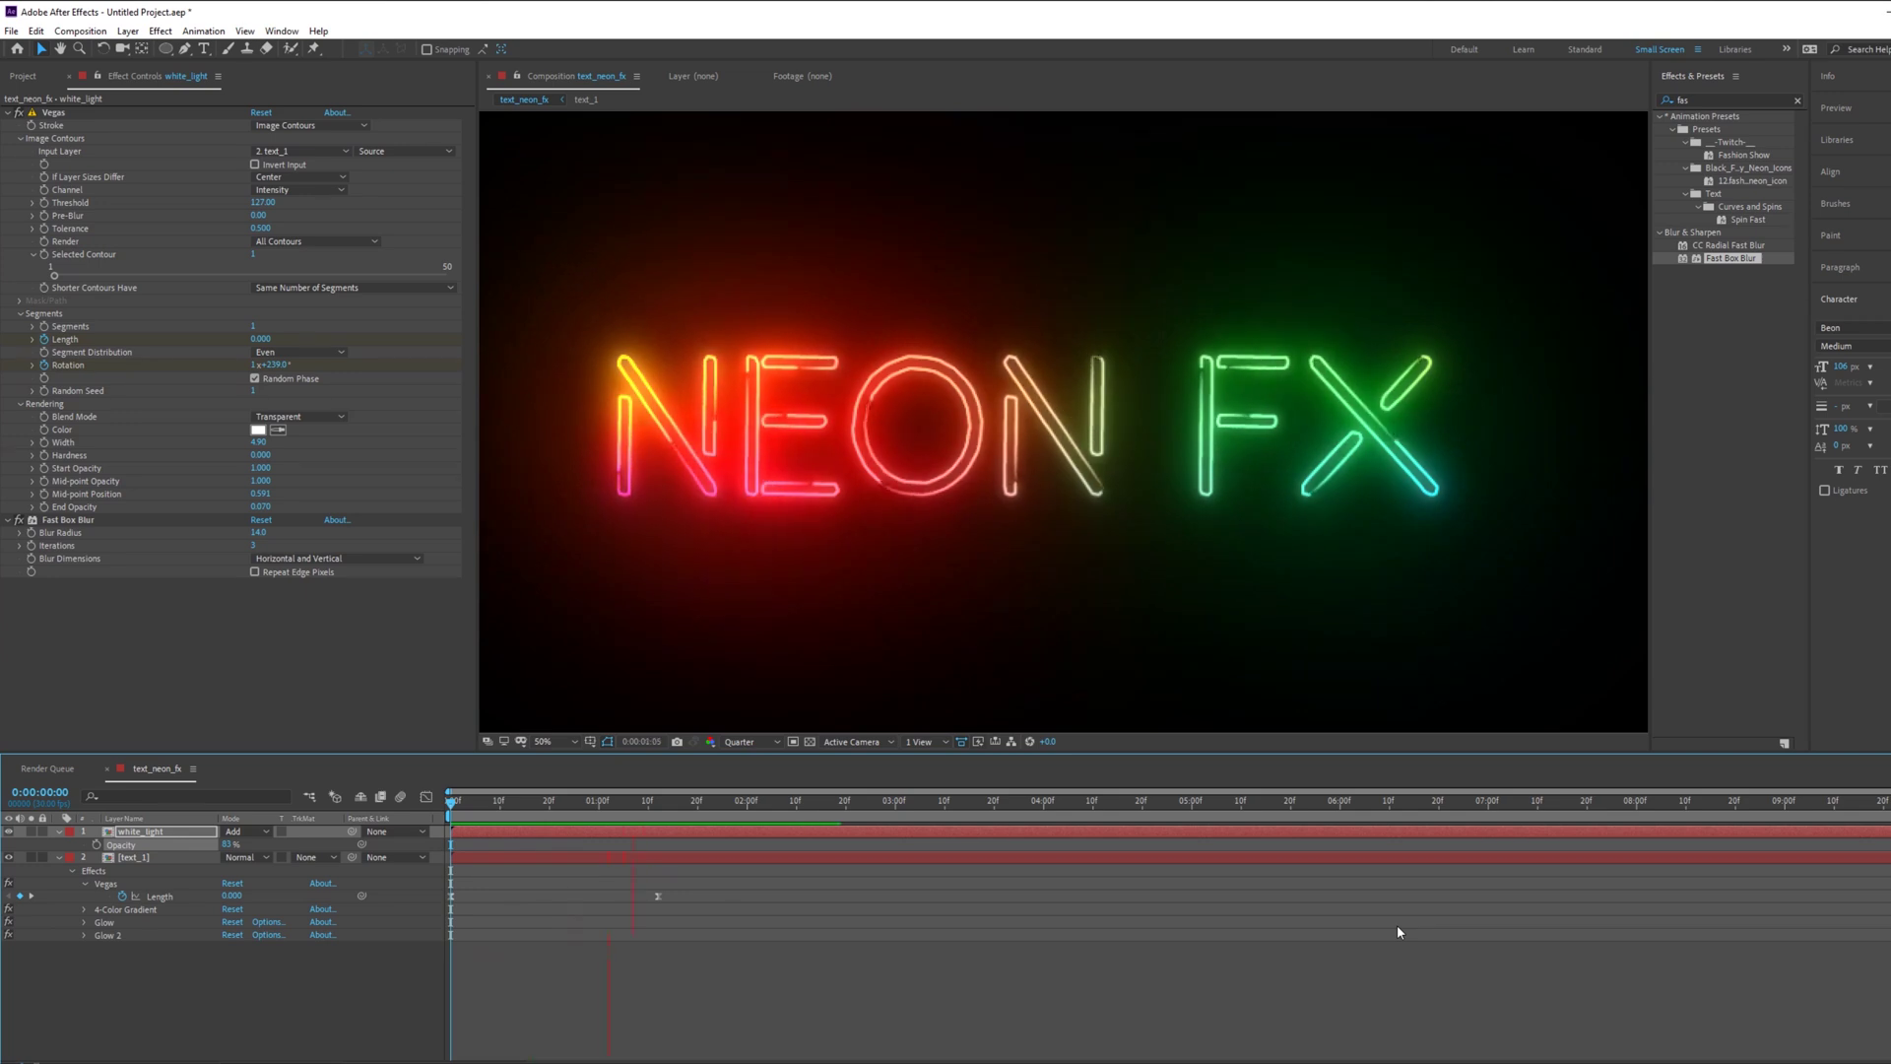
key(space)
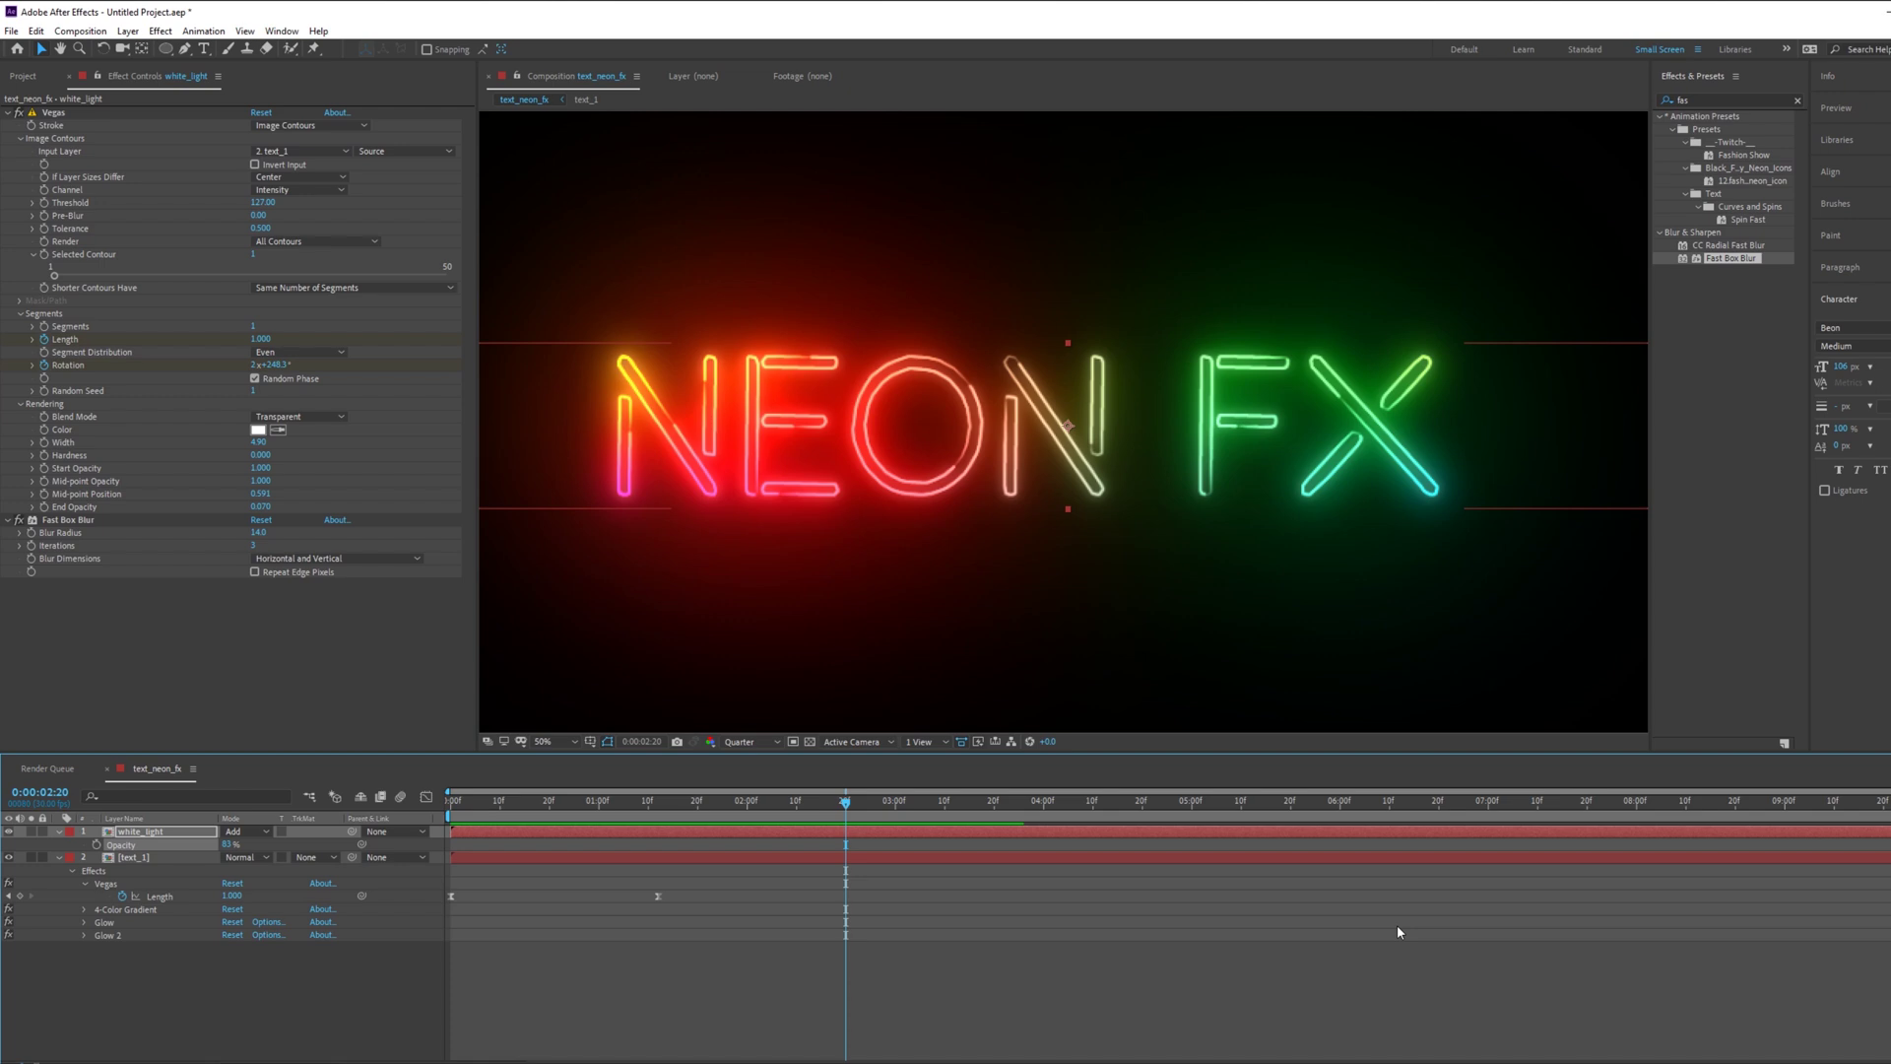
drag(637, 800, 490, 802)
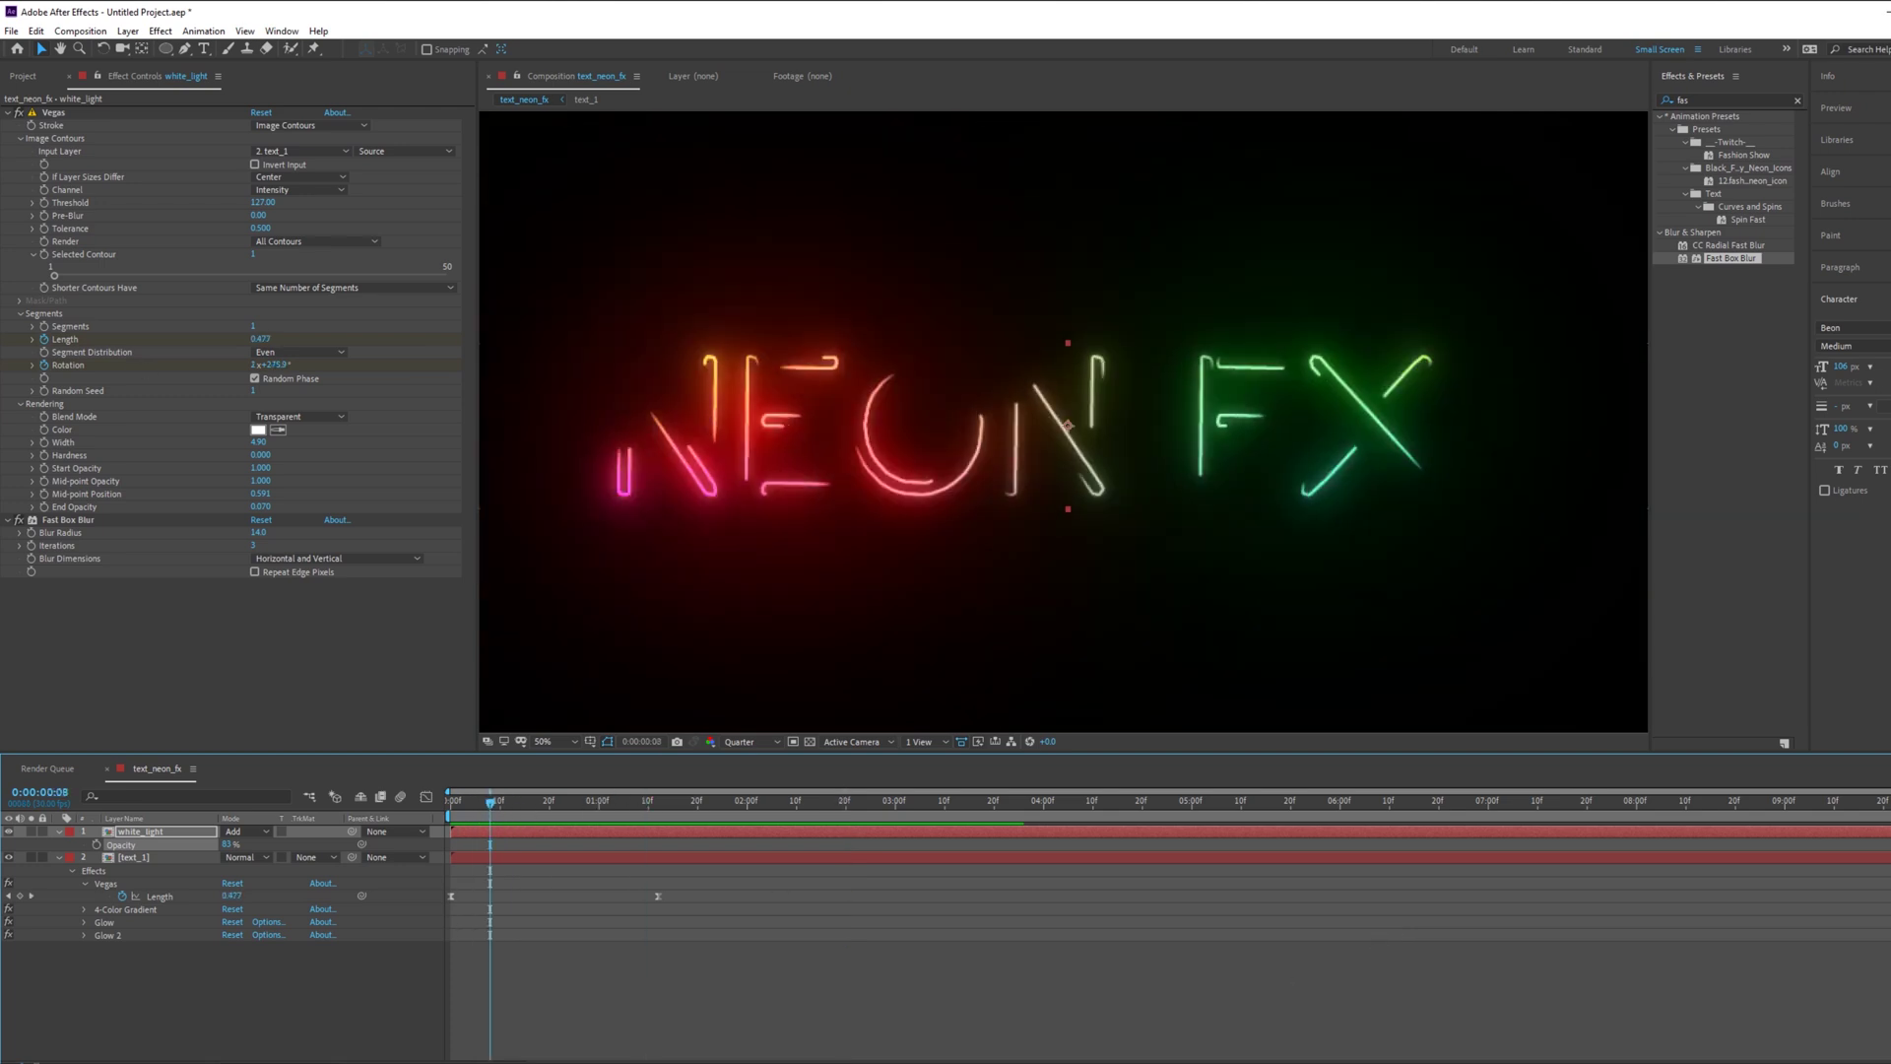
Step: Open the Logo composition from the OLD folder, play its flicker animation for reference, and return to the neon text composition
click(28, 75)
click(53, 221)
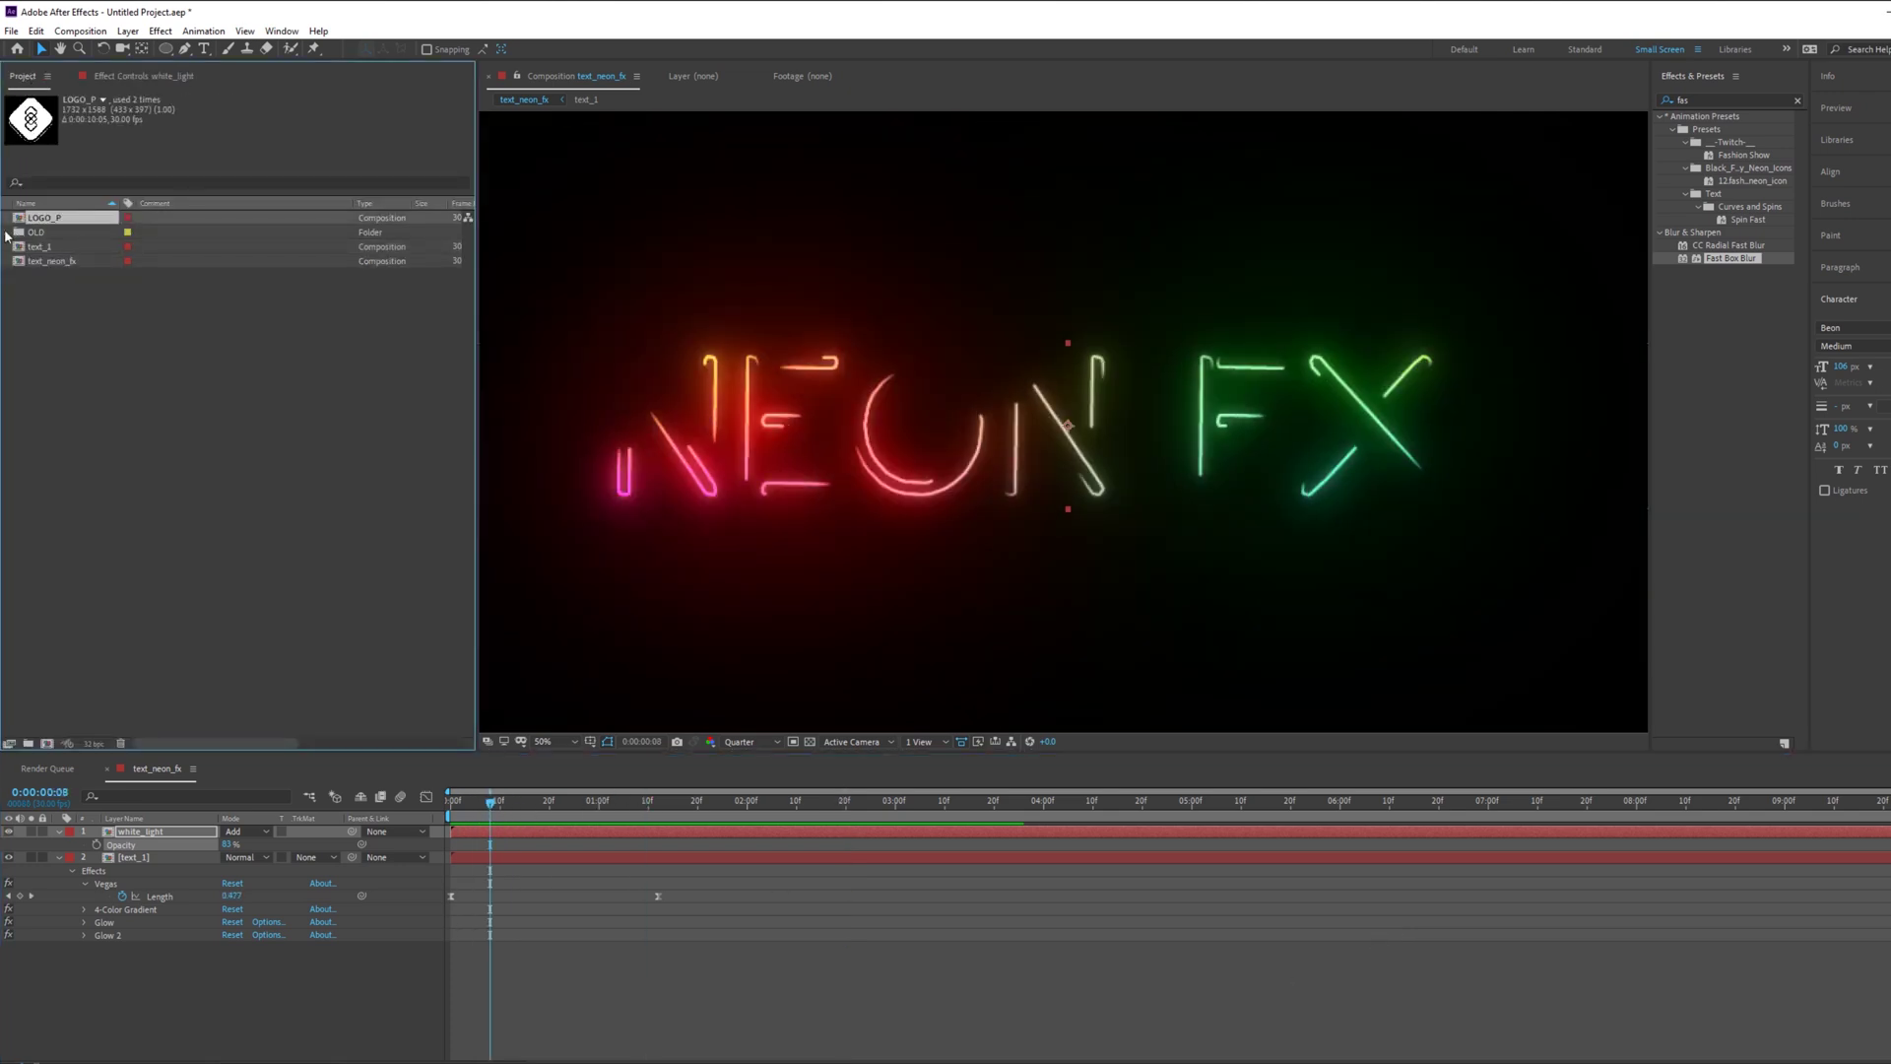
click(6, 233)
double_click(47, 246)
key(Home)
key(space)
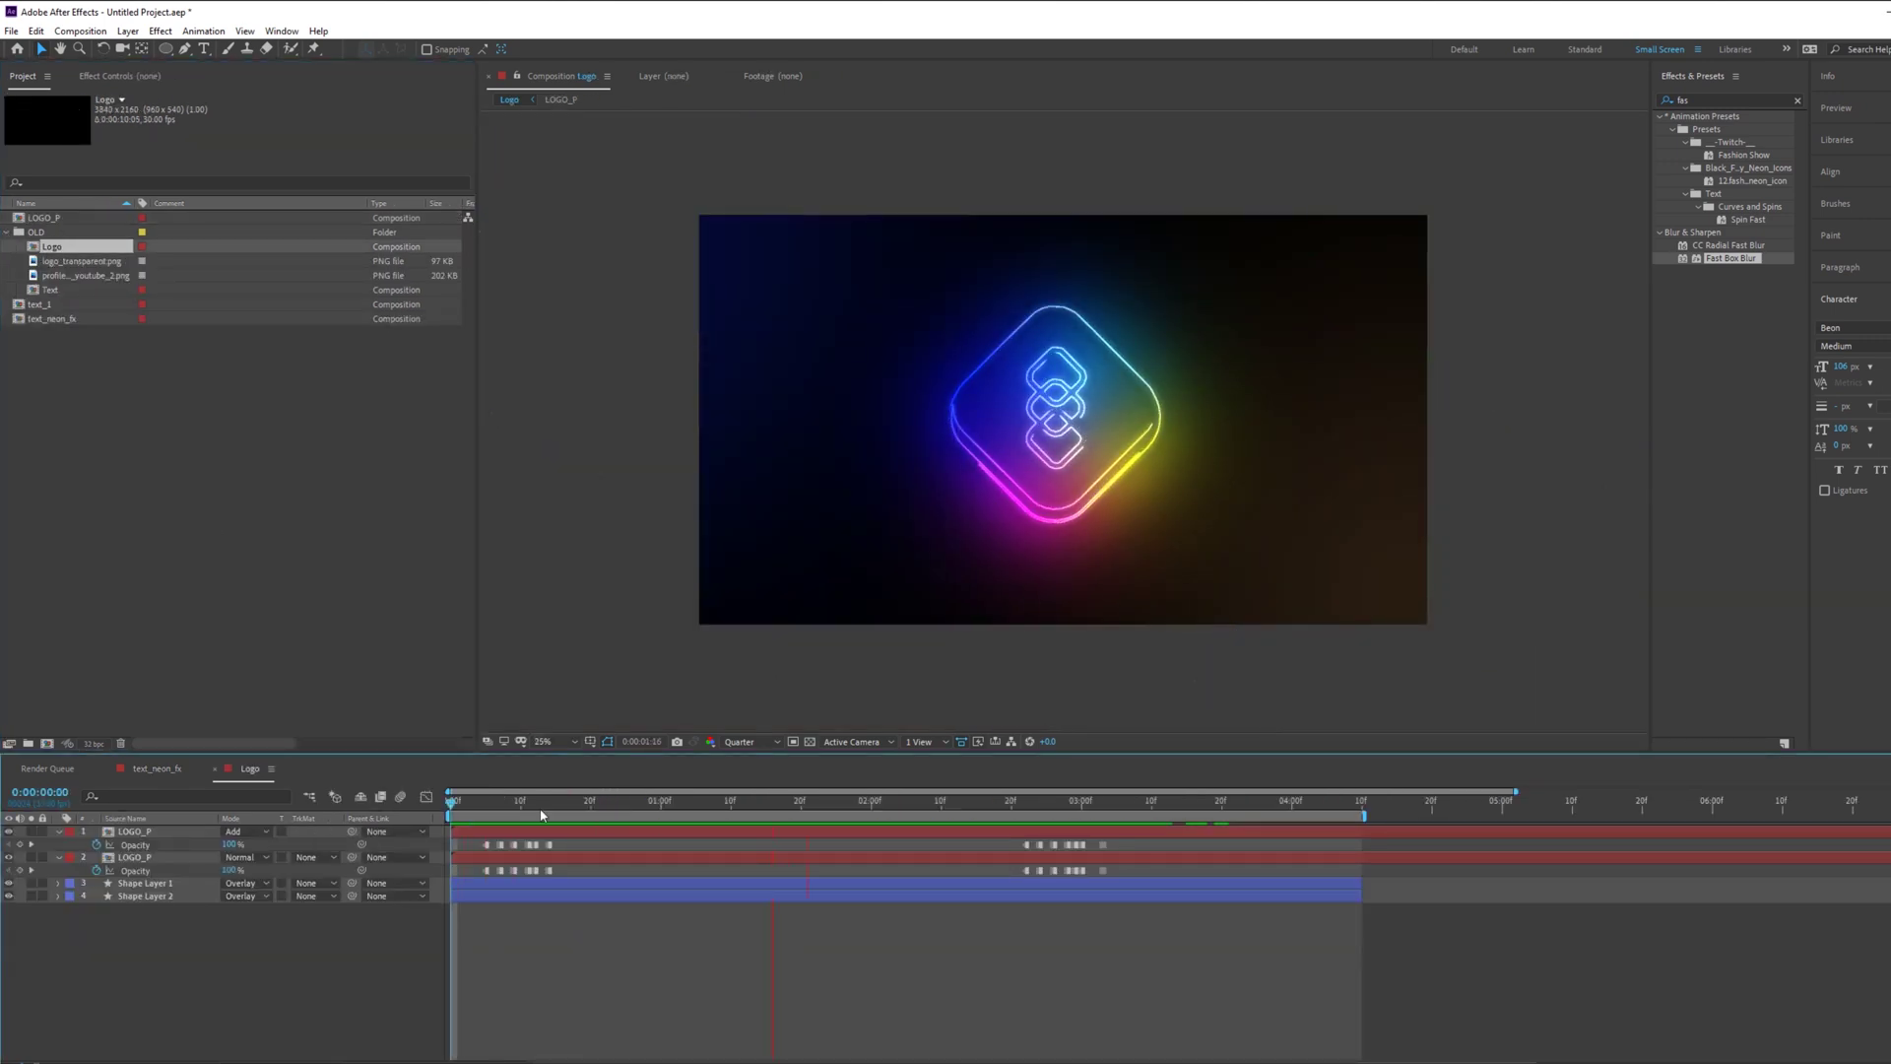
click(164, 769)
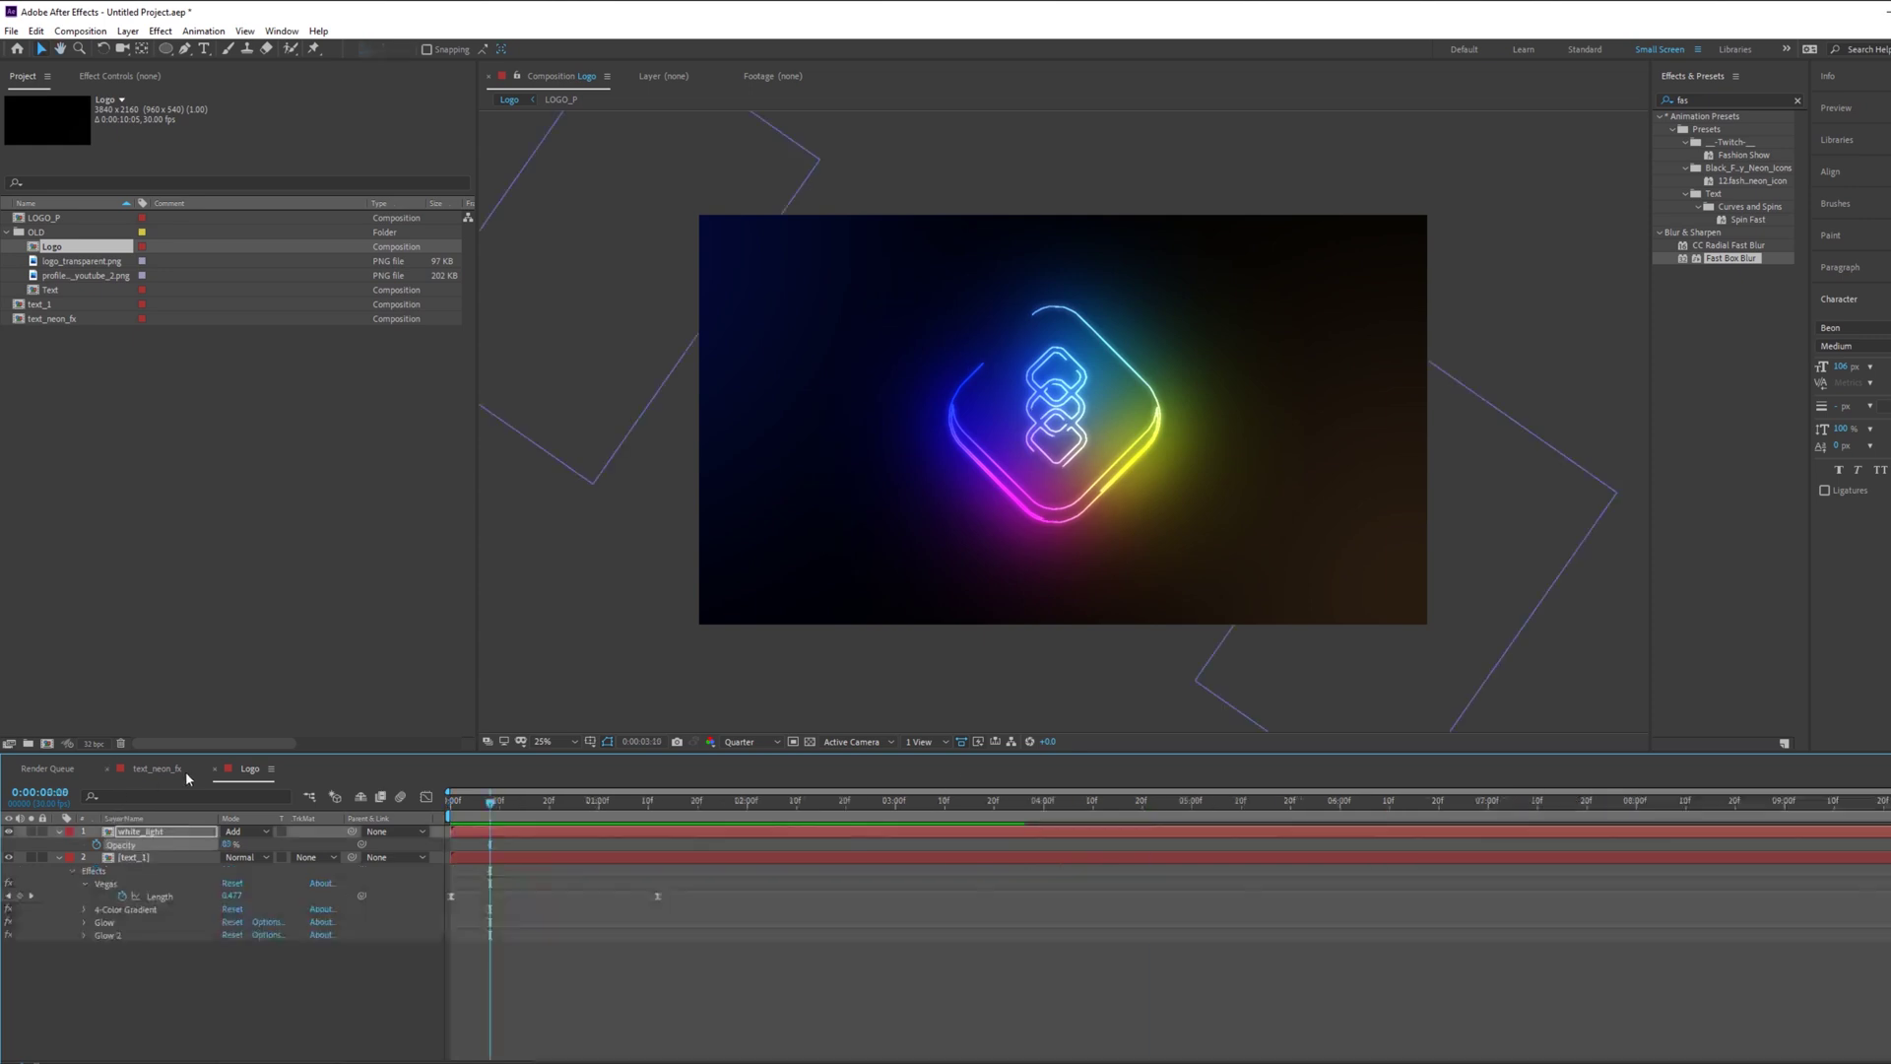
Step: Add an opacity keyframe of 100% to the text_1 layer at 0:00:00:08 and make it a hold keyframe
mouse_move(565, 814)
mouse_down()
mouse_move(521, 815)
mouse_move(539, 824)
mouse_up()
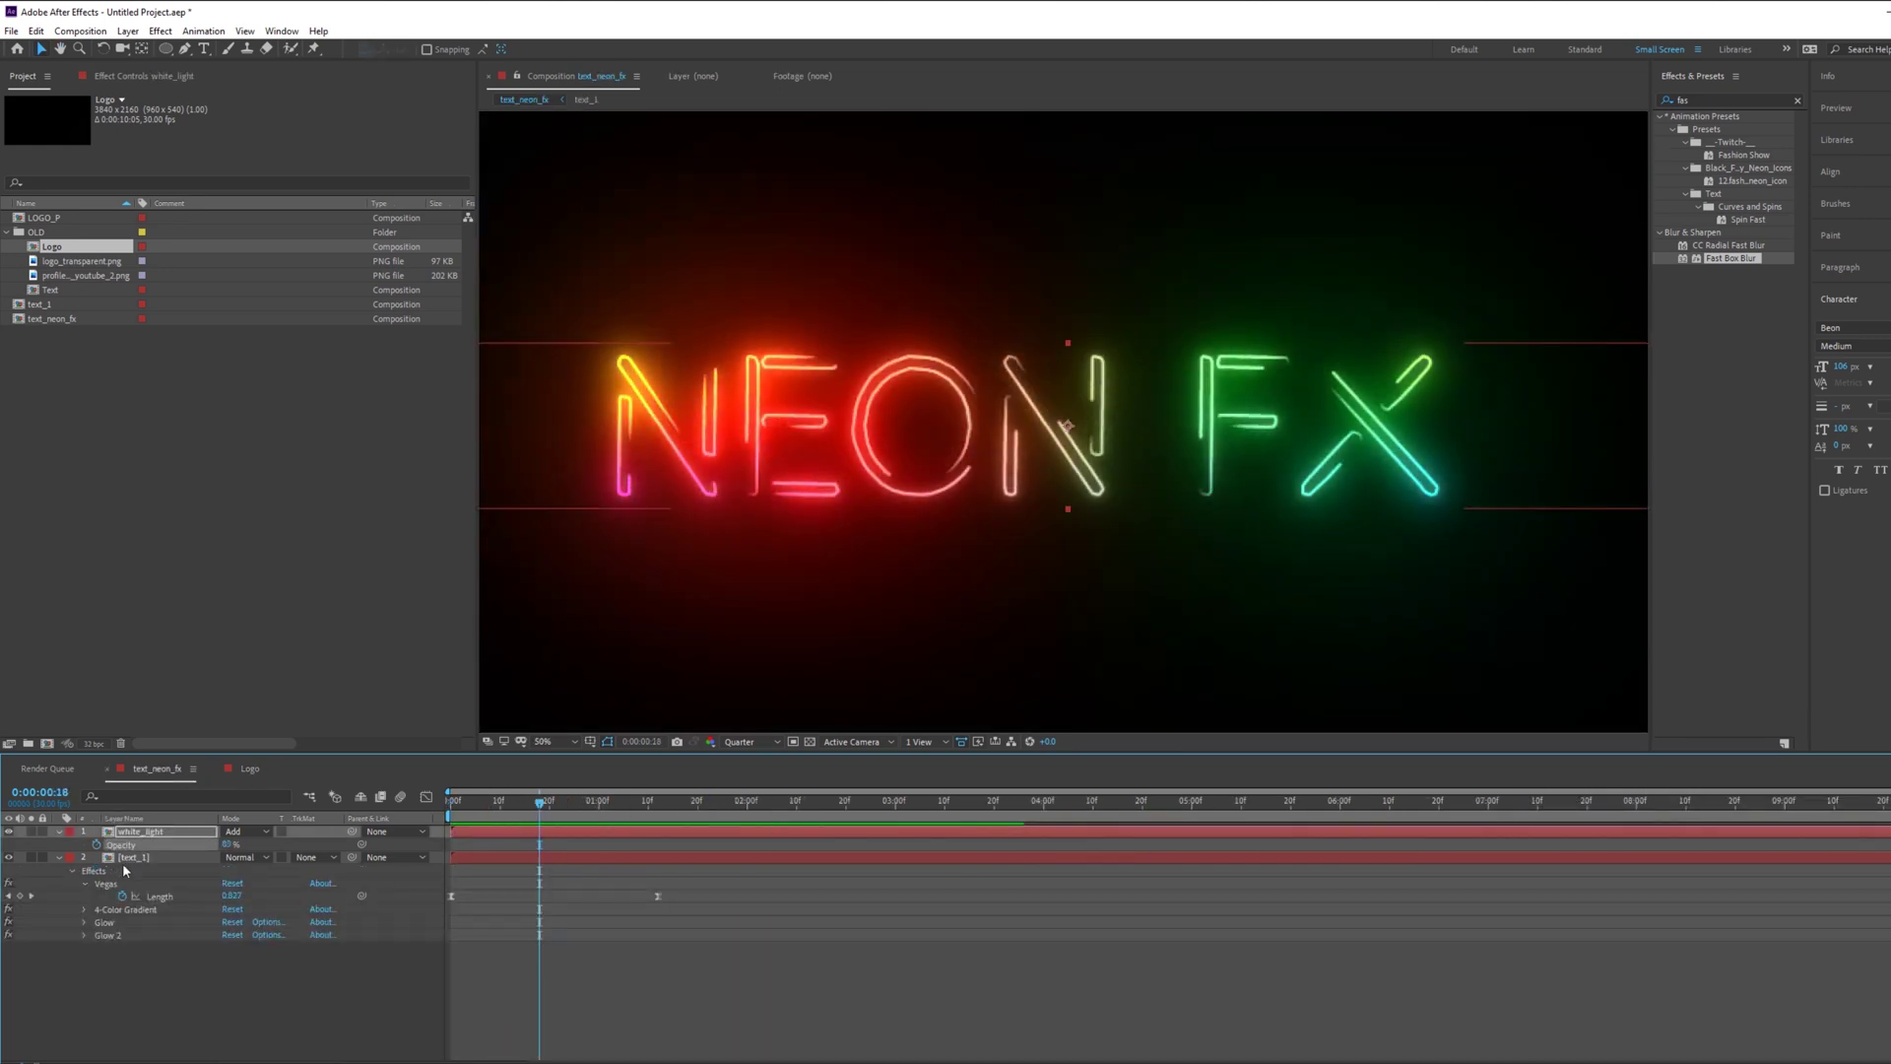
click(122, 859)
click(59, 859)
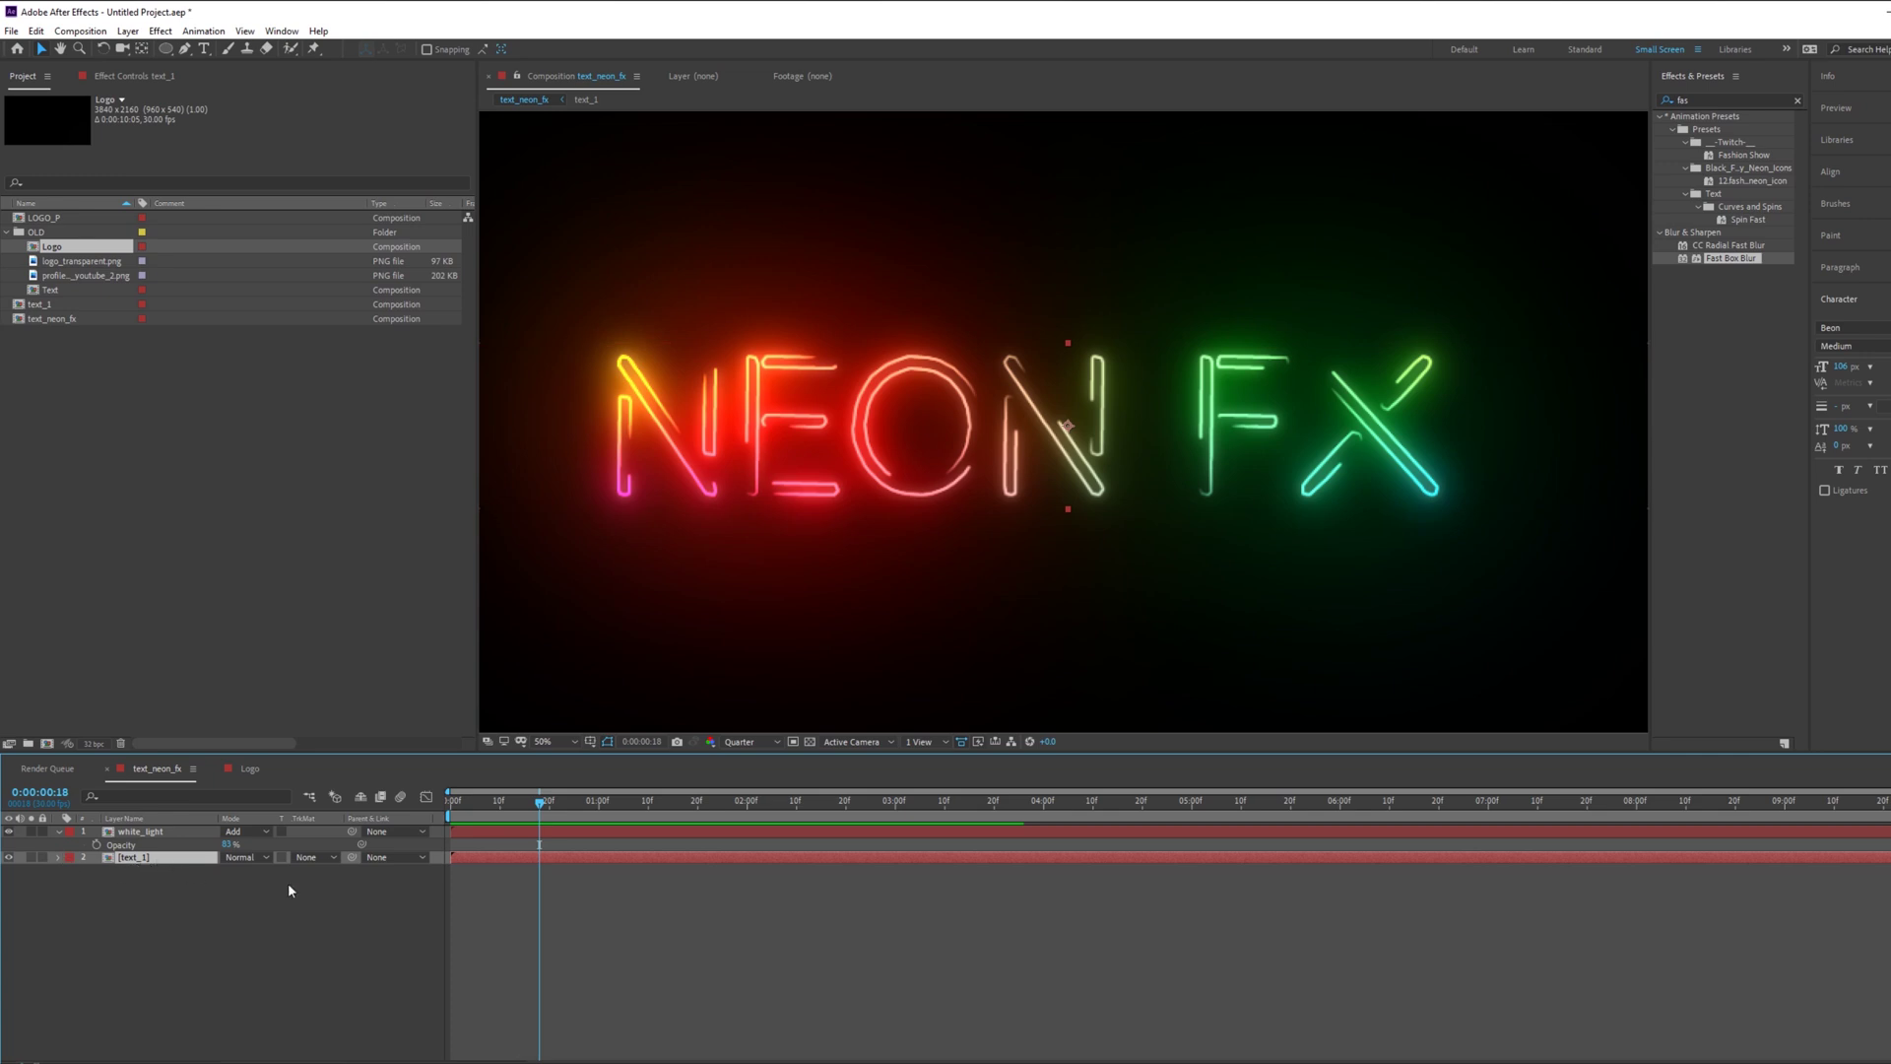
key(t)
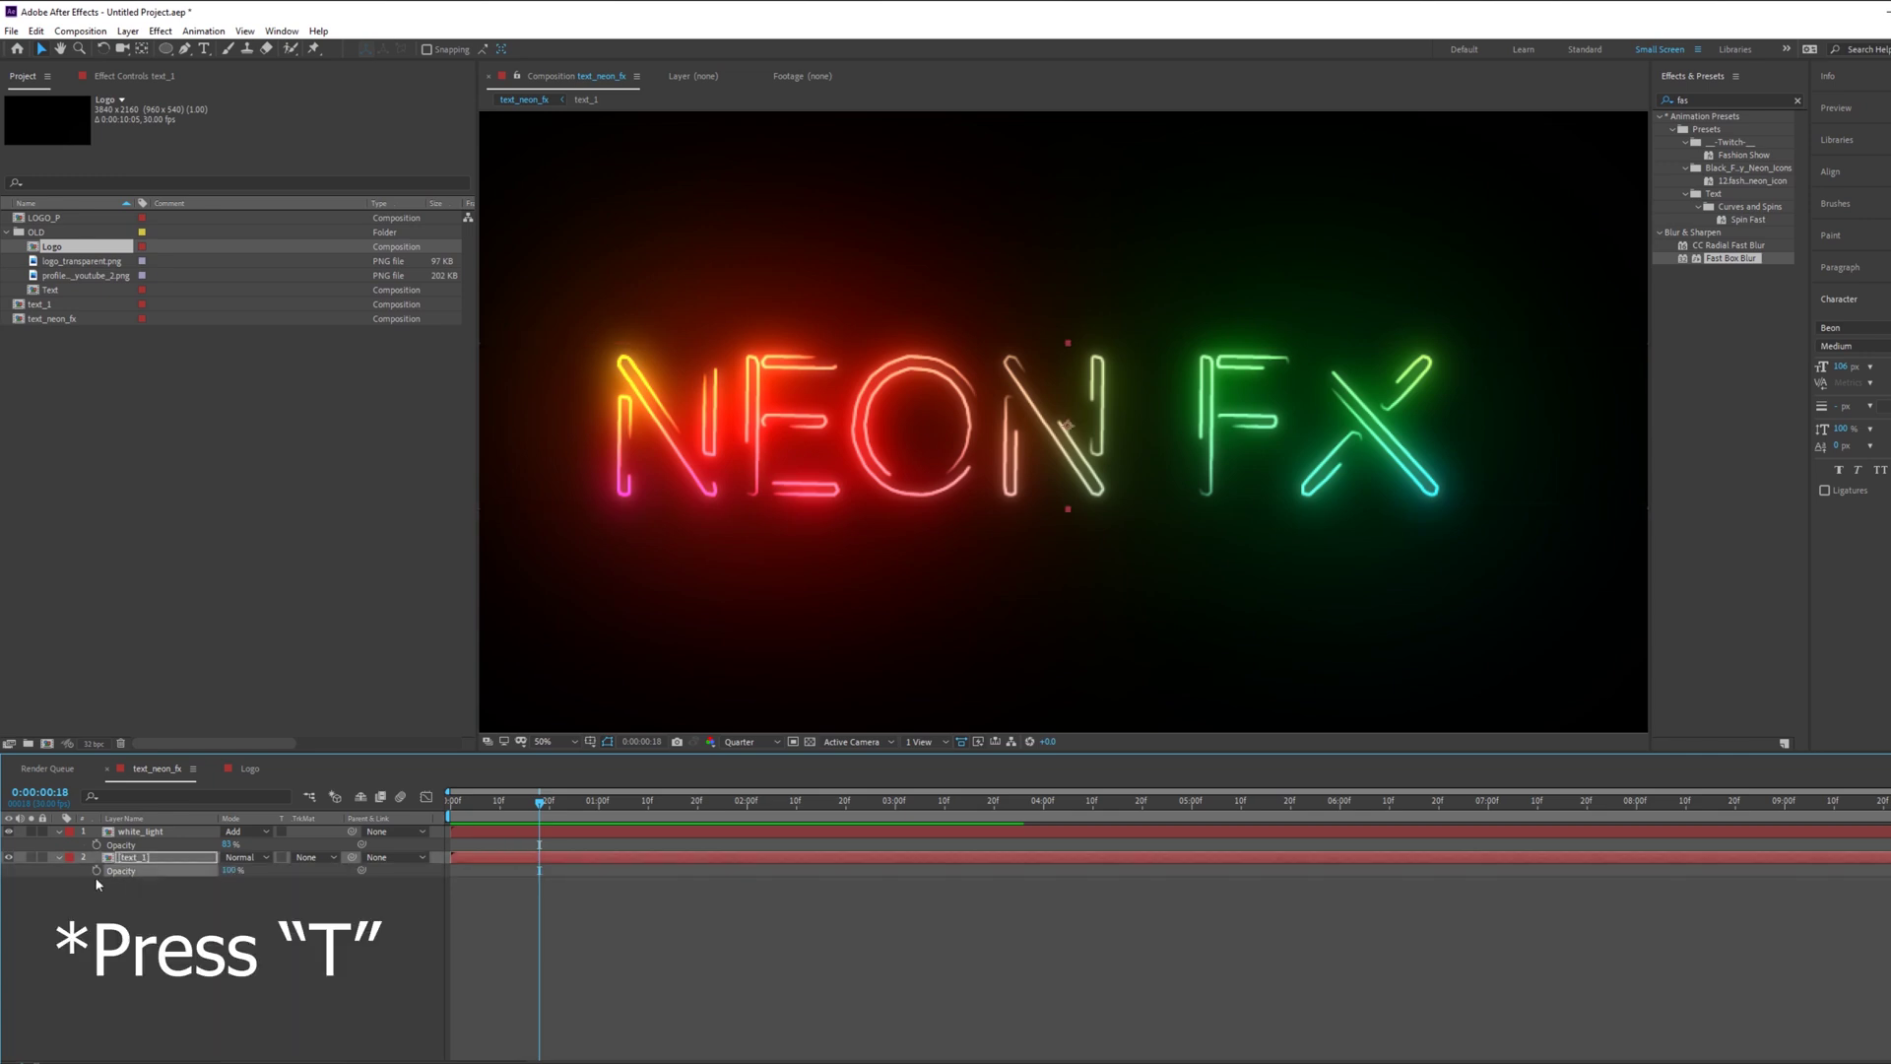
key(space)
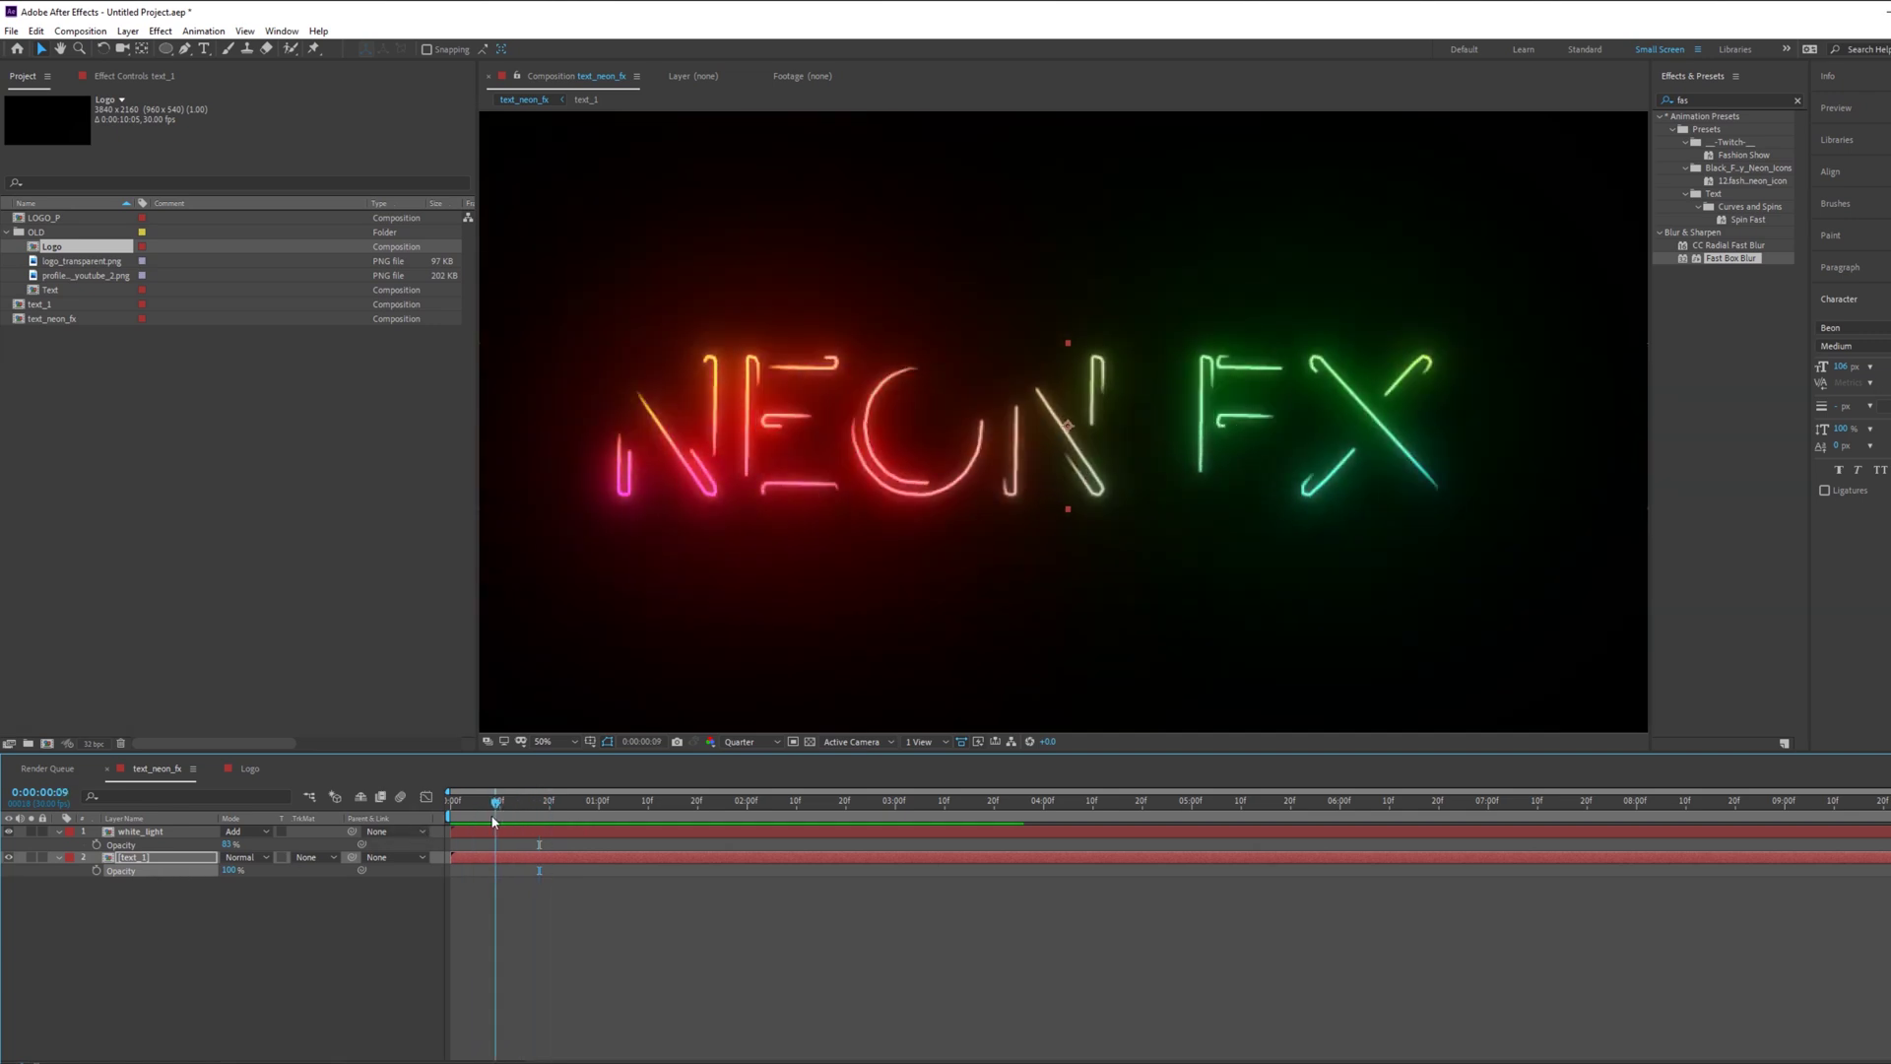
click(96, 870)
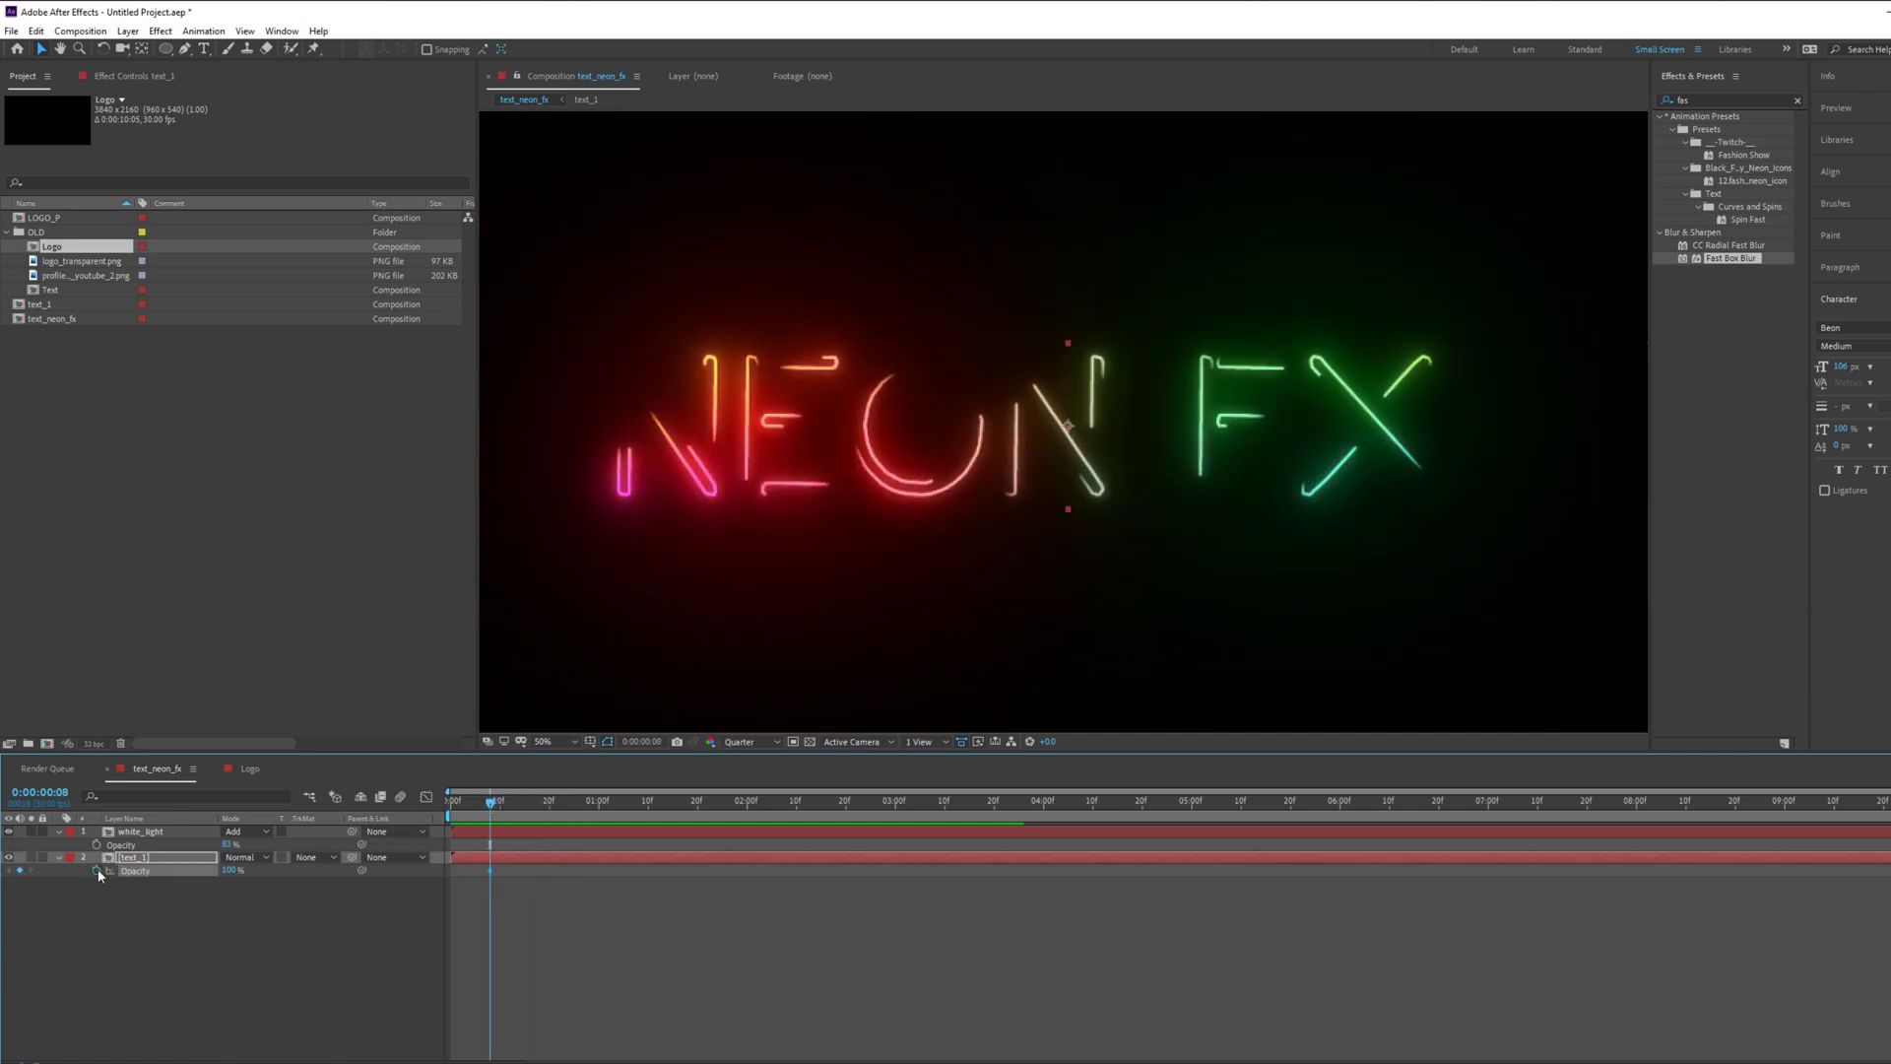
right_click(491, 871)
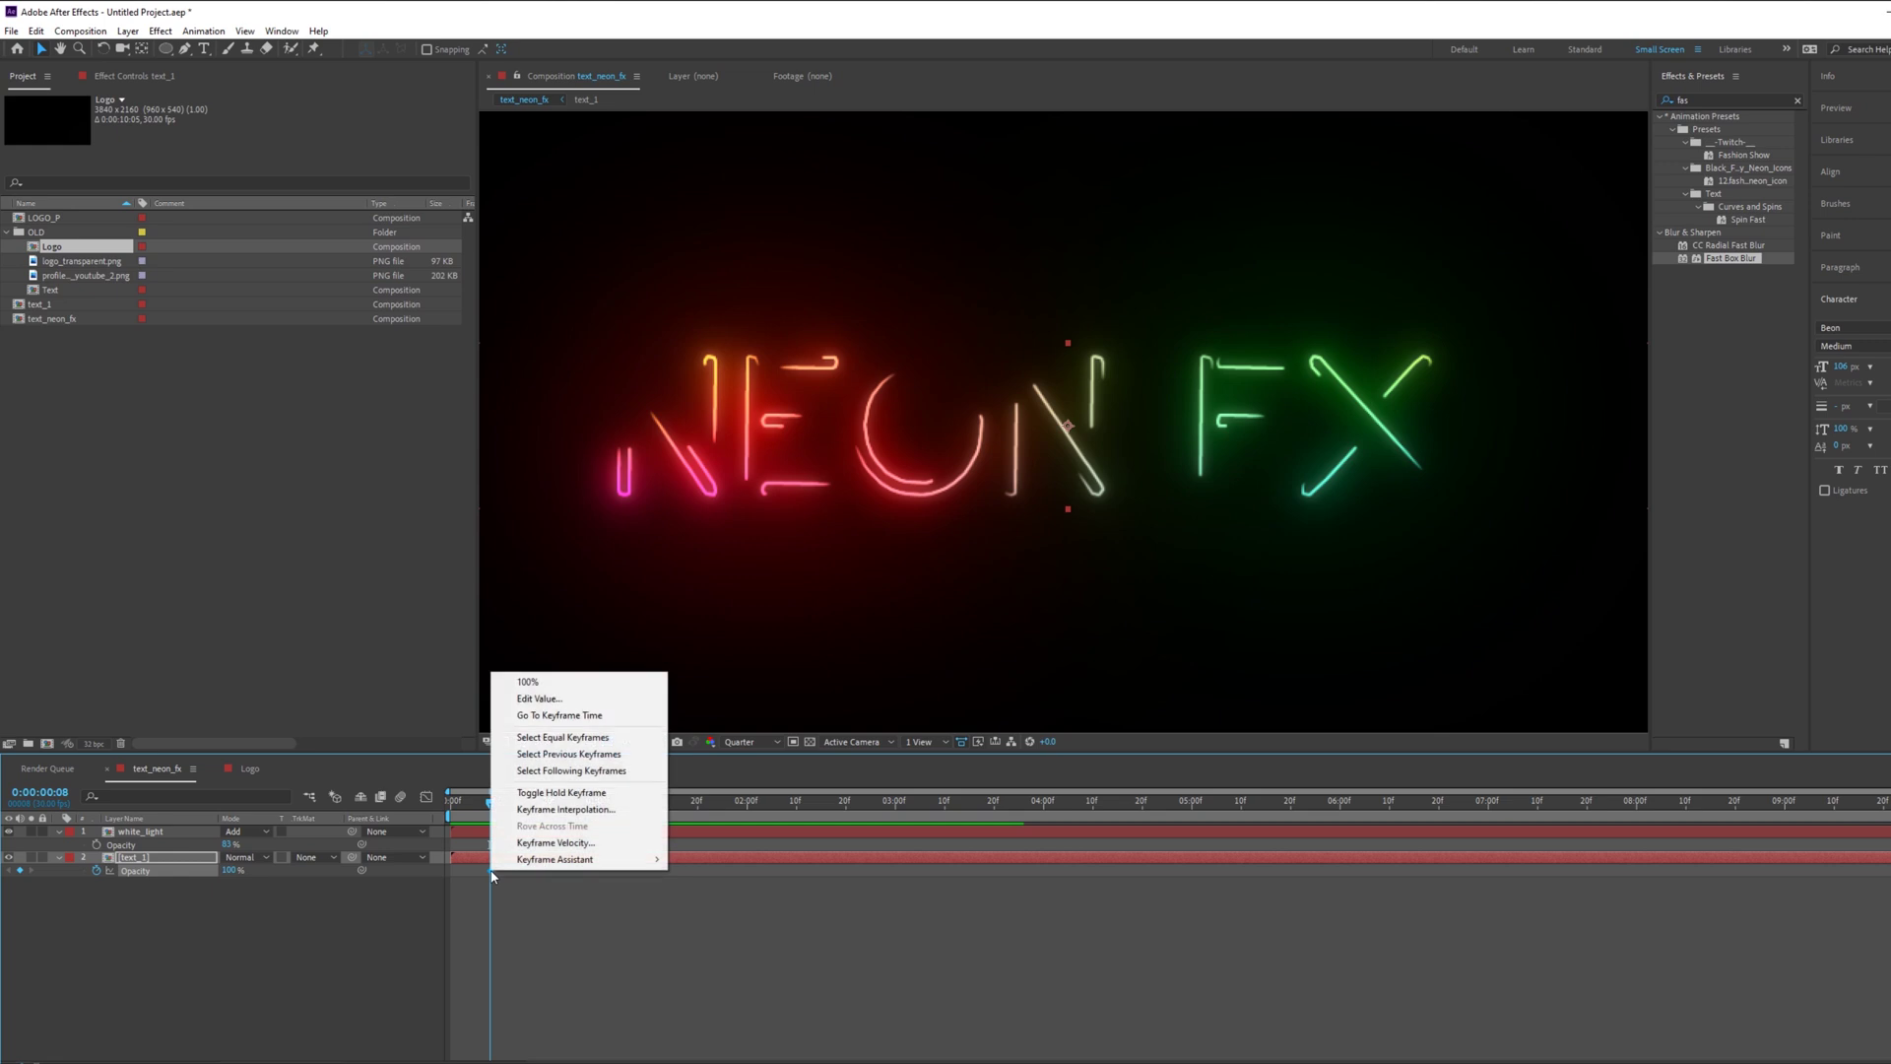
click(558, 800)
Step: Set the text_1 layer's opacity to 0% at 0:00:00:15
key(=)
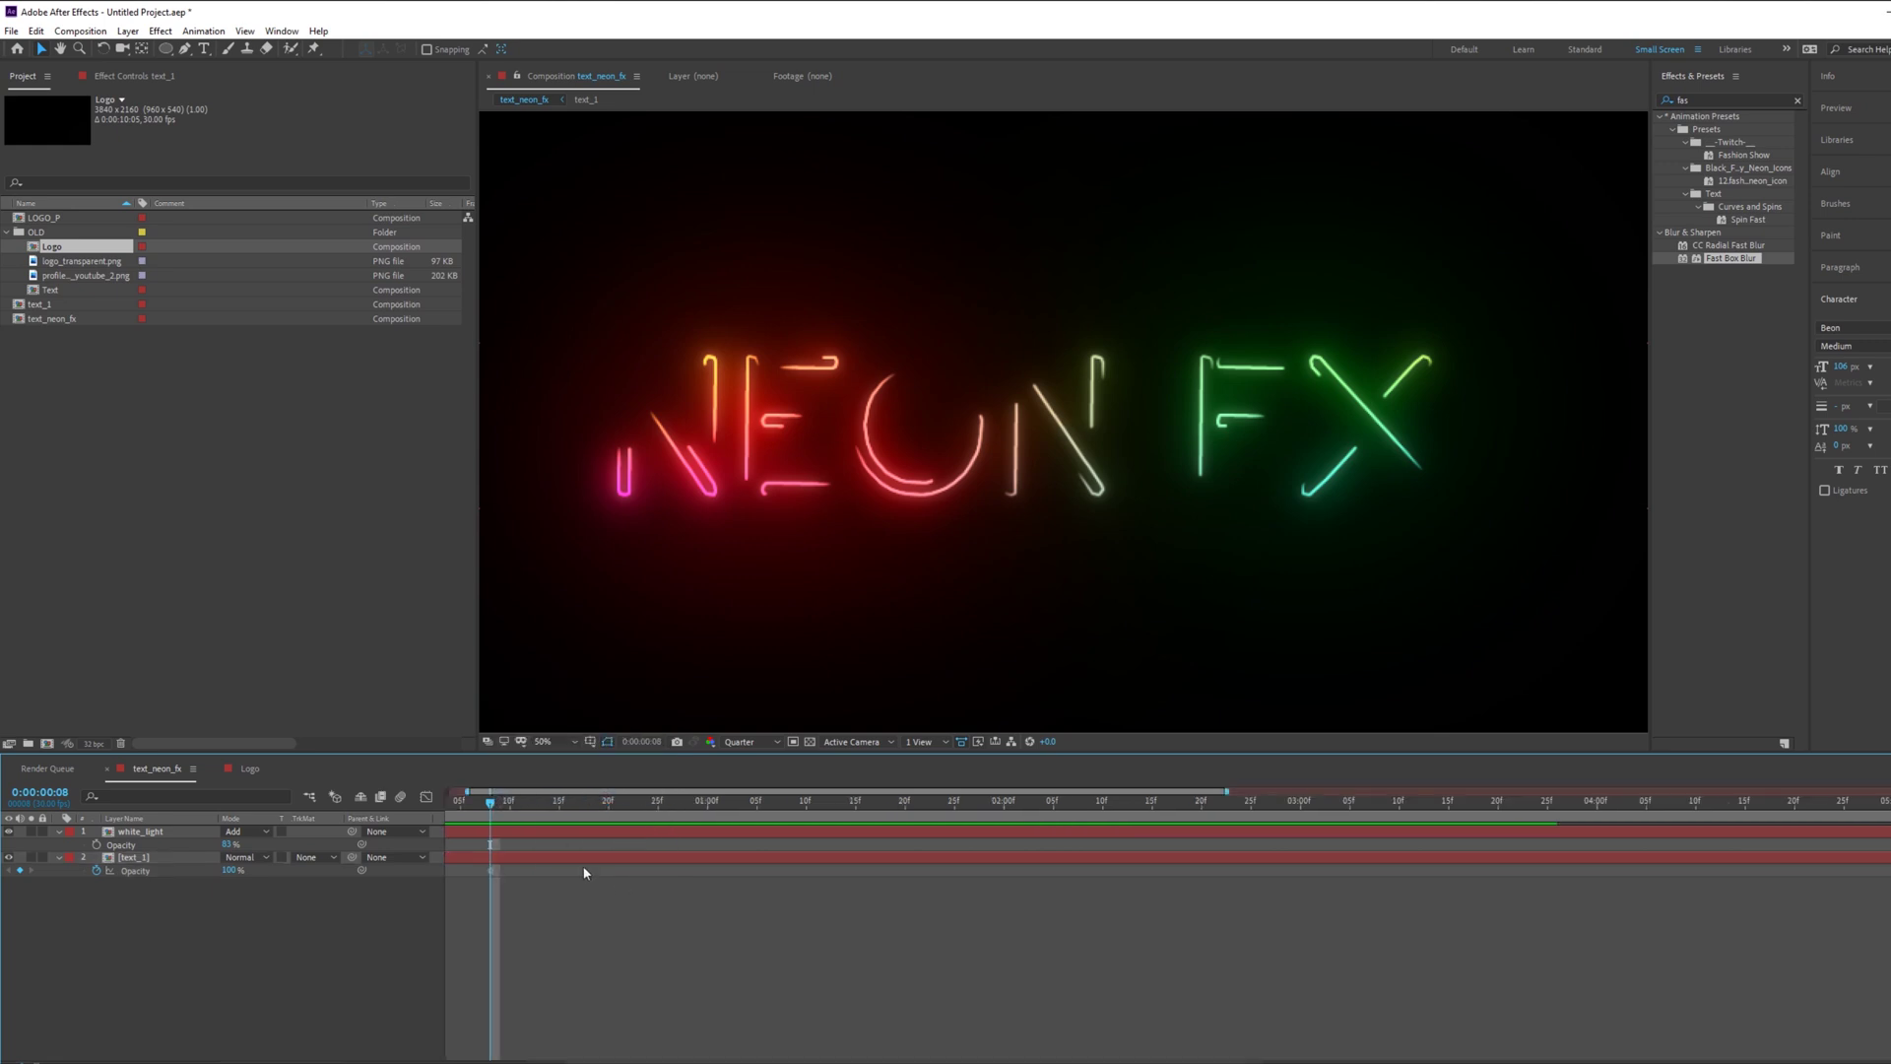
drag(498, 816, 557, 817)
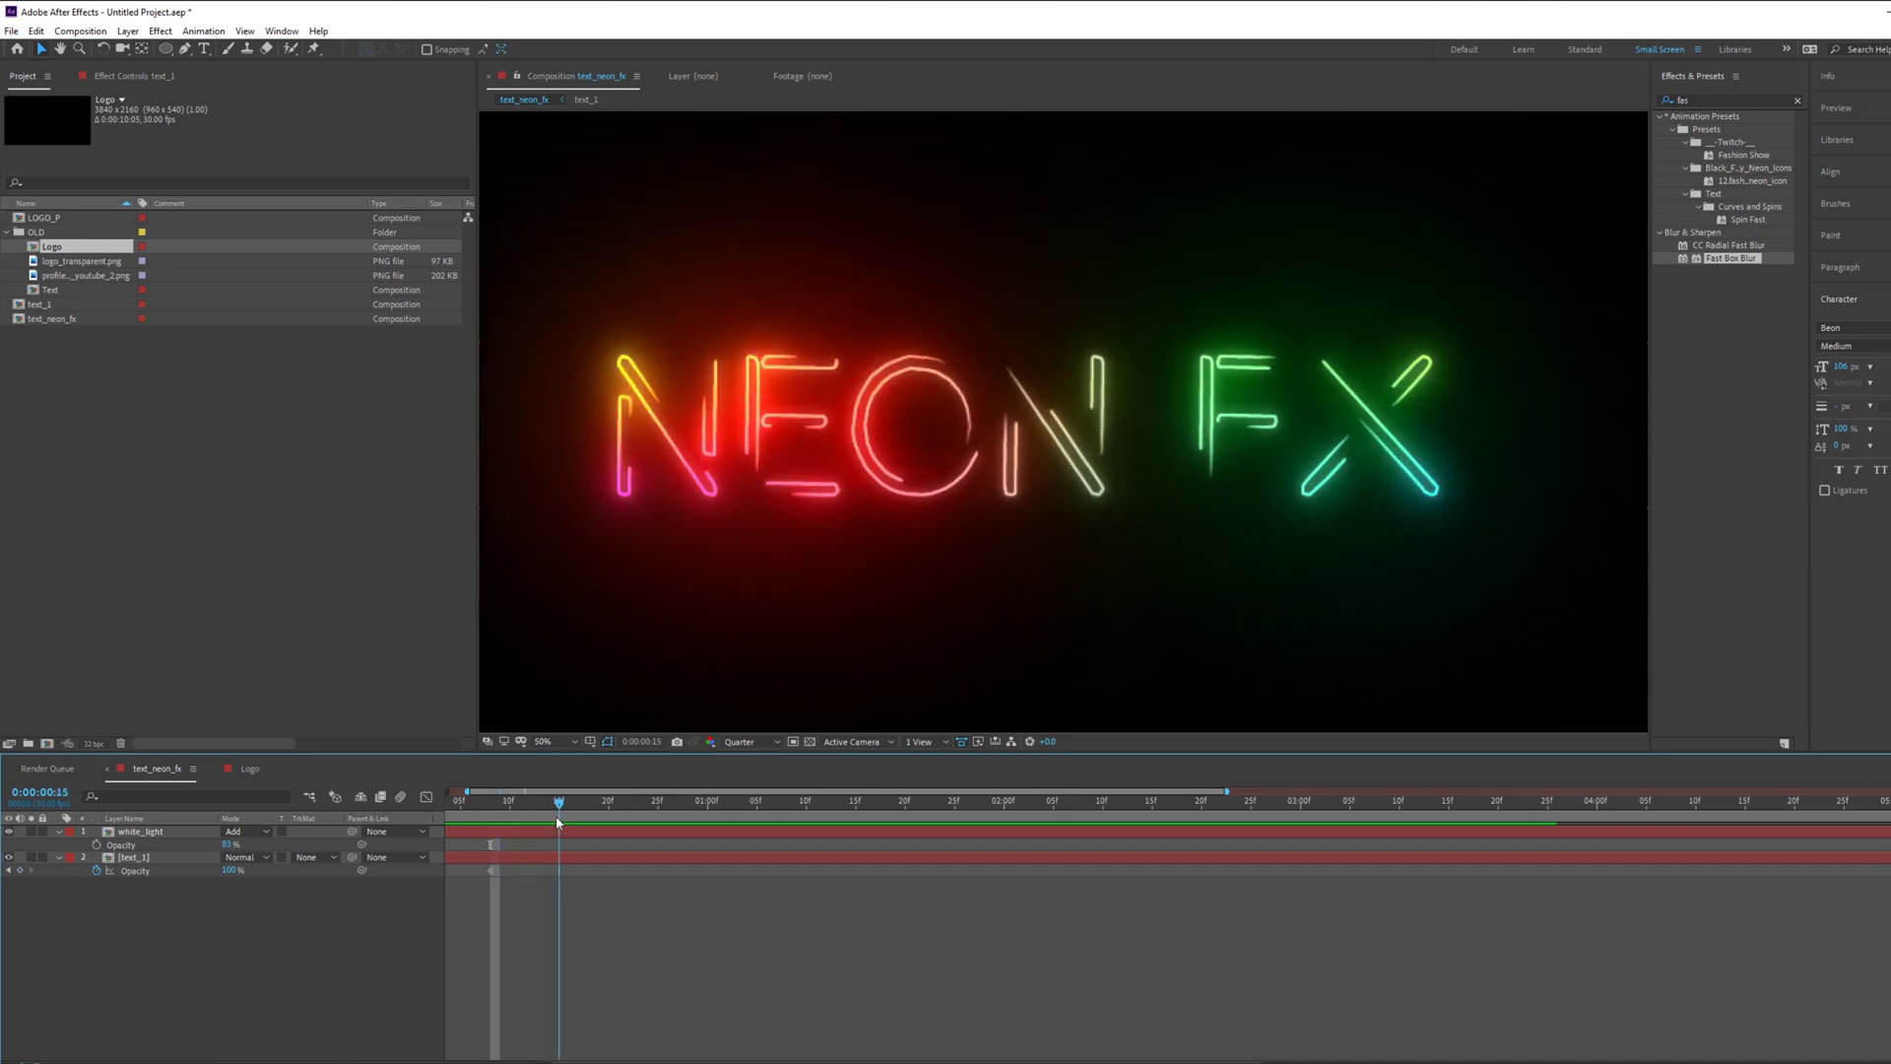
click(231, 872)
text(90)
key(Return)
drag(226, 871, 145, 873)
Step: Continue text_1's flicker with opacity keyframes: raised at 0:00:00:21, lowered near frame 25 and 100% near frame 29
drag(589, 810, 619, 823)
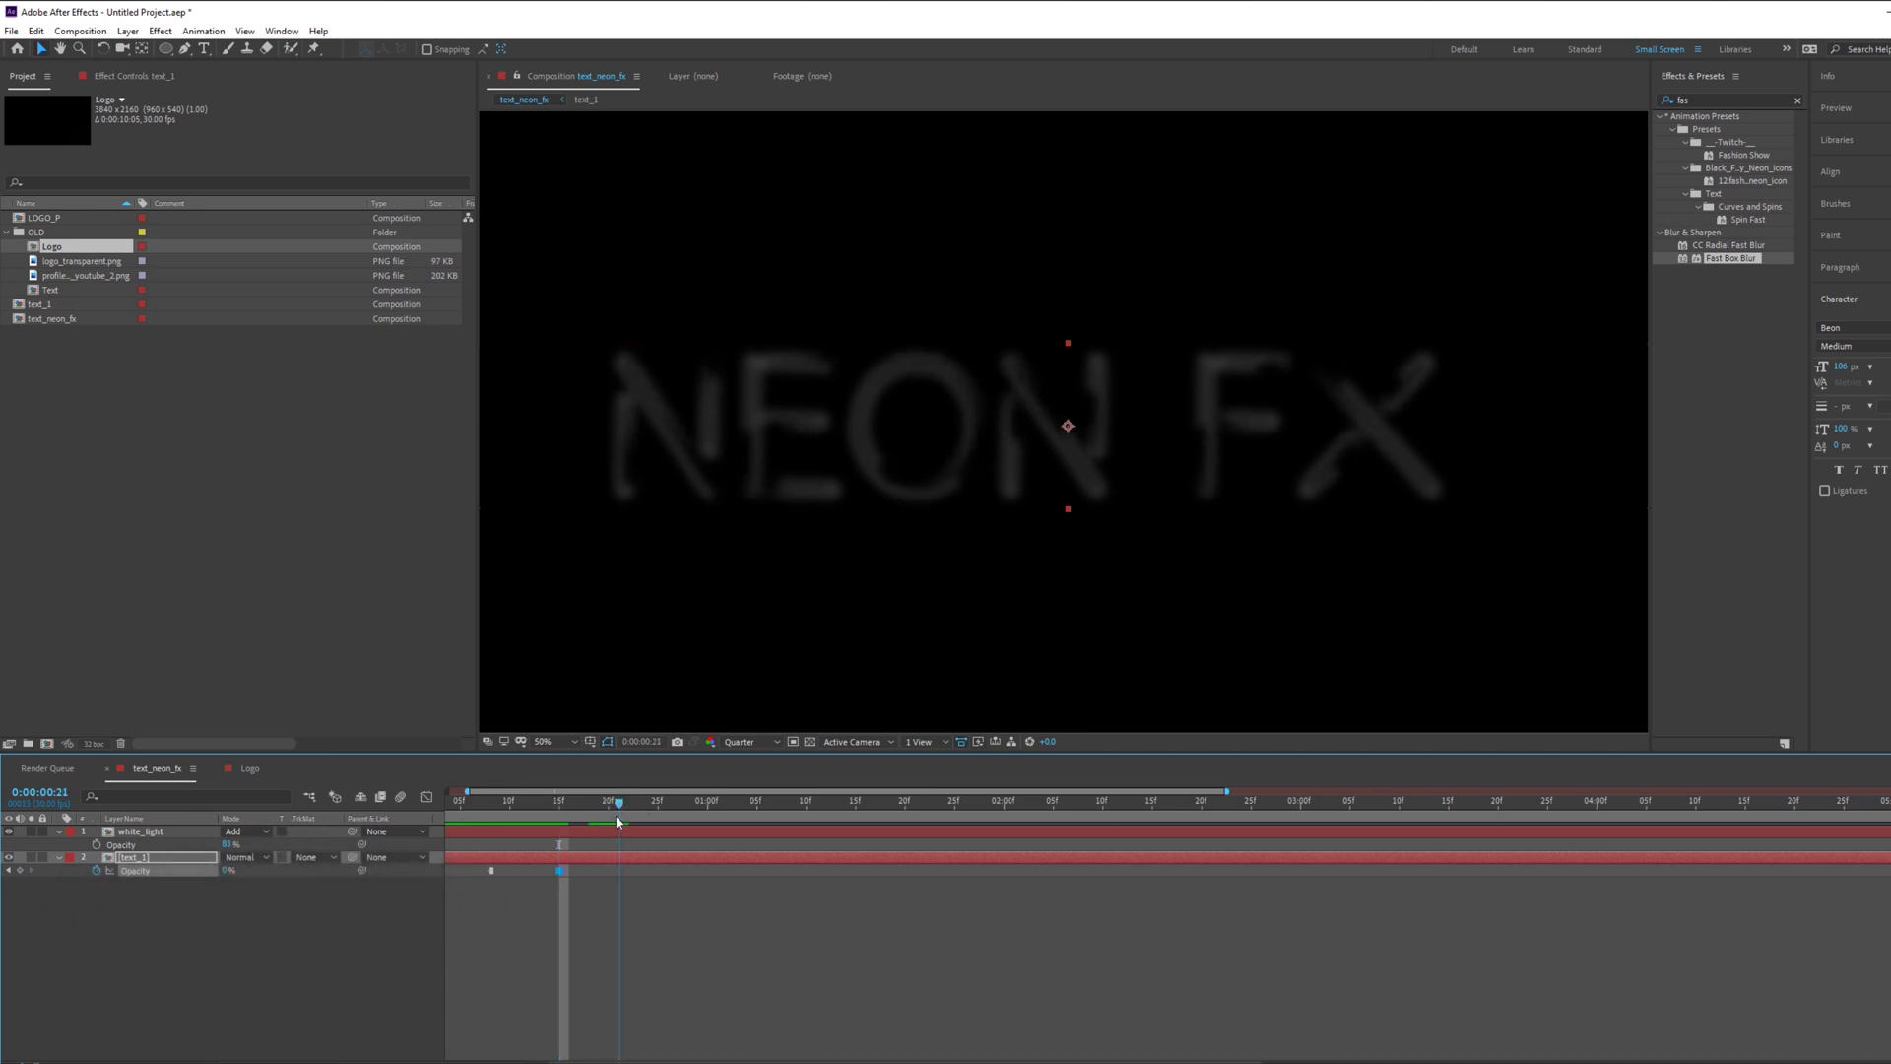
drag(223, 871, 268, 870)
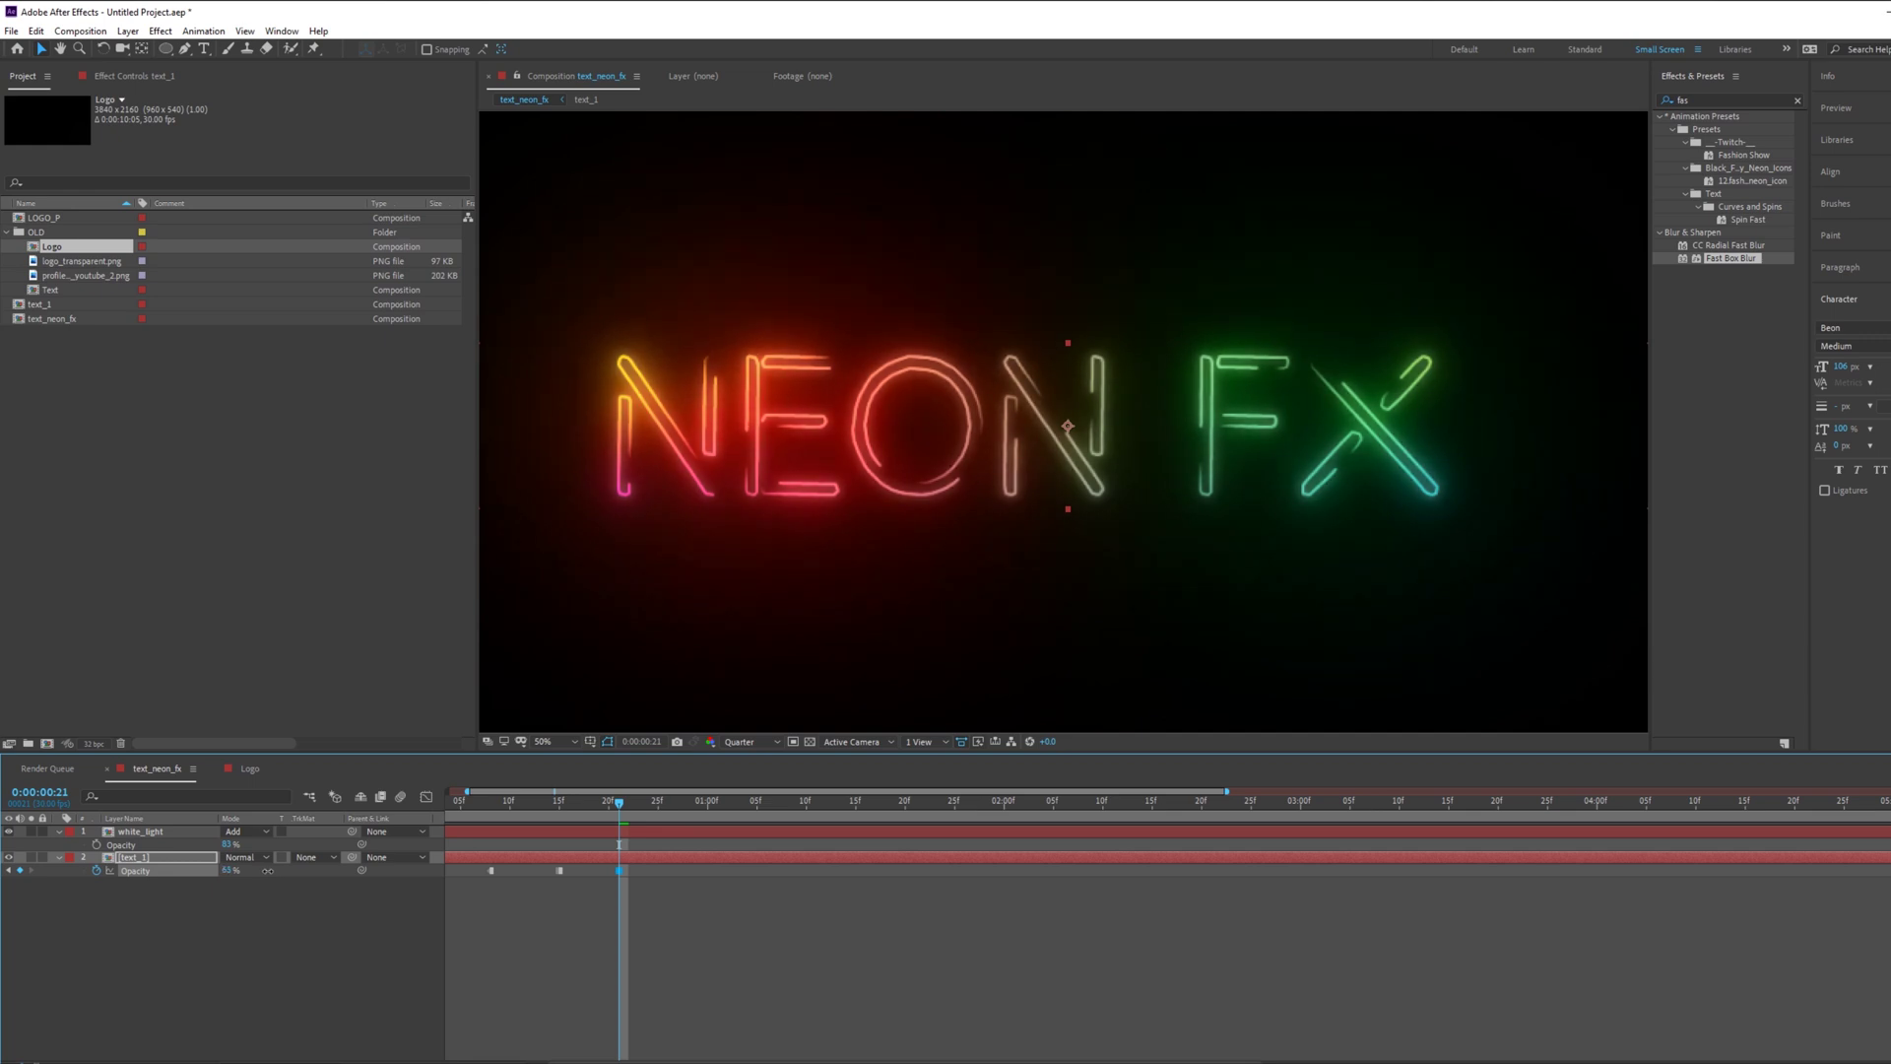
click(638, 808)
drag(638, 809, 658, 810)
drag(228, 871, 200, 871)
click(690, 808)
drag(692, 811, 699, 811)
drag(230, 872, 315, 872)
click(909, 949)
Step: Preview the flicker and move text_1's later opacity keyframes closer together along the timeline
drag(696, 807, 293, 835)
key(space)
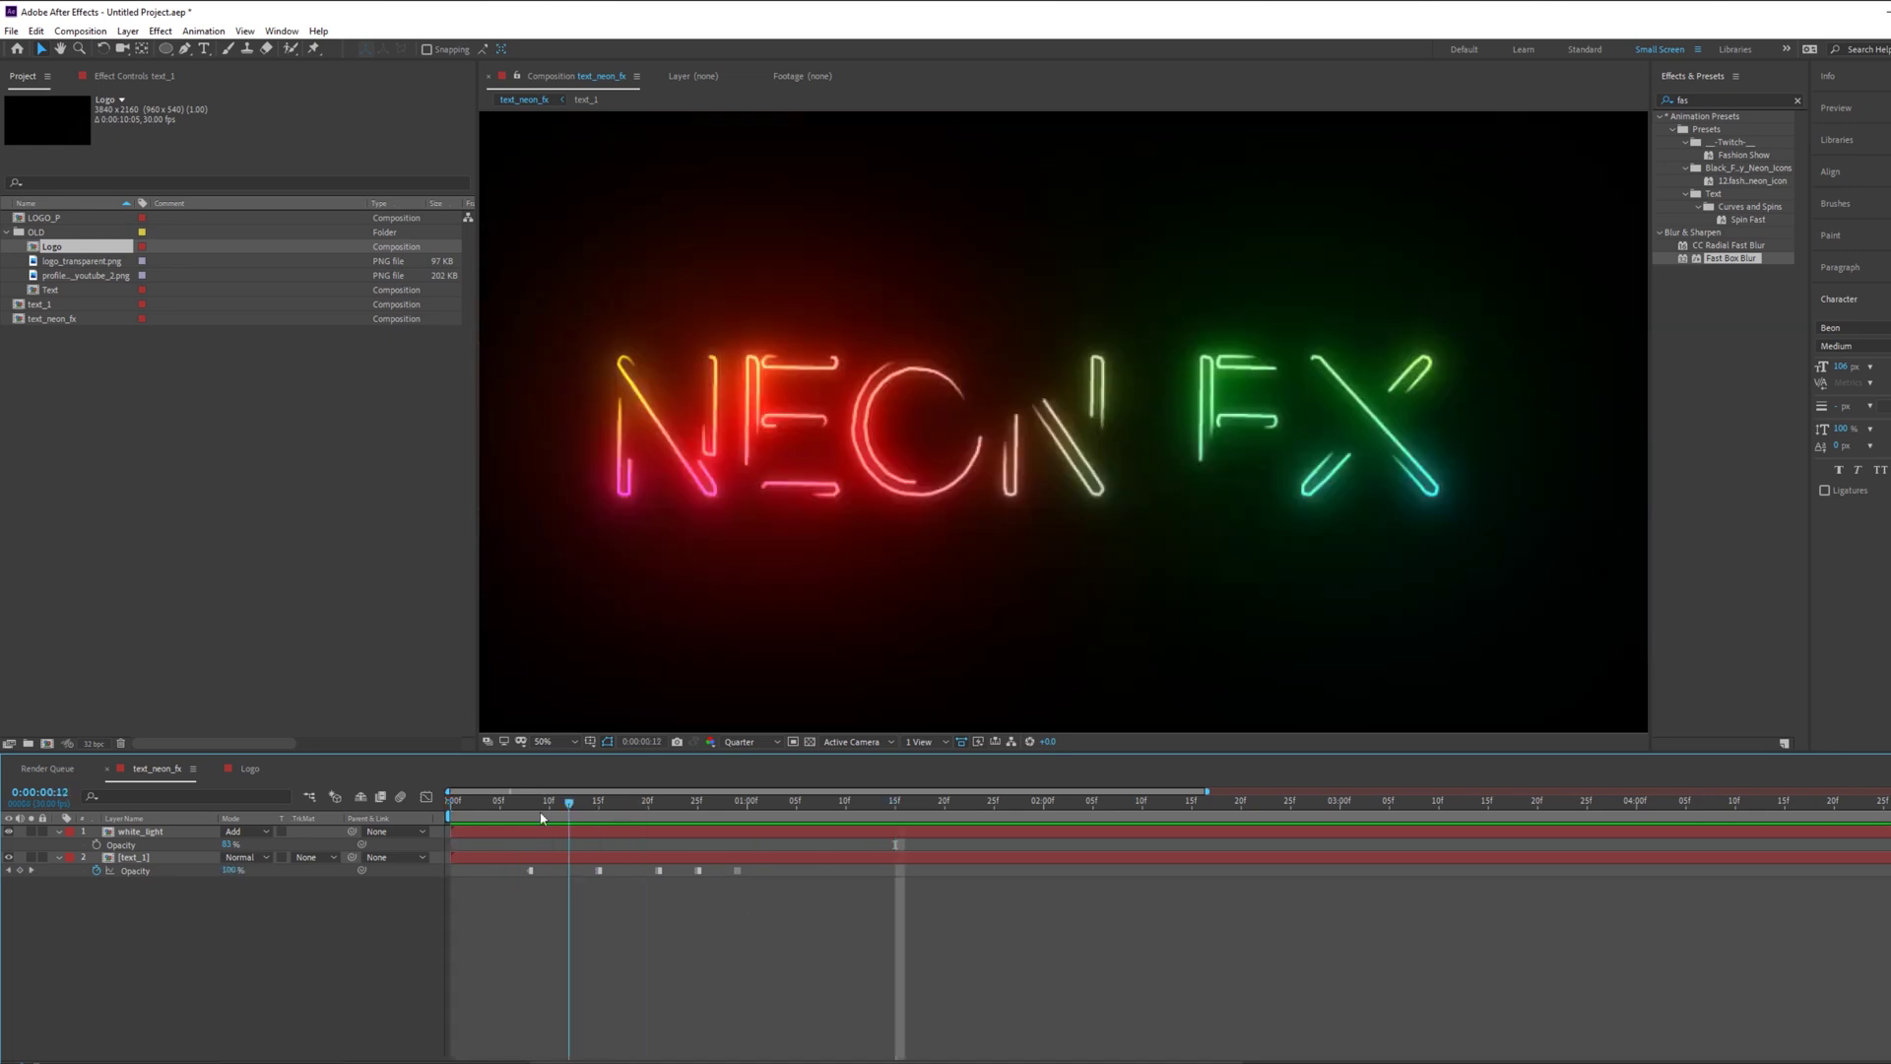
click(540, 818)
mouse_move(599, 871)
mouse_down()
mouse_move(559, 871)
mouse_move(607, 871)
mouse_up()
drag(776, 912, 590, 872)
click(684, 905)
drag(717, 892, 628, 873)
click(655, 899)
Step: Compress the spacing of all five text_1 opacity keyframes, keeping the first at 0:00:00:08, and preview the faster flicker
click(520, 802)
key(space)
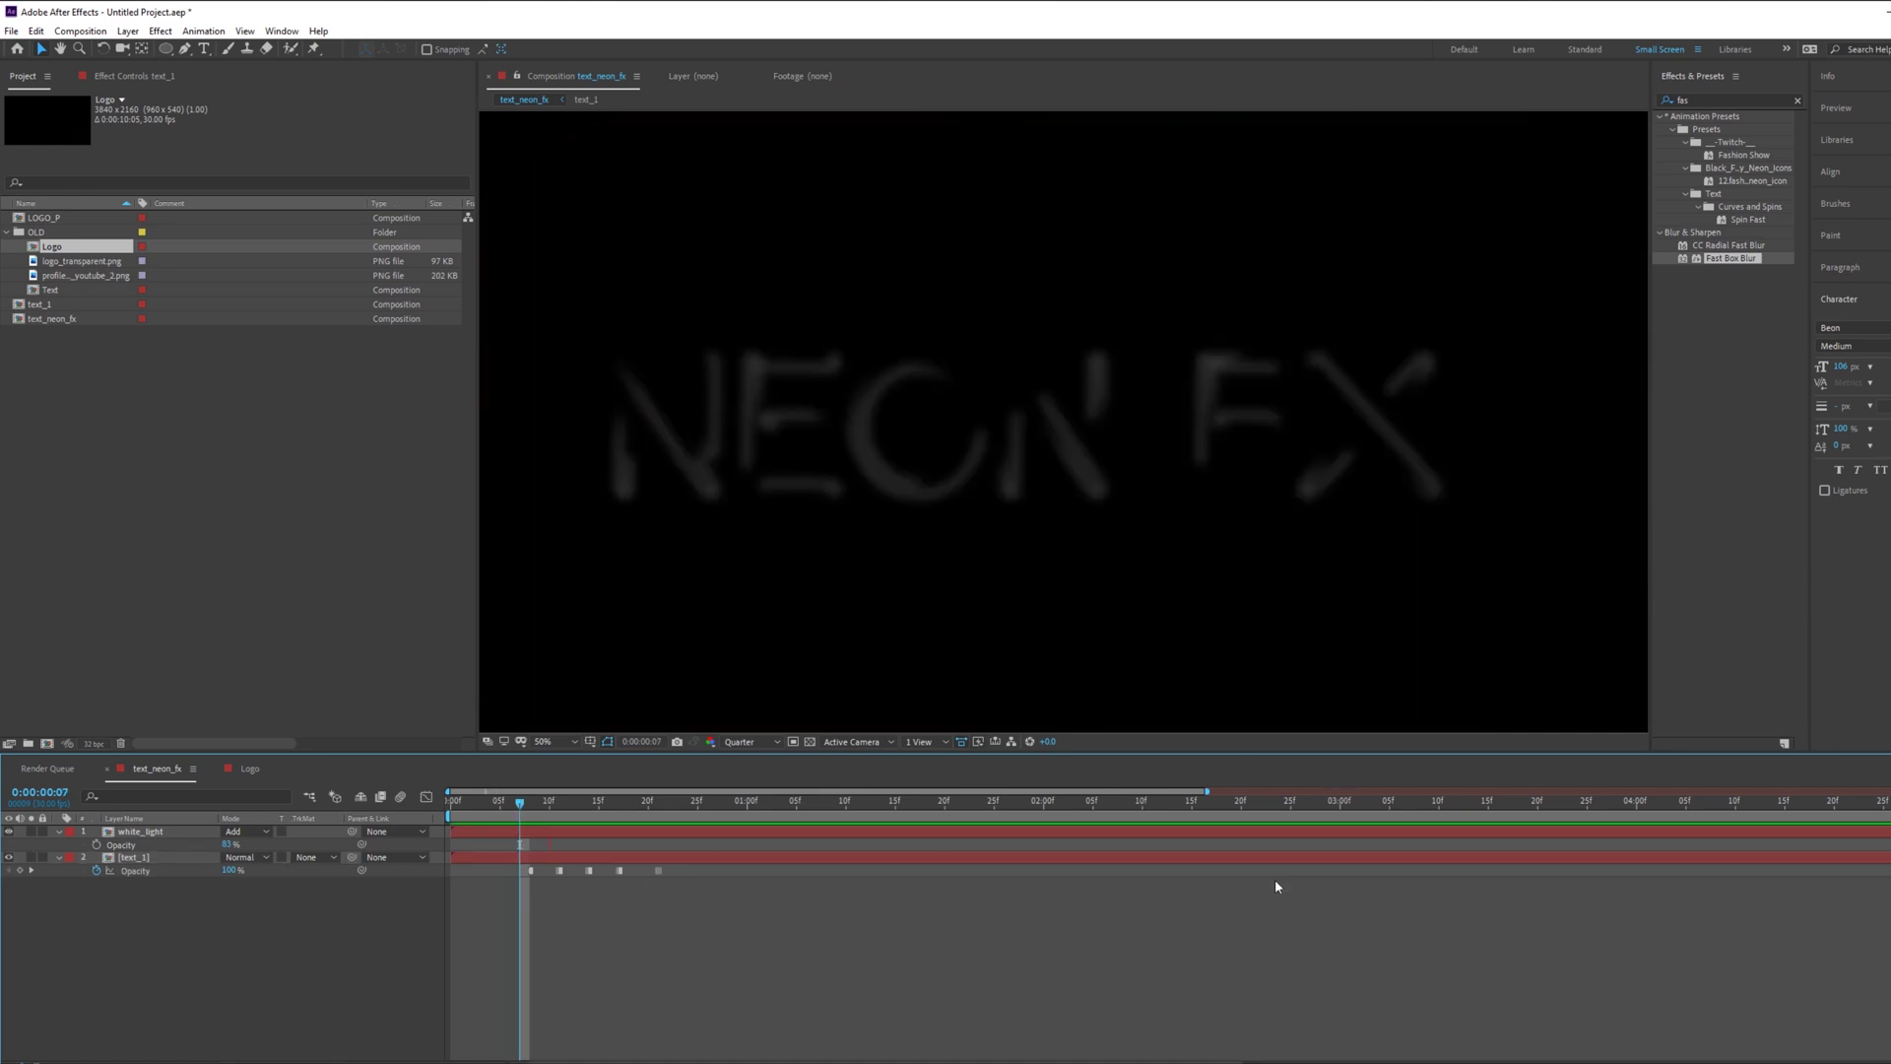
key(space)
drag(545, 803, 530, 803)
drag(710, 897, 519, 873)
drag(660, 871, 616, 871)
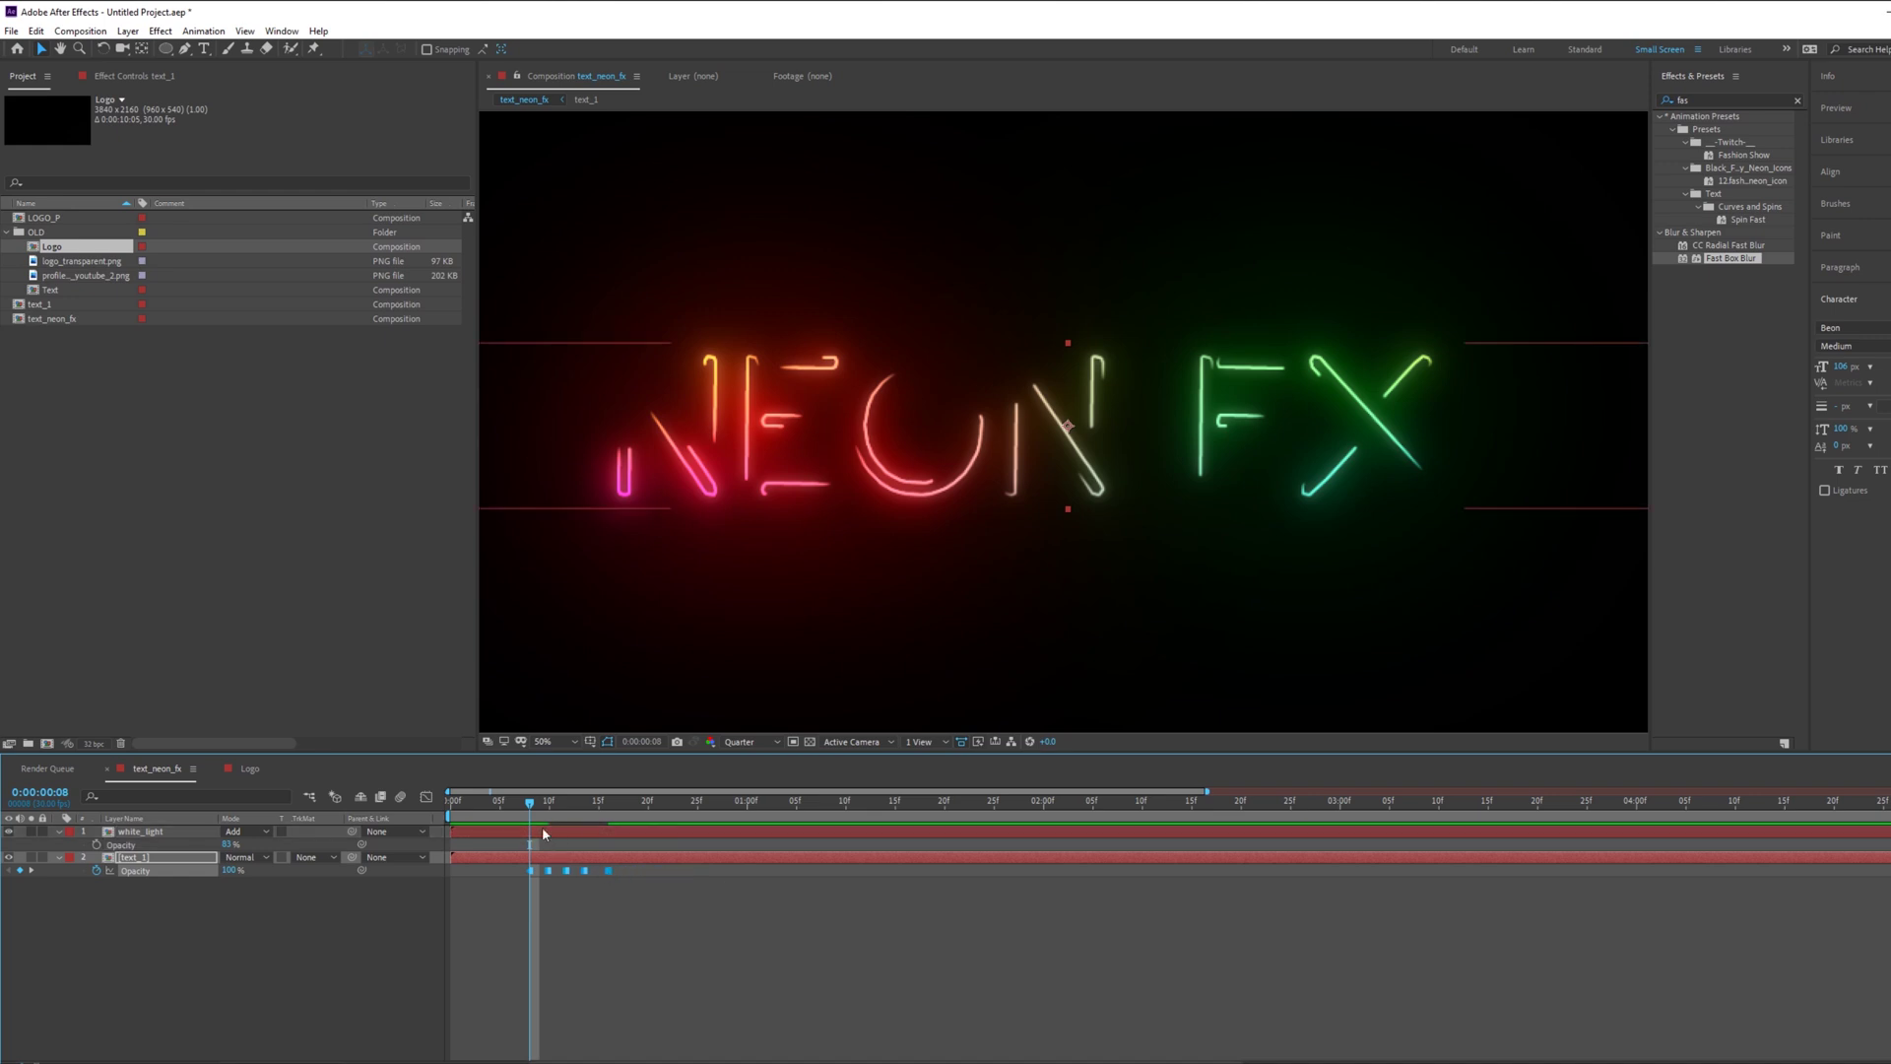
drag(528, 803, 516, 803)
key(space)
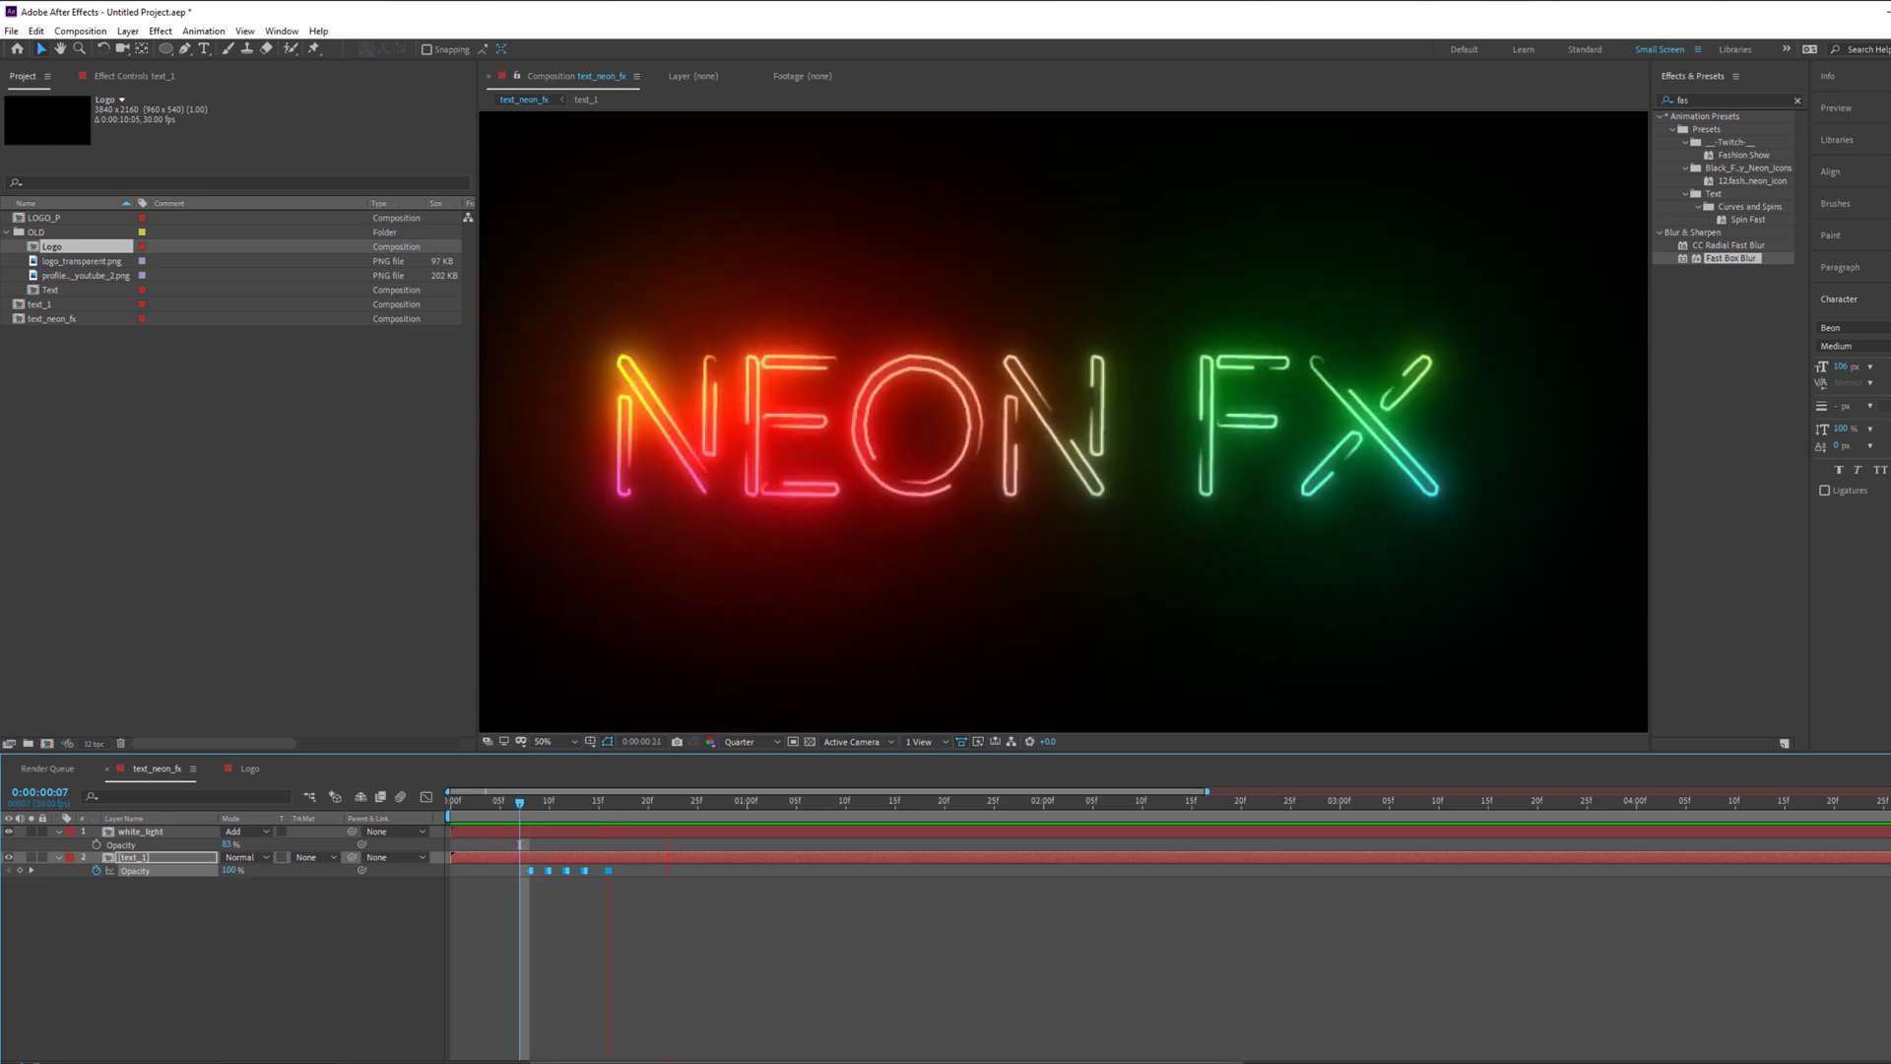
key(space)
key(space)
Step: Copy text_1's five opacity keyframes, paste them again just after one second, and preview the repeated flicker
drag(643, 907, 513, 867)
key(ctrl+c)
drag(719, 804, 508, 806)
key(ctrl+v)
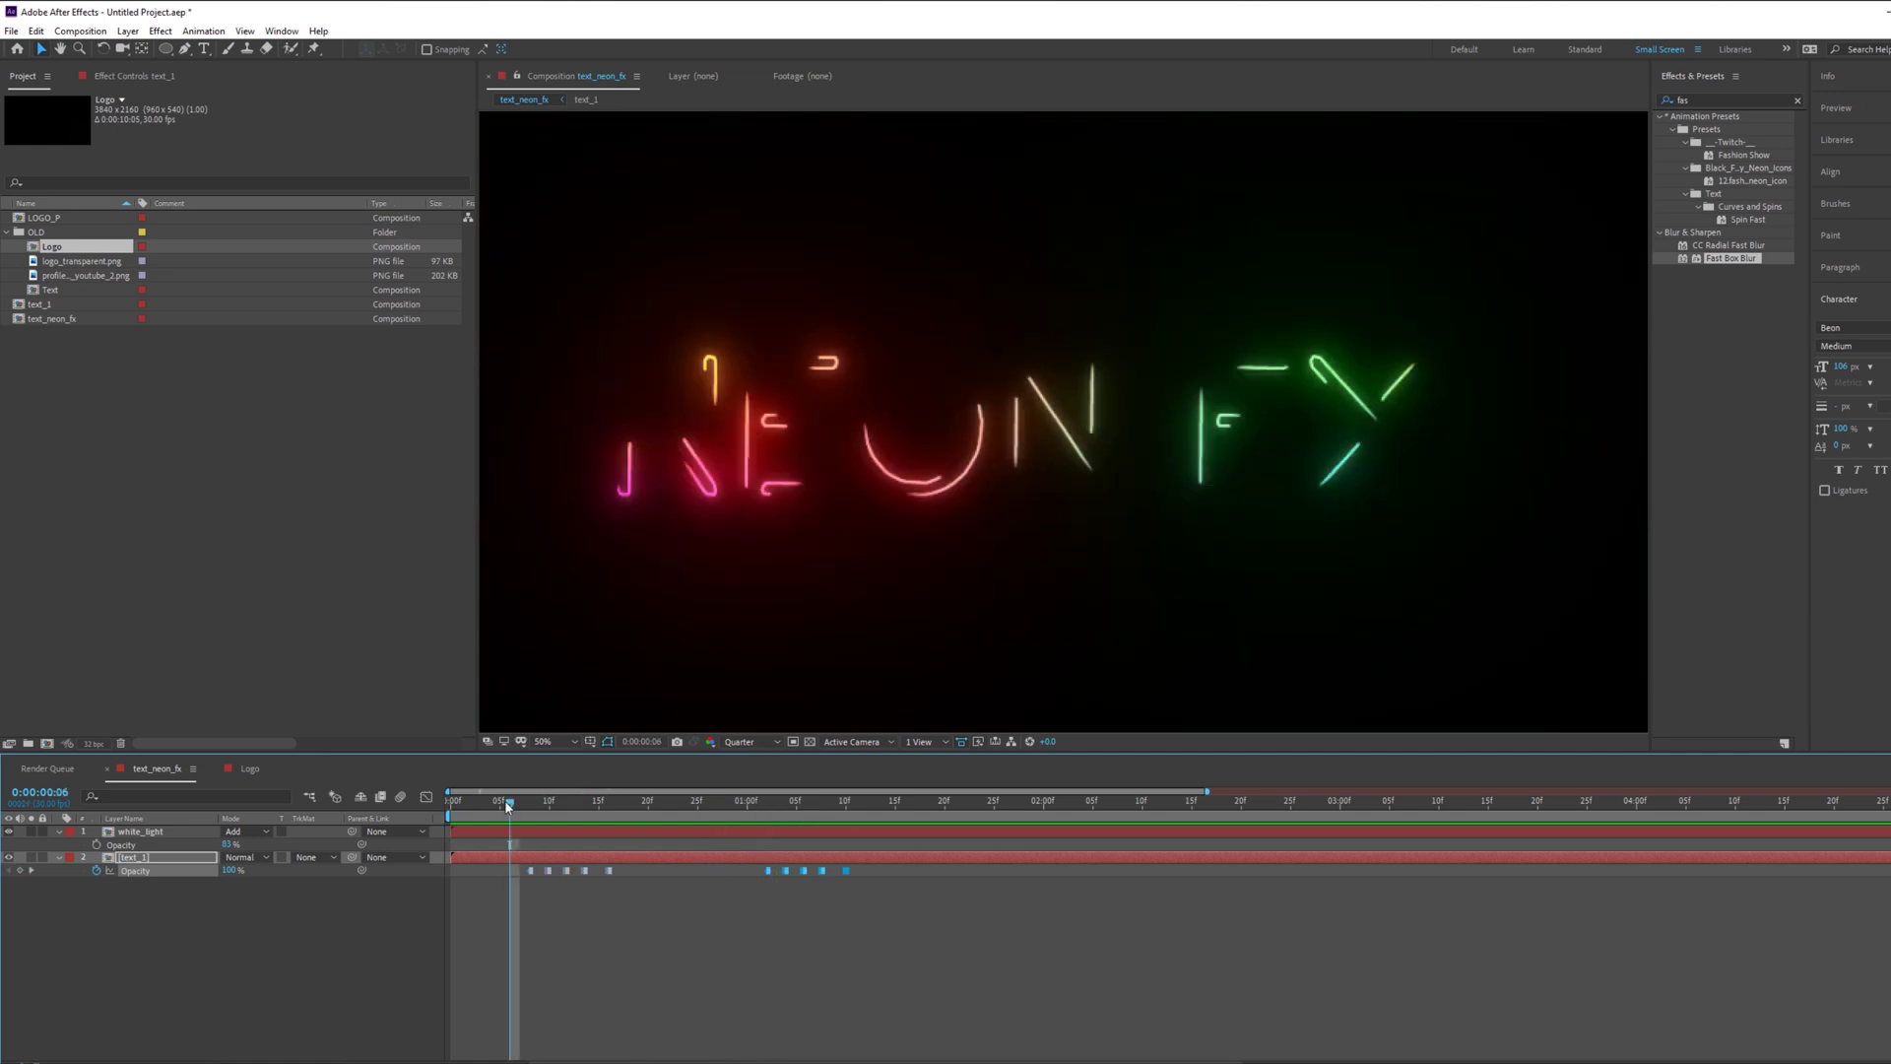
key(space)
key(space)
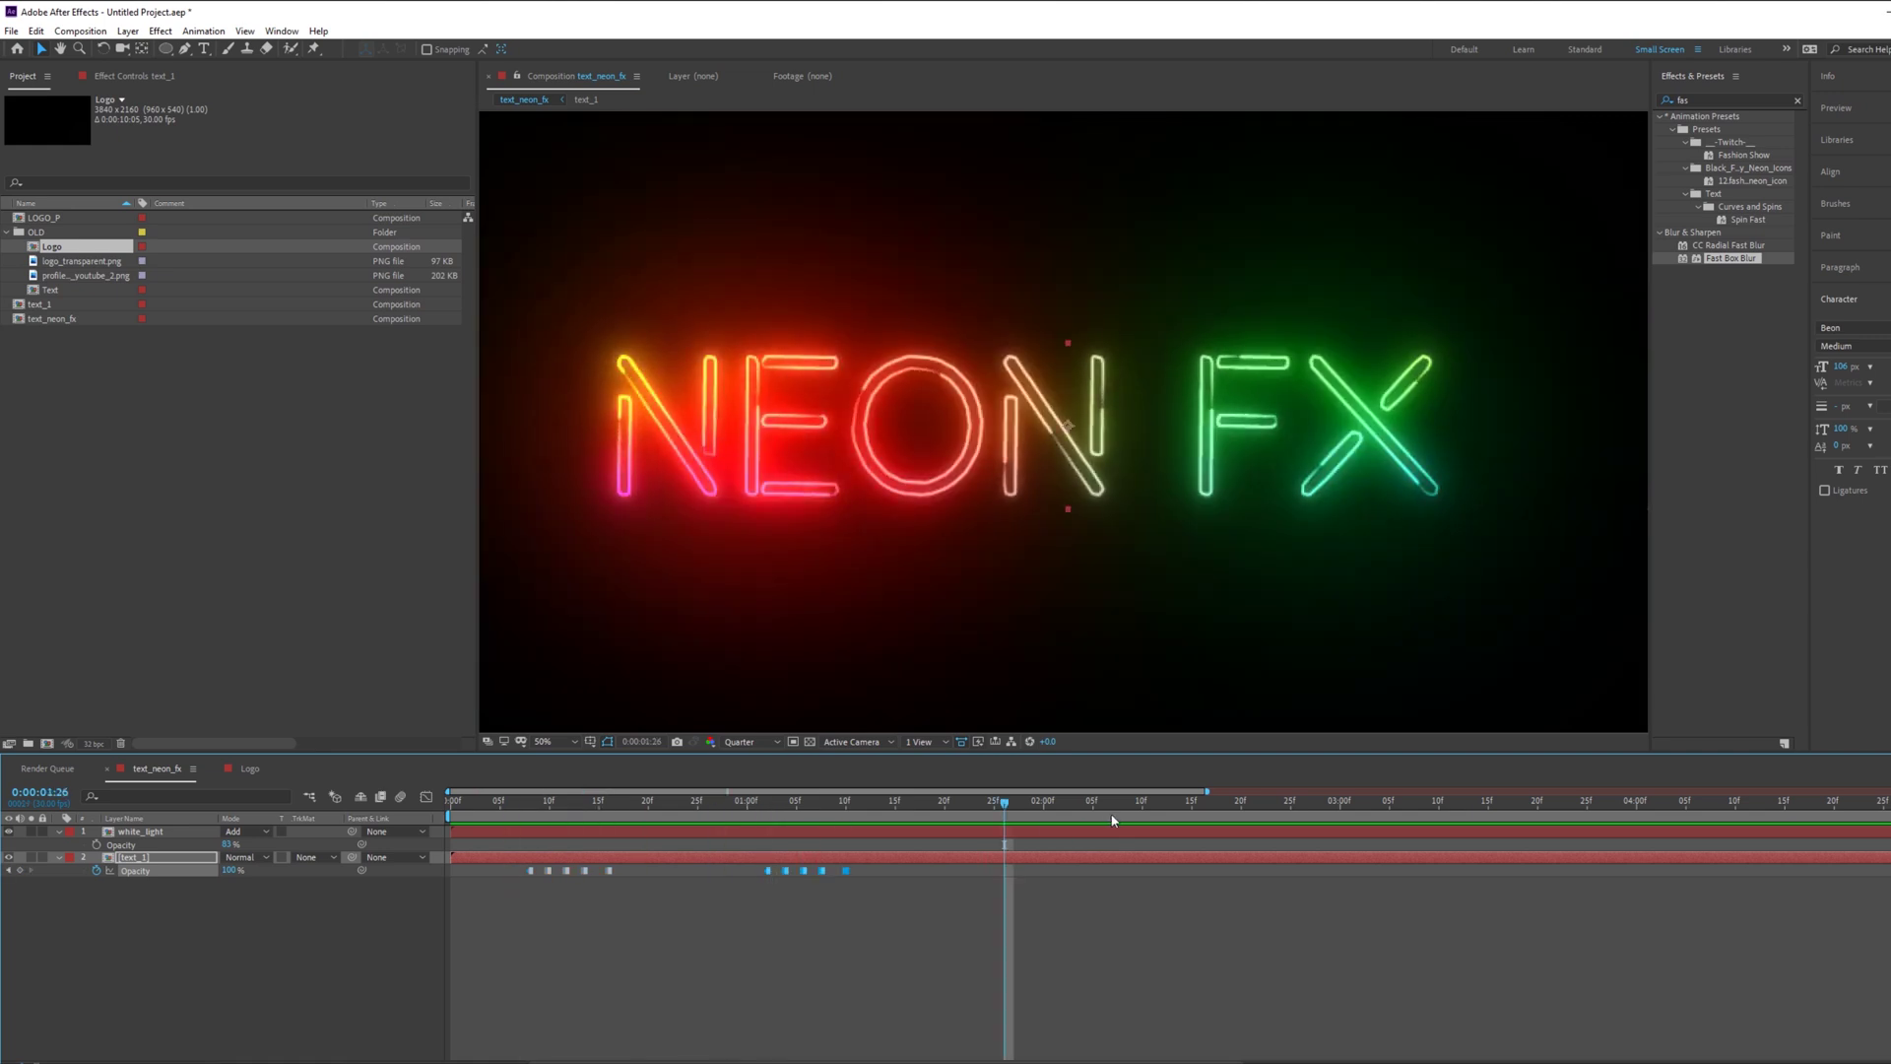
Step: Paste the flicker keyframes on text_1 three more times, at 0:00:01:26 and at about 0:00:02:25 and 0:00:03:25
key(ctrl+v)
click(1292, 803)
key(ctrl+v)
click(1587, 803)
key(ctrl+v)
drag(1579, 804, 515, 804)
key(space)
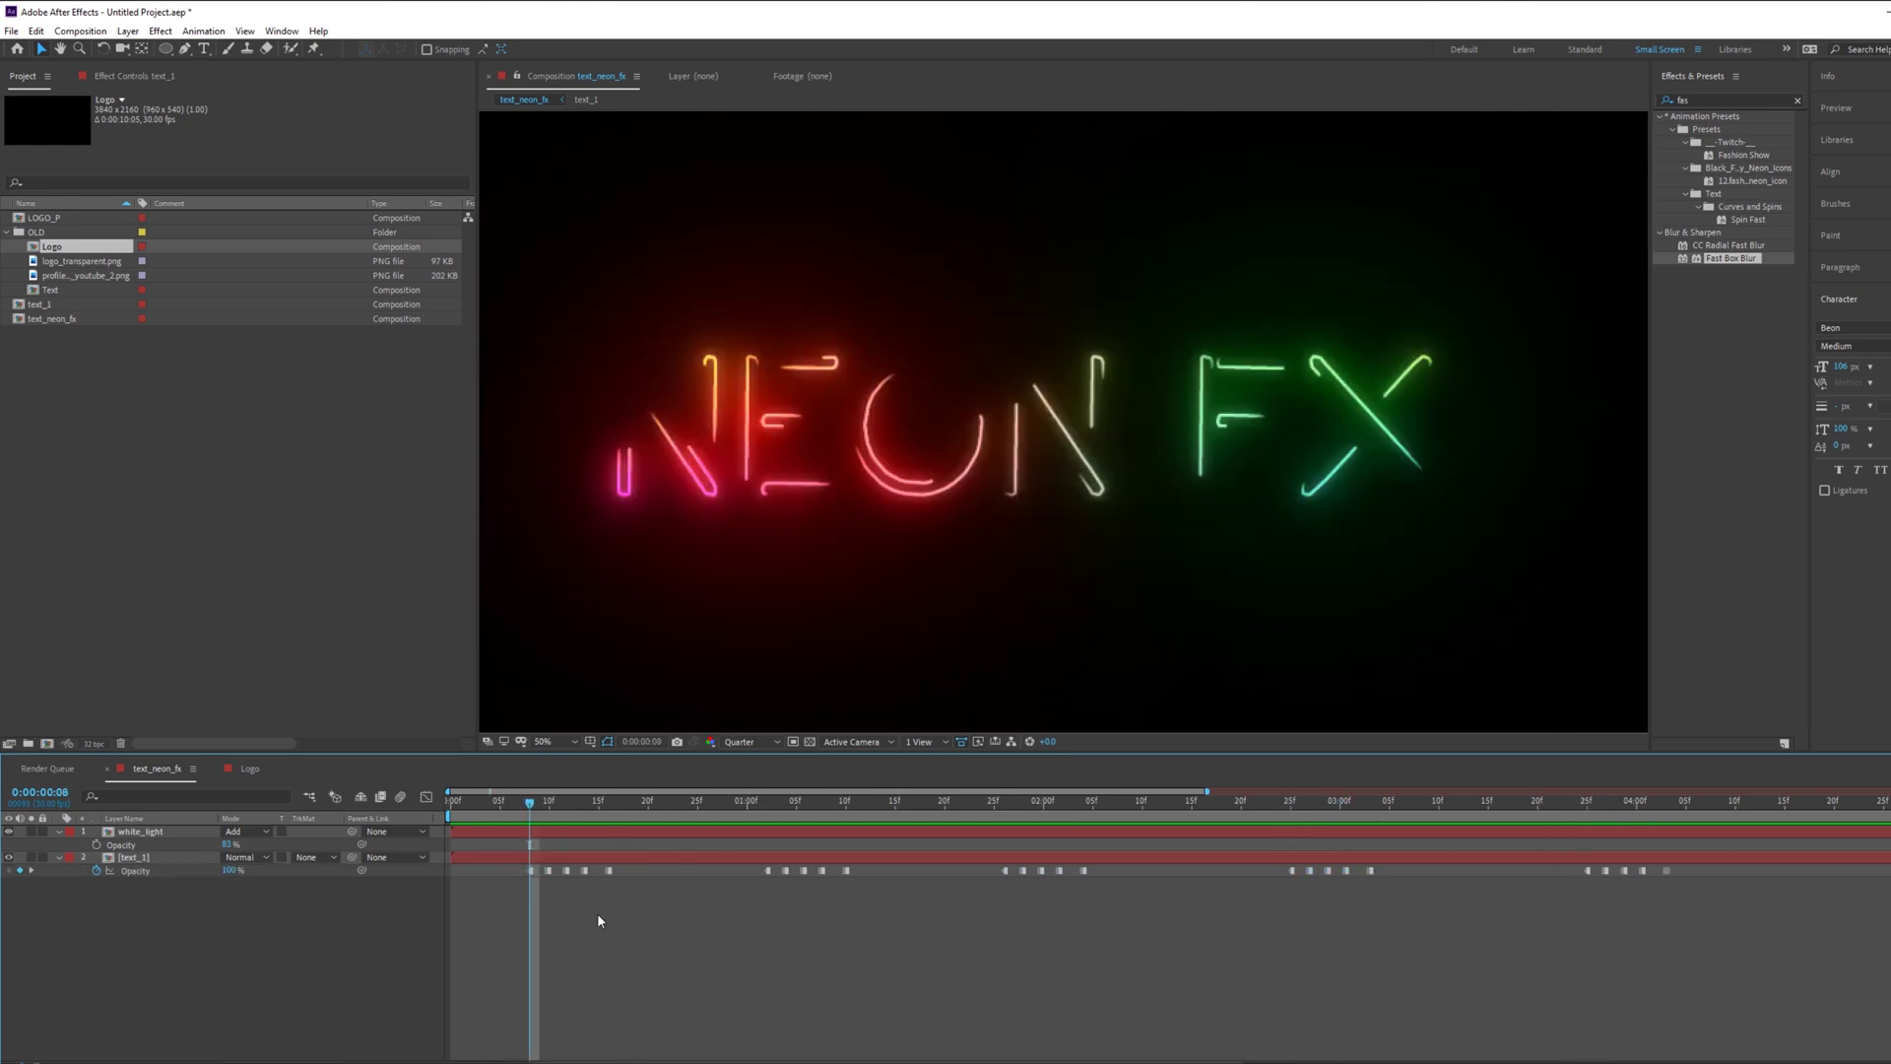
Step: Copy all of text_1's opacity keyframes to the white_light layer's Opacity, starting at 0:00:00:08
drag(533, 804, 552, 806)
click(167, 857)
click(160, 833)
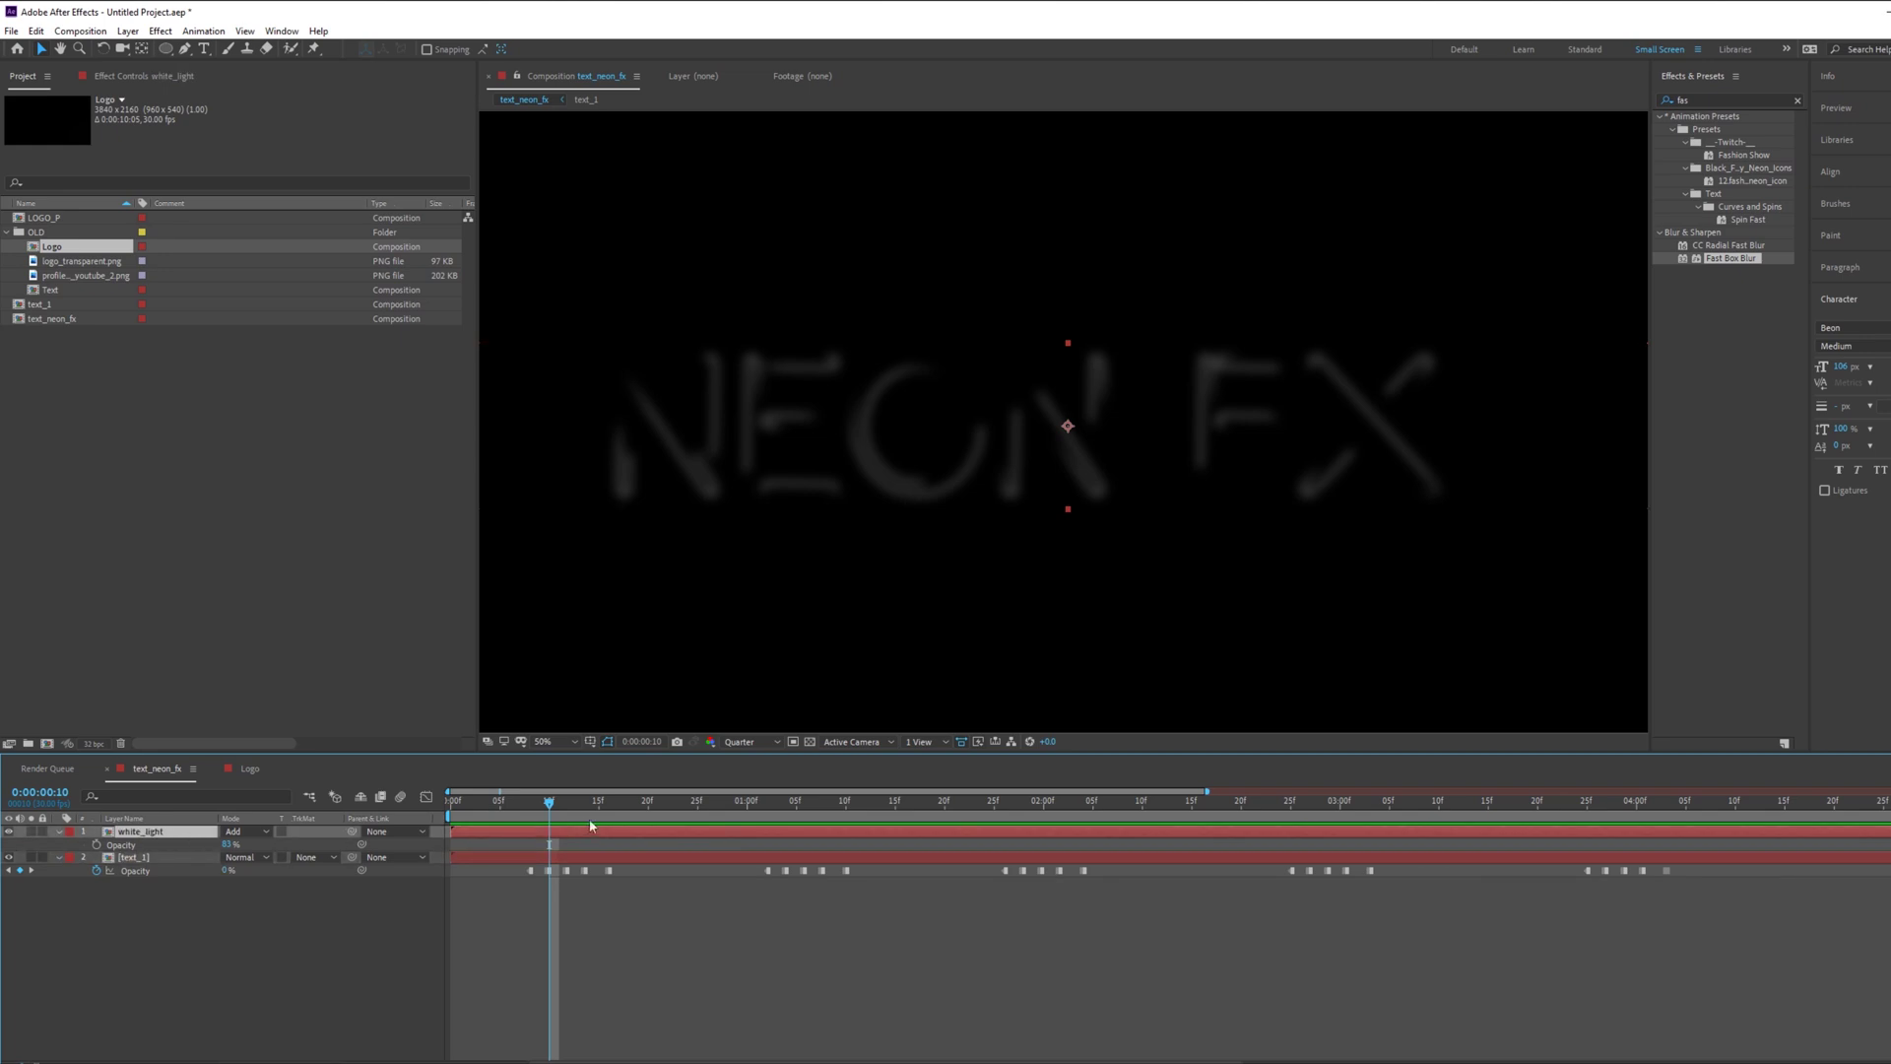
key(Page_Up)
key(Page_Up)
click(163, 872)
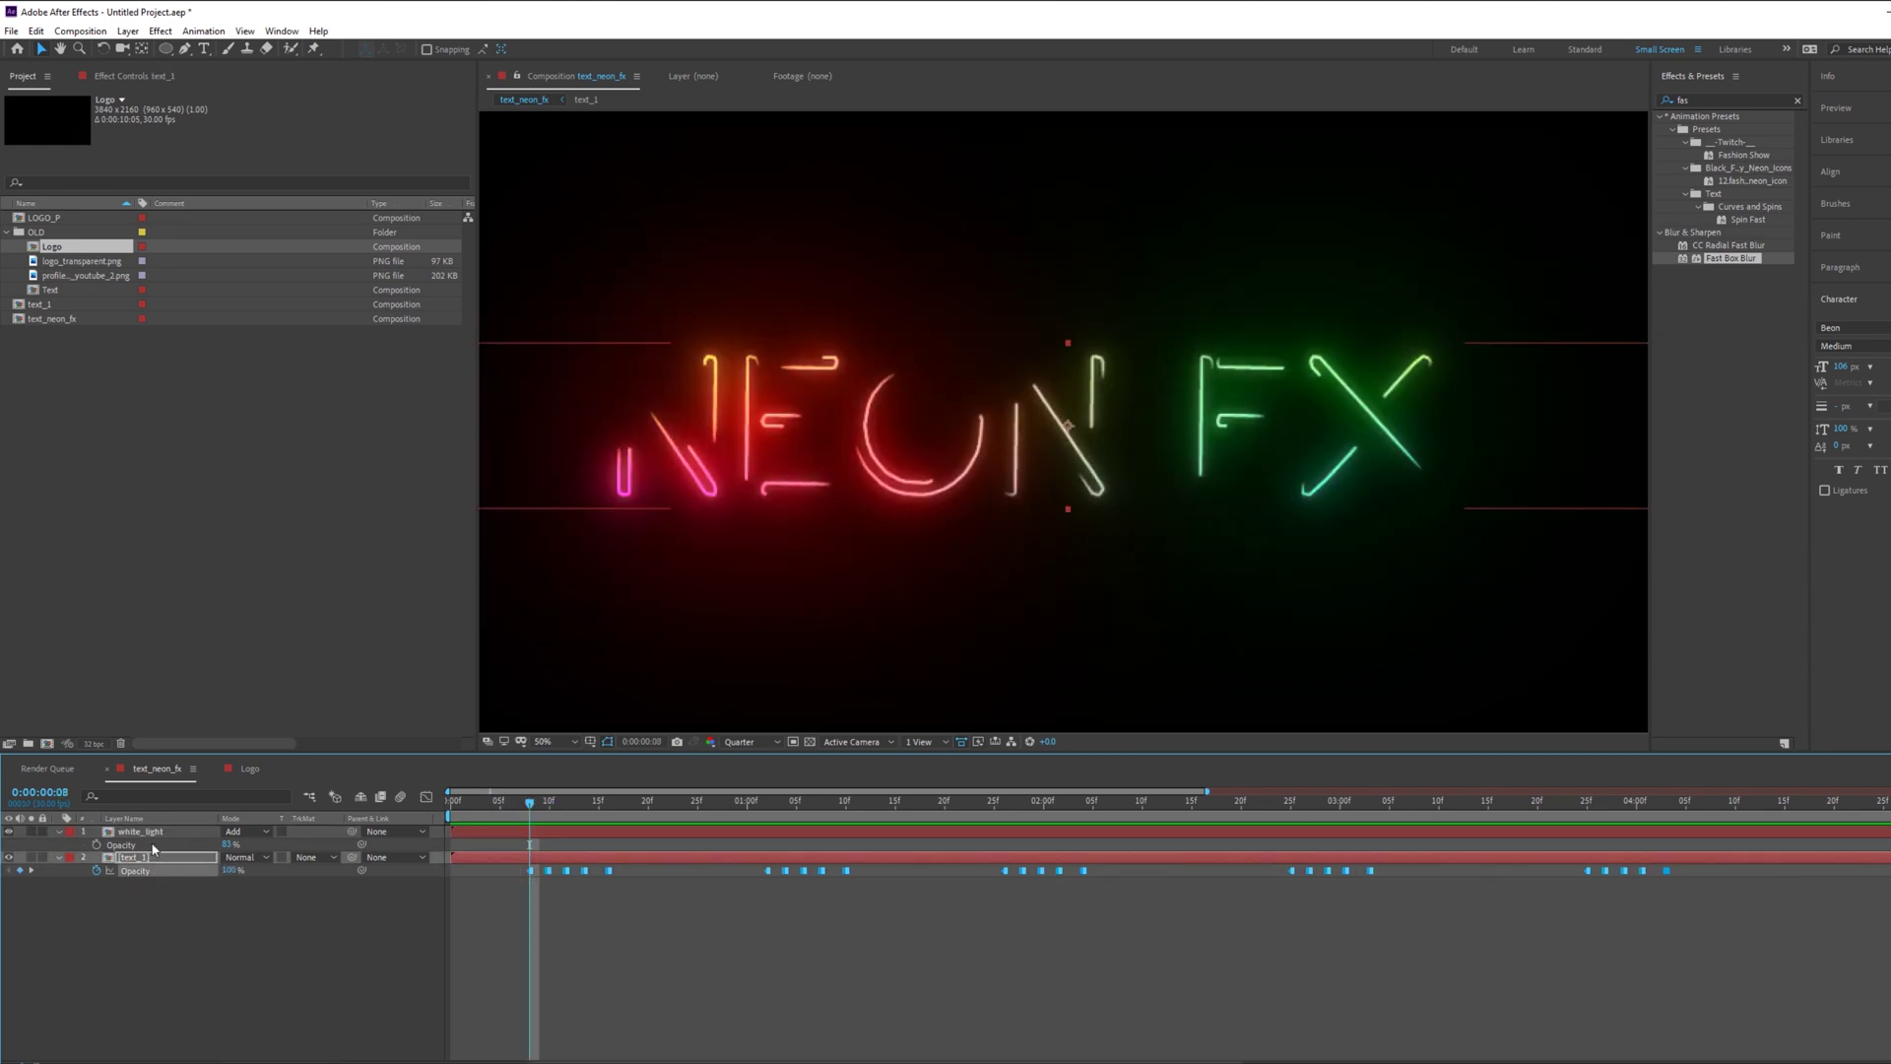
click(159, 834)
click(135, 847)
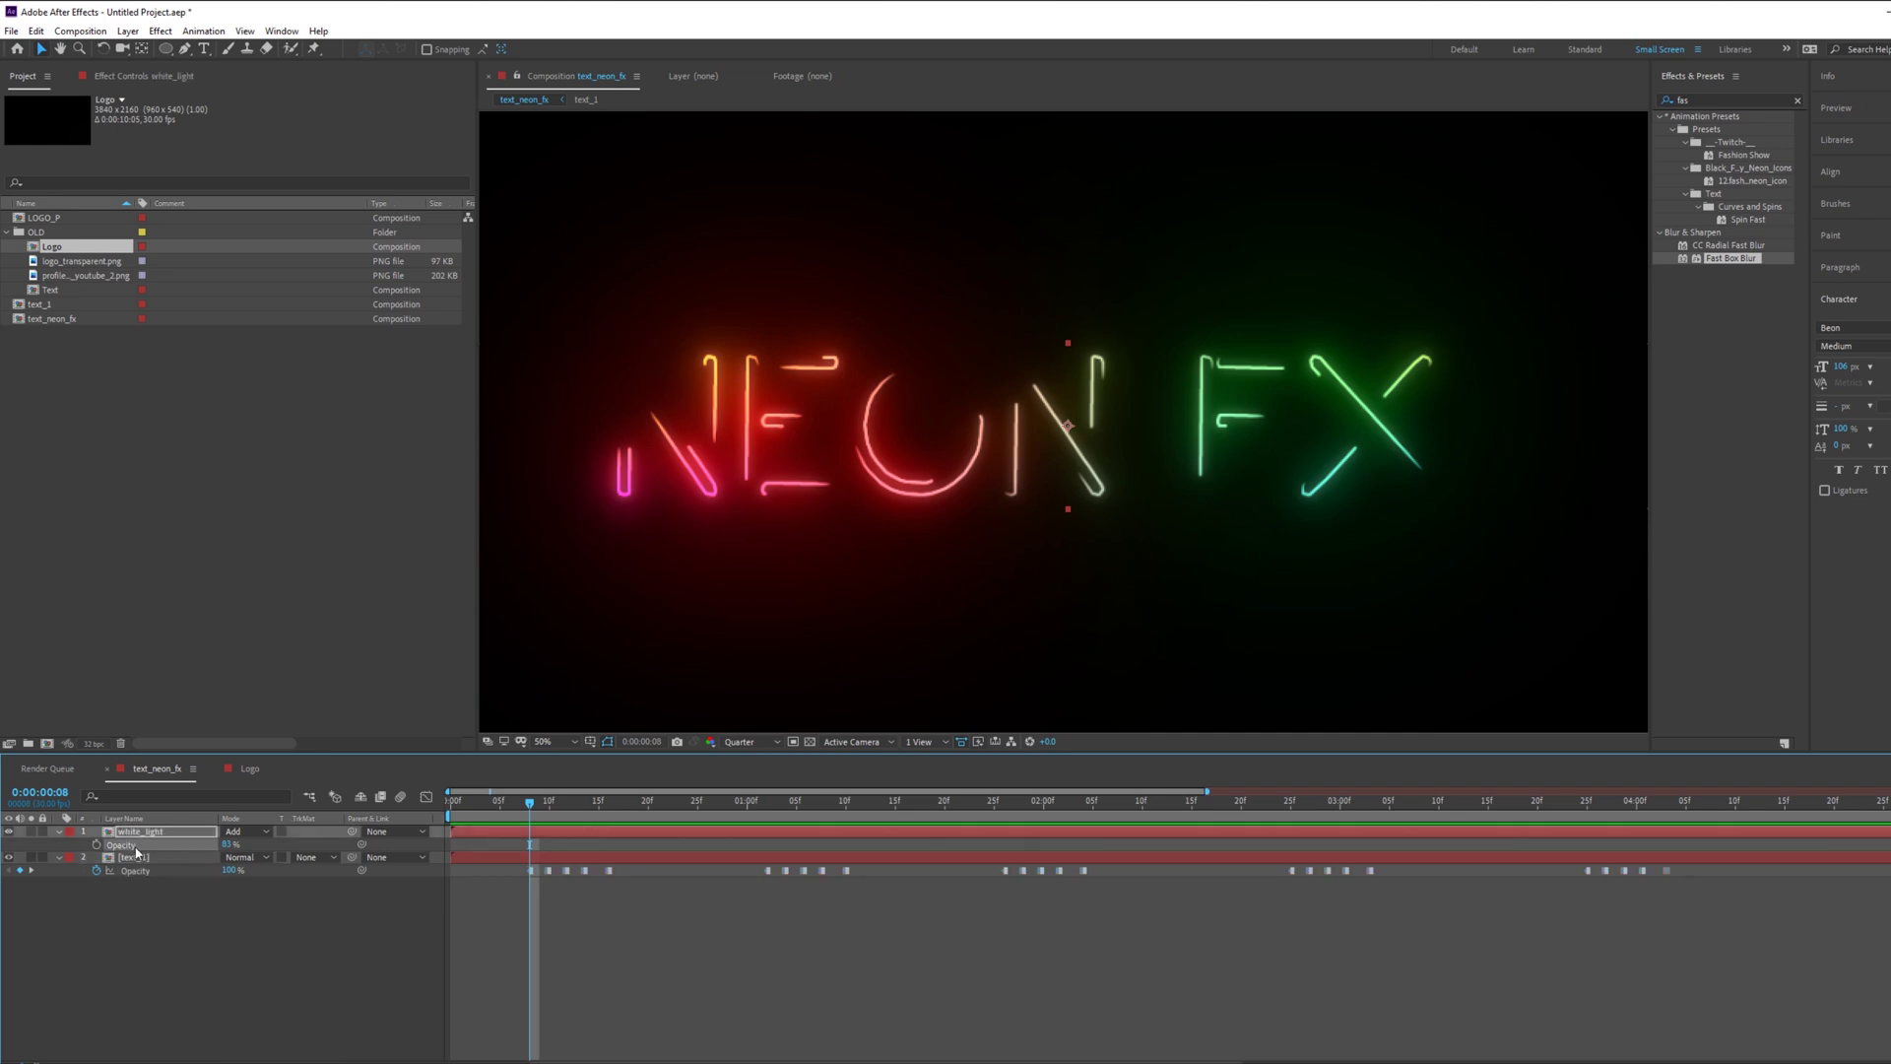
key(ctrl+v)
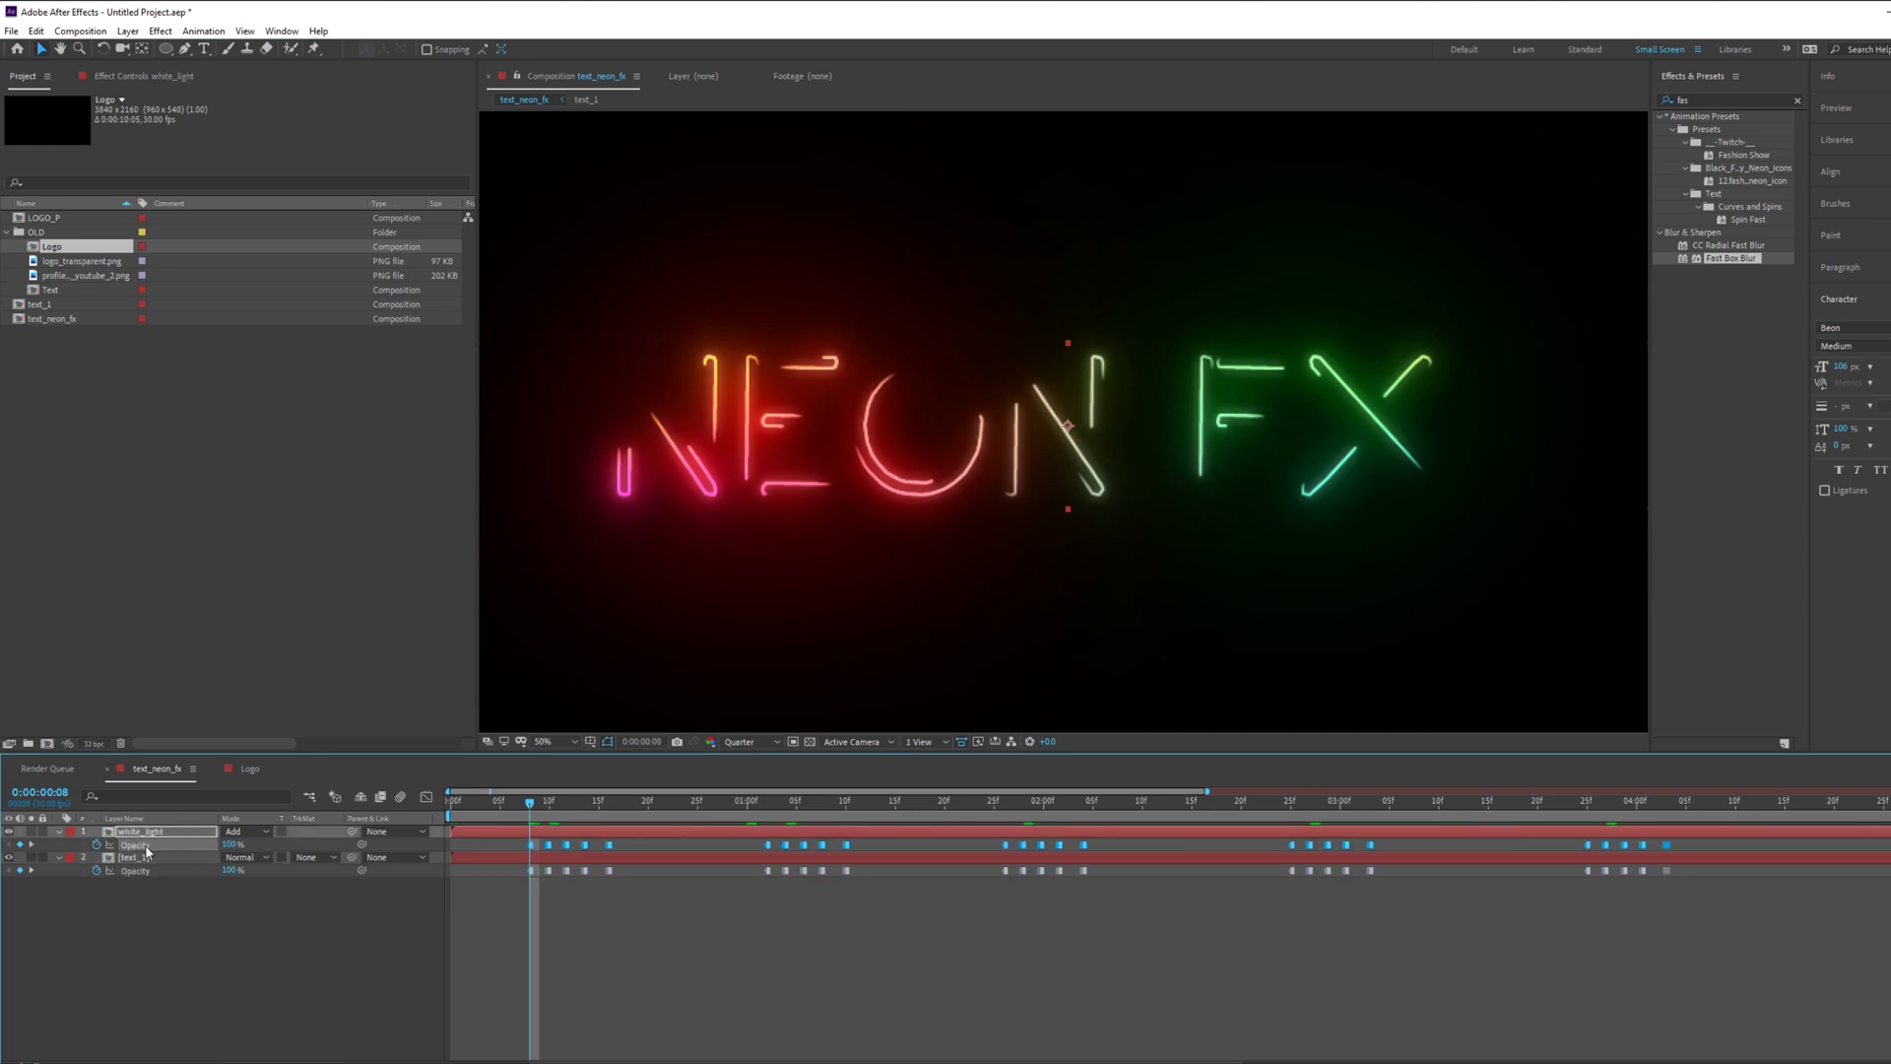
Step: Play back the flickering neon text and display the effect settings of the text_1 layer
click(646, 918)
key(space)
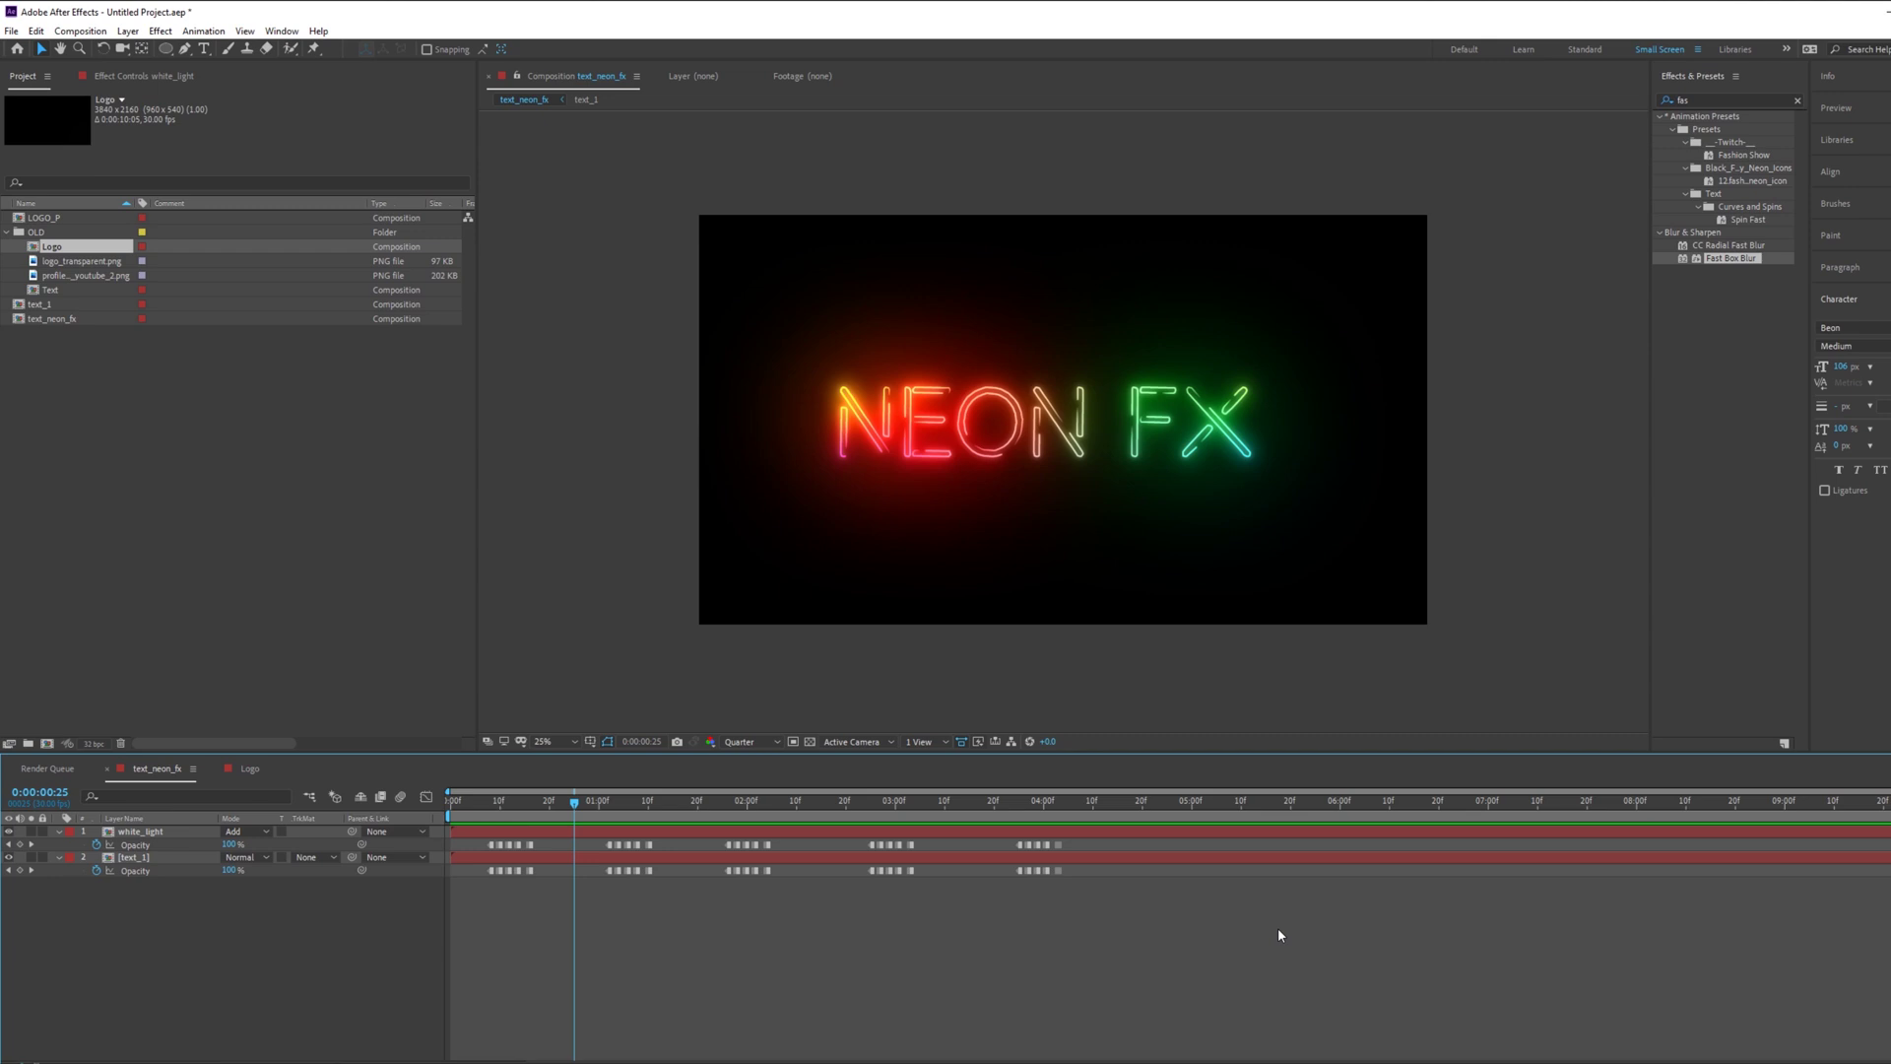
click(981, 404)
click(155, 78)
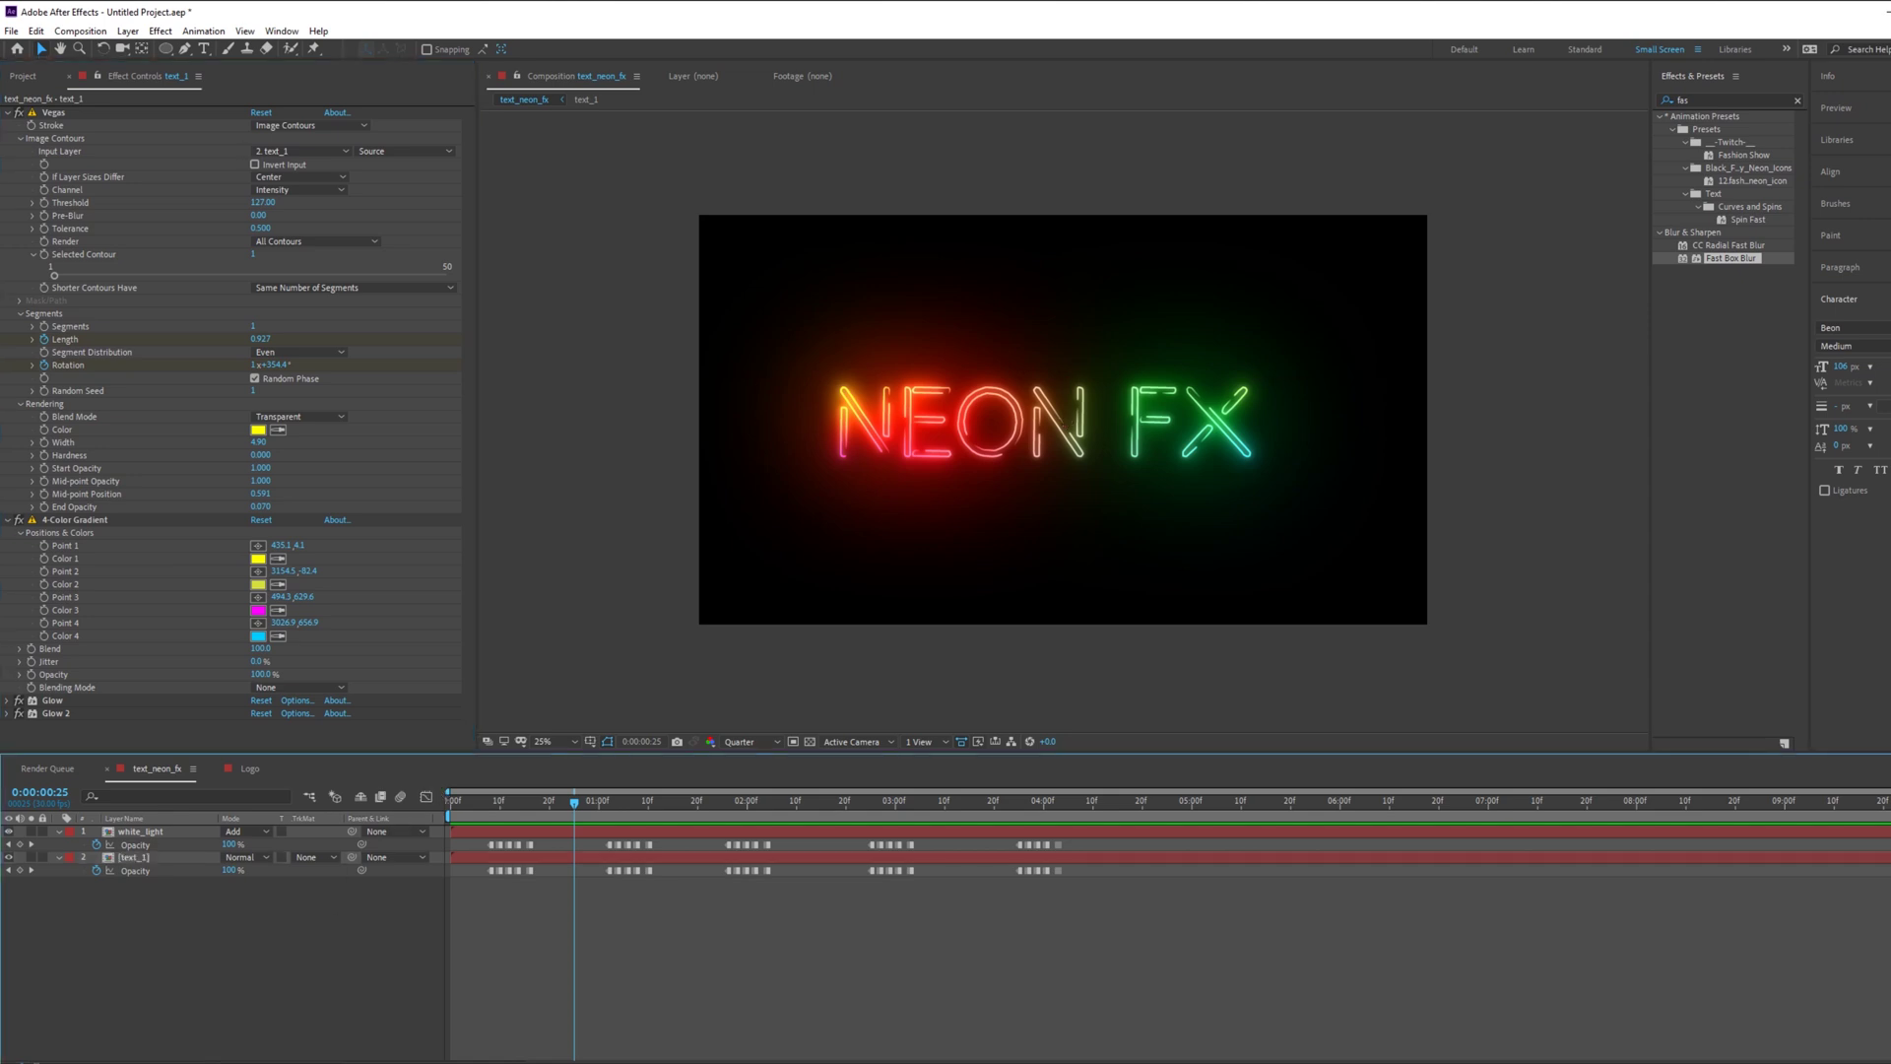
Step: Create a new composition named logo
click(102, 30)
click(102, 56)
text(logo)
key(Return)
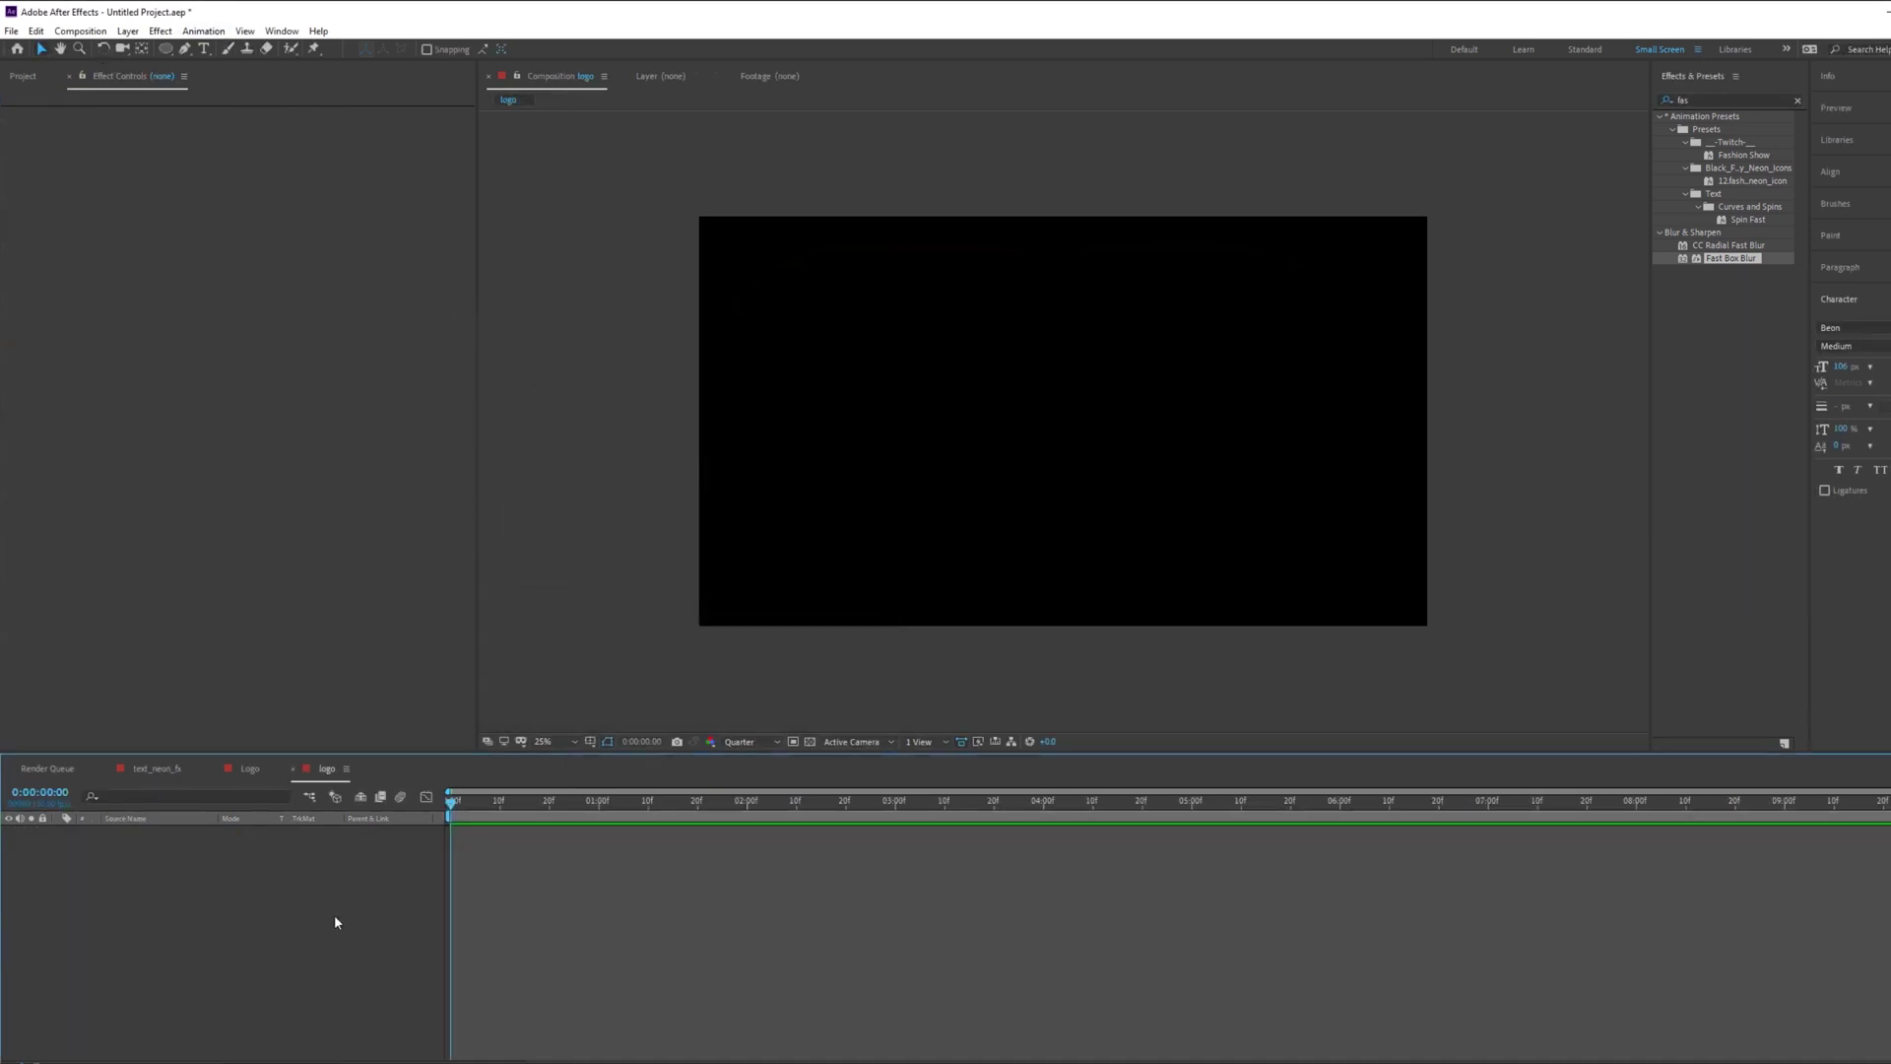
Step: Add the LOGO_P composition to the logo composition and position it near the middle of the frame
click(25, 77)
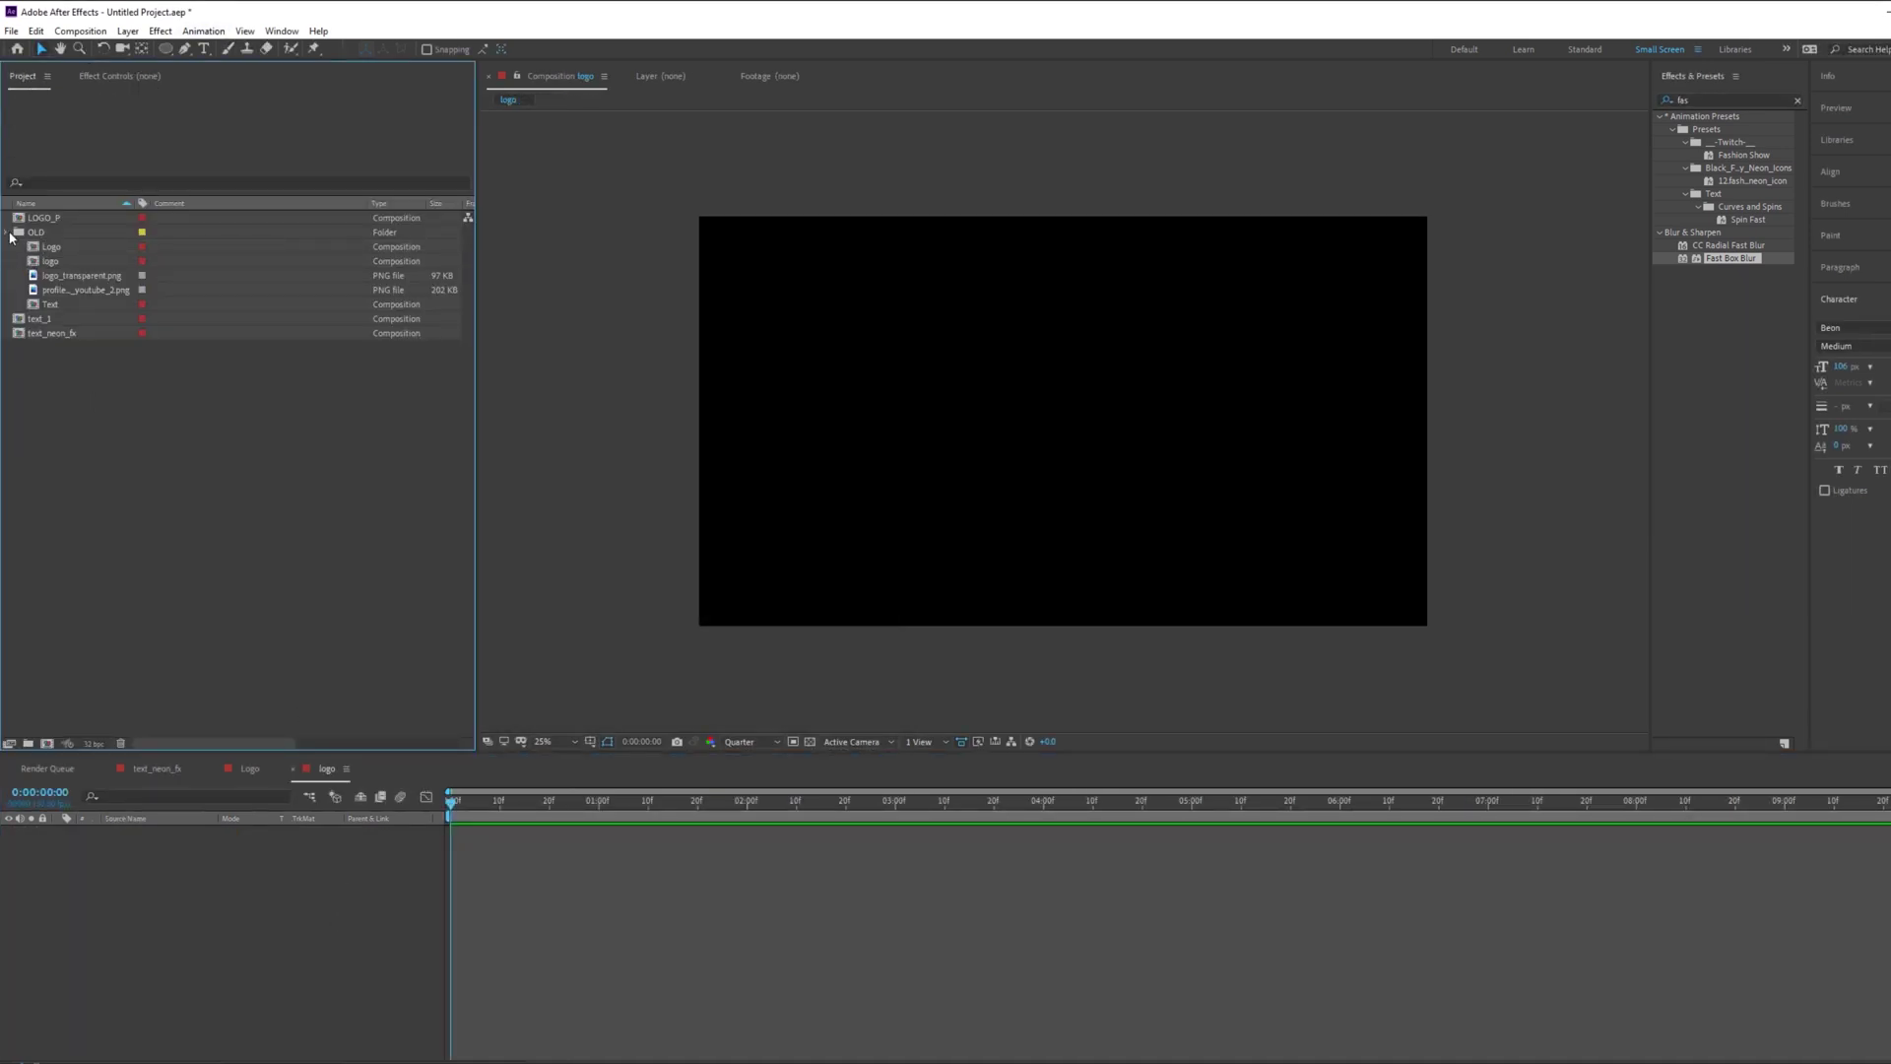
click(9, 234)
drag(56, 218, 1089, 428)
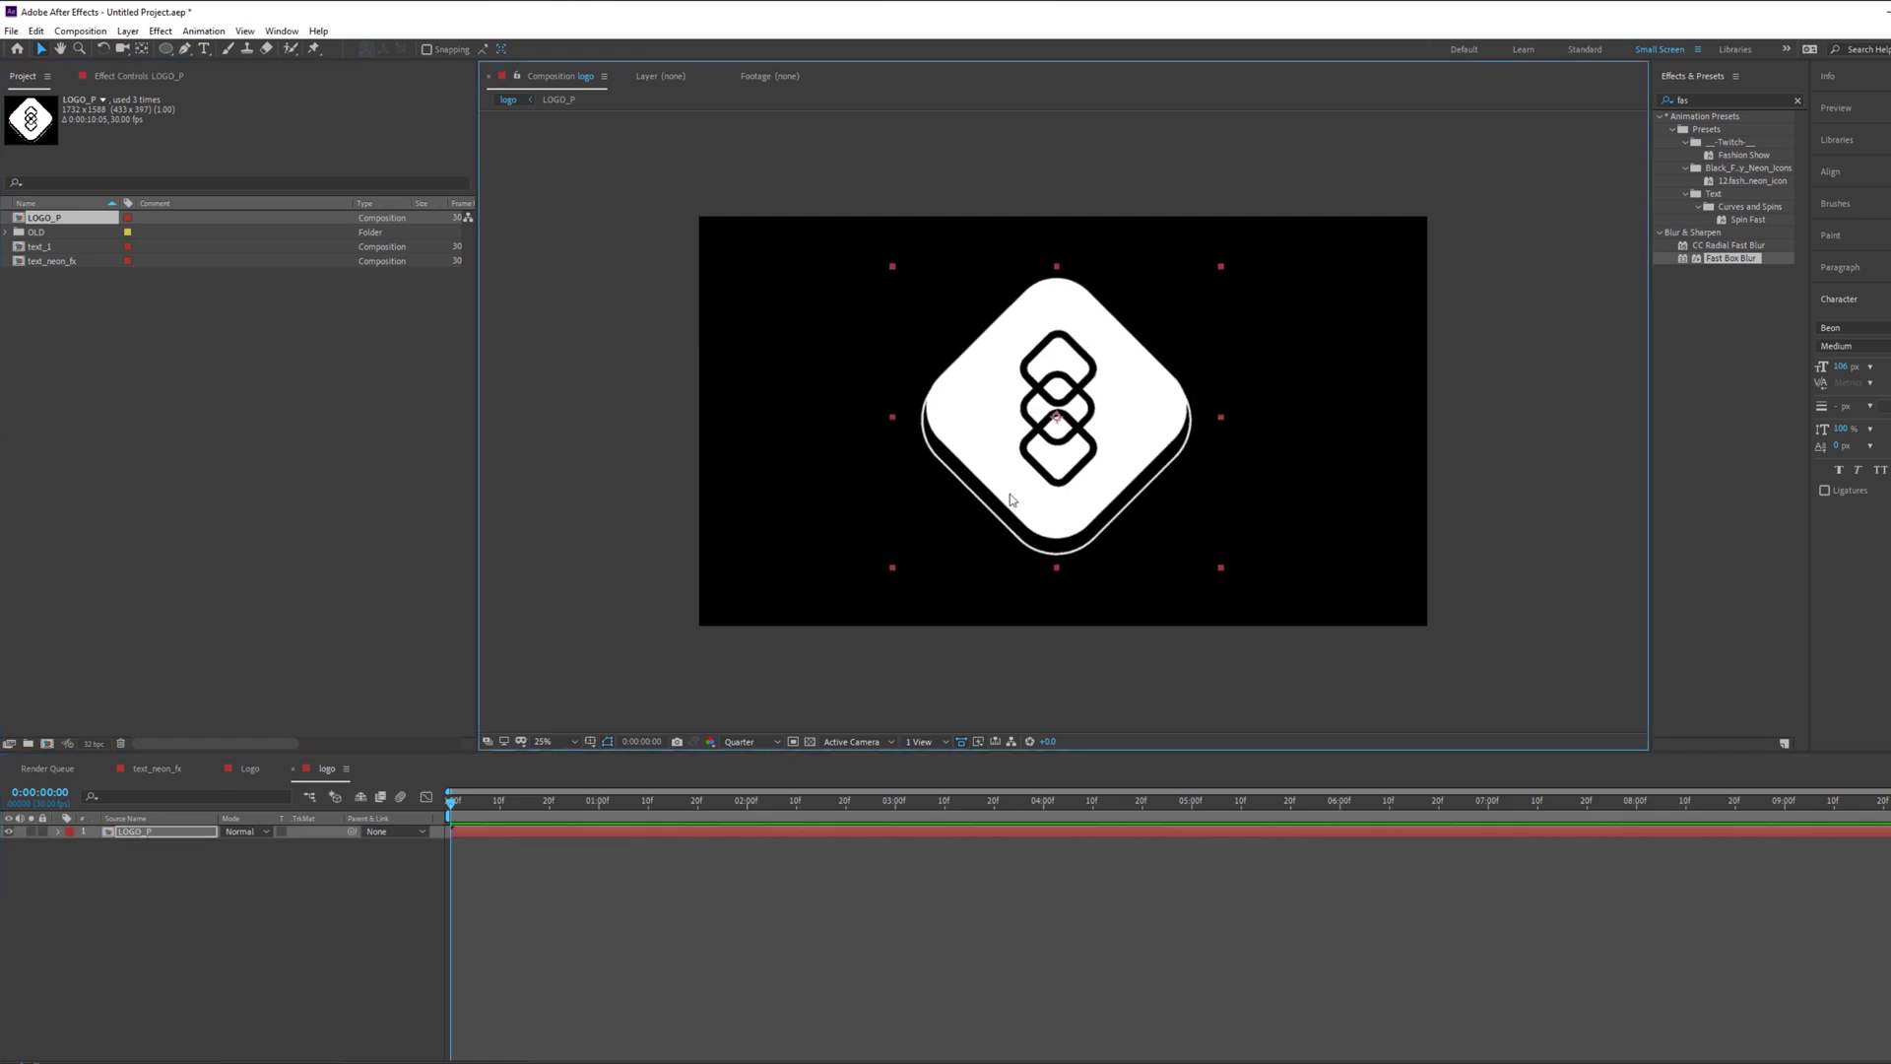
drag(1135, 425, 1088, 427)
click(311, 406)
click(406, 674)
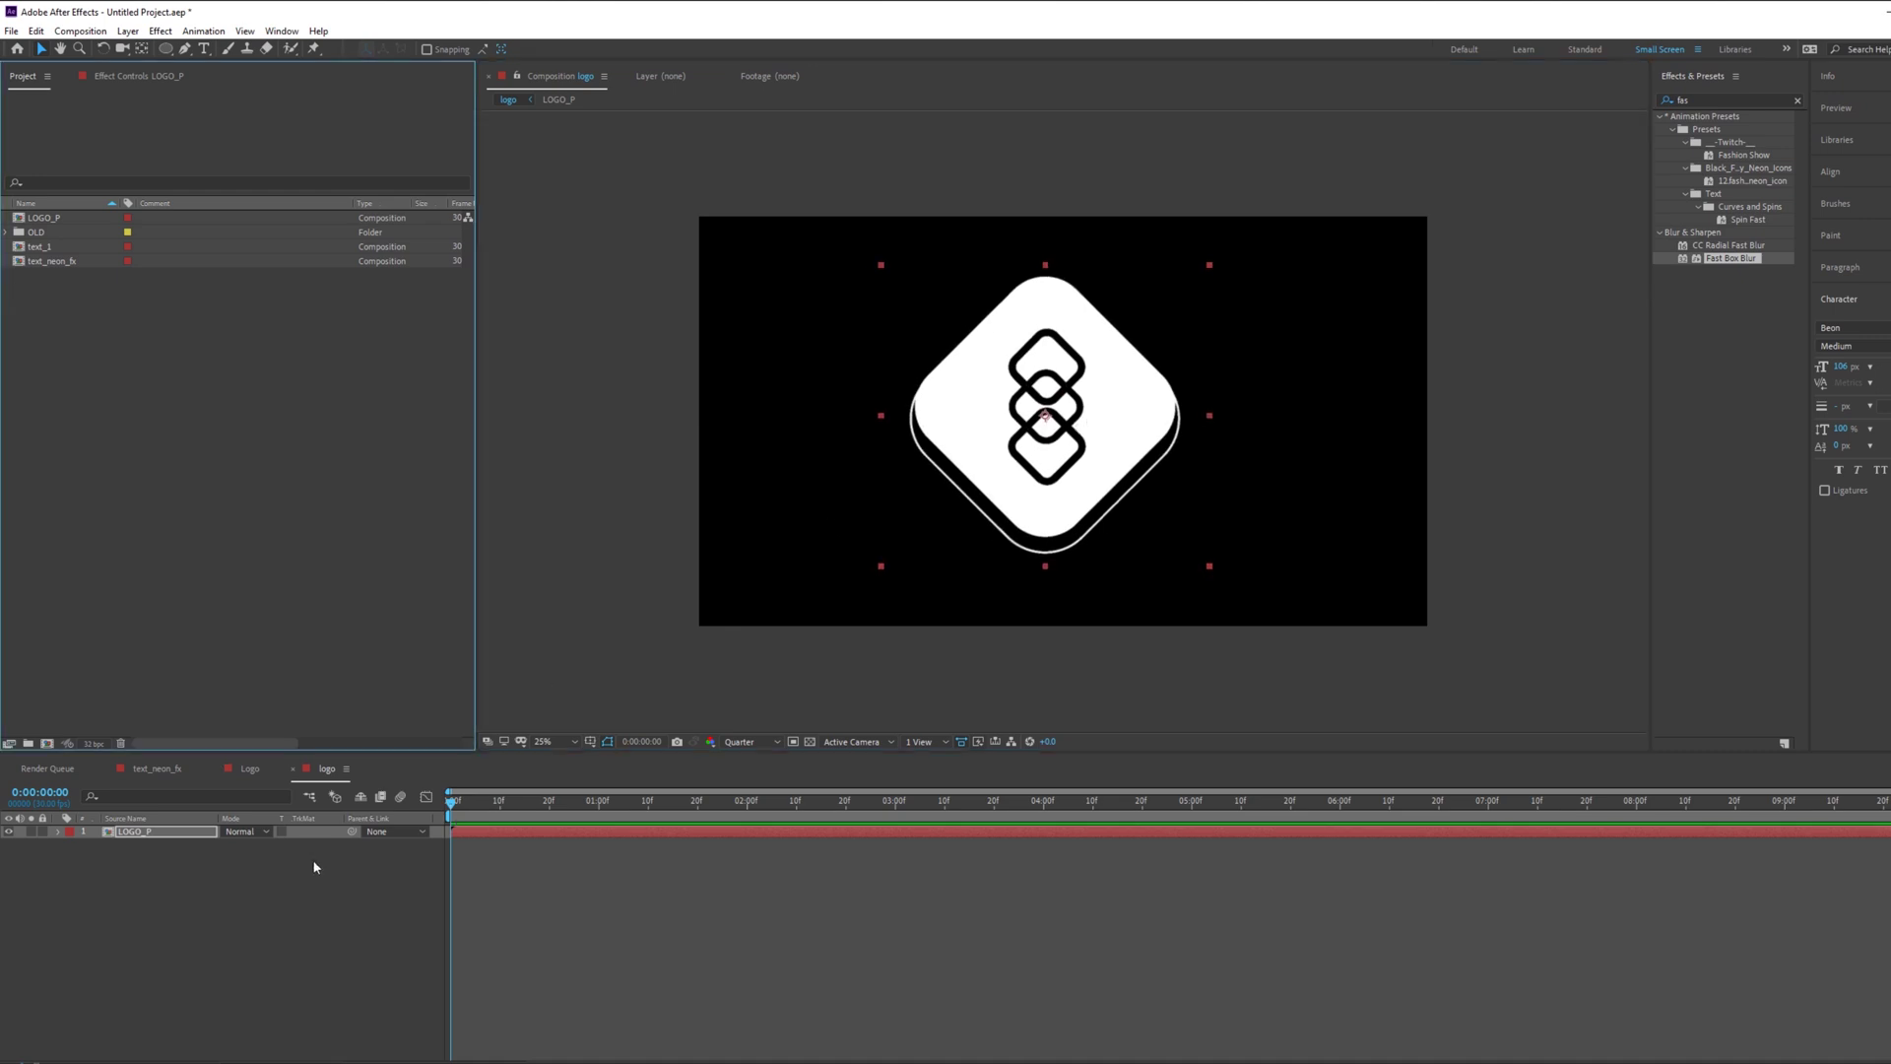
Step: Close the finished Logo composition and copy the Vegas, 4-Color Gradient, Glow and Glow 2 effects from text_1 in text_neon_fx
click(249, 768)
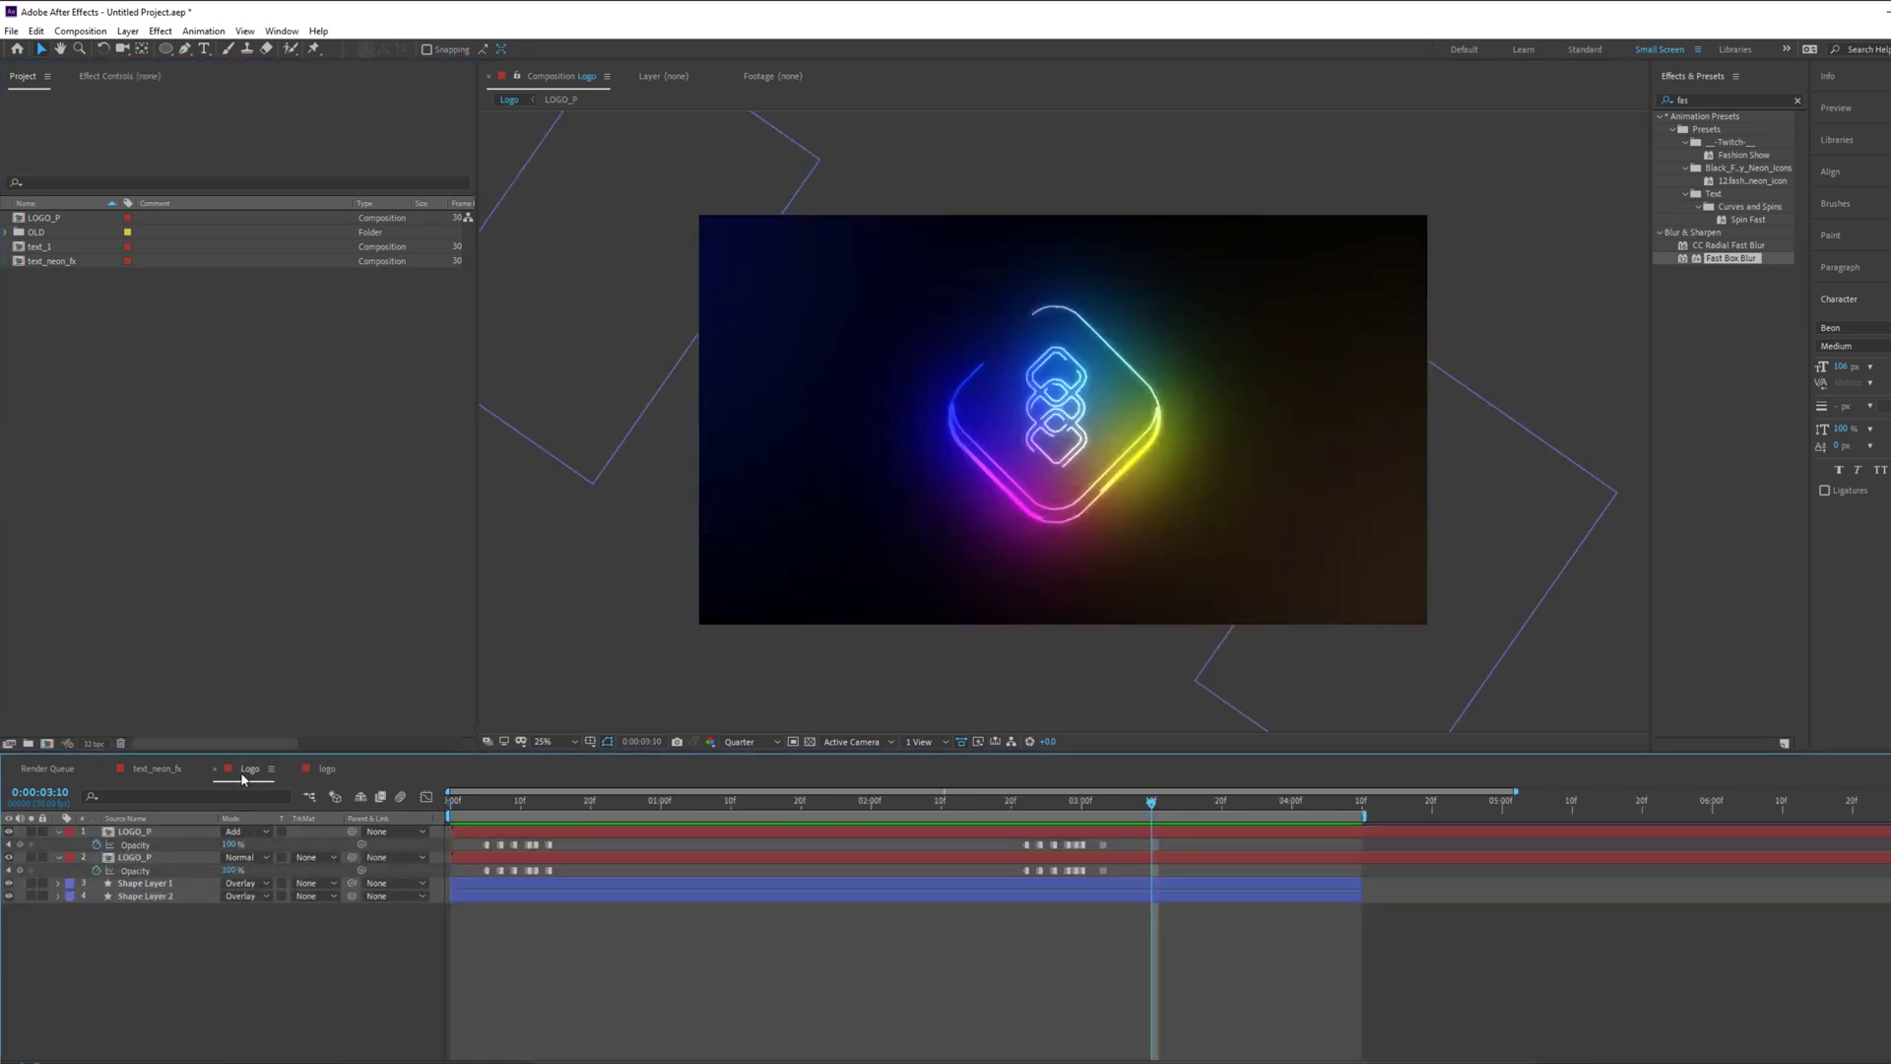
click(215, 768)
click(157, 768)
click(134, 857)
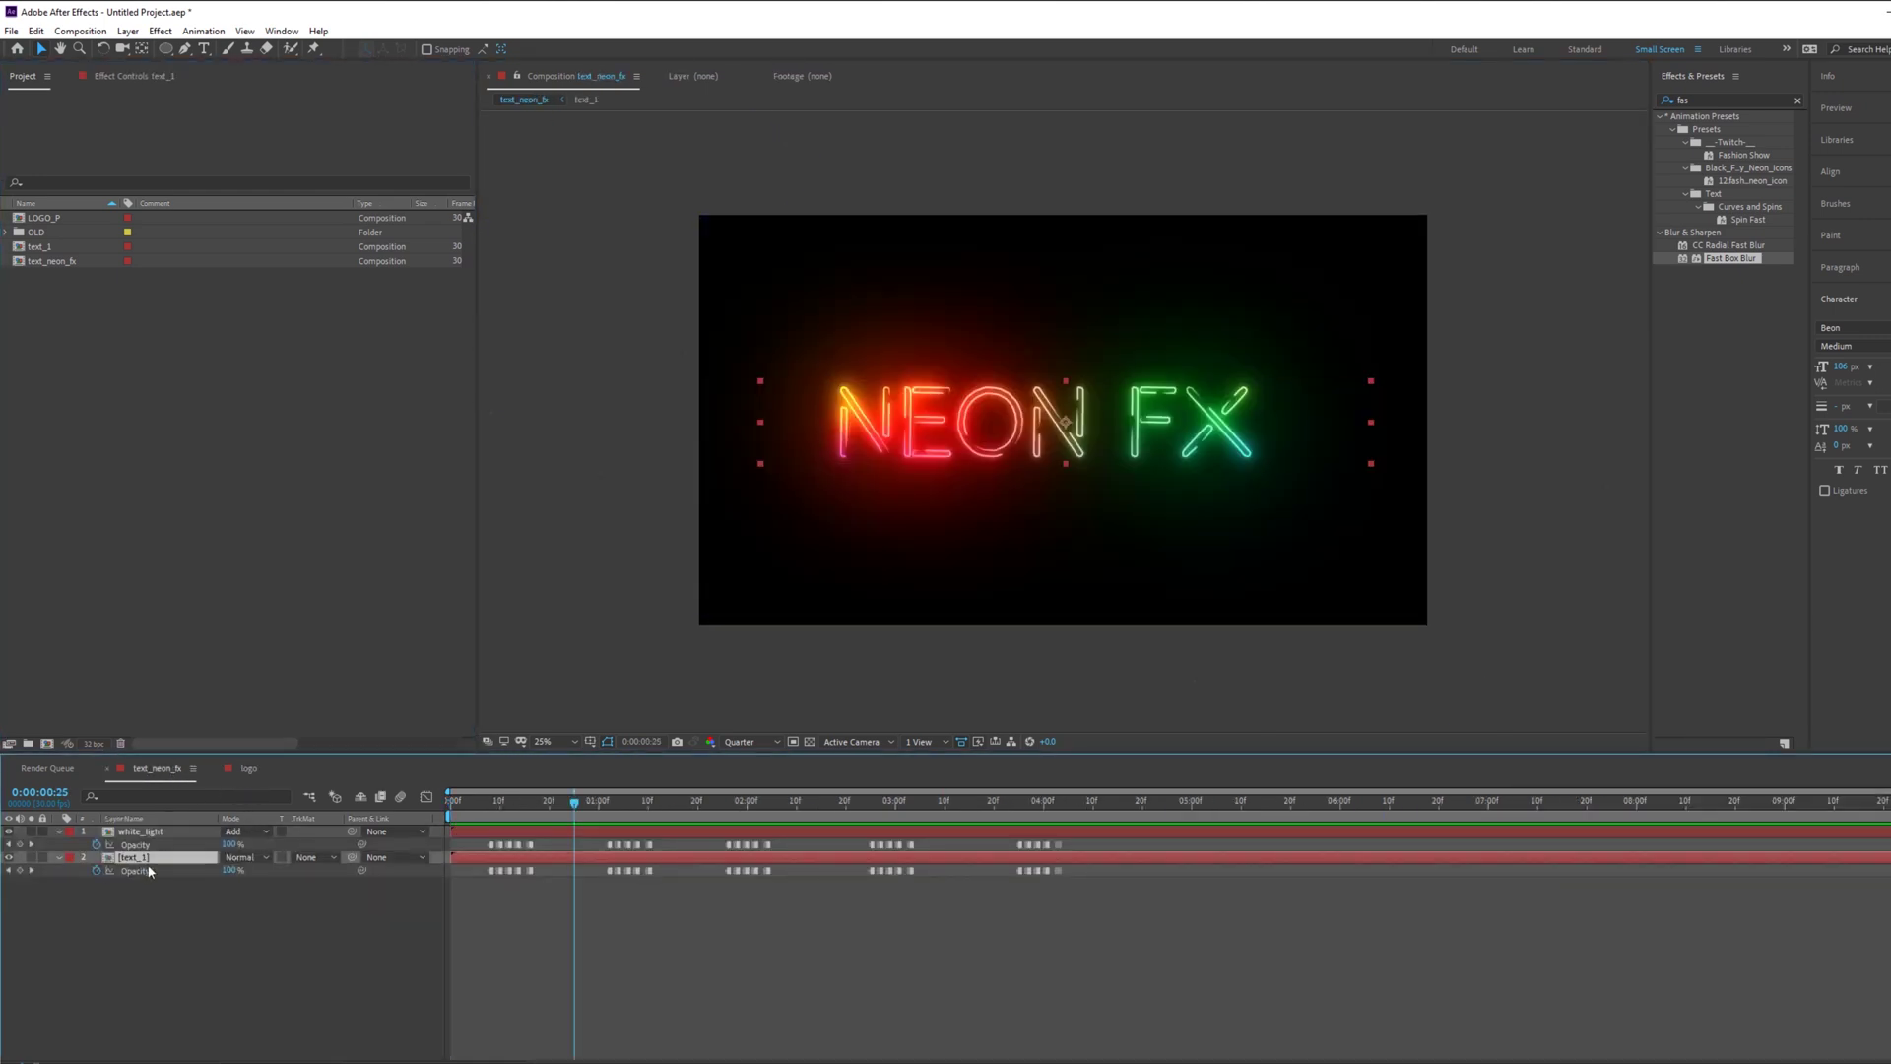
click(119, 76)
click(8, 113)
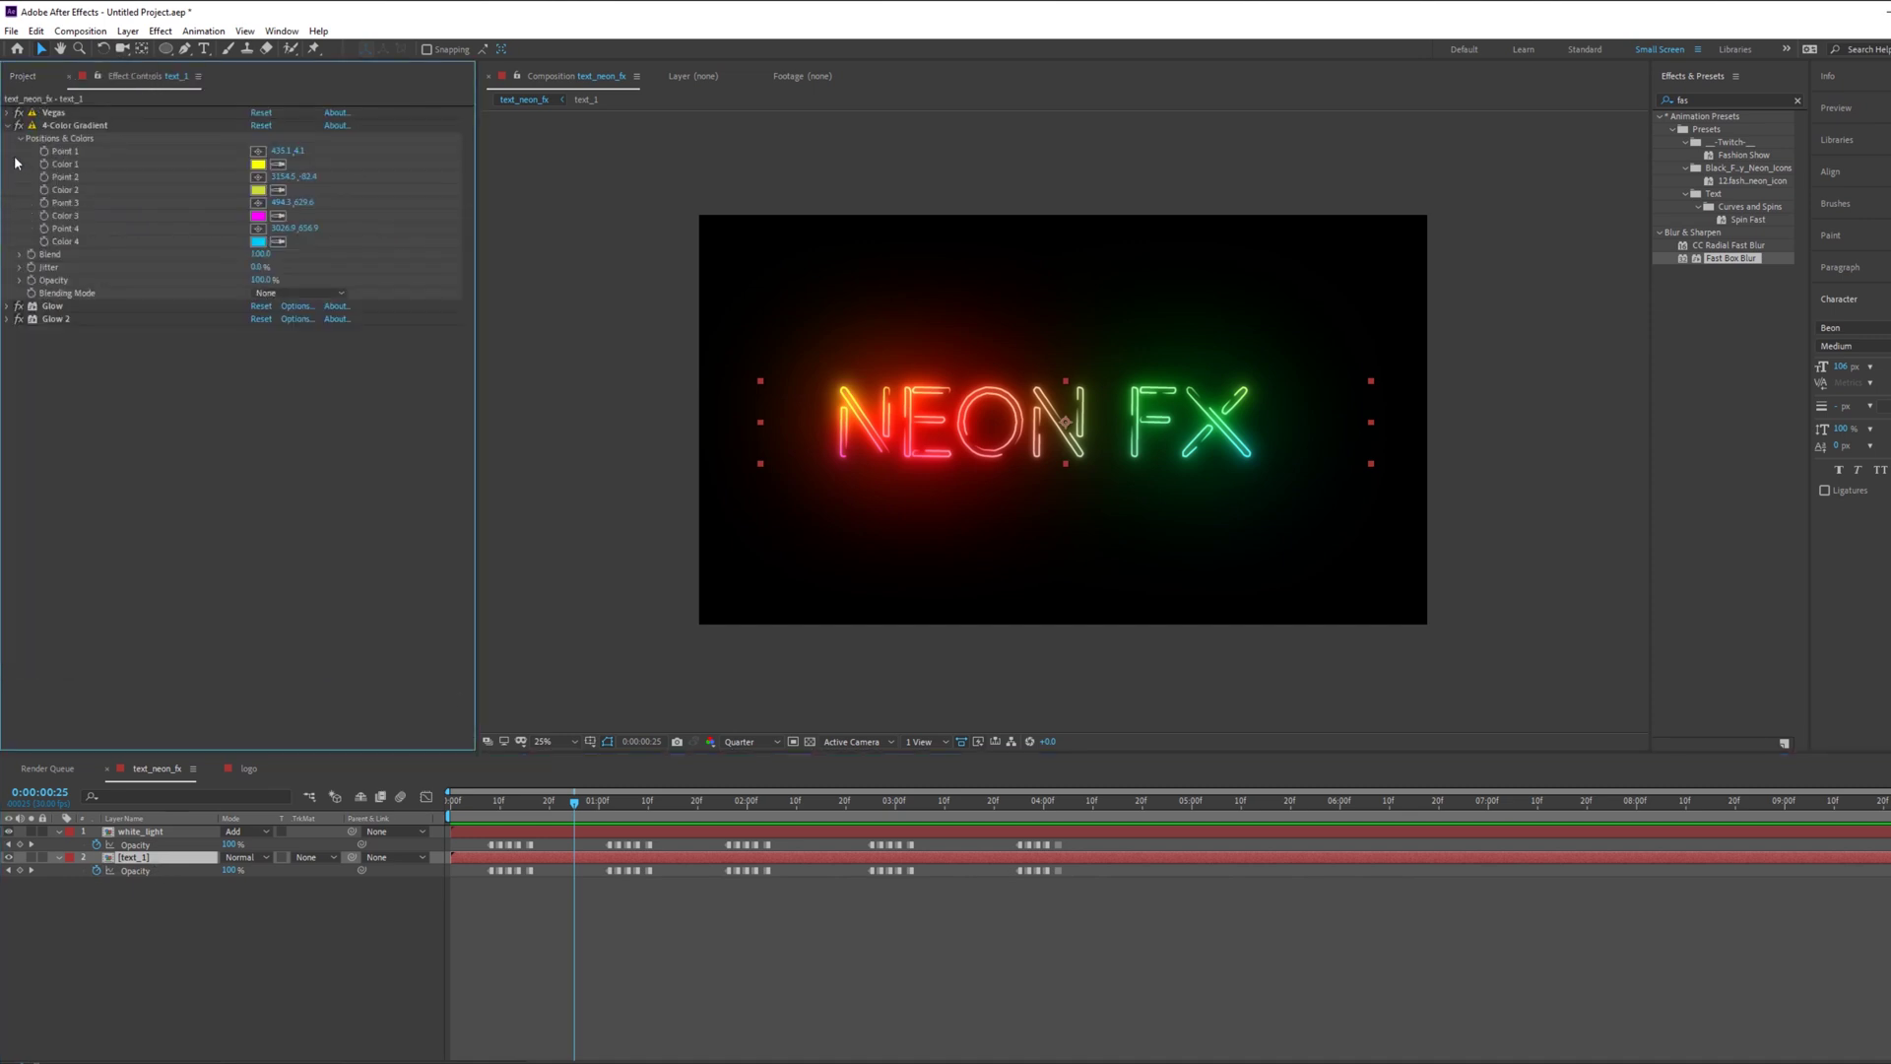
click(8, 125)
click(57, 151)
ctrl+click(55, 138)
ctrl+click(59, 125)
ctrl+click(57, 113)
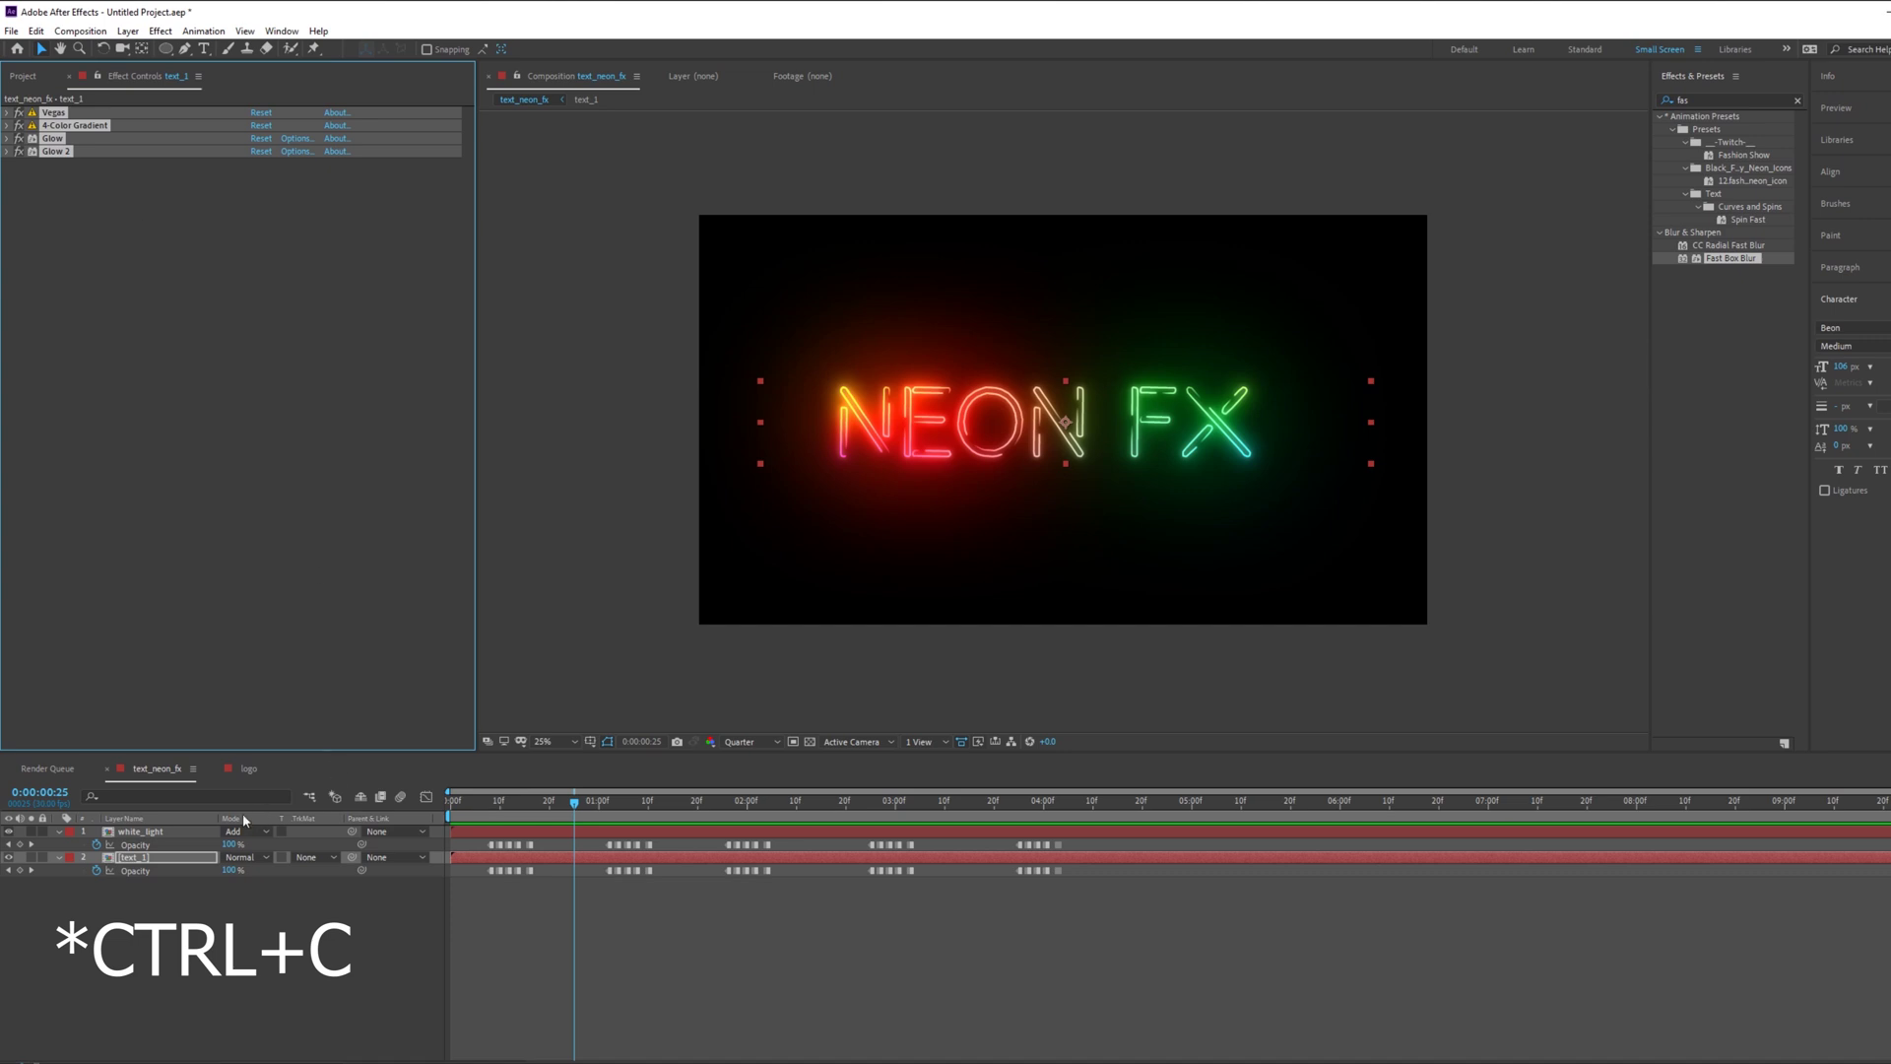
Step: Paste the copied neon effects onto the LOGO_P layer in the logo composition and play back the result
click(248, 768)
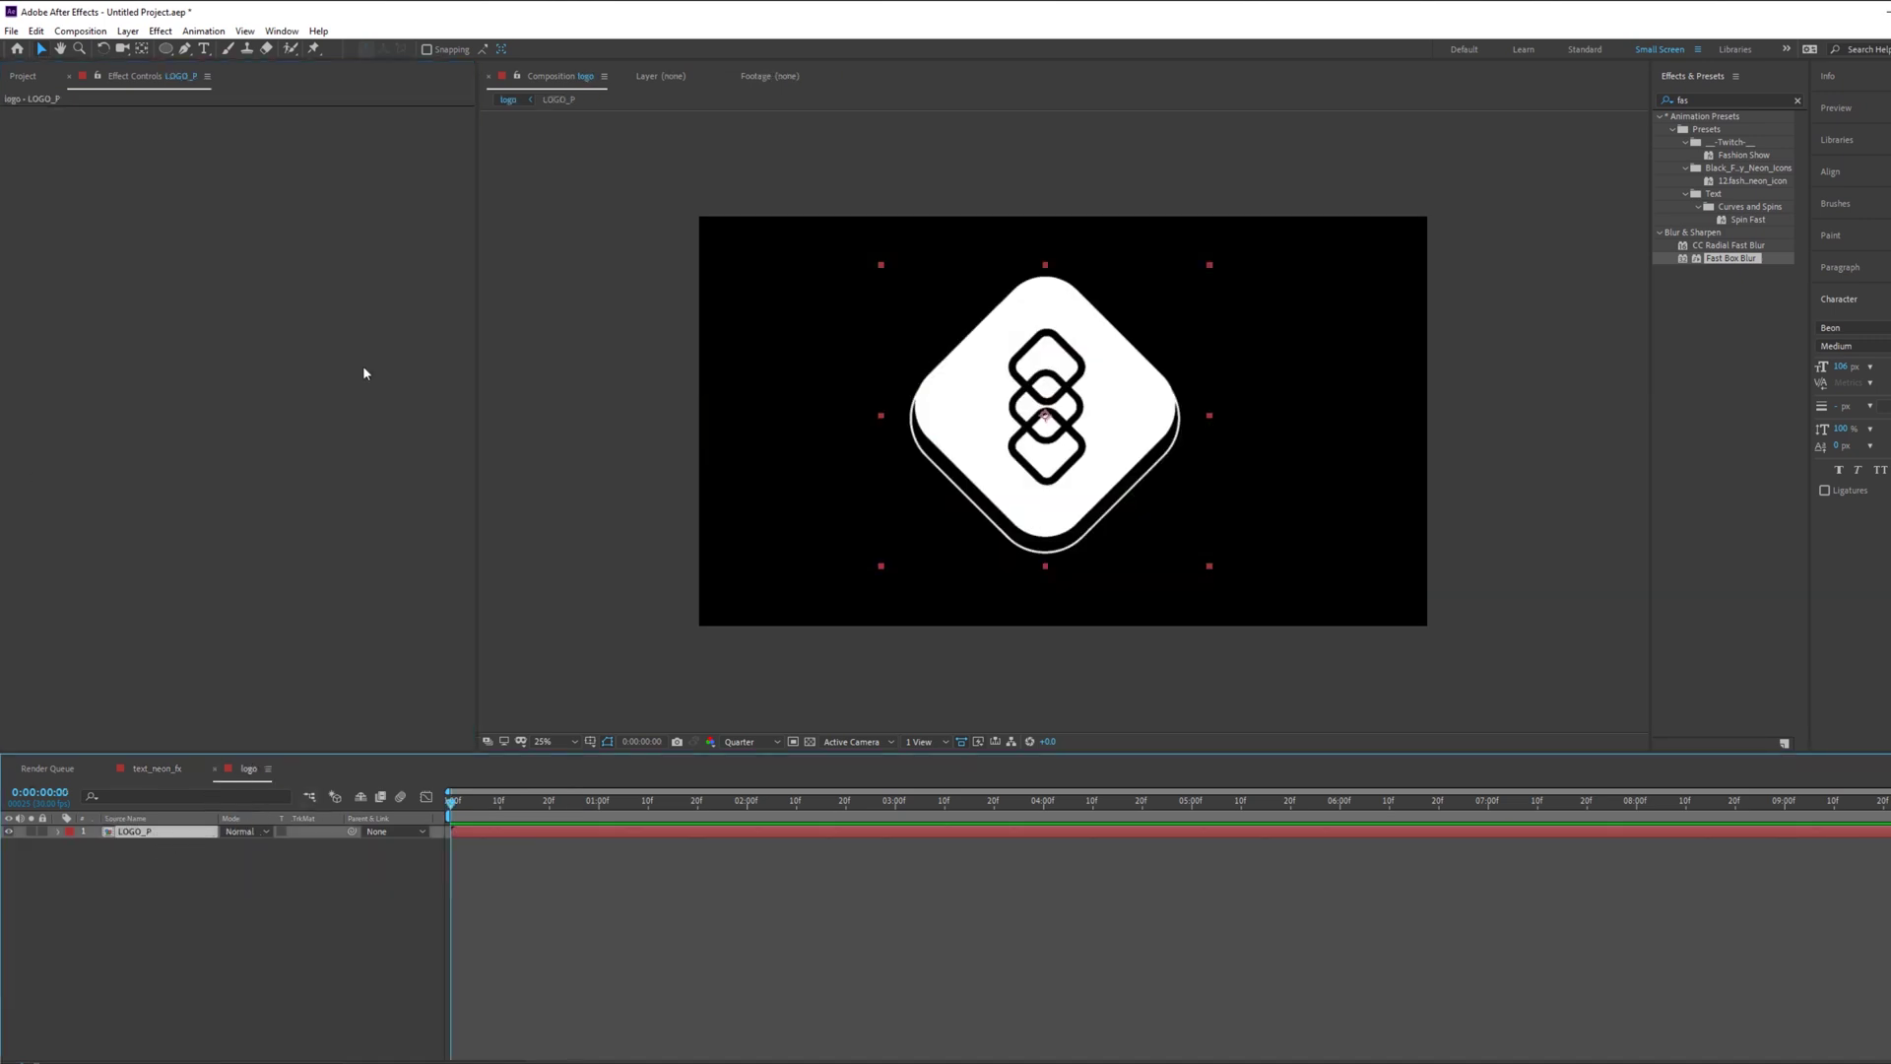
key(ctrl+v)
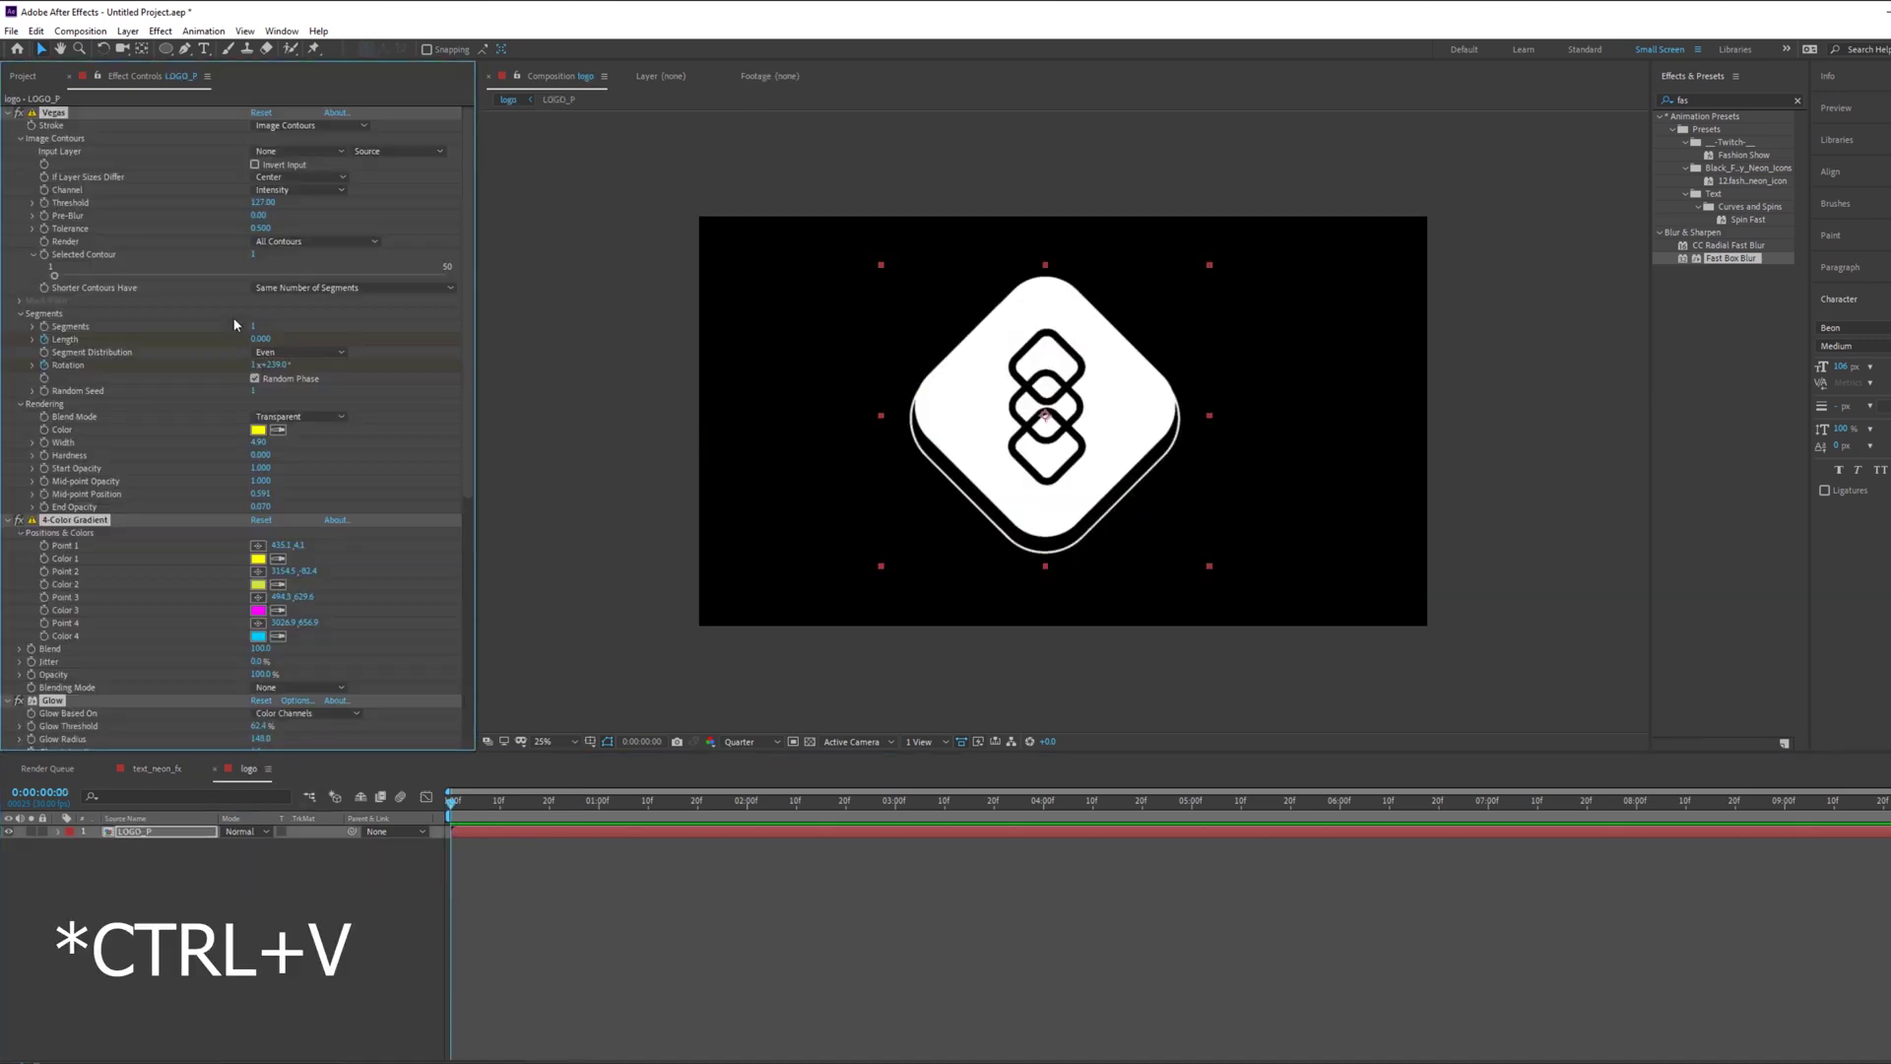
drag(469, 217, 513, 139)
click(146, 143)
key(space)
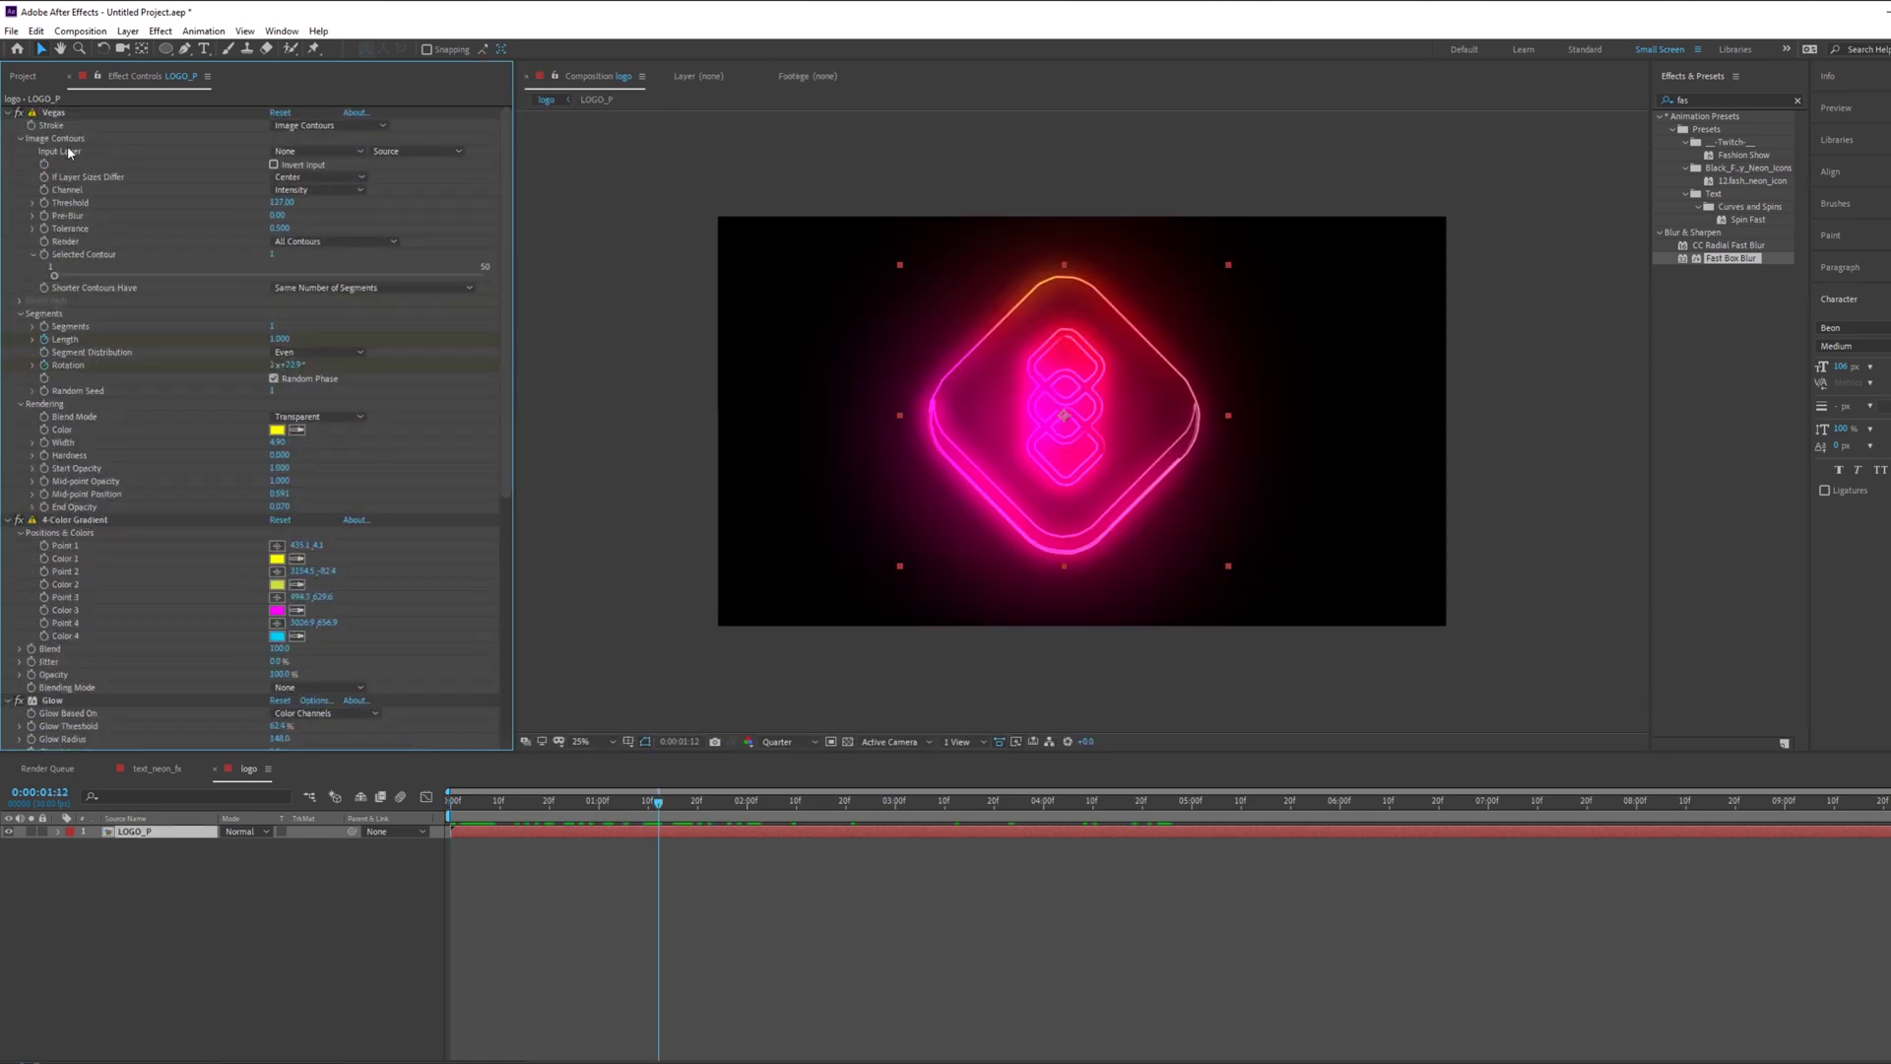
Step: Set the Vegas effect's input layer to LOGO_P and its channel to Alpha, scrubbing the timeline to check the outline
click(315, 151)
click(315, 190)
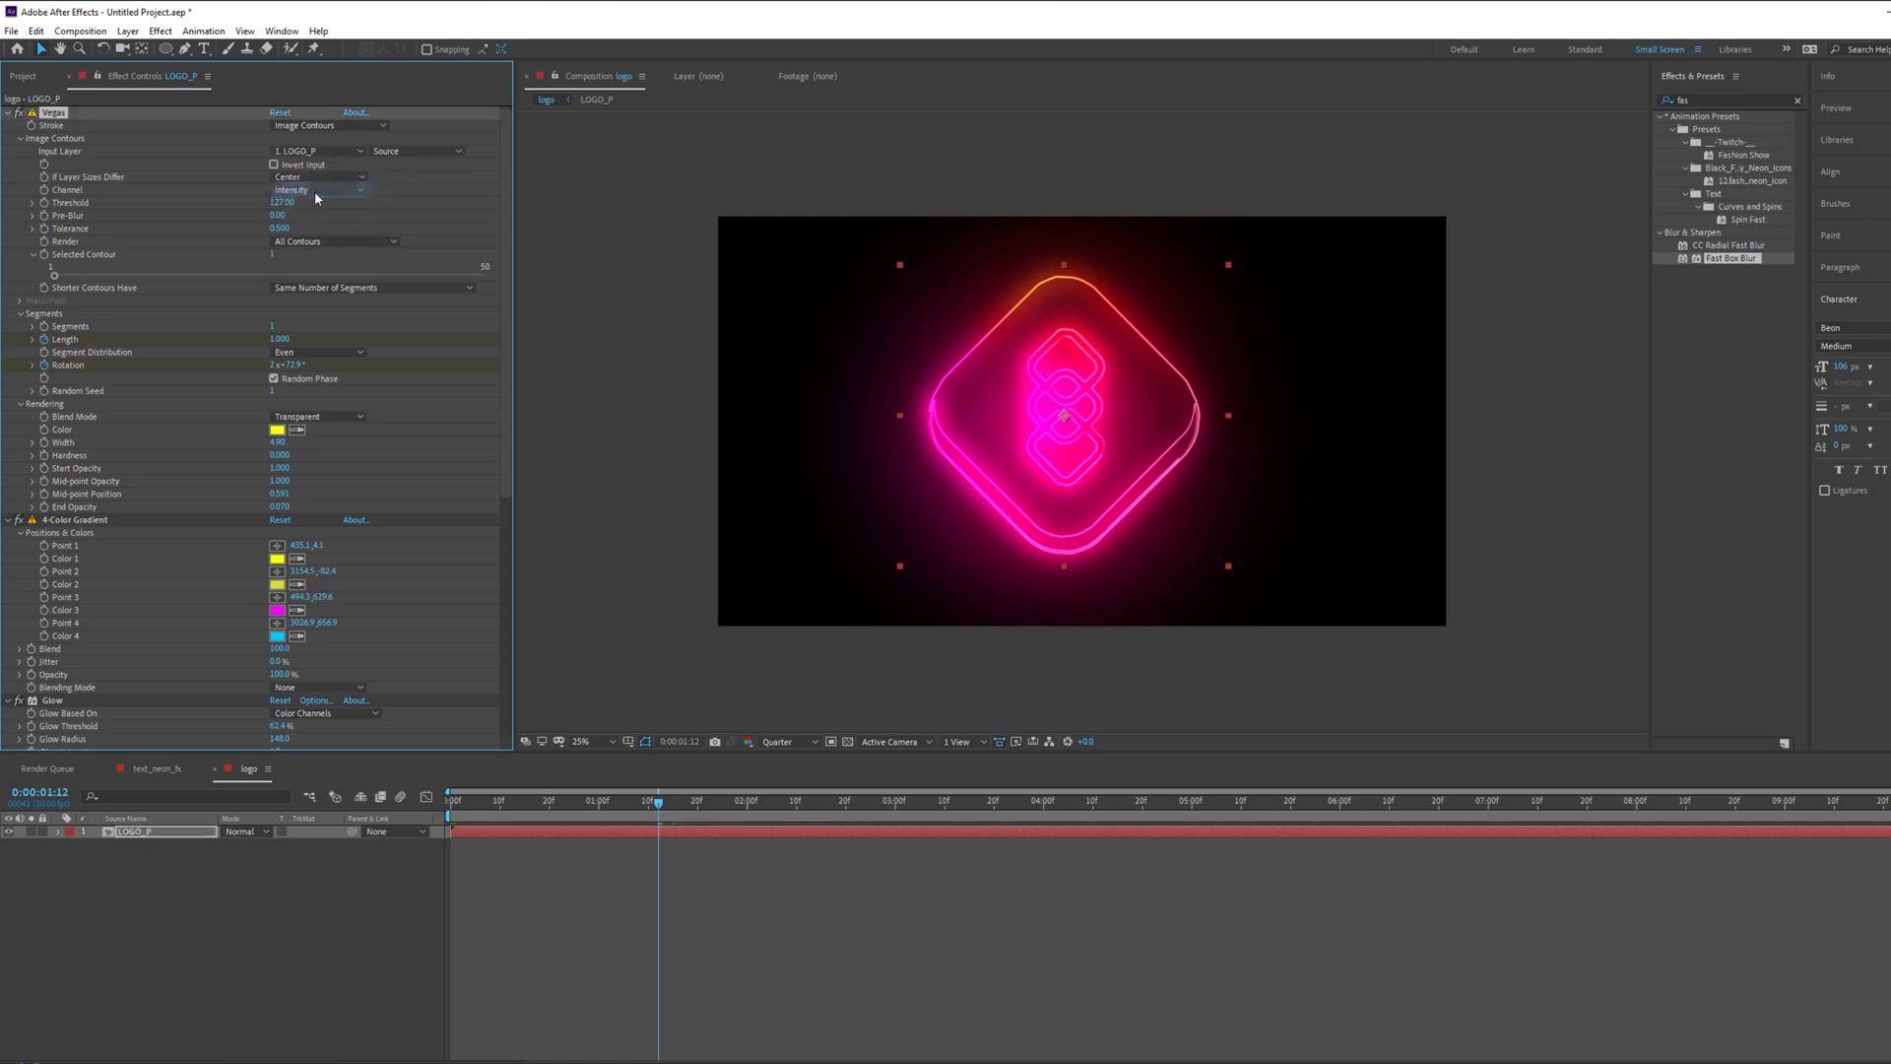
click(815, 906)
mouse_move(645, 807)
mouse_down()
mouse_move(426, 800)
mouse_move(652, 812)
mouse_up()
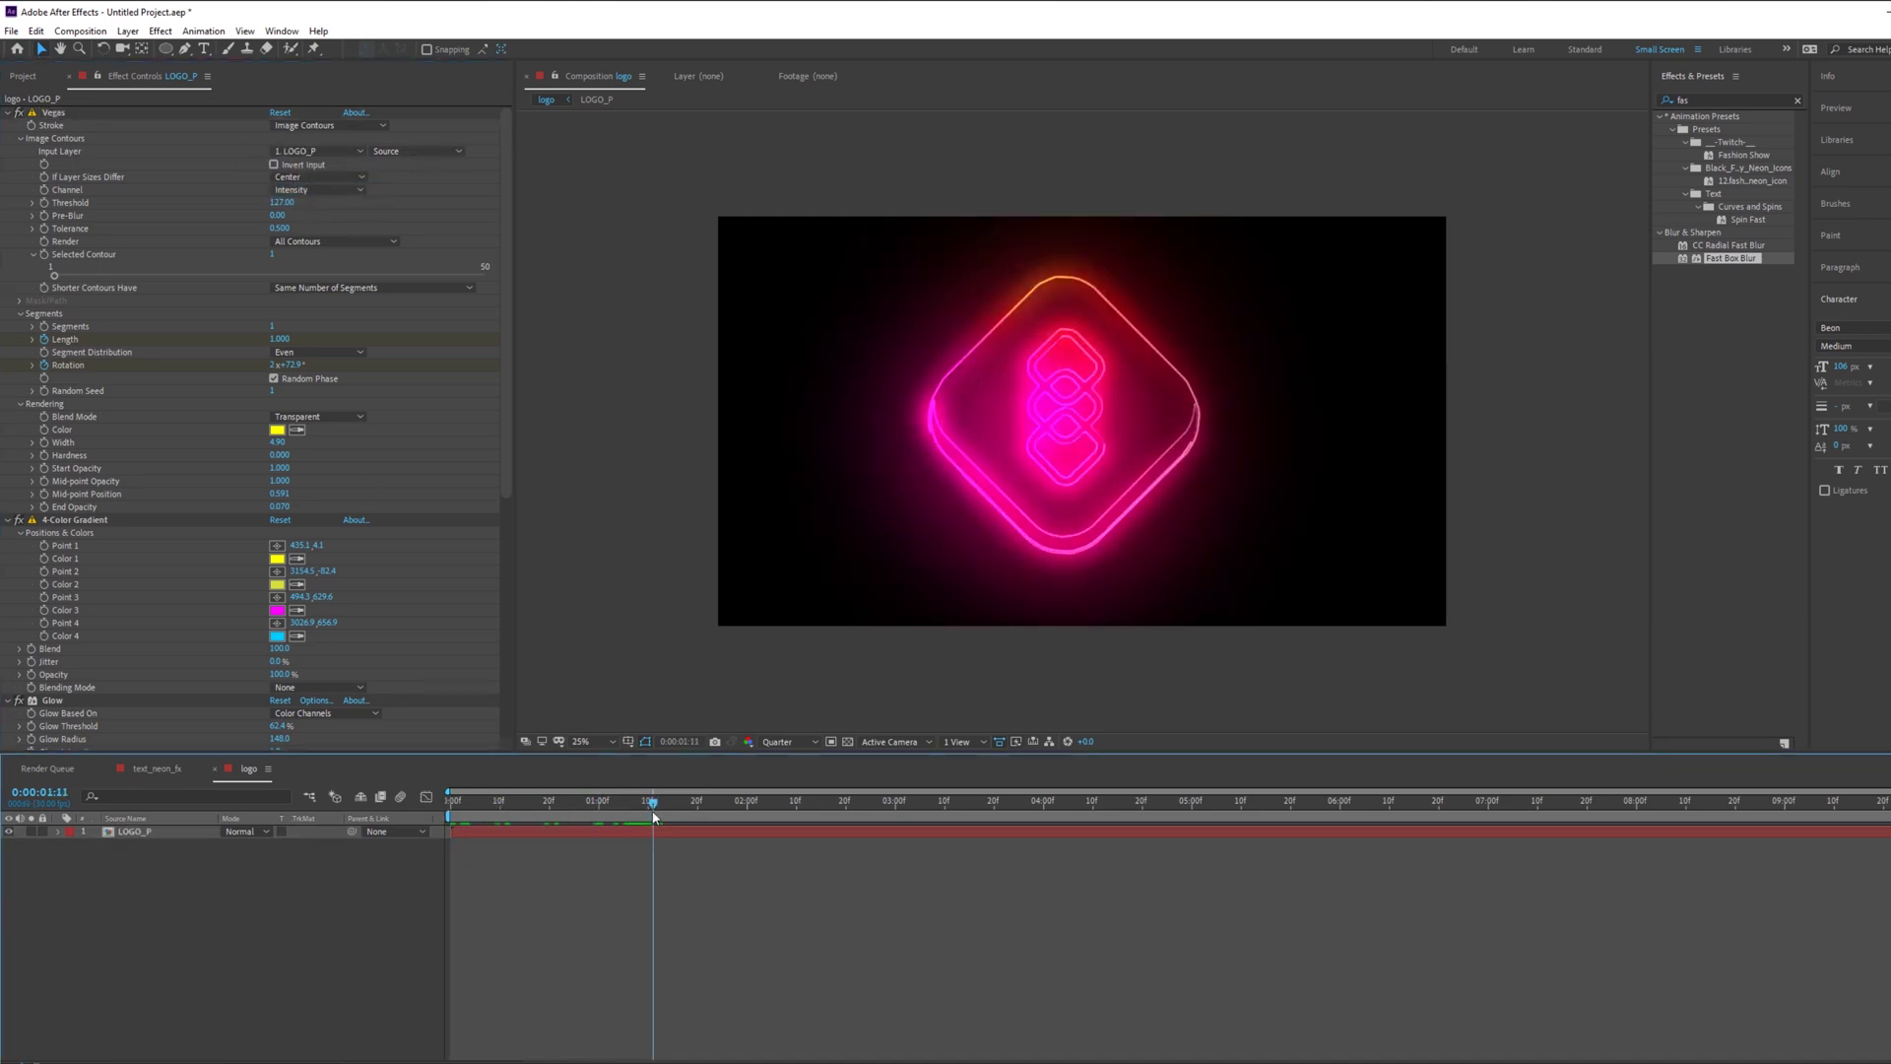
click(85, 192)
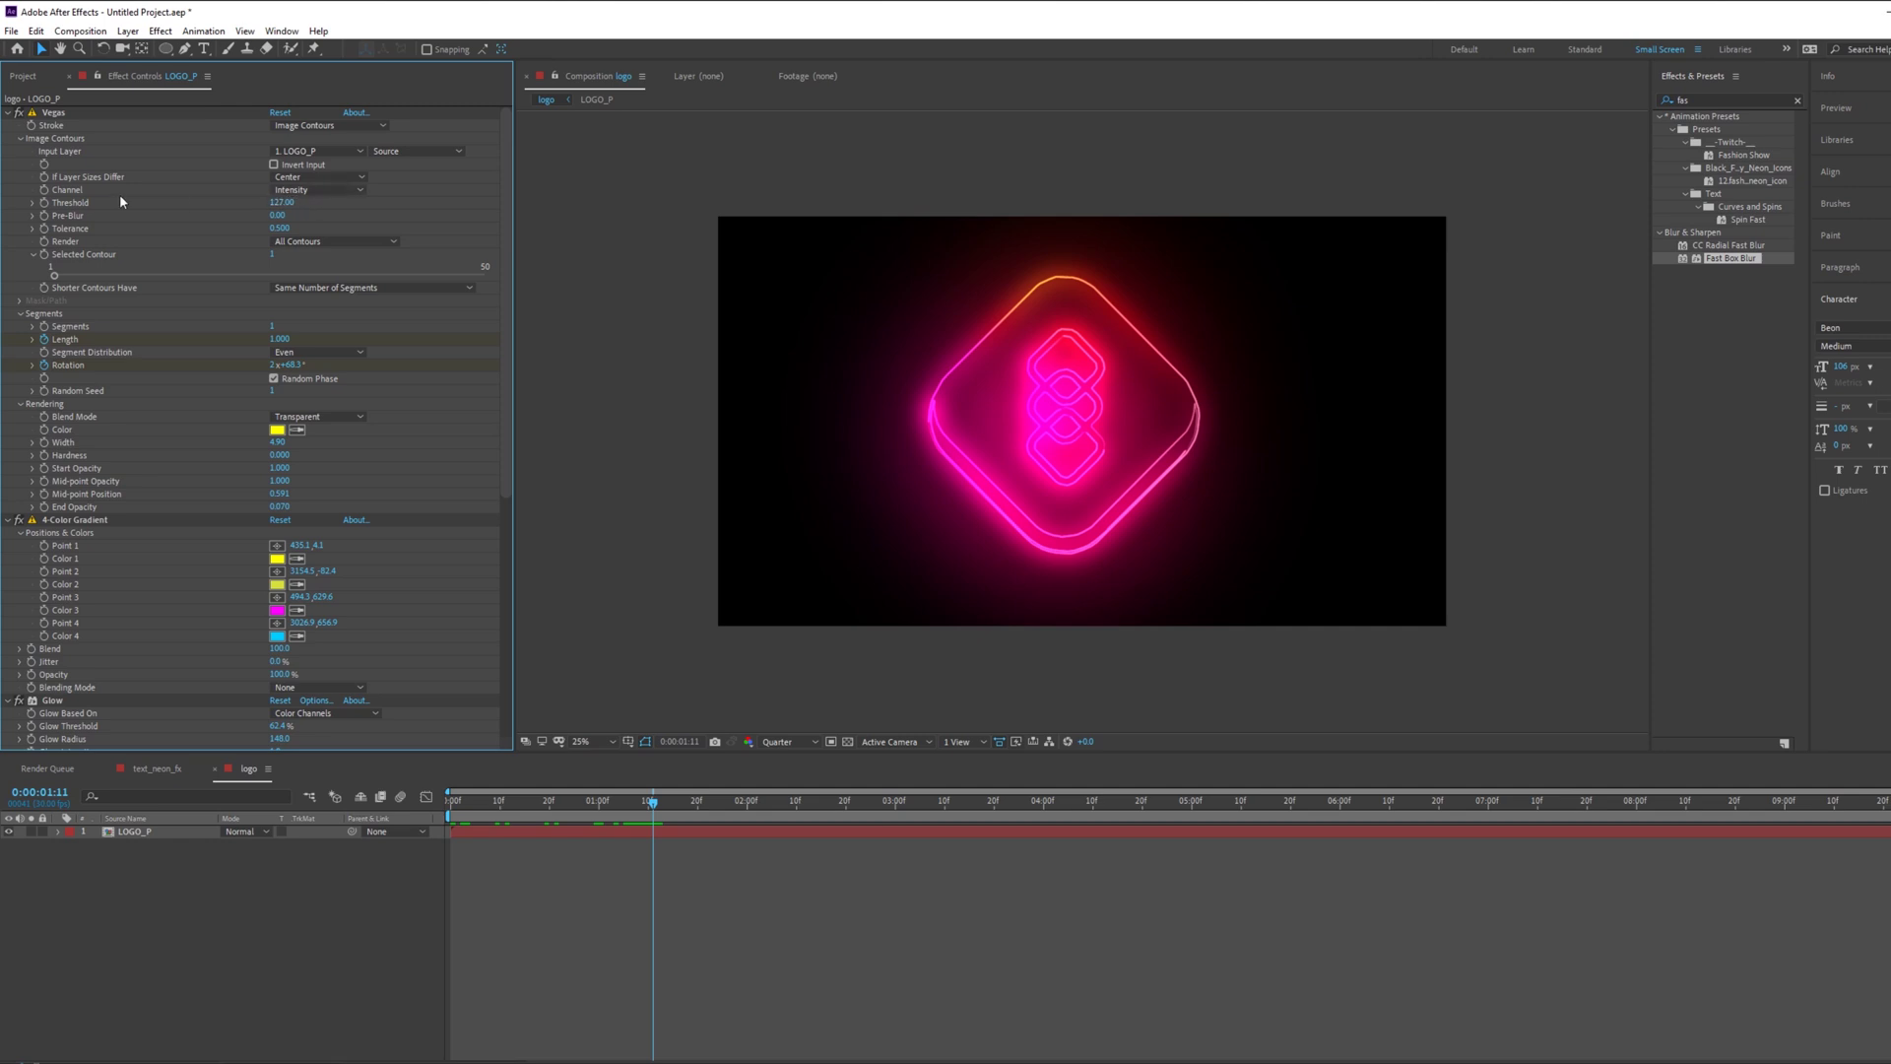
click(325, 189)
click(307, 273)
drag(723, 806, 627, 834)
Step: Arrange 4-Color Gradient points 1 to 4 around the logo at about (319, 316), (1298, 366), (54, 1454) and (1363, 1273)
click(8, 113)
click(71, 126)
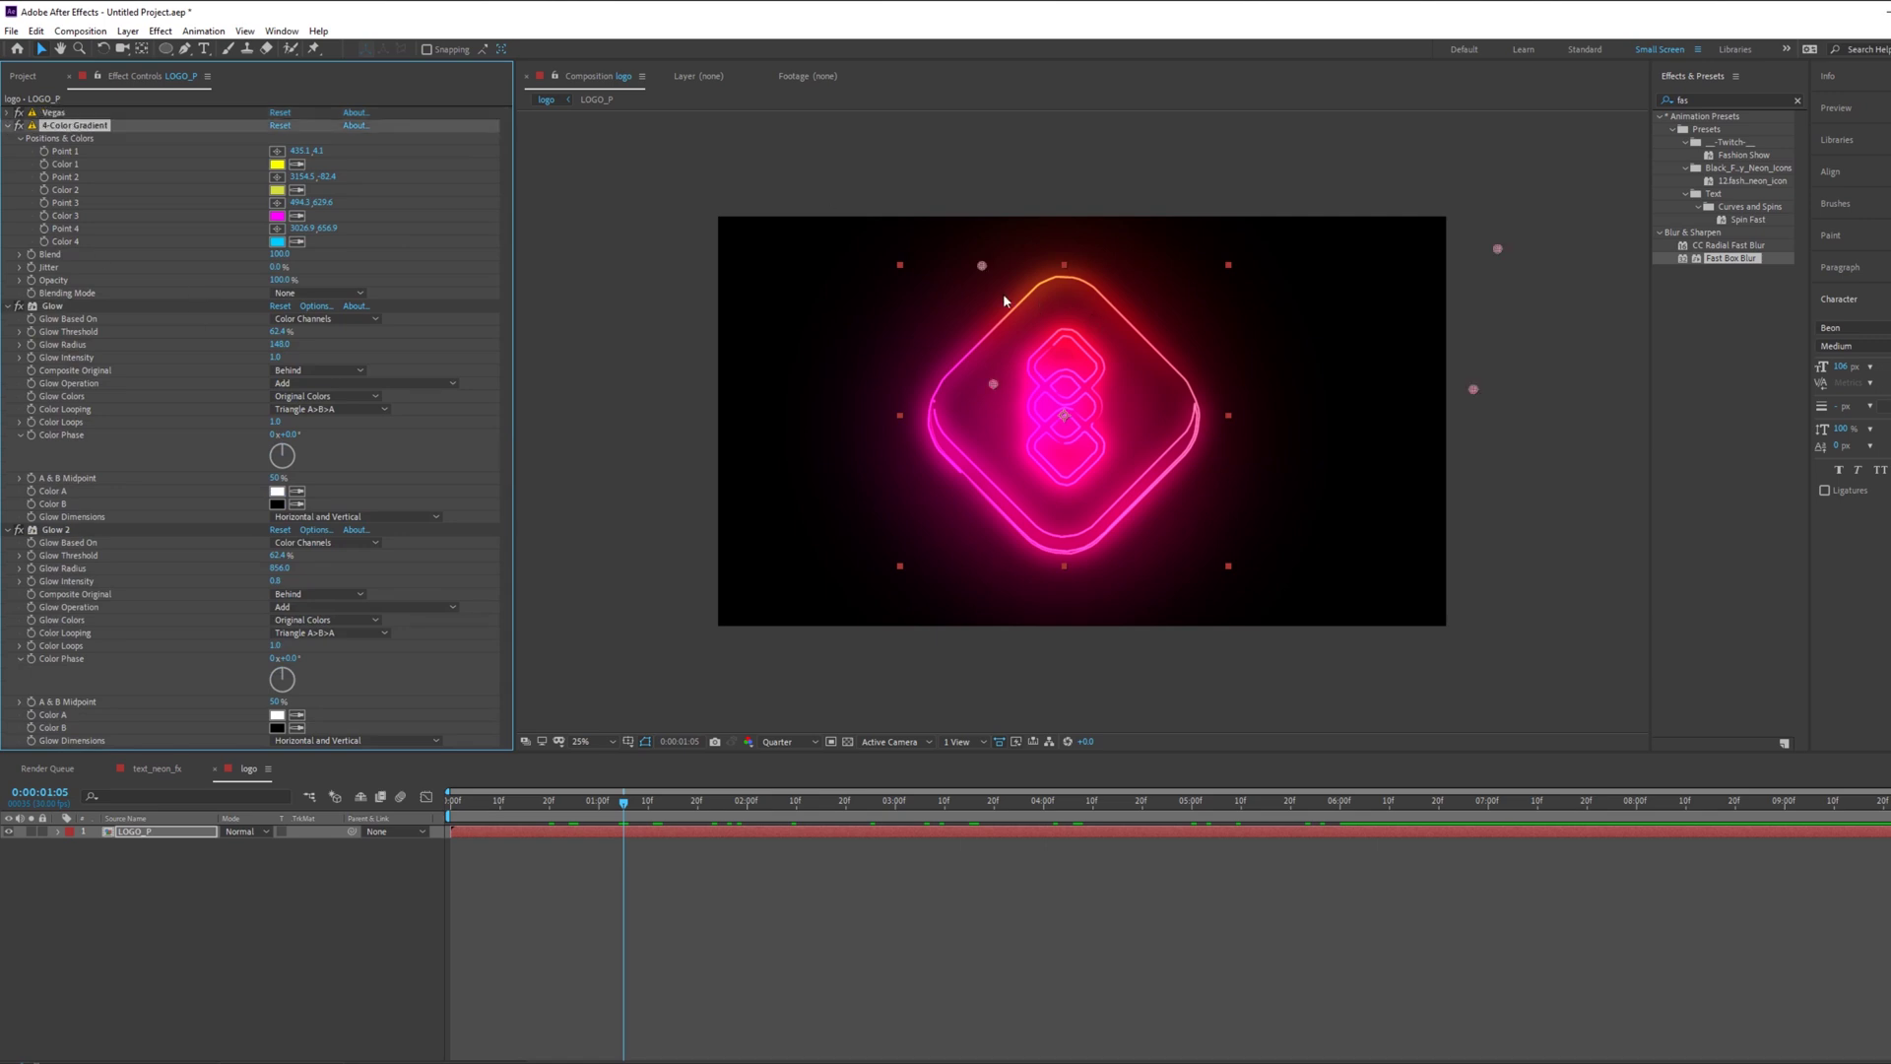
drag(983, 265, 963, 286)
drag(993, 384, 910, 541)
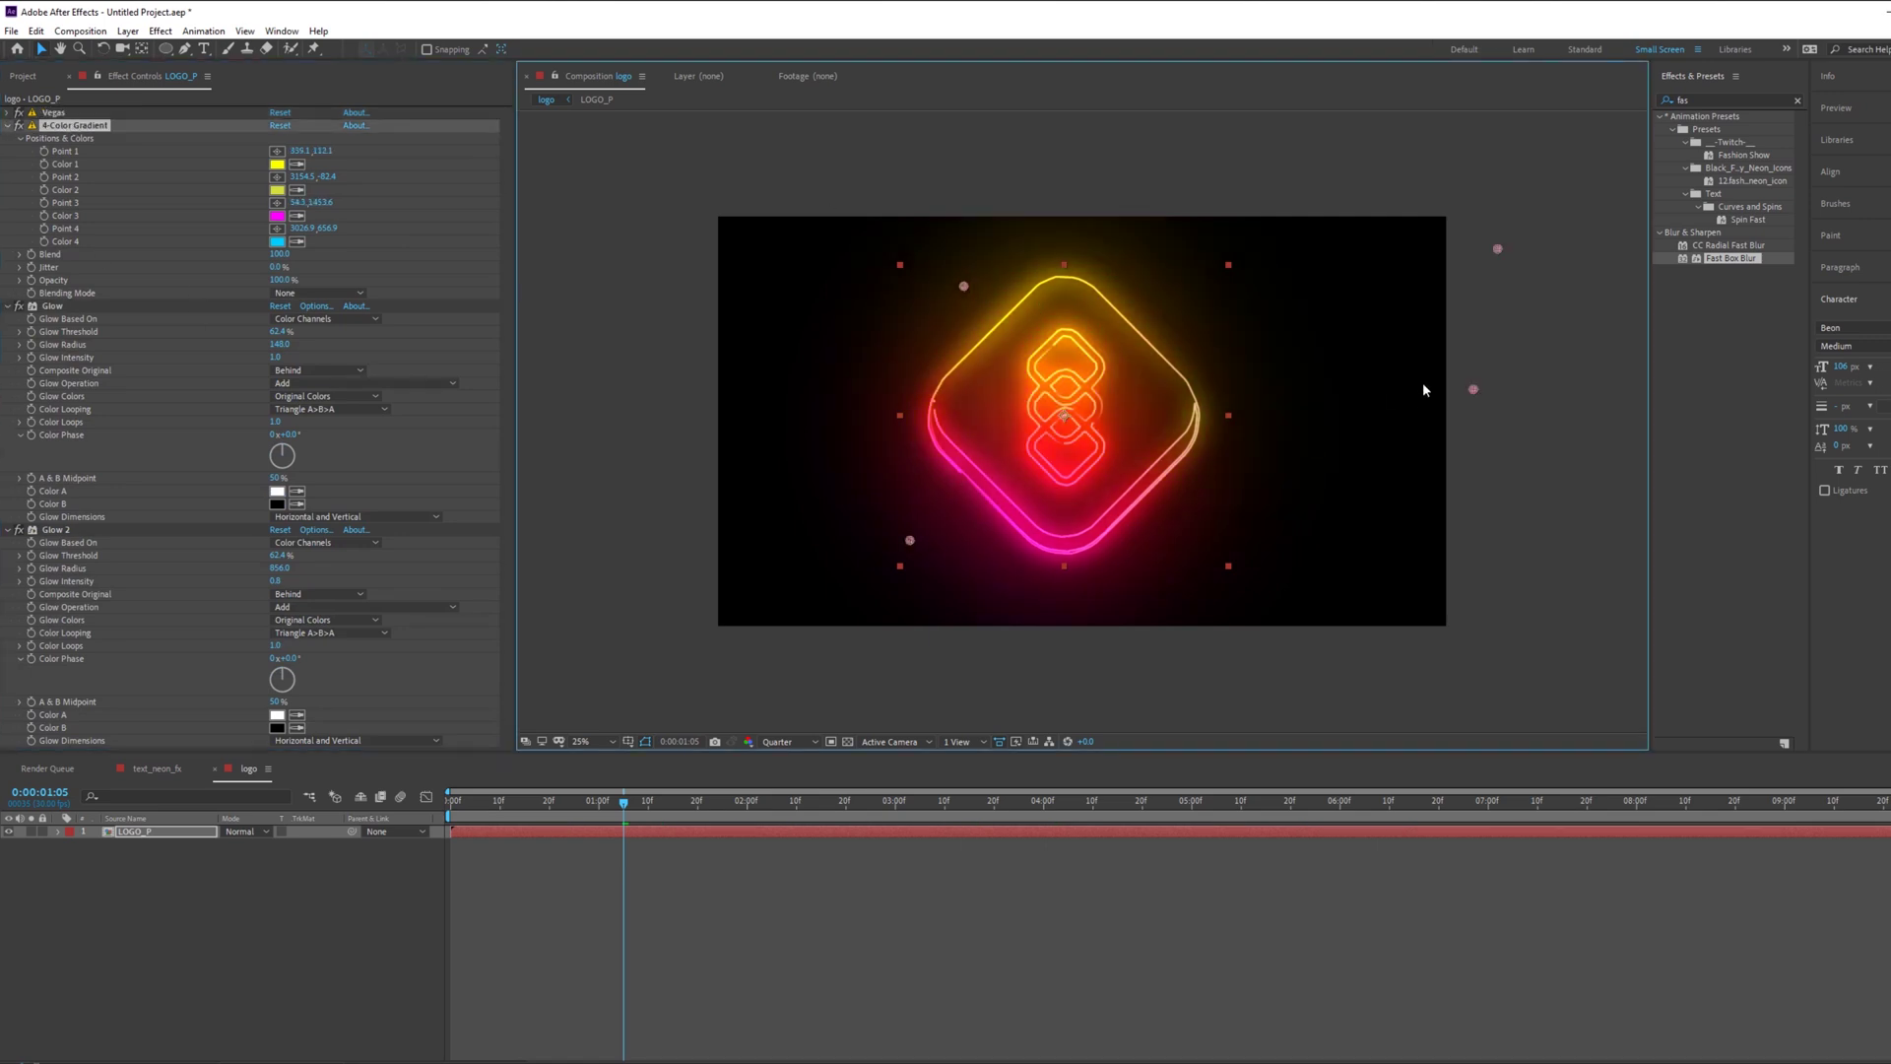
drag(1474, 388, 1162, 541)
drag(1497, 249, 1165, 312)
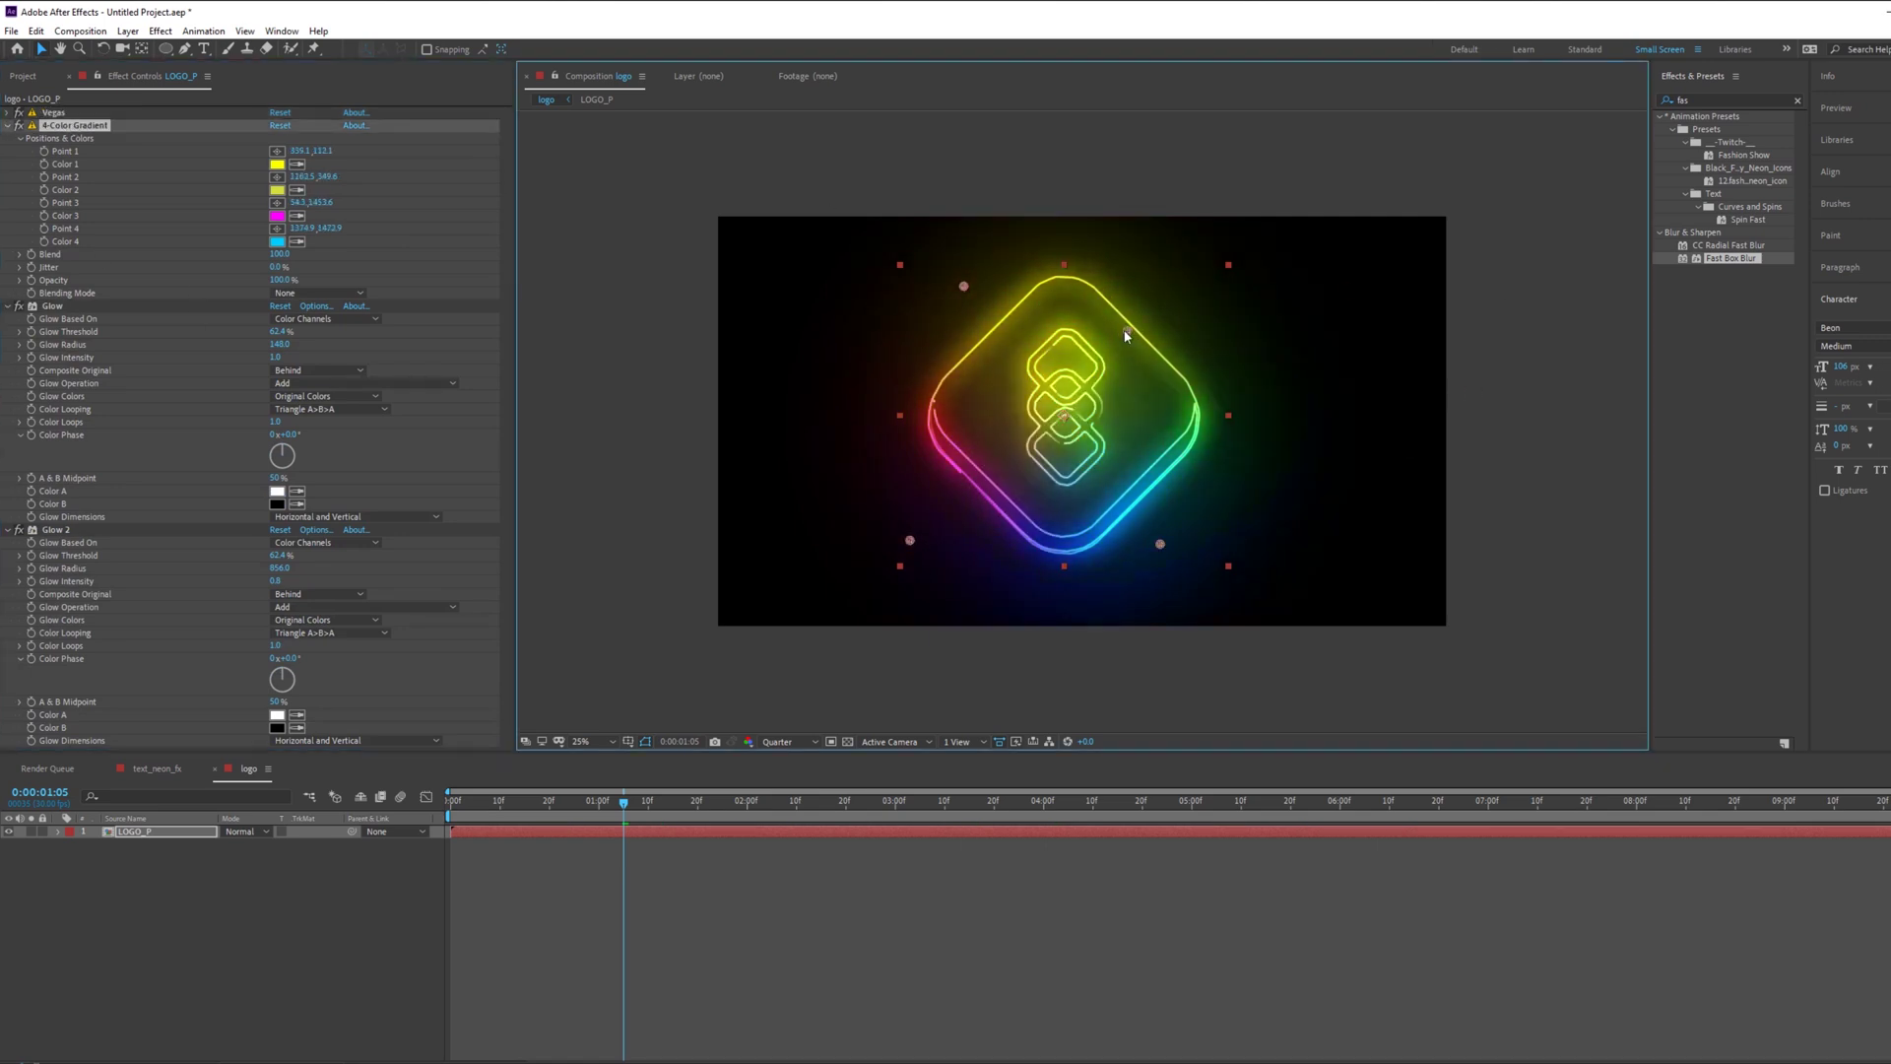
drag(964, 286, 961, 324)
drag(1165, 313, 1146, 334)
drag(1165, 534, 1159, 514)
click(406, 459)
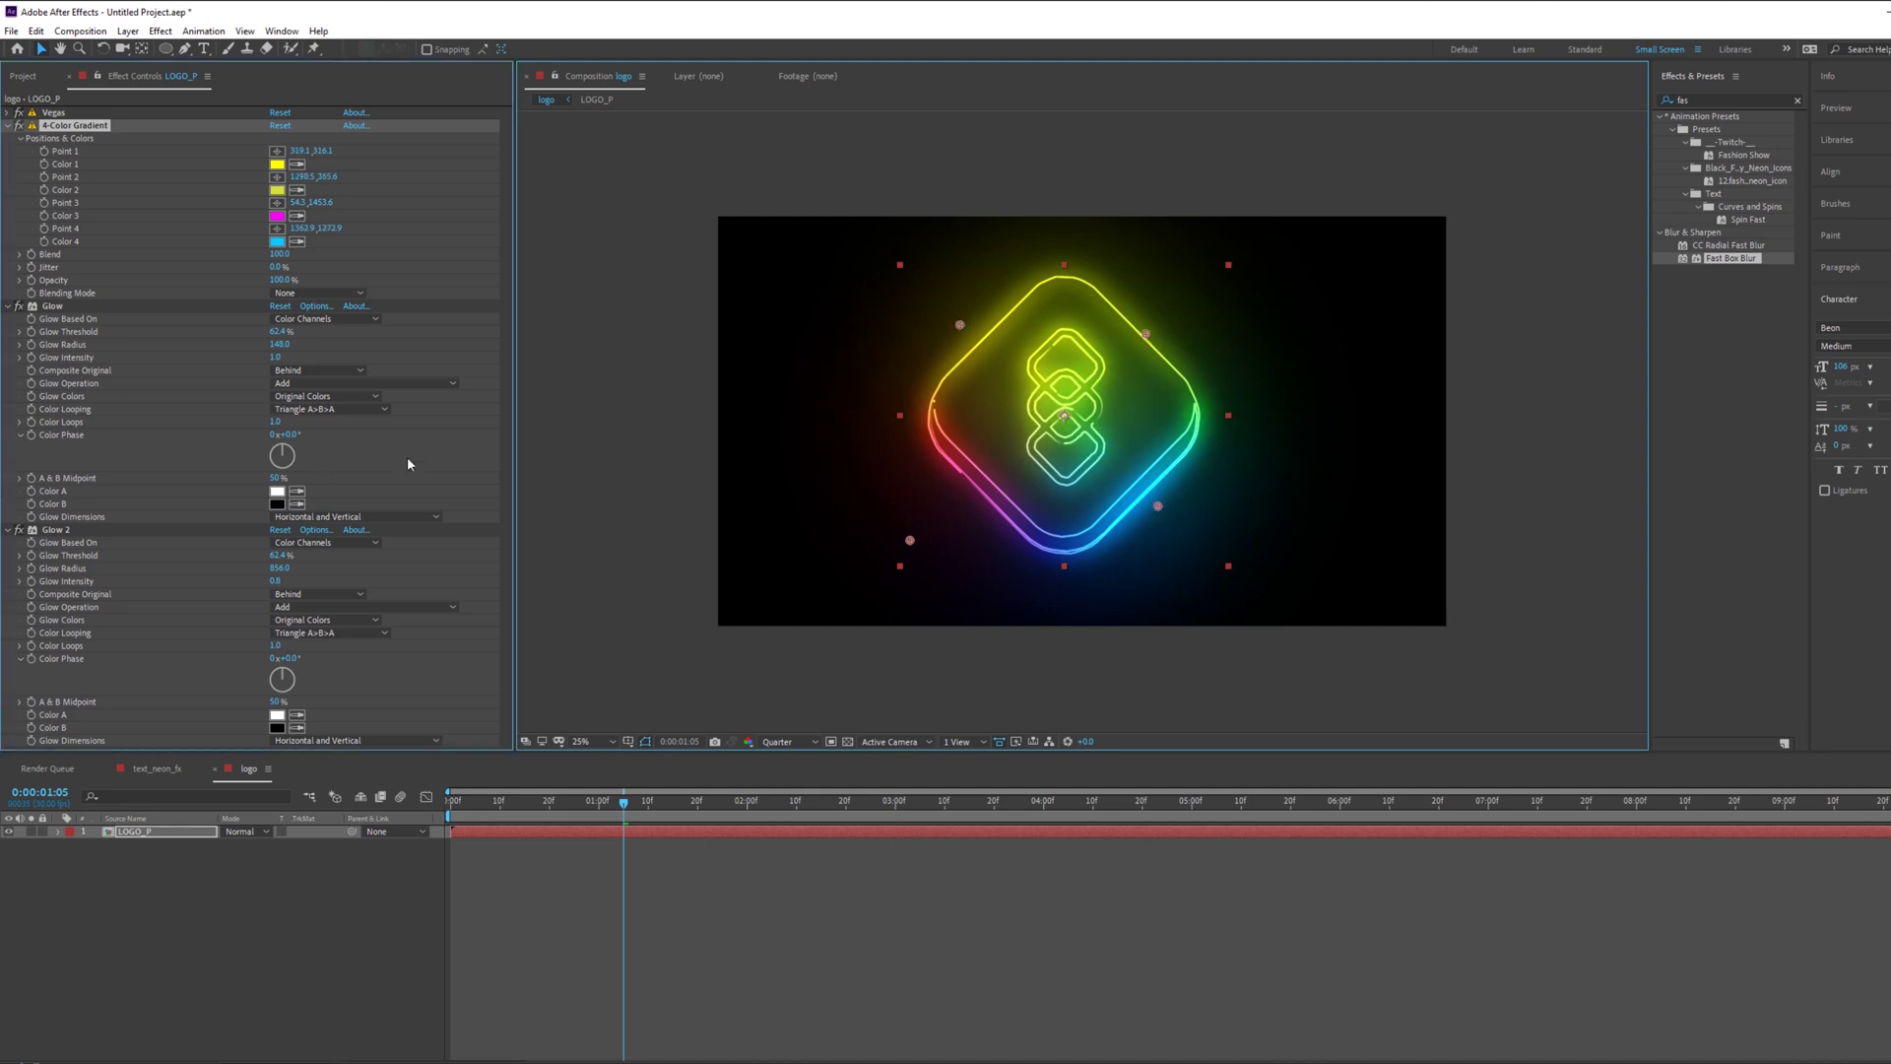
Step: Set the Vegas stroke width to 5 and play back the neon logo animation from the start
click(8, 112)
scroll(173, 588, down, 2)
drag(279, 374, 280, 374)
drag(623, 804, 286, 800)
key(space)
key(space)
click(615, 810)
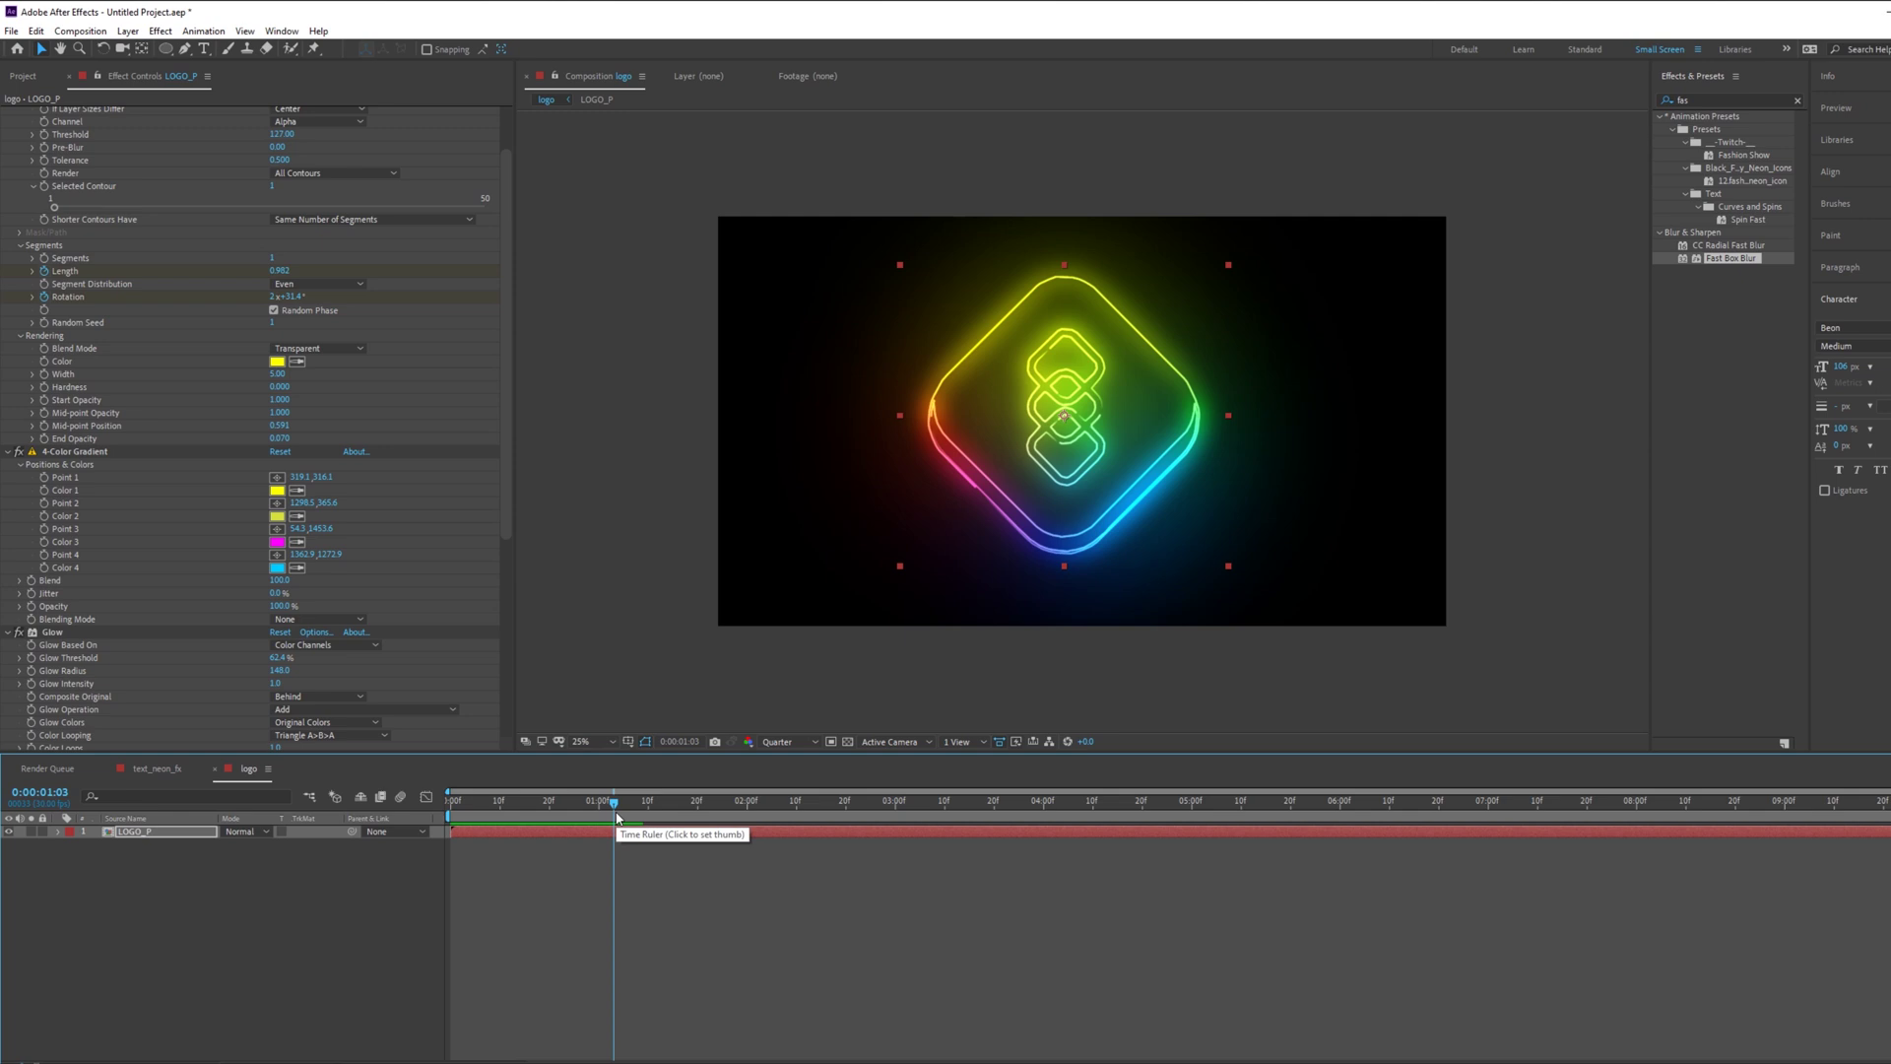
click(182, 771)
click(248, 769)
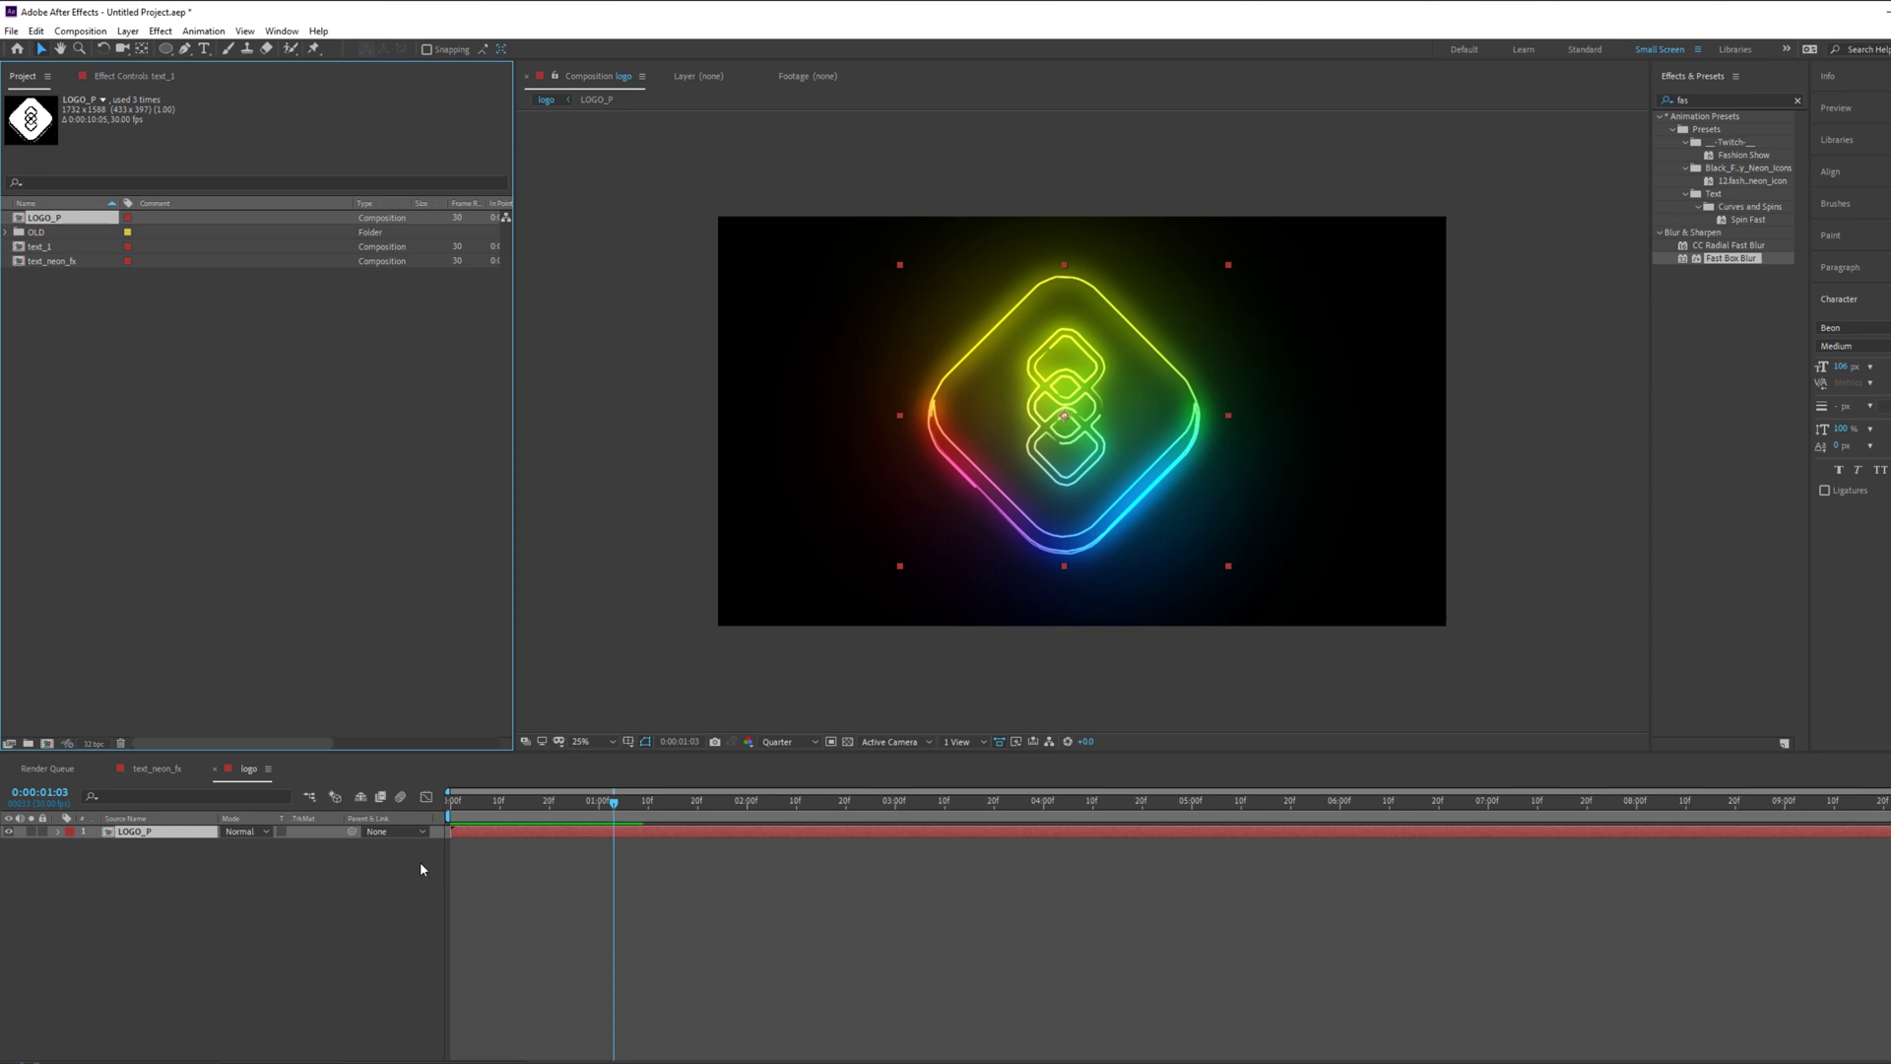
mouse_move(606, 813)
mouse_down()
mouse_move(498, 808)
mouse_move(574, 808)
mouse_up()
click(131, 904)
Step: Save all four LOGO_P effects, Vegas, 4-Color Gradient, Glow and Glow 2, as an animation preset named neon_fx on the Desktop
click(161, 840)
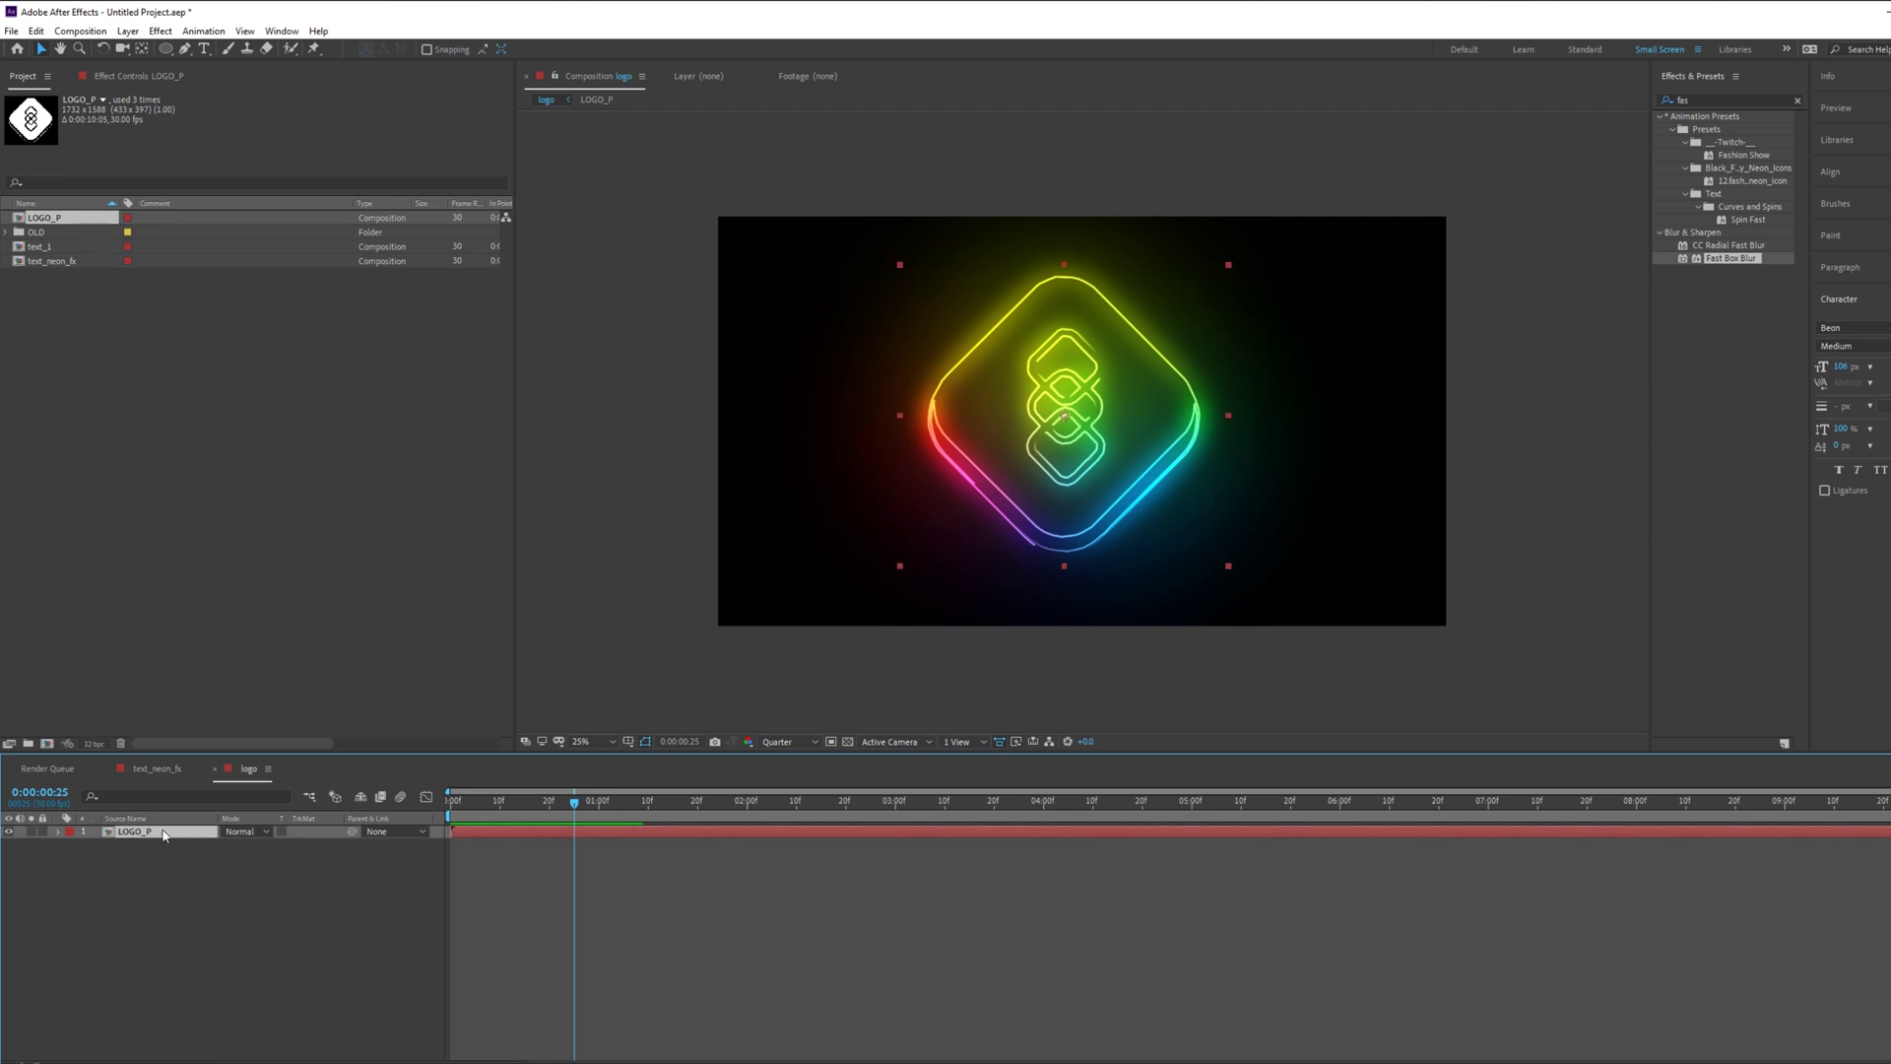
click(149, 78)
click(9, 113)
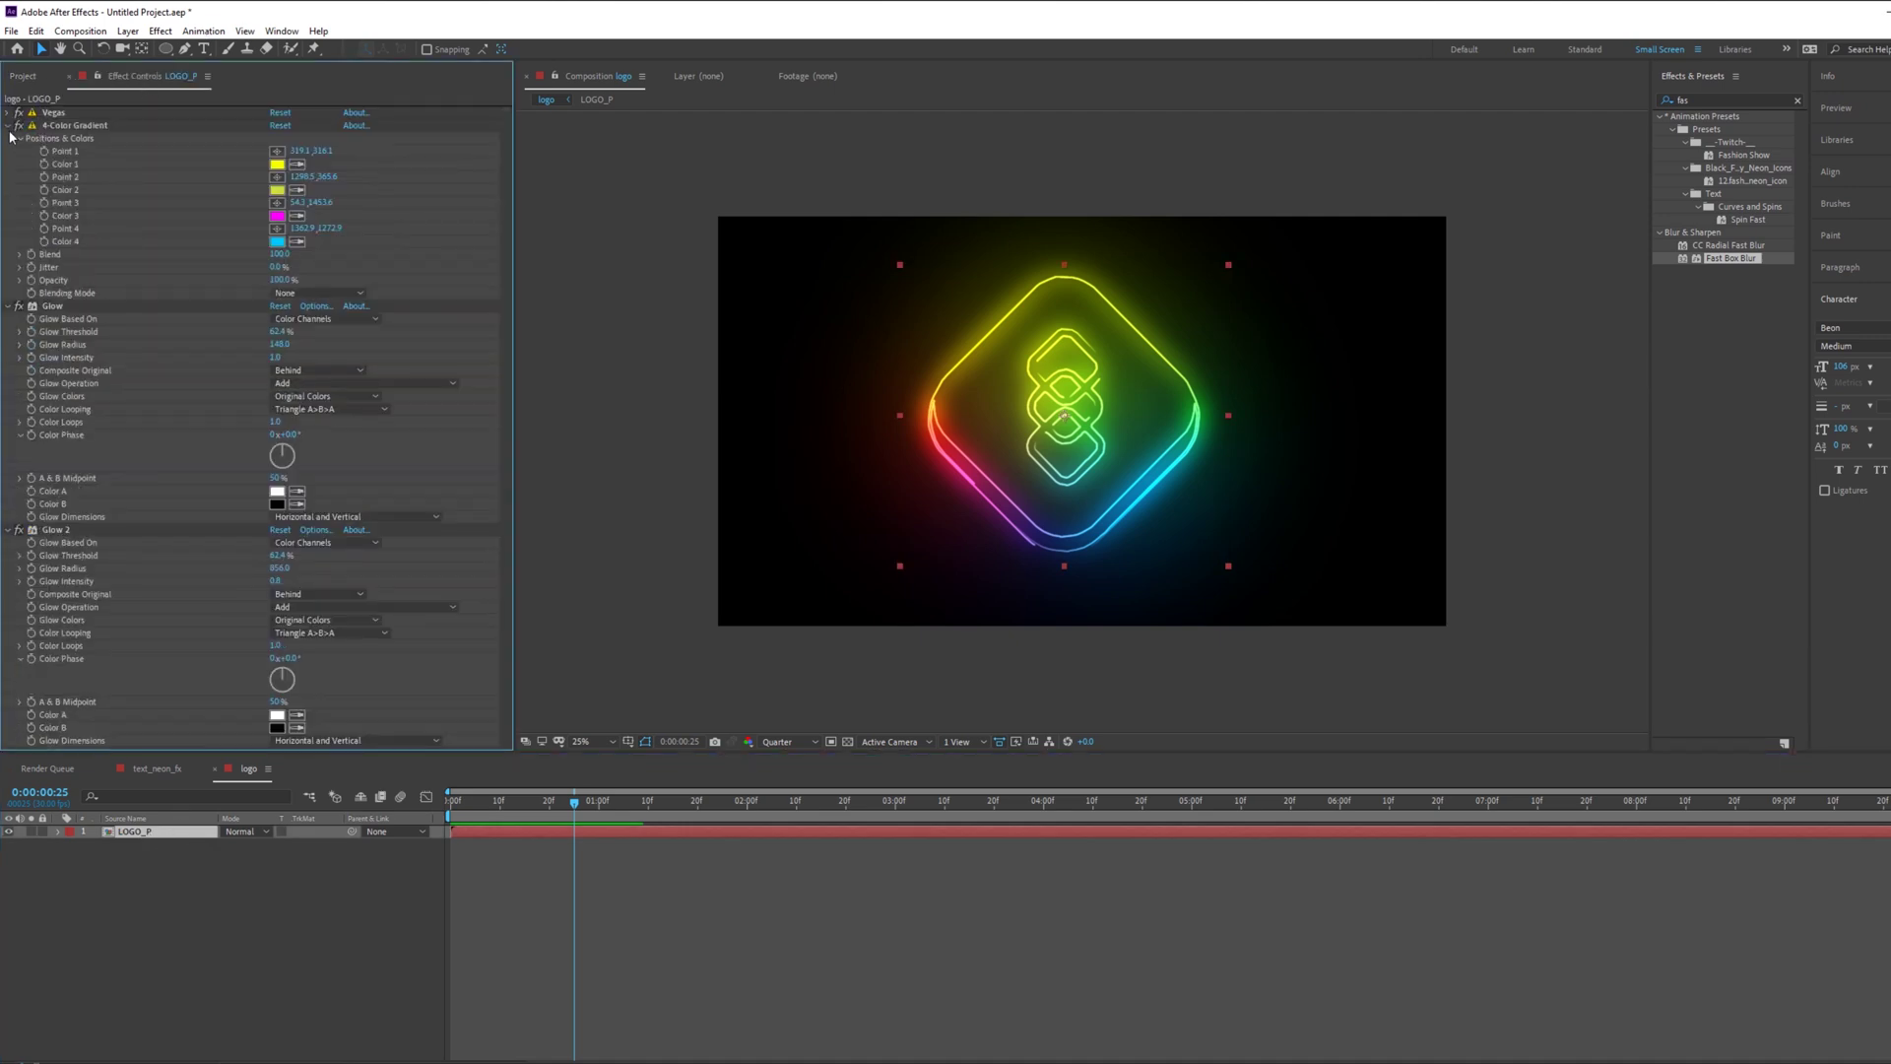
click(8, 126)
click(8, 139)
click(8, 152)
drag(62, 154, 67, 102)
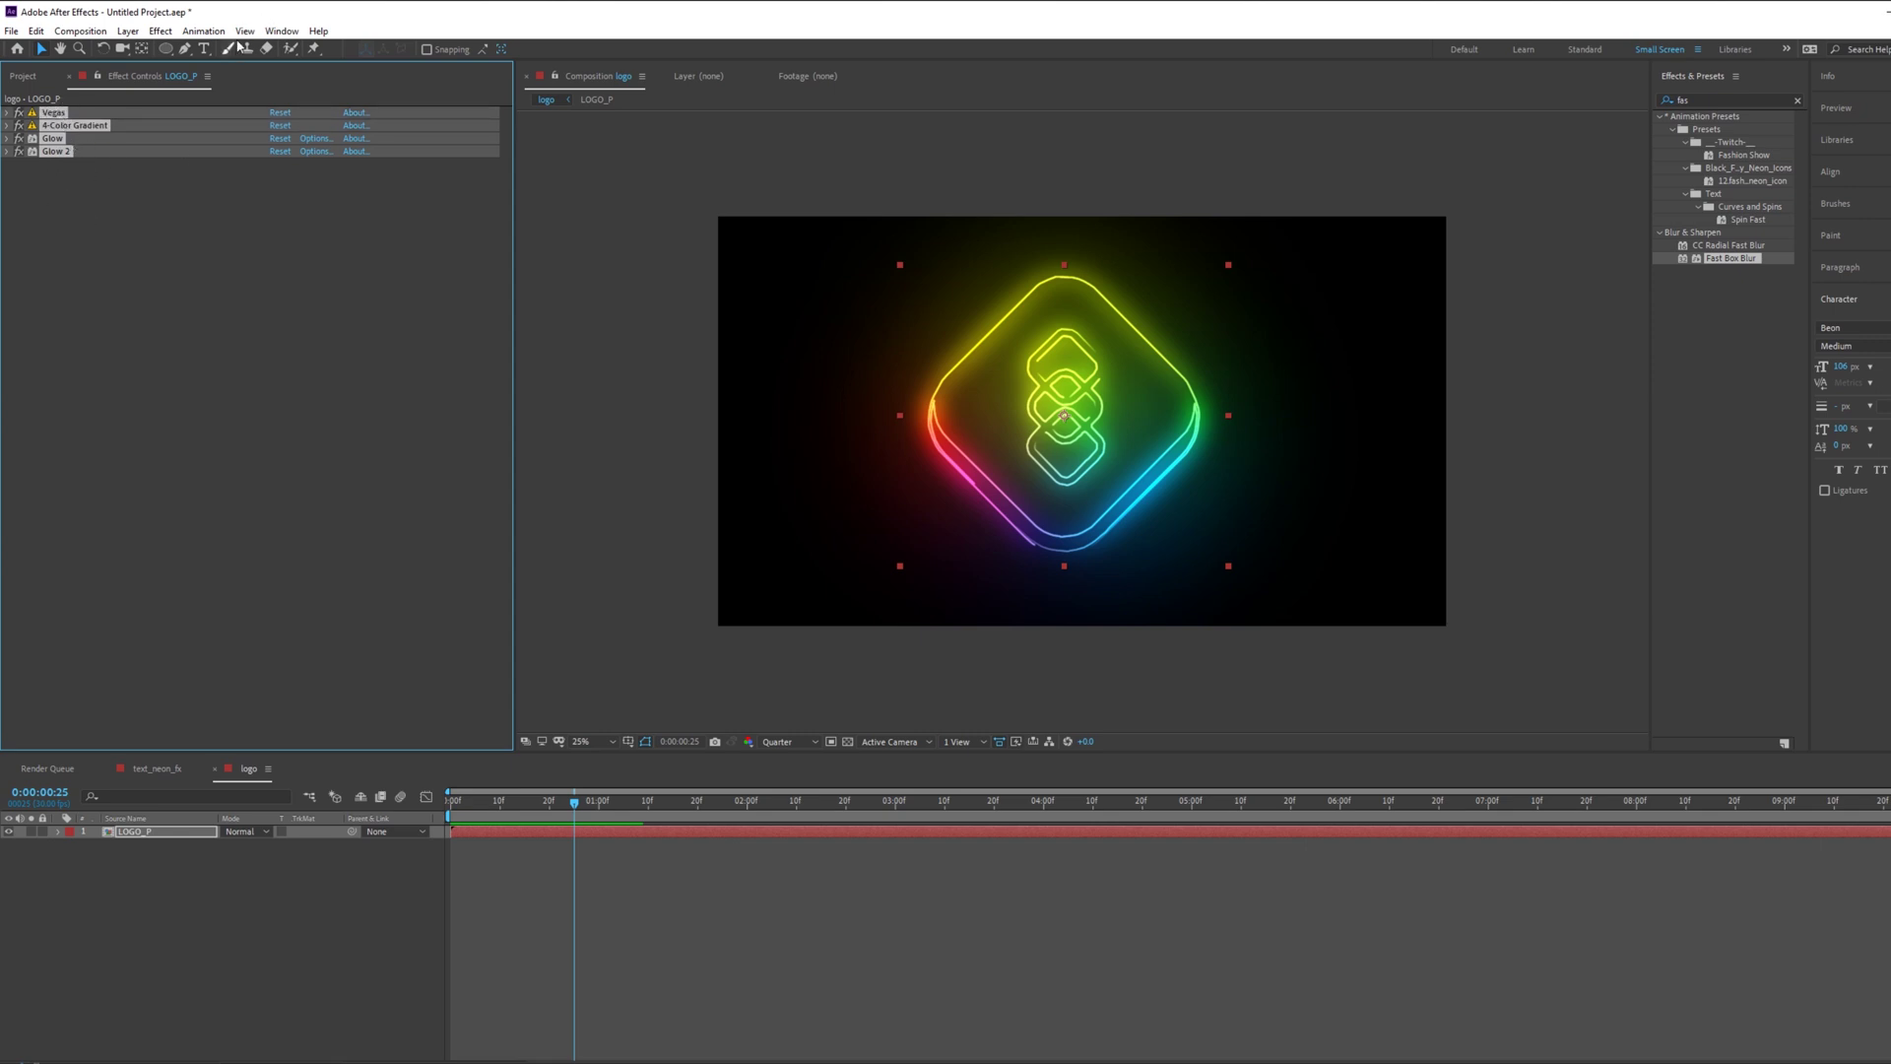
click(203, 31)
click(235, 51)
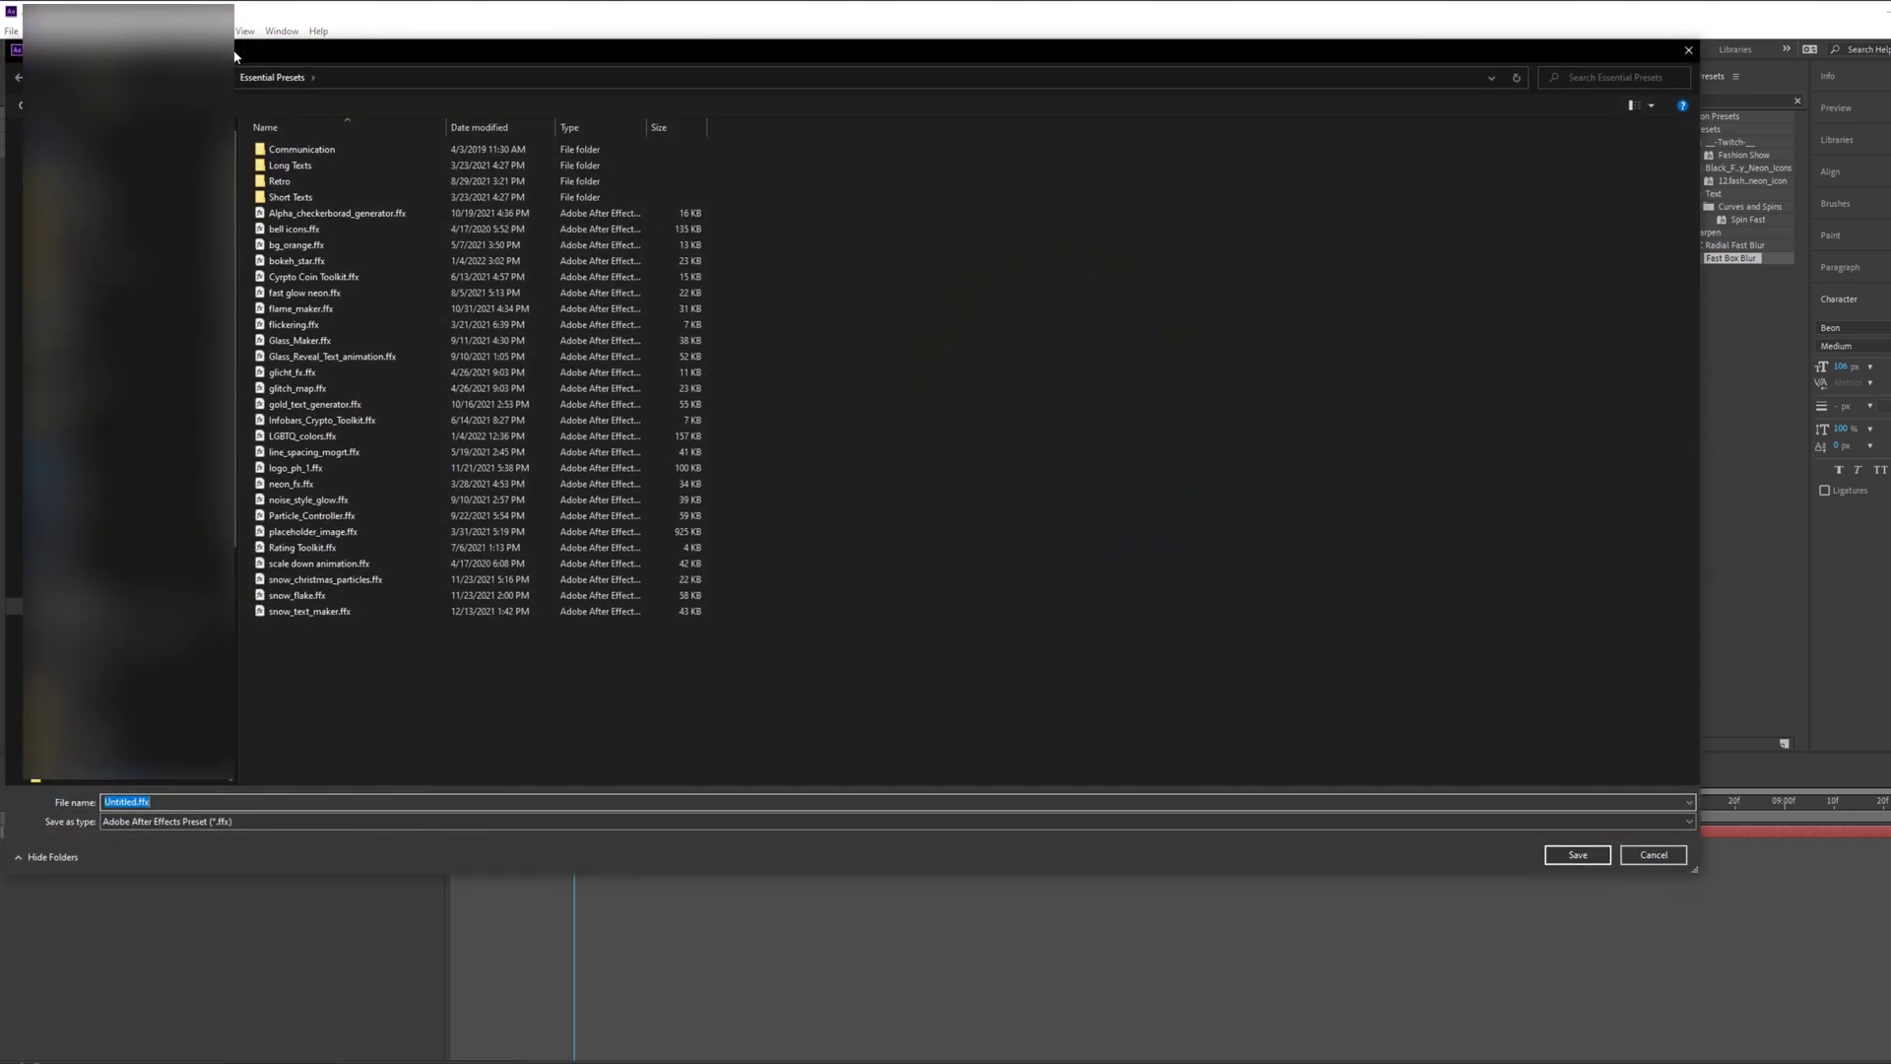
text(neon_f)
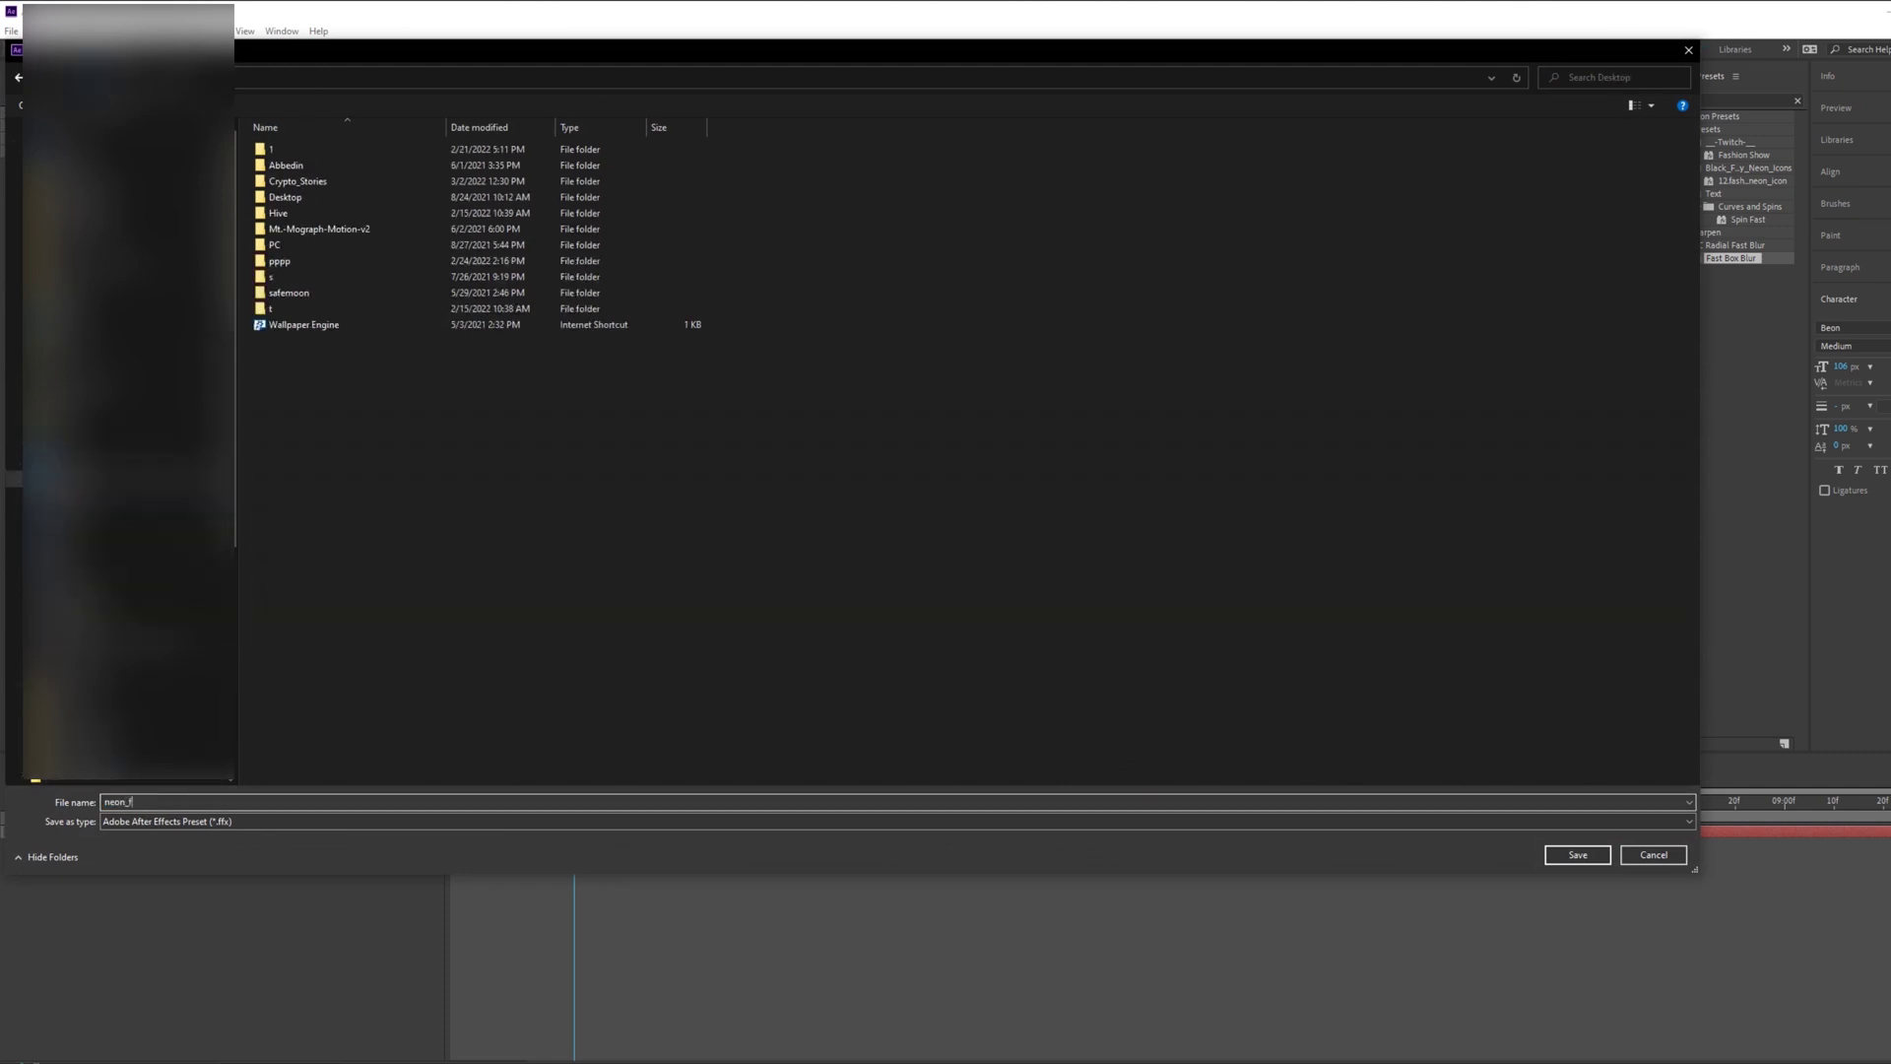
key(Return)
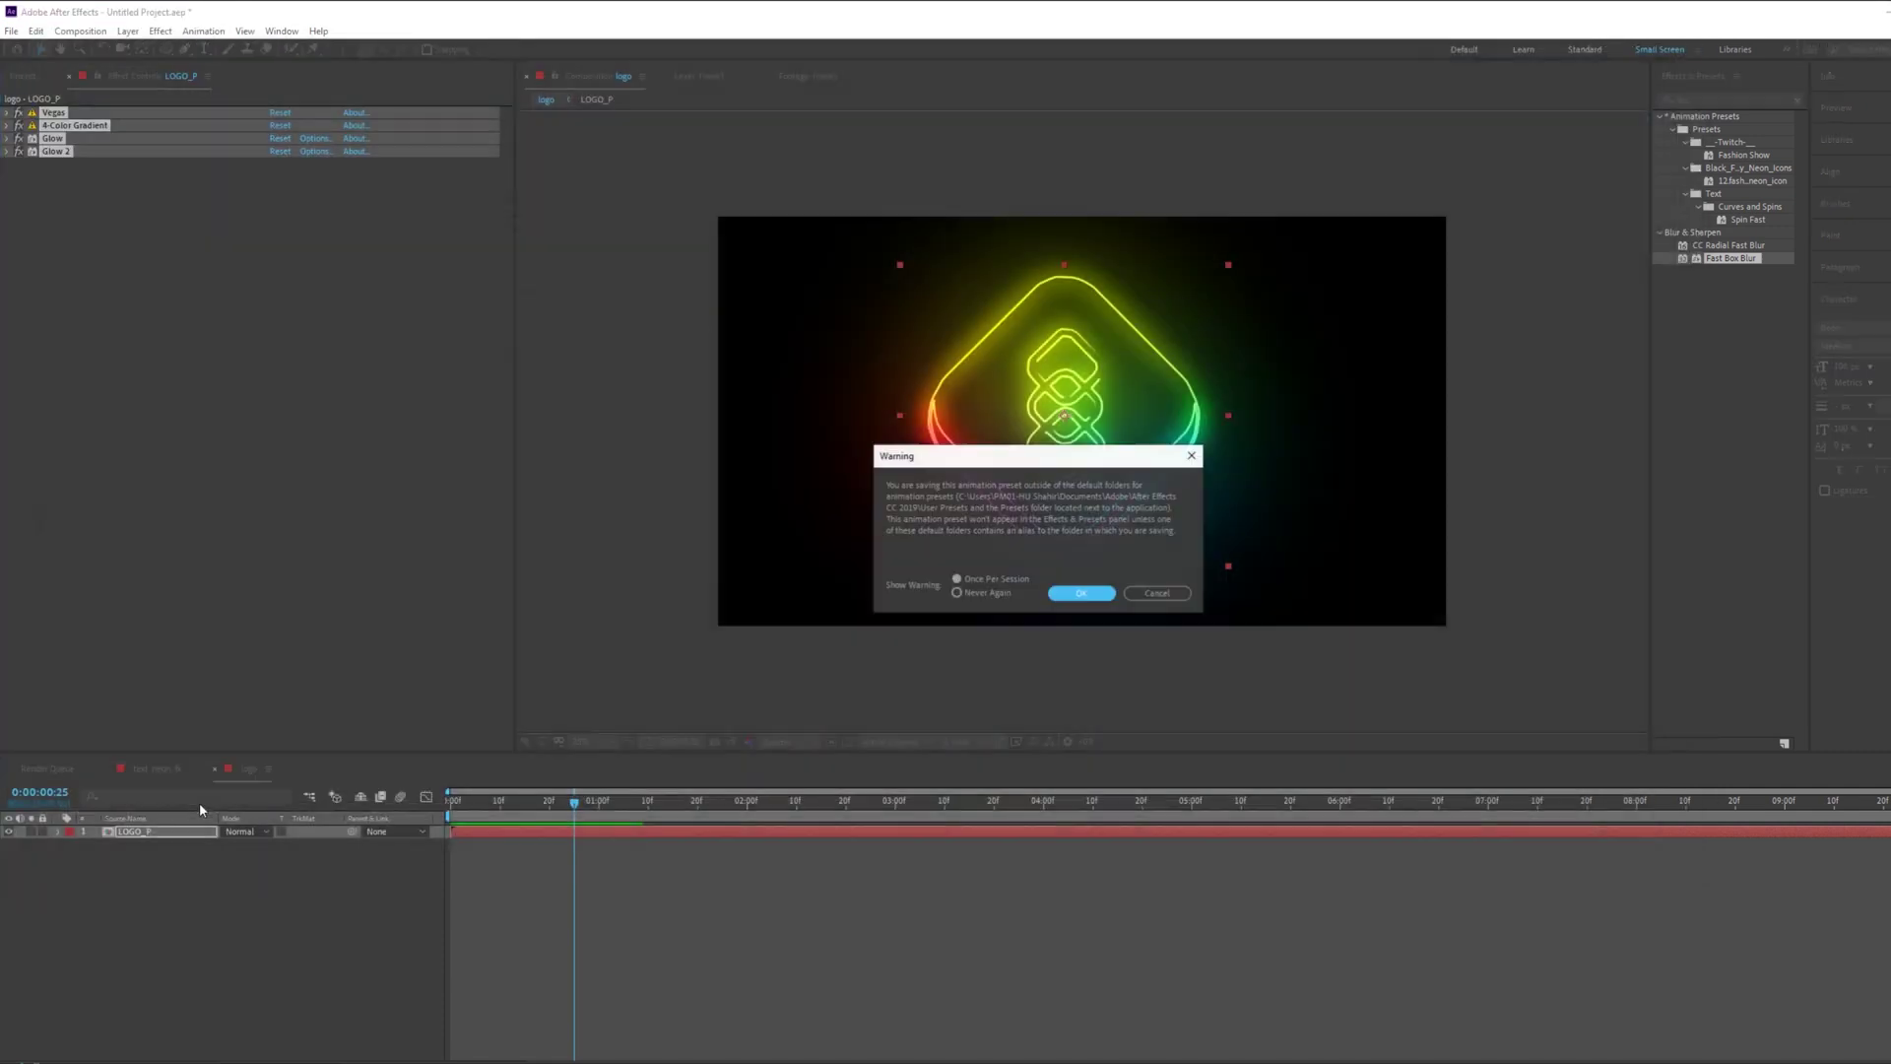
click(1085, 589)
click(199, 930)
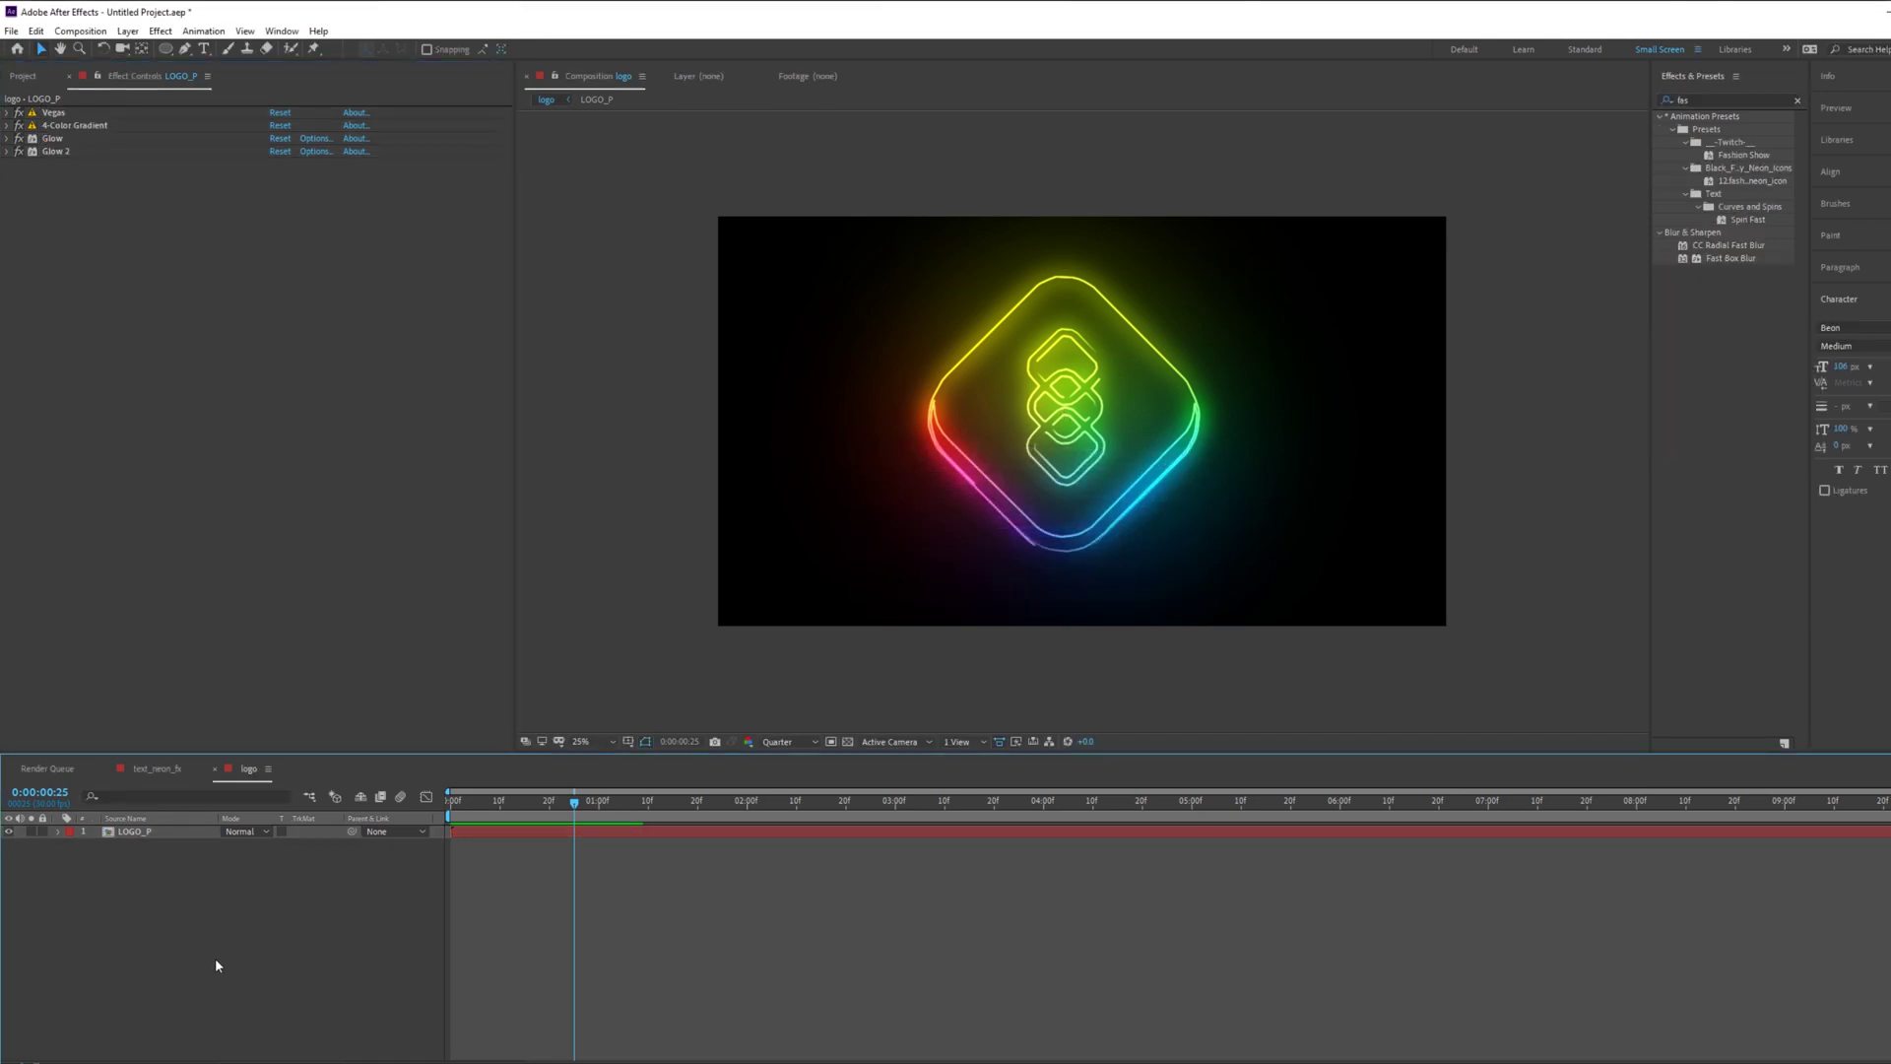
Step: Create a new composition with the default 4K_Youtube settings and place LOGO_P in the middle of its frame
click(80, 31)
click(98, 67)
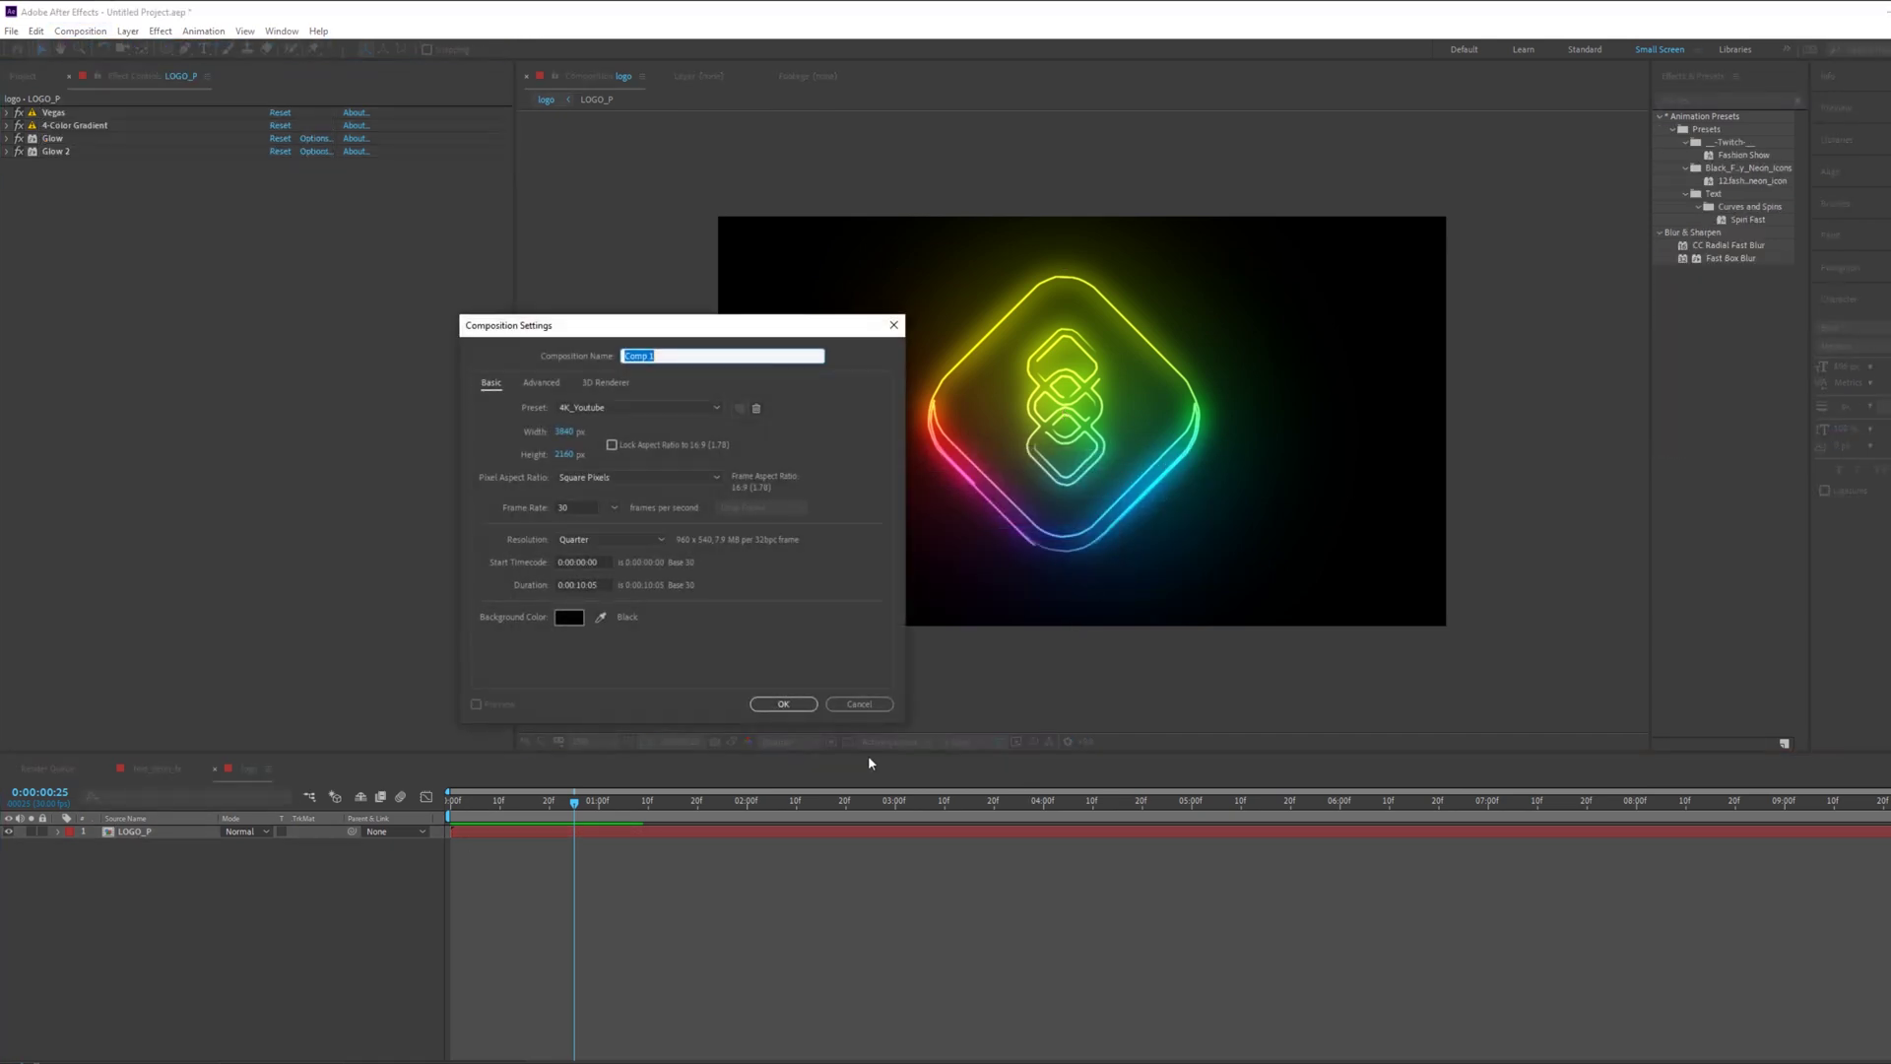
click(784, 704)
click(24, 76)
drag(44, 232, 1180, 460)
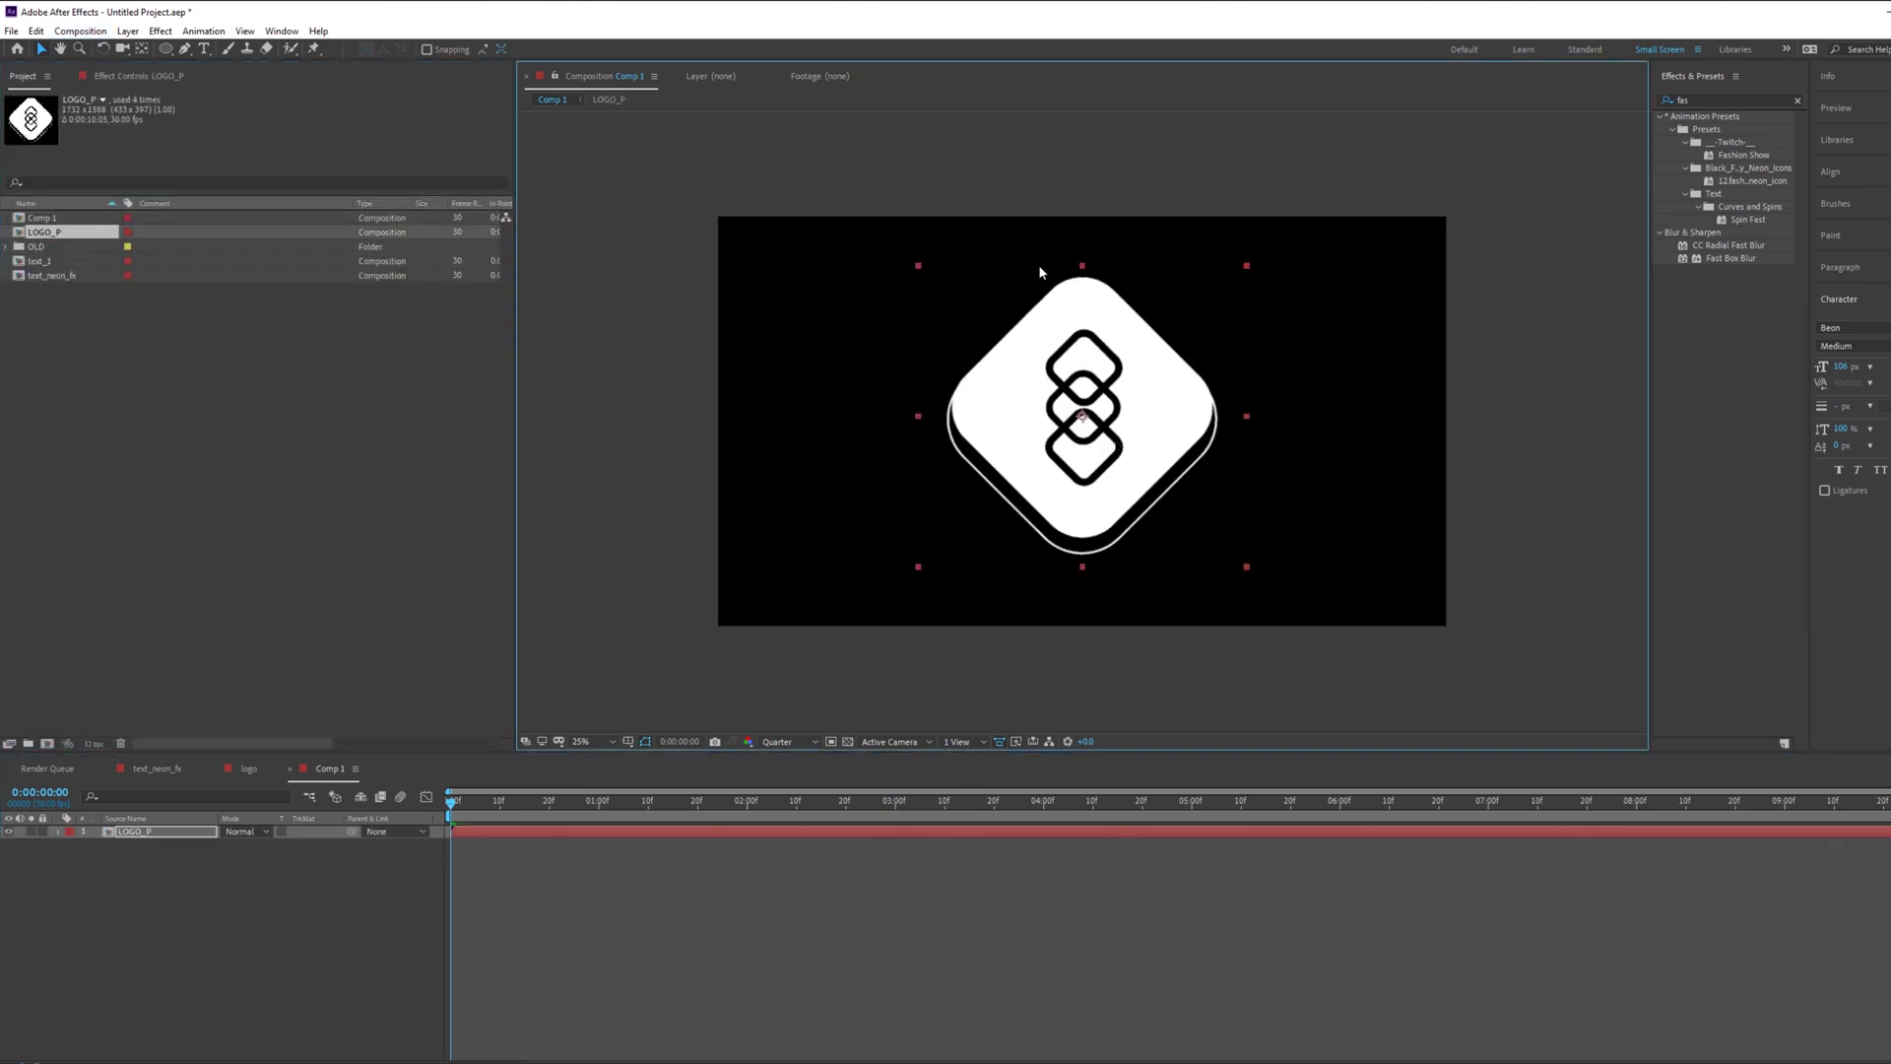
Step: Apply the saved neon_fx.ffx animation preset to the LOGO_P layer in the new composition and play back the result
click(200, 30)
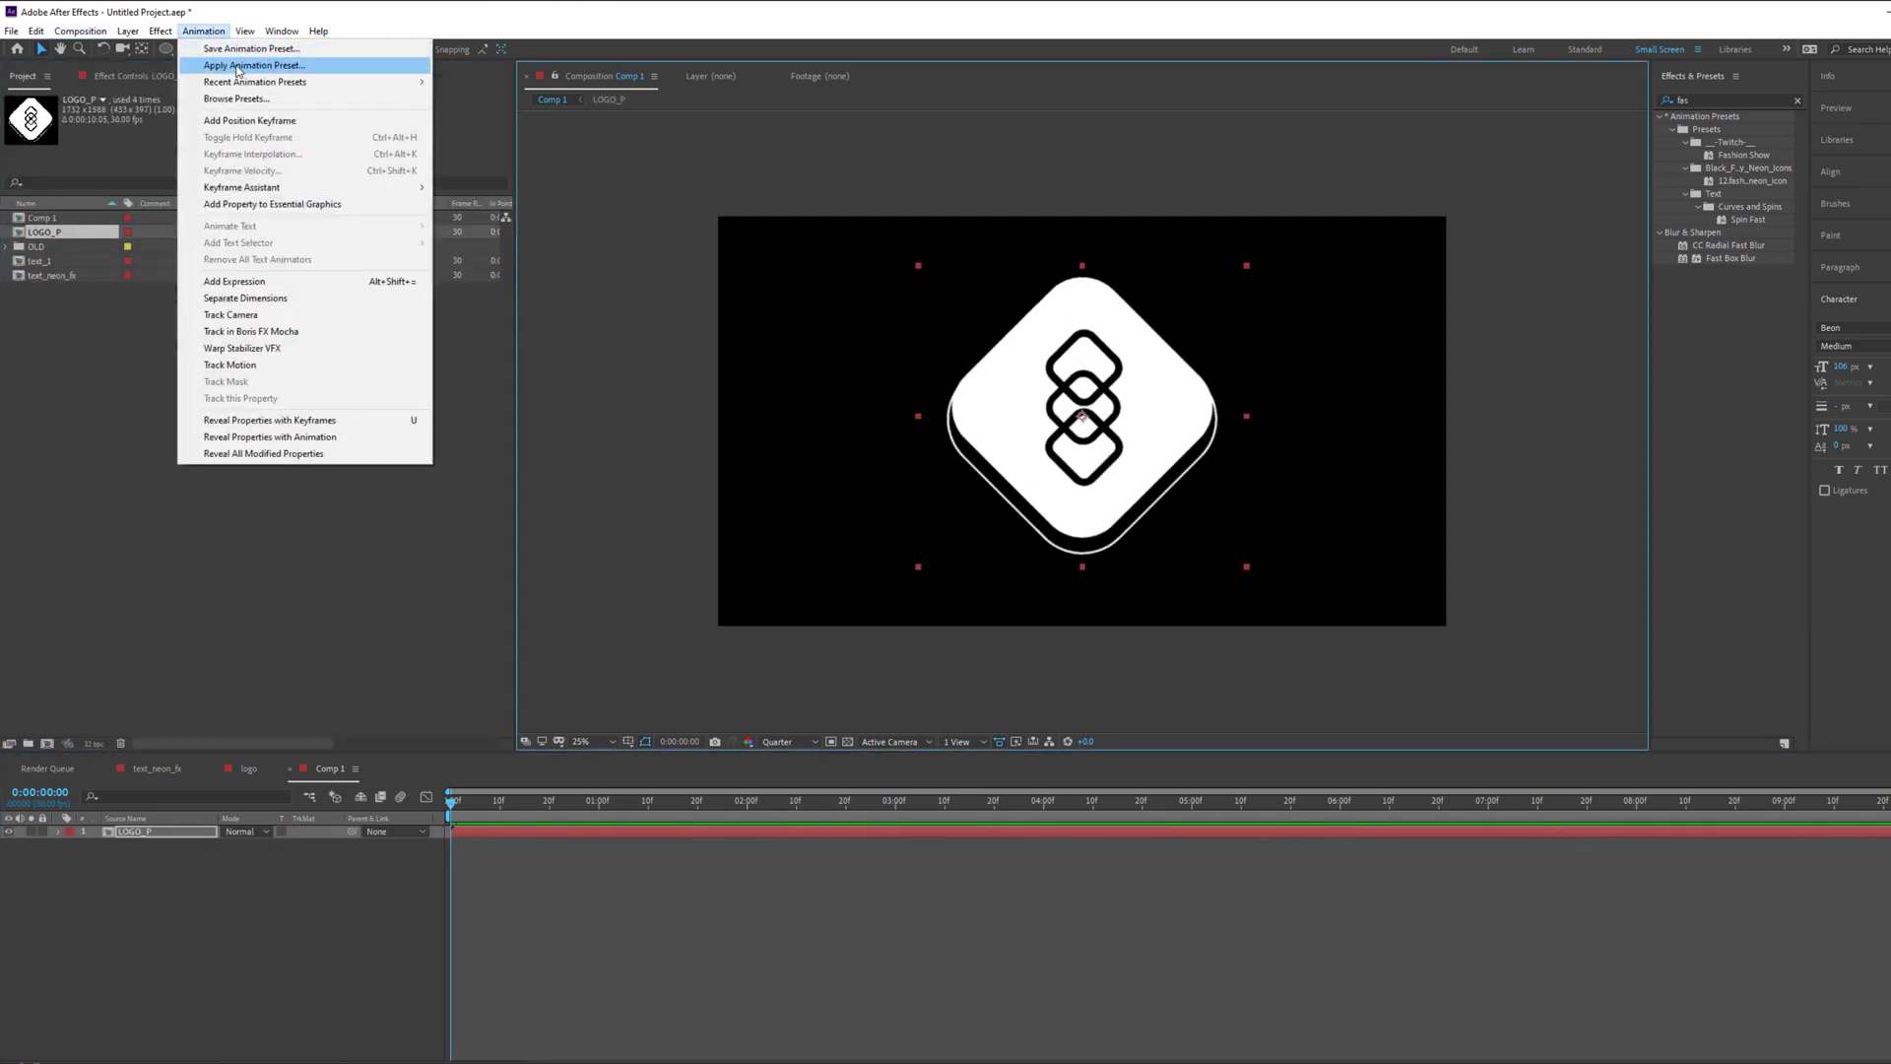
click(237, 66)
click(251, 325)
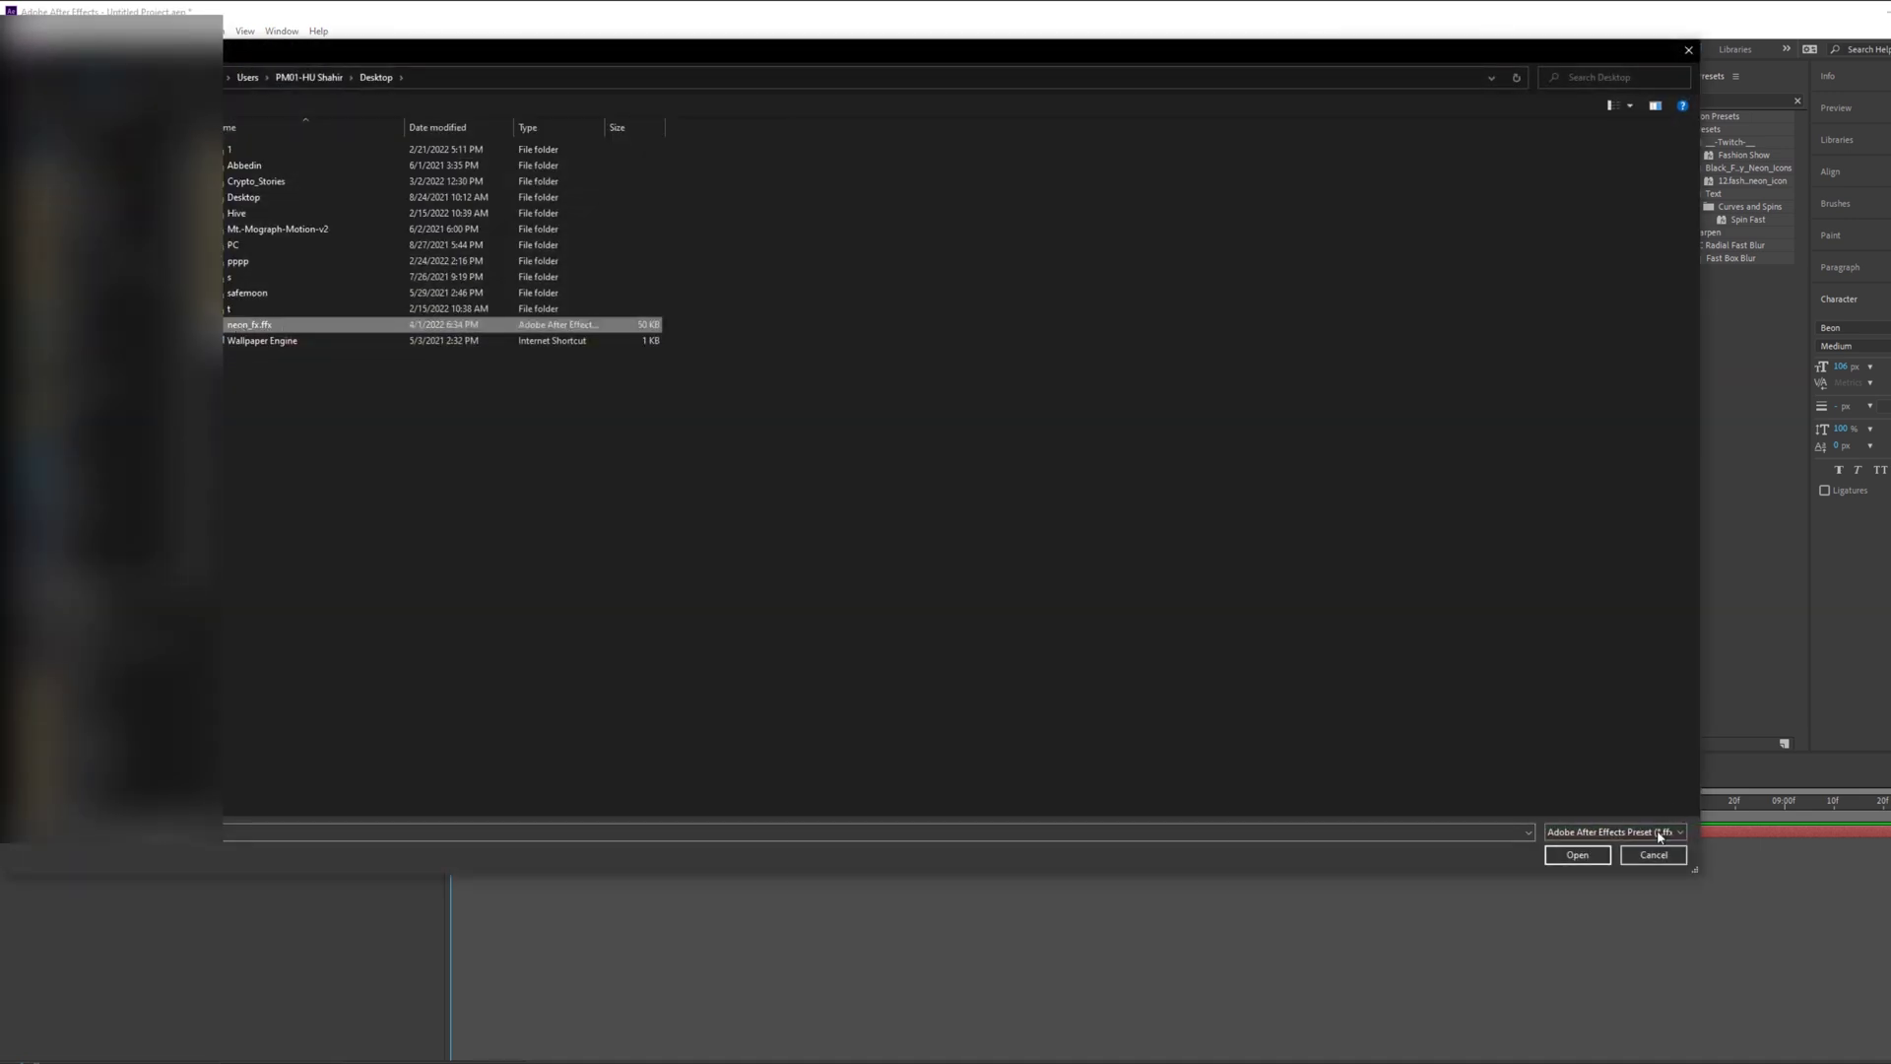
click(1577, 855)
key(space)
click(314, 861)
key(space)
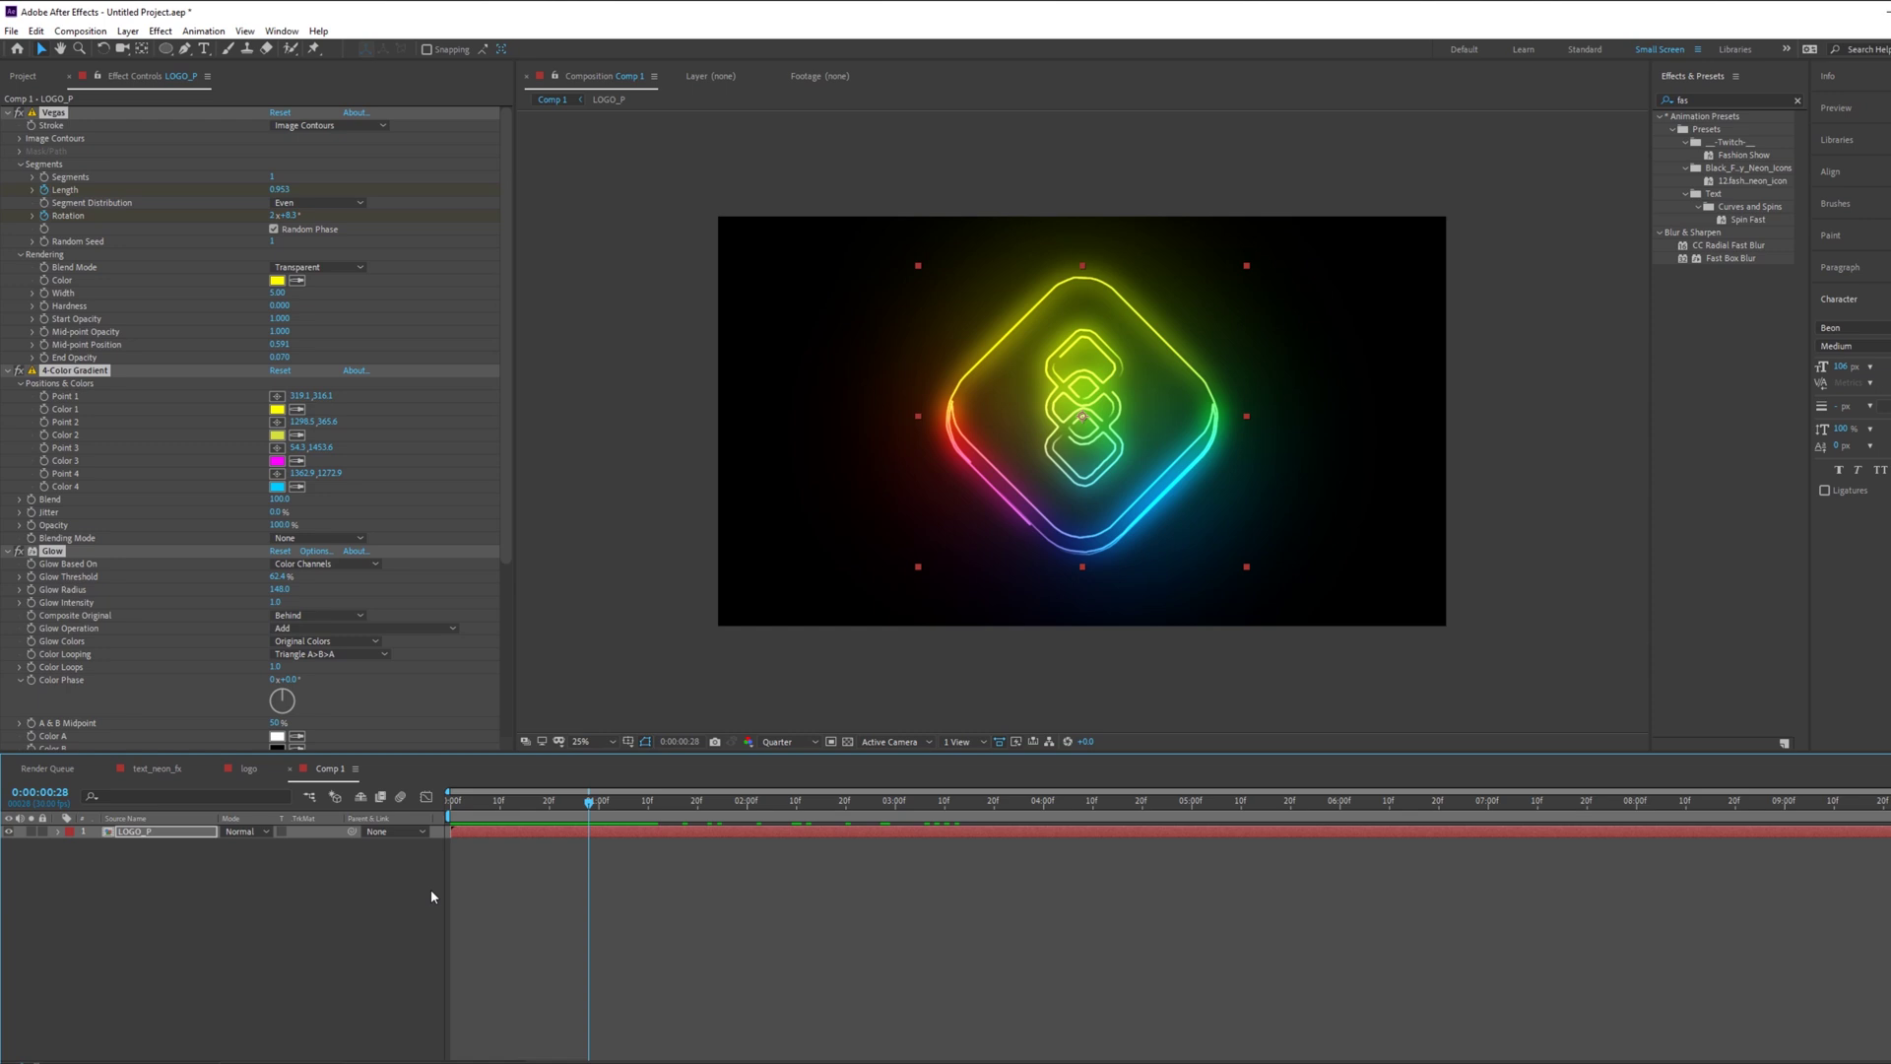
drag(603, 835, 1240, 818)
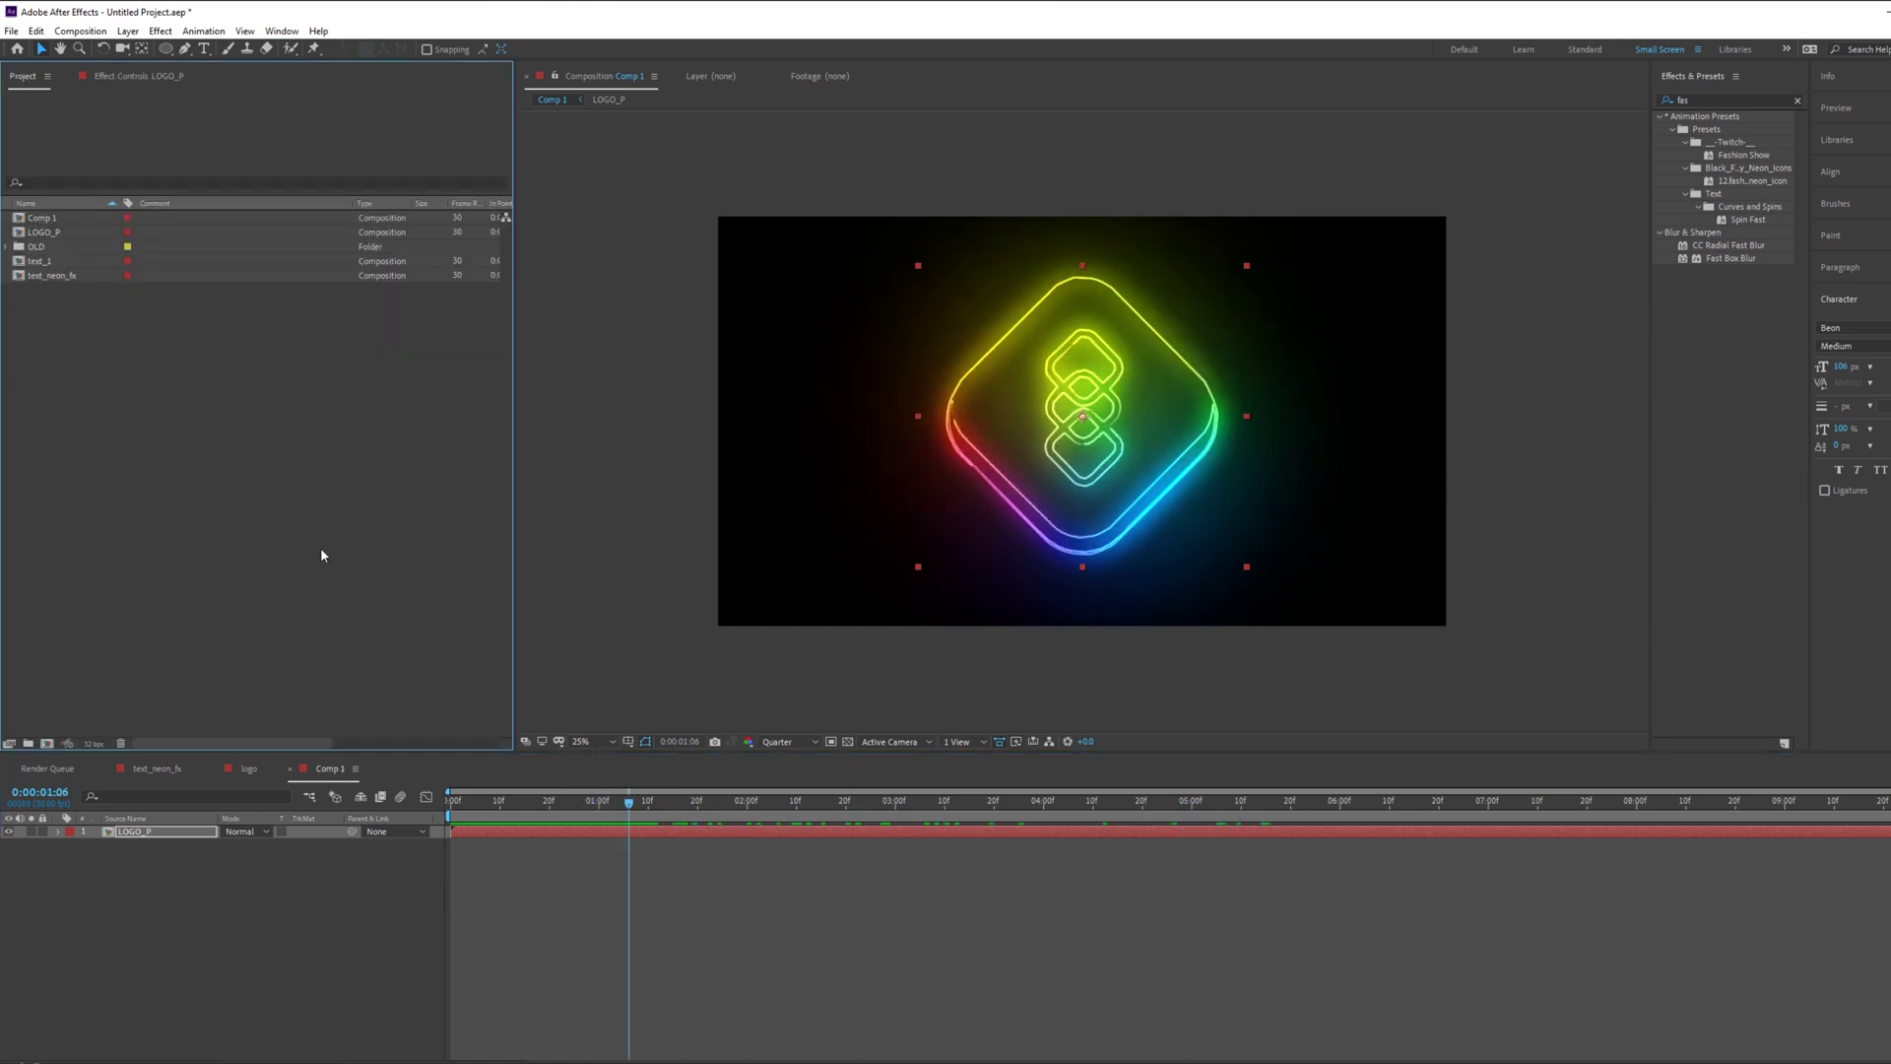